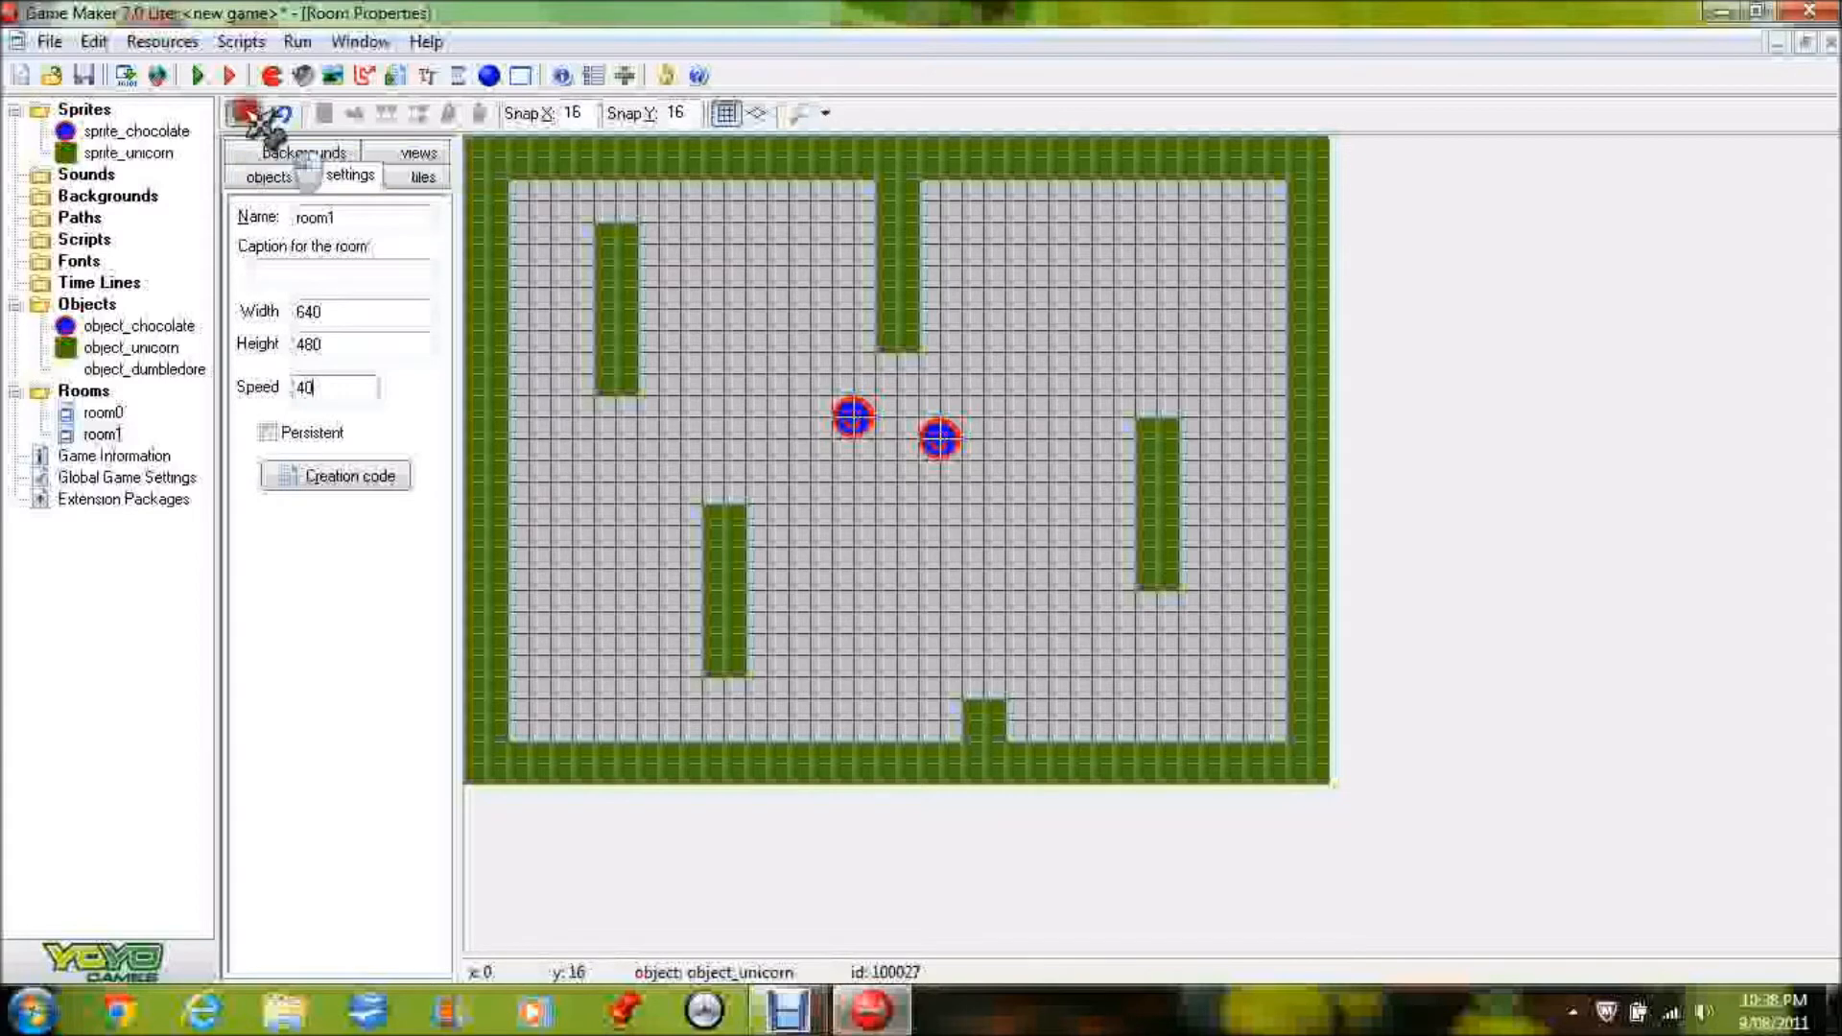
Save room1, open room0 and place object_dumbledore in the room's upper-left corner
click(247, 114)
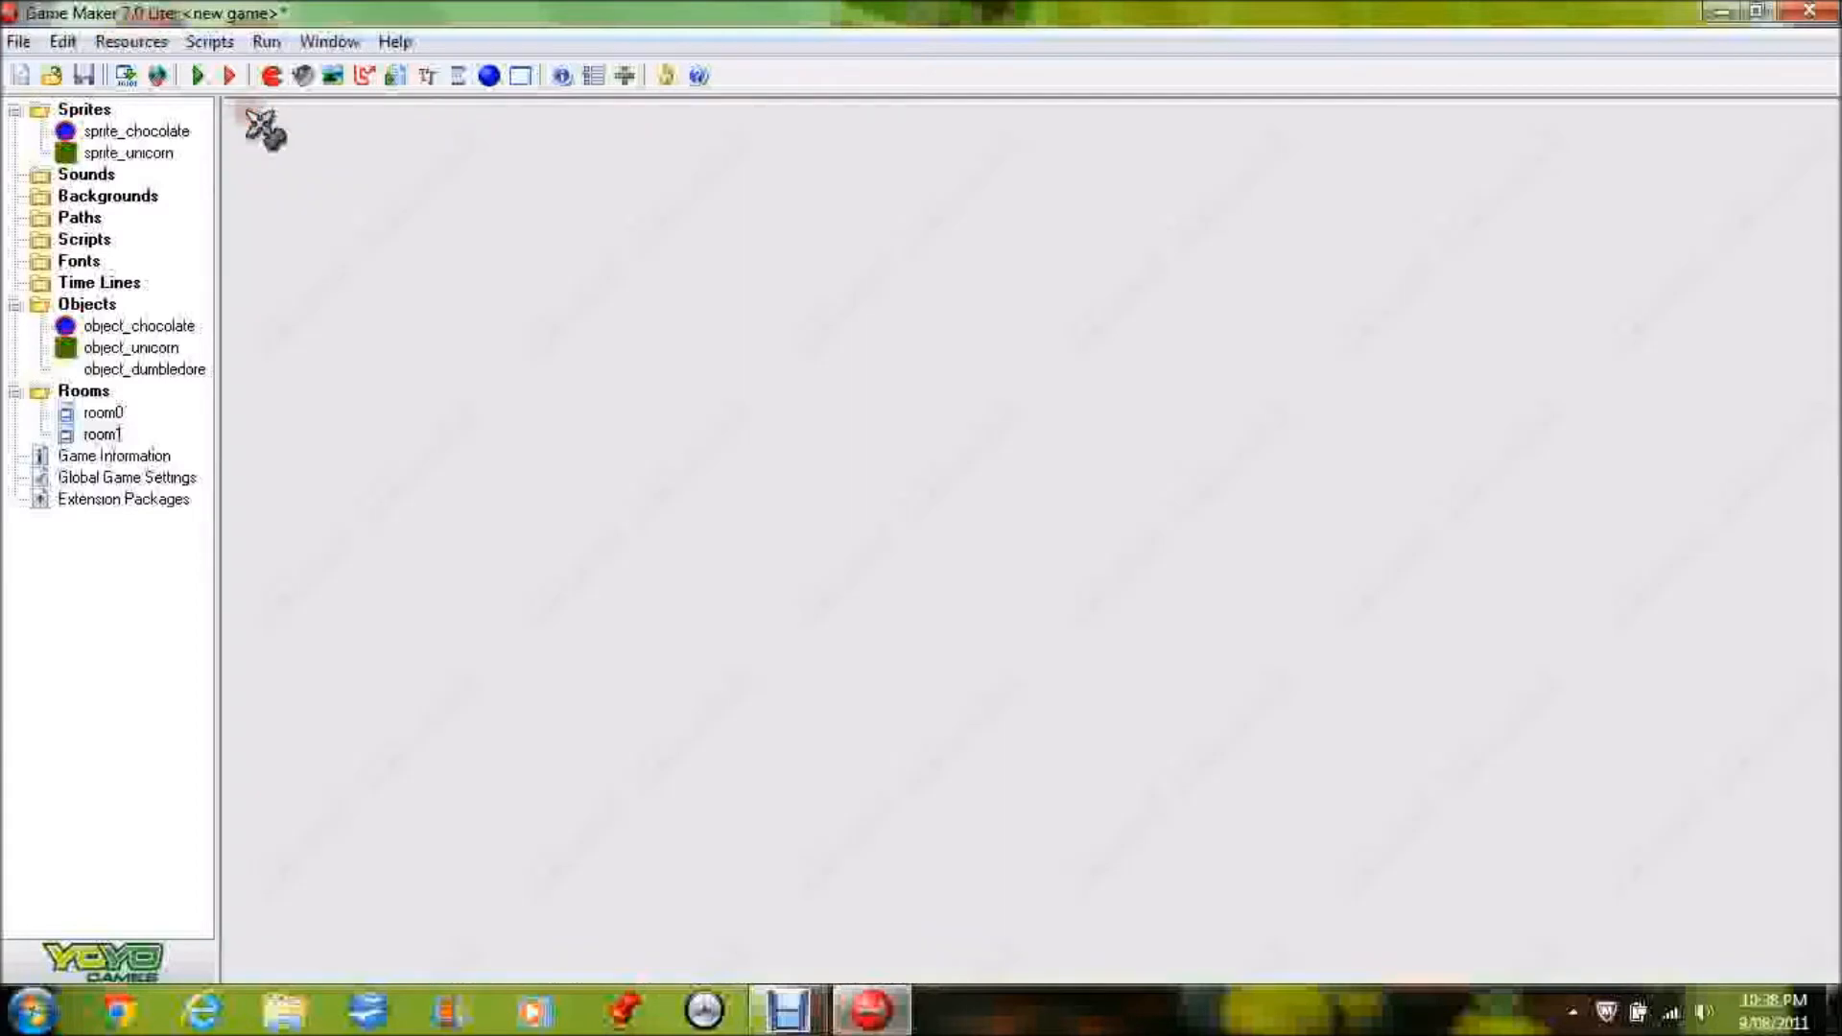
double_click(98, 416)
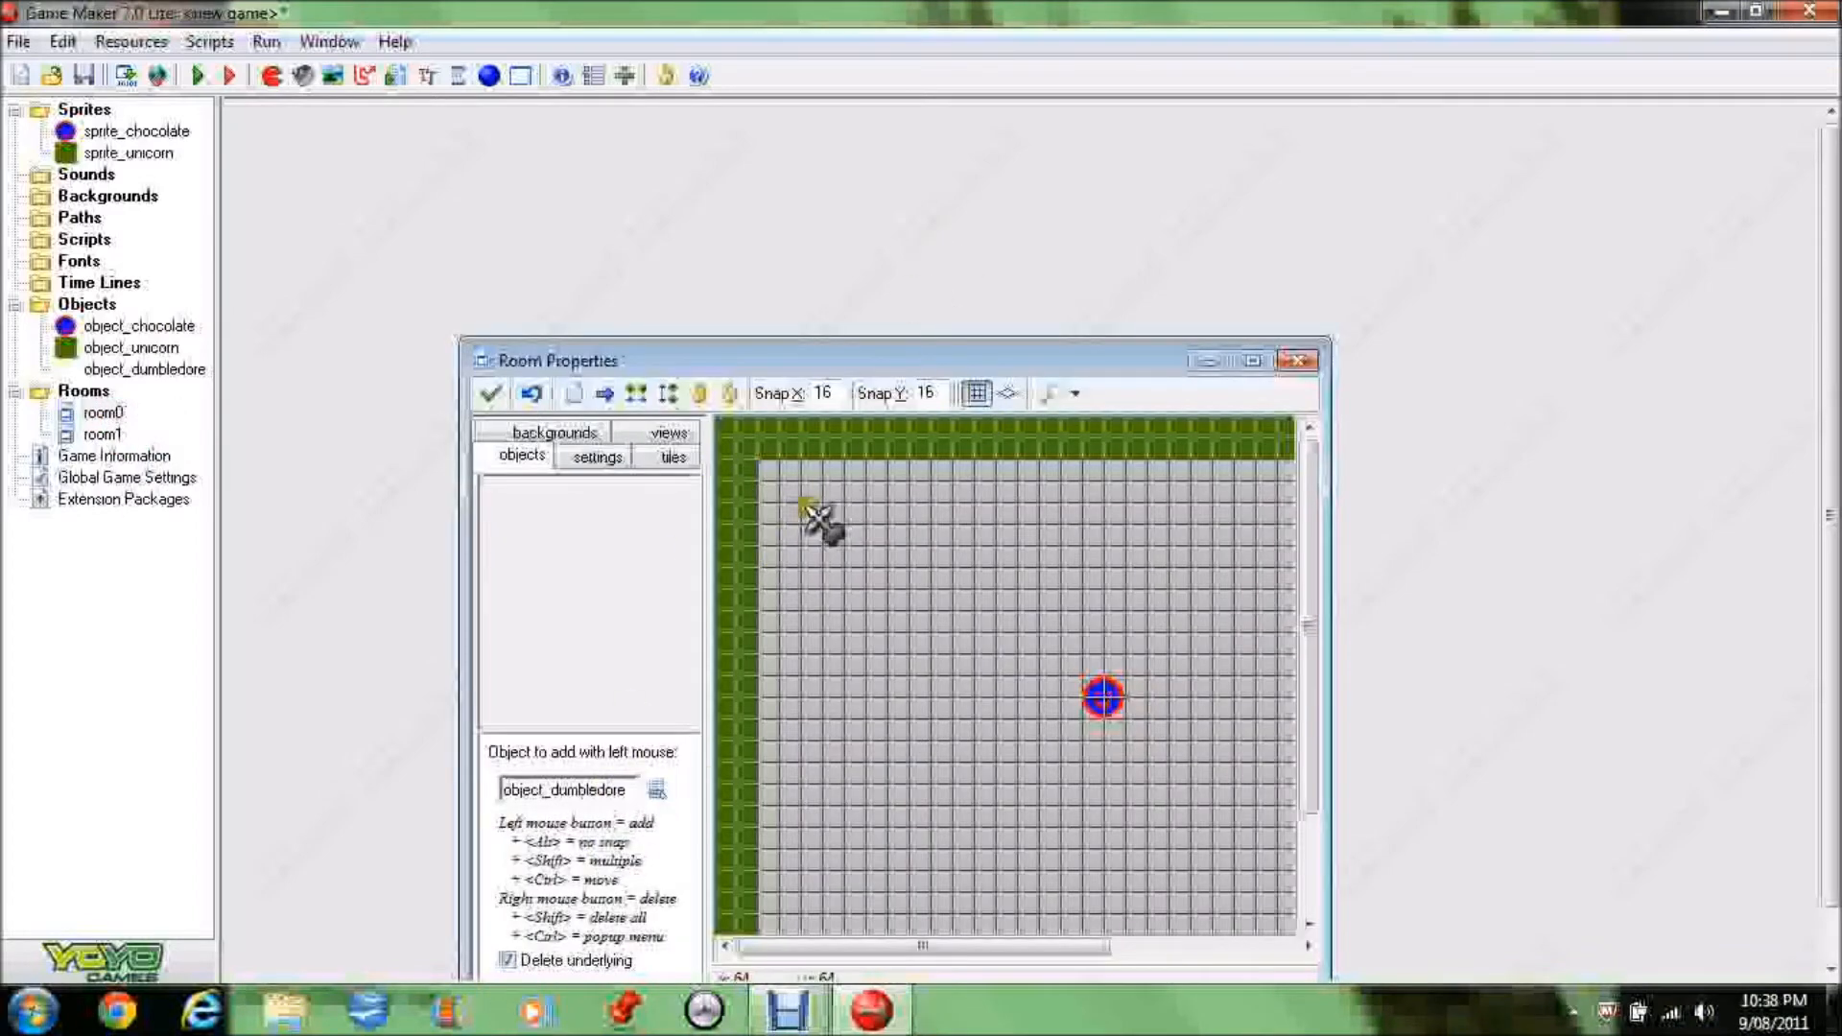
click(727, 429)
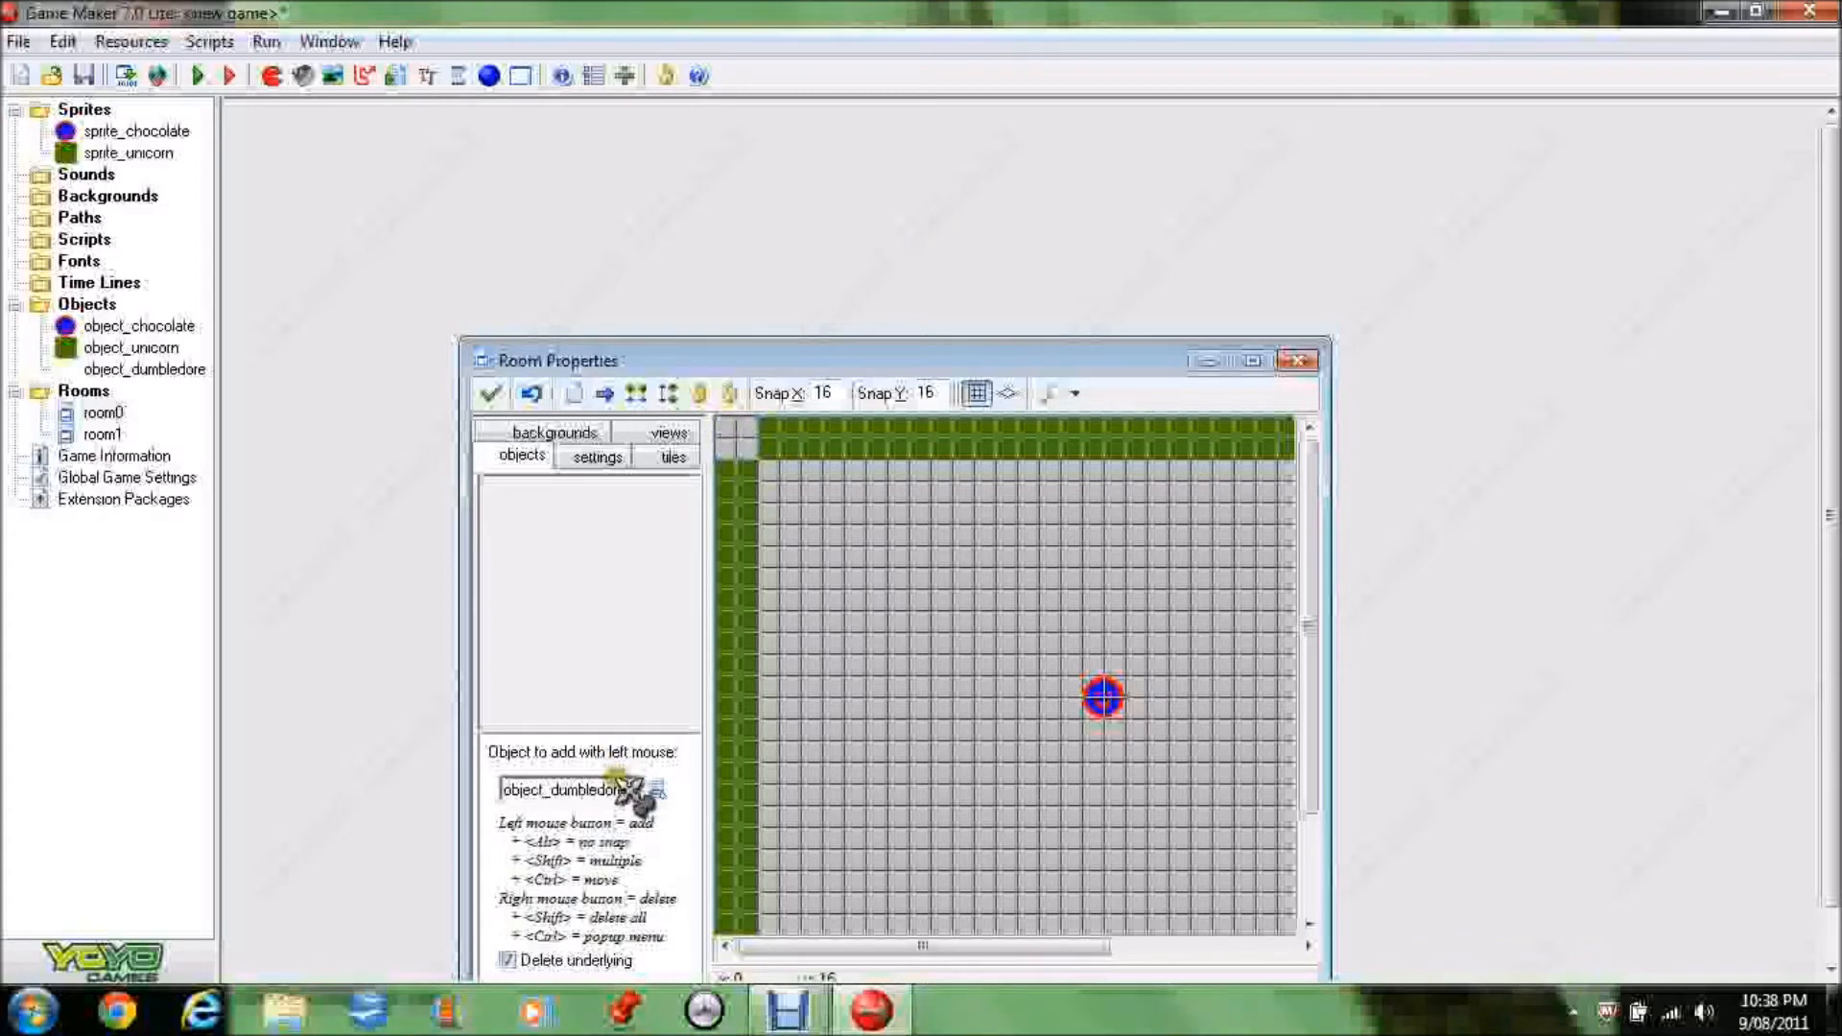
Restore the wall in room0's upper-left corner by placing object_unicorn there
click(657, 789)
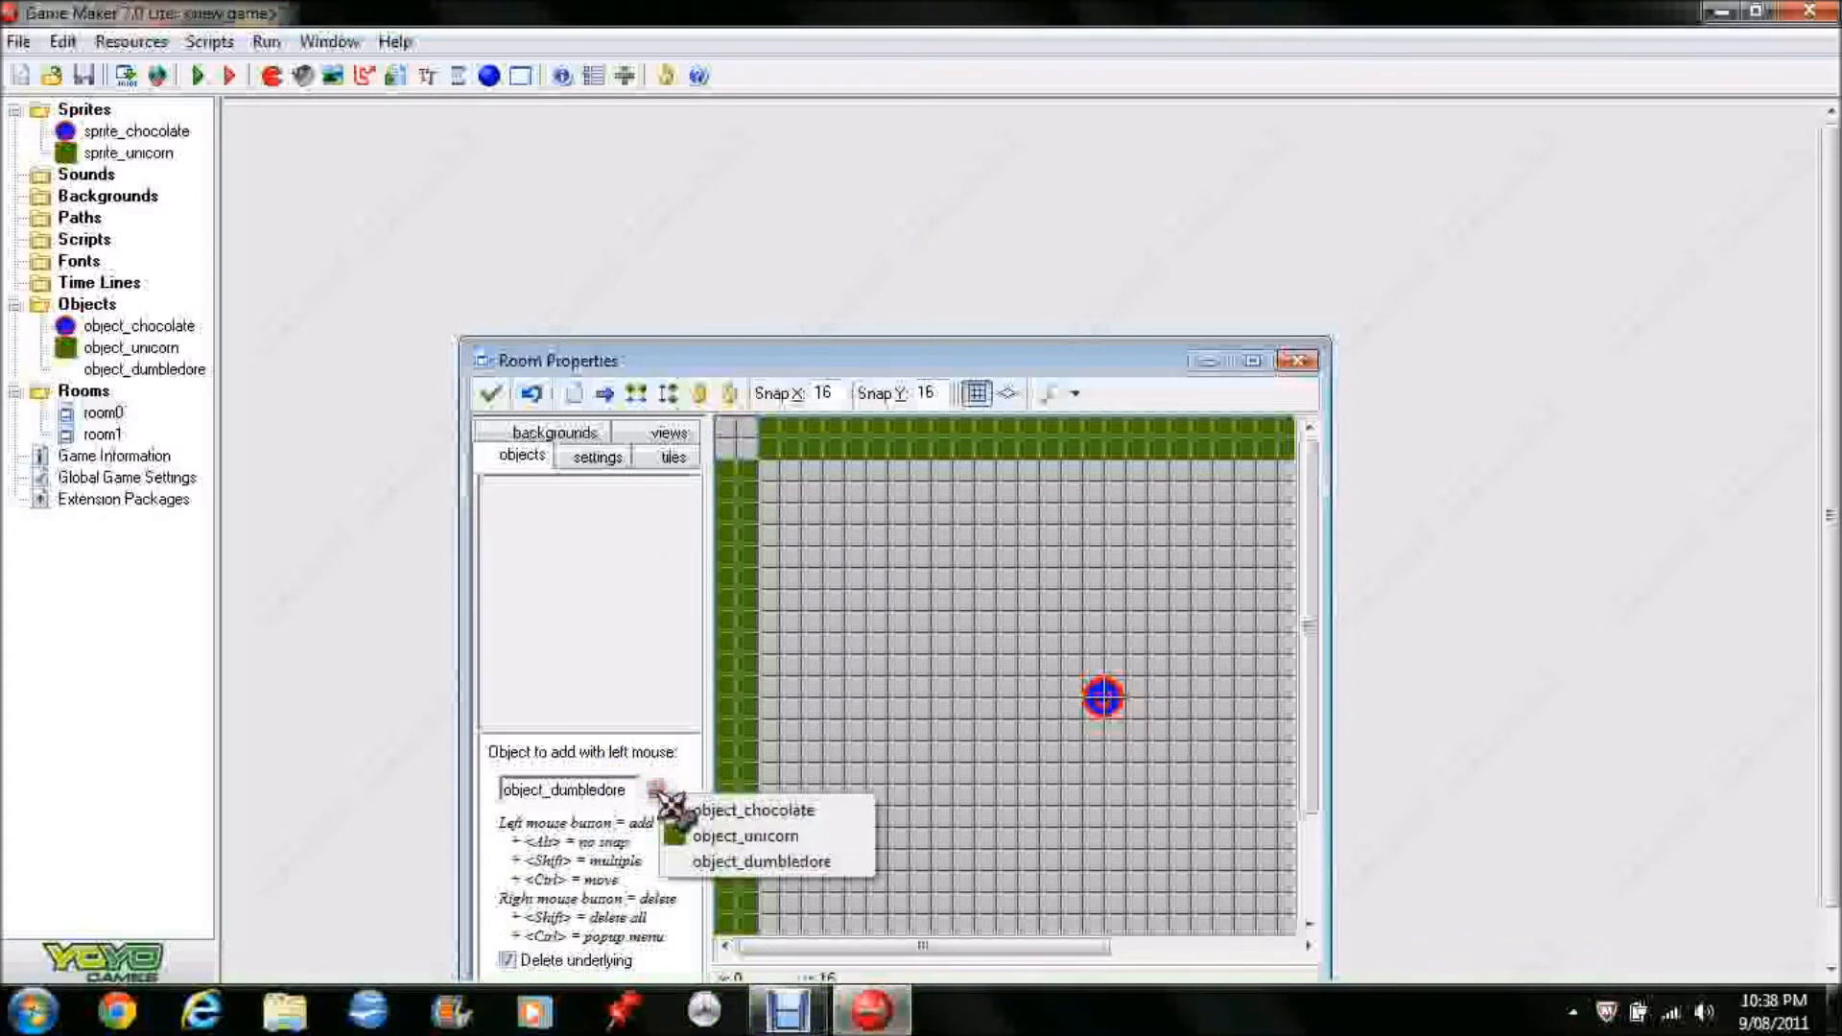
click(745, 836)
click(746, 448)
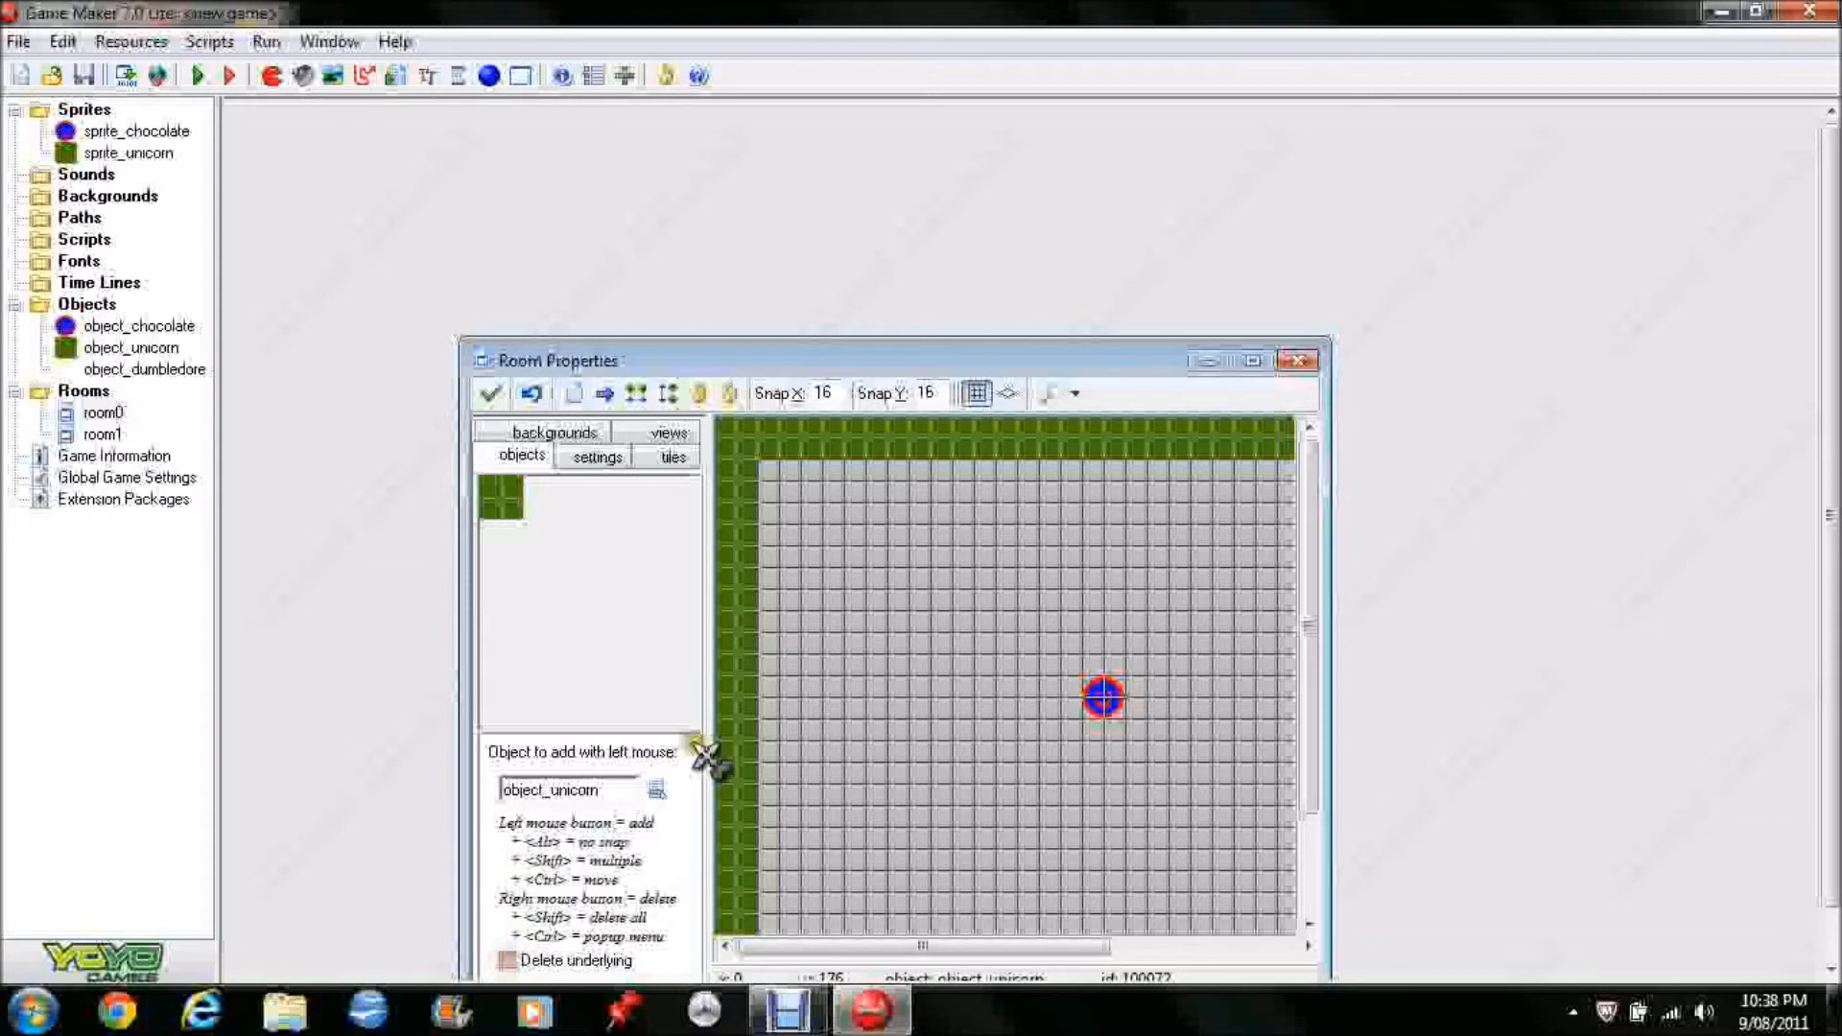
Add object_dumbledore over room0's corner wall with underlying deletion off, re-enable Delete underlying and save the room
click(656, 789)
click(758, 867)
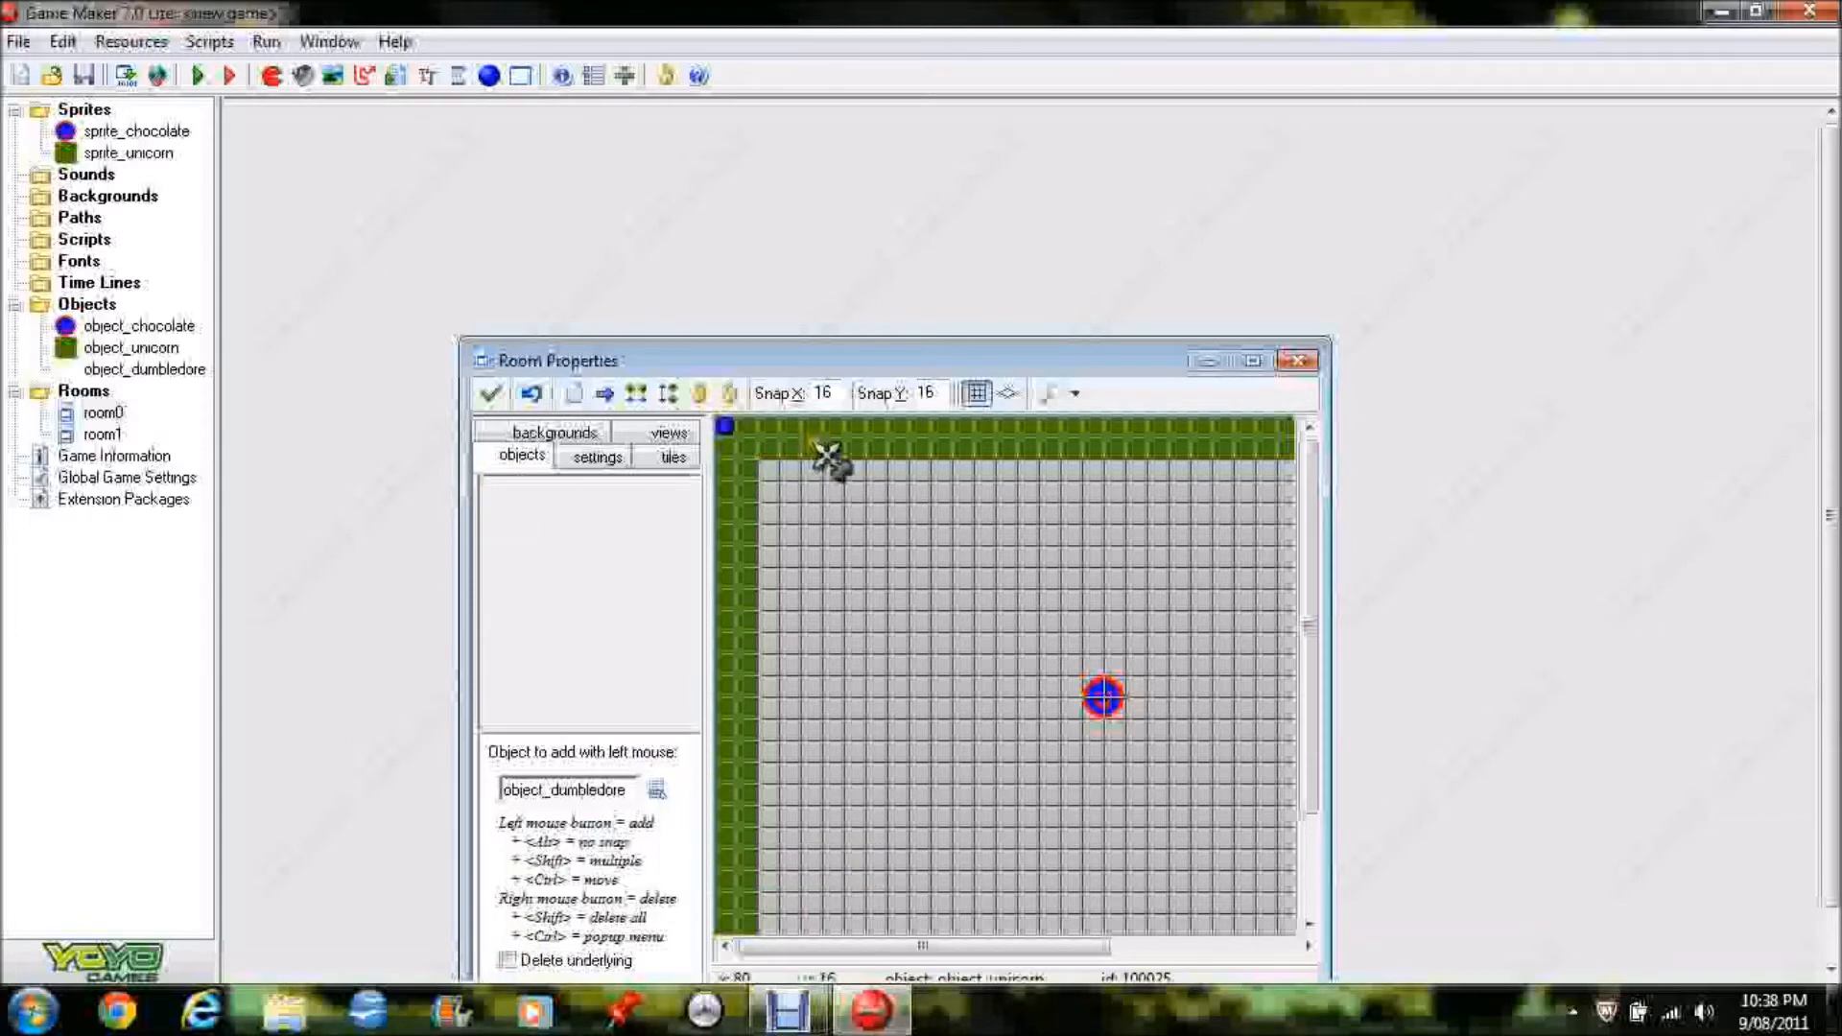
click(508, 961)
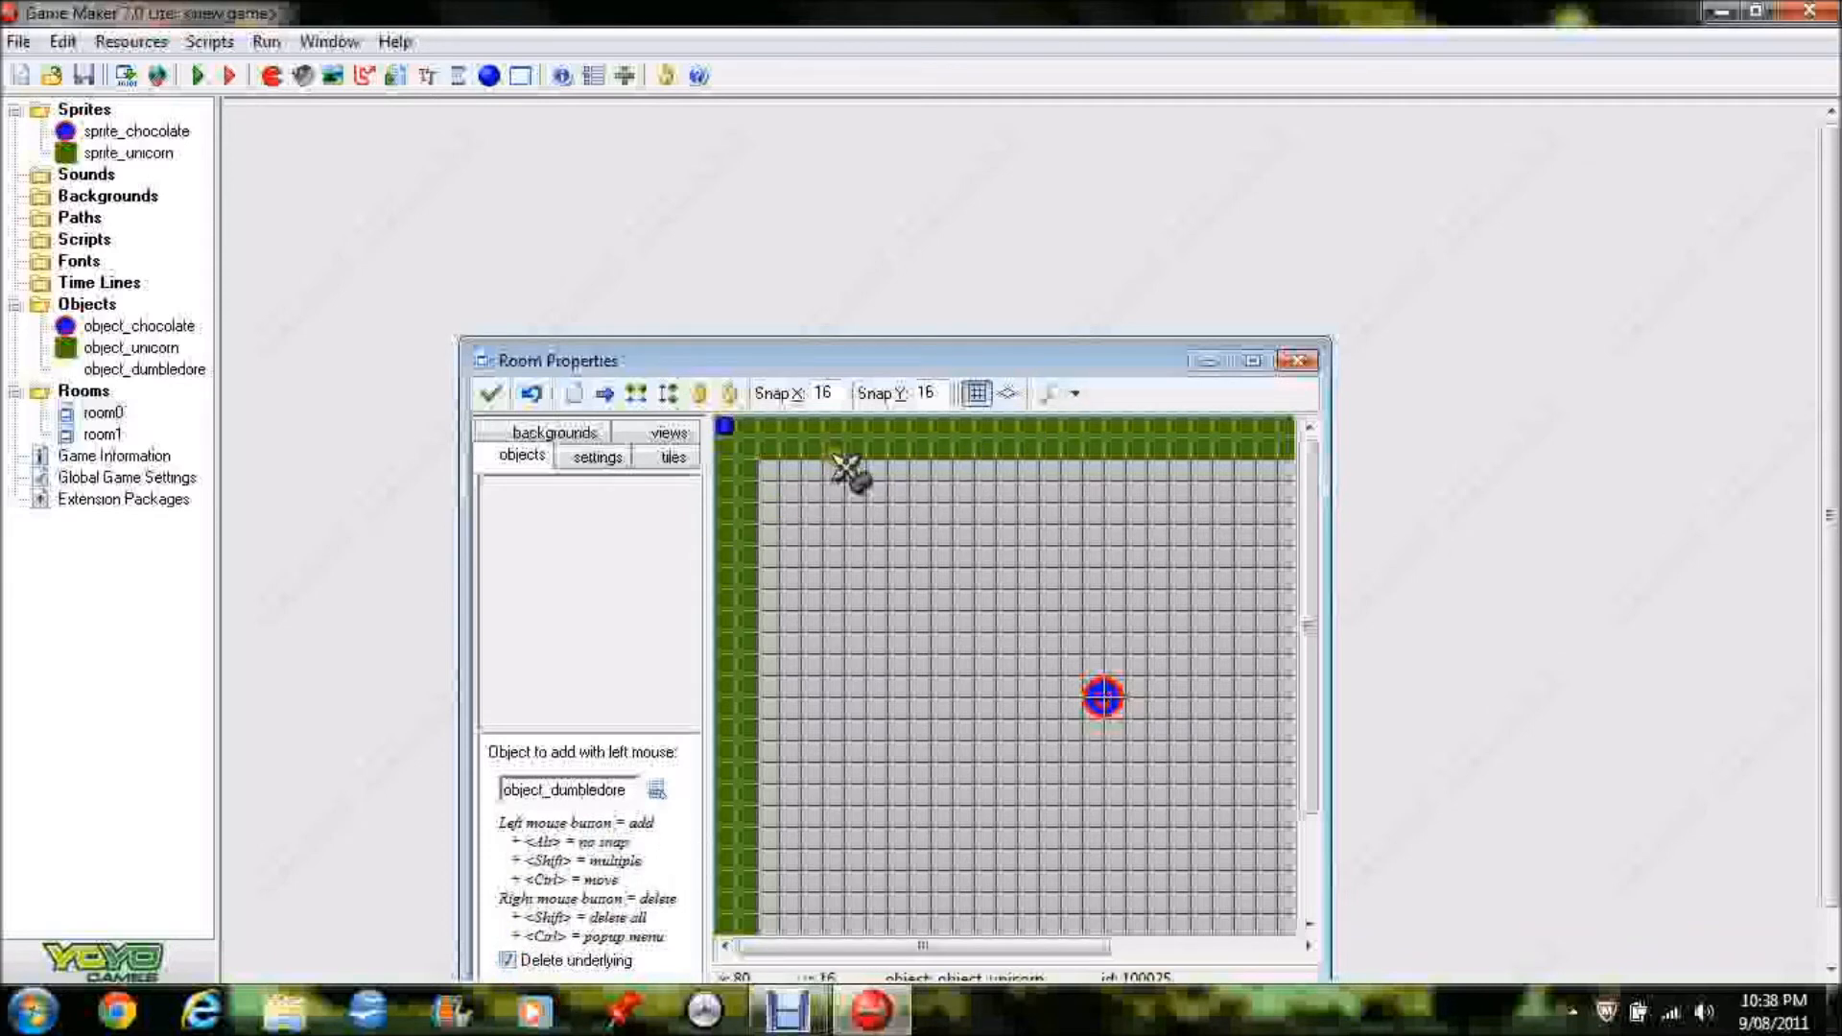
click(491, 394)
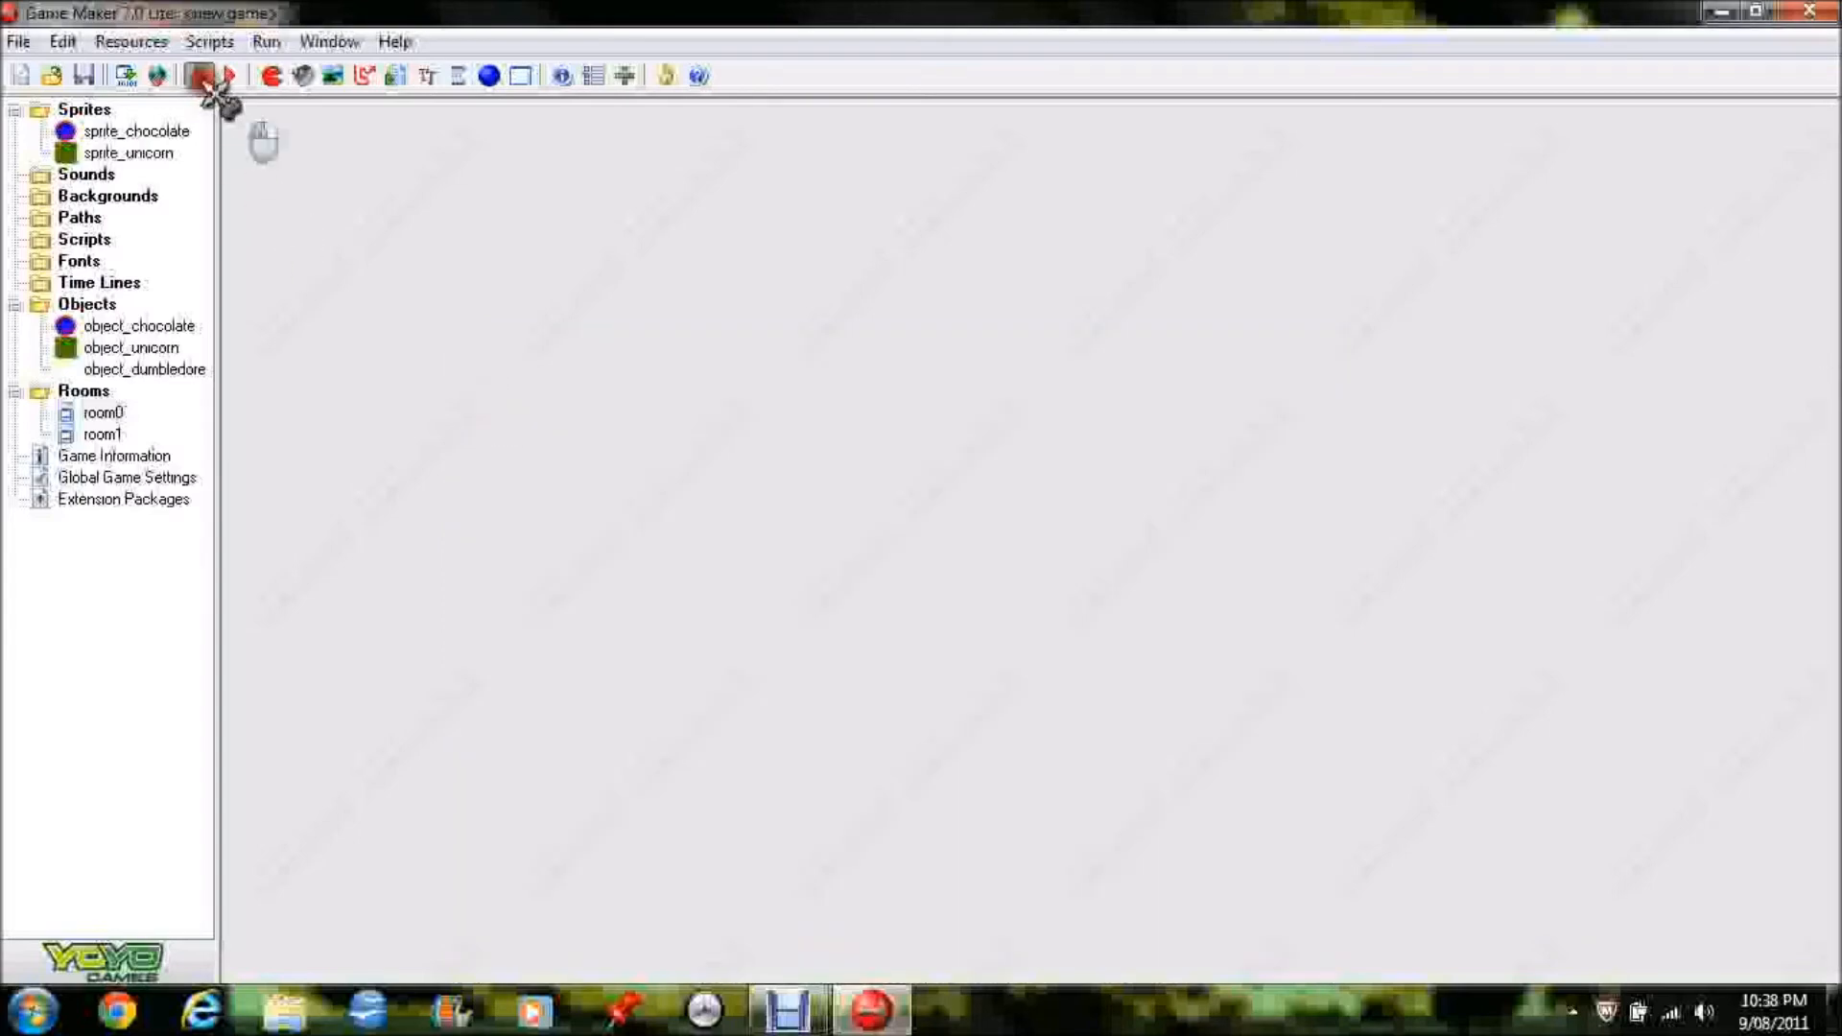
Test-run the game by trying to hit the moving chocolate balls in both rooms, and close the game window
click(202, 78)
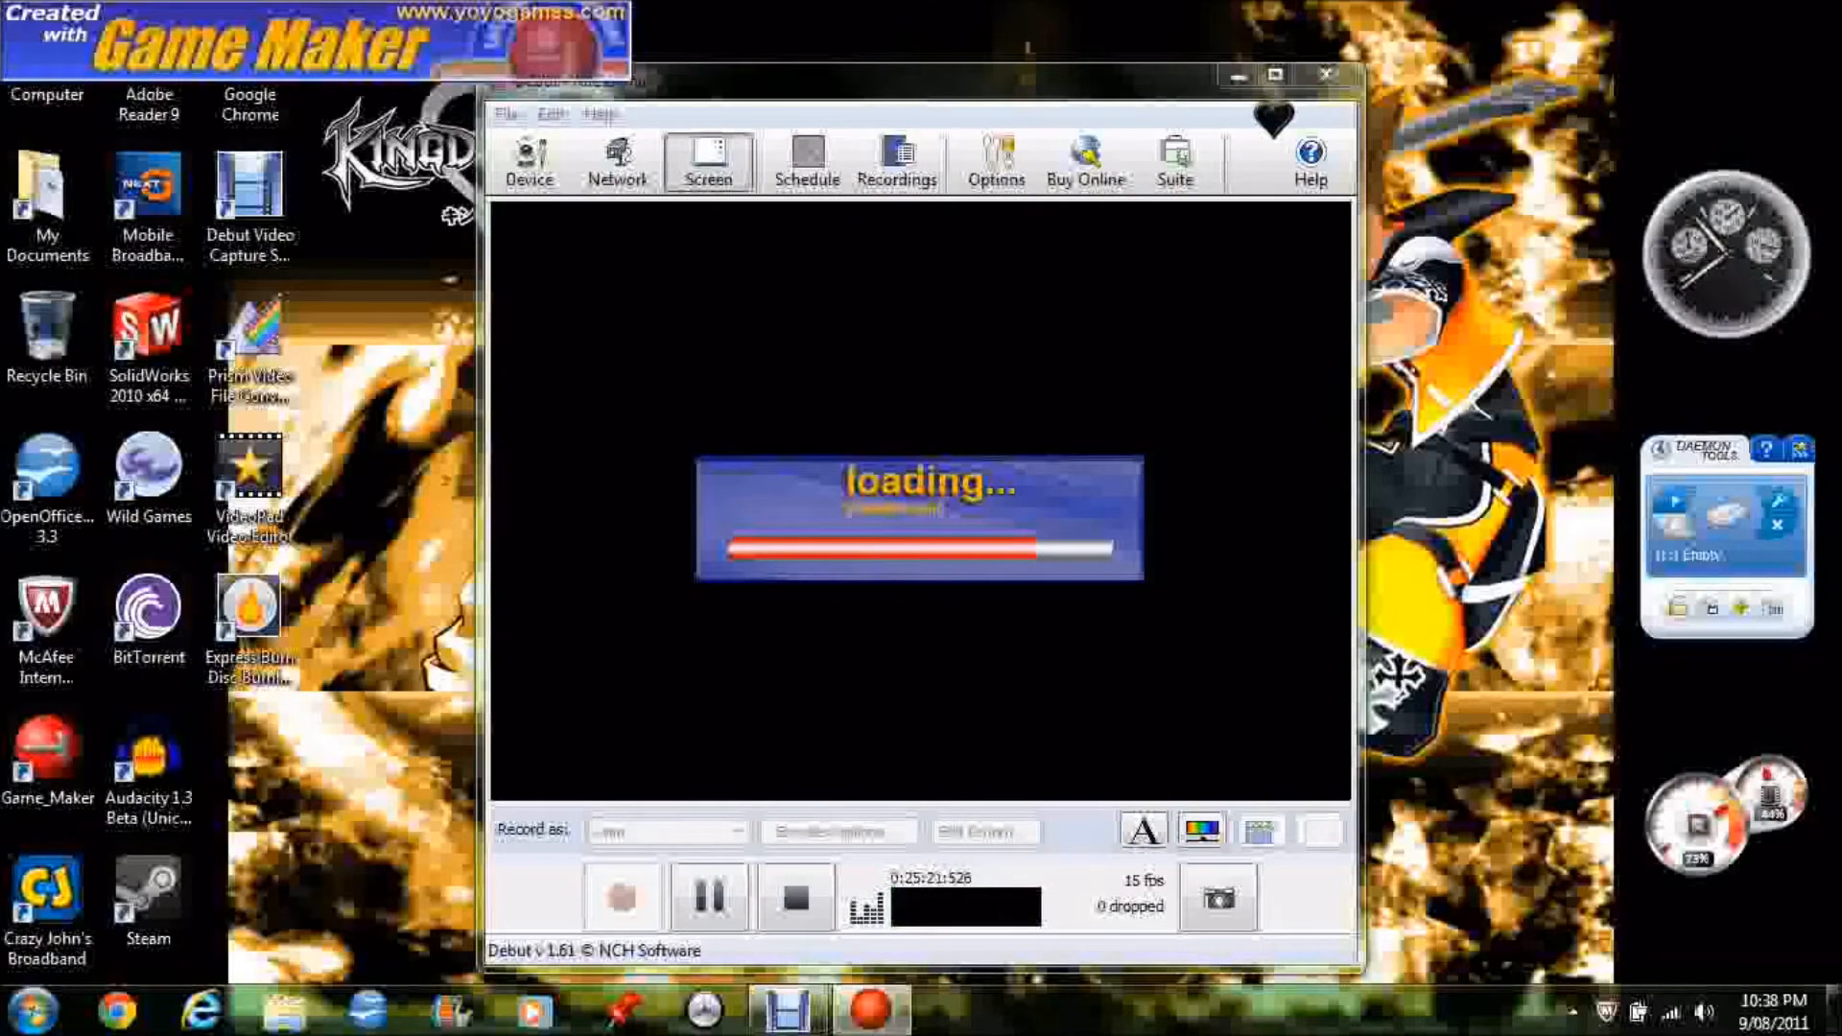
click(1238, 77)
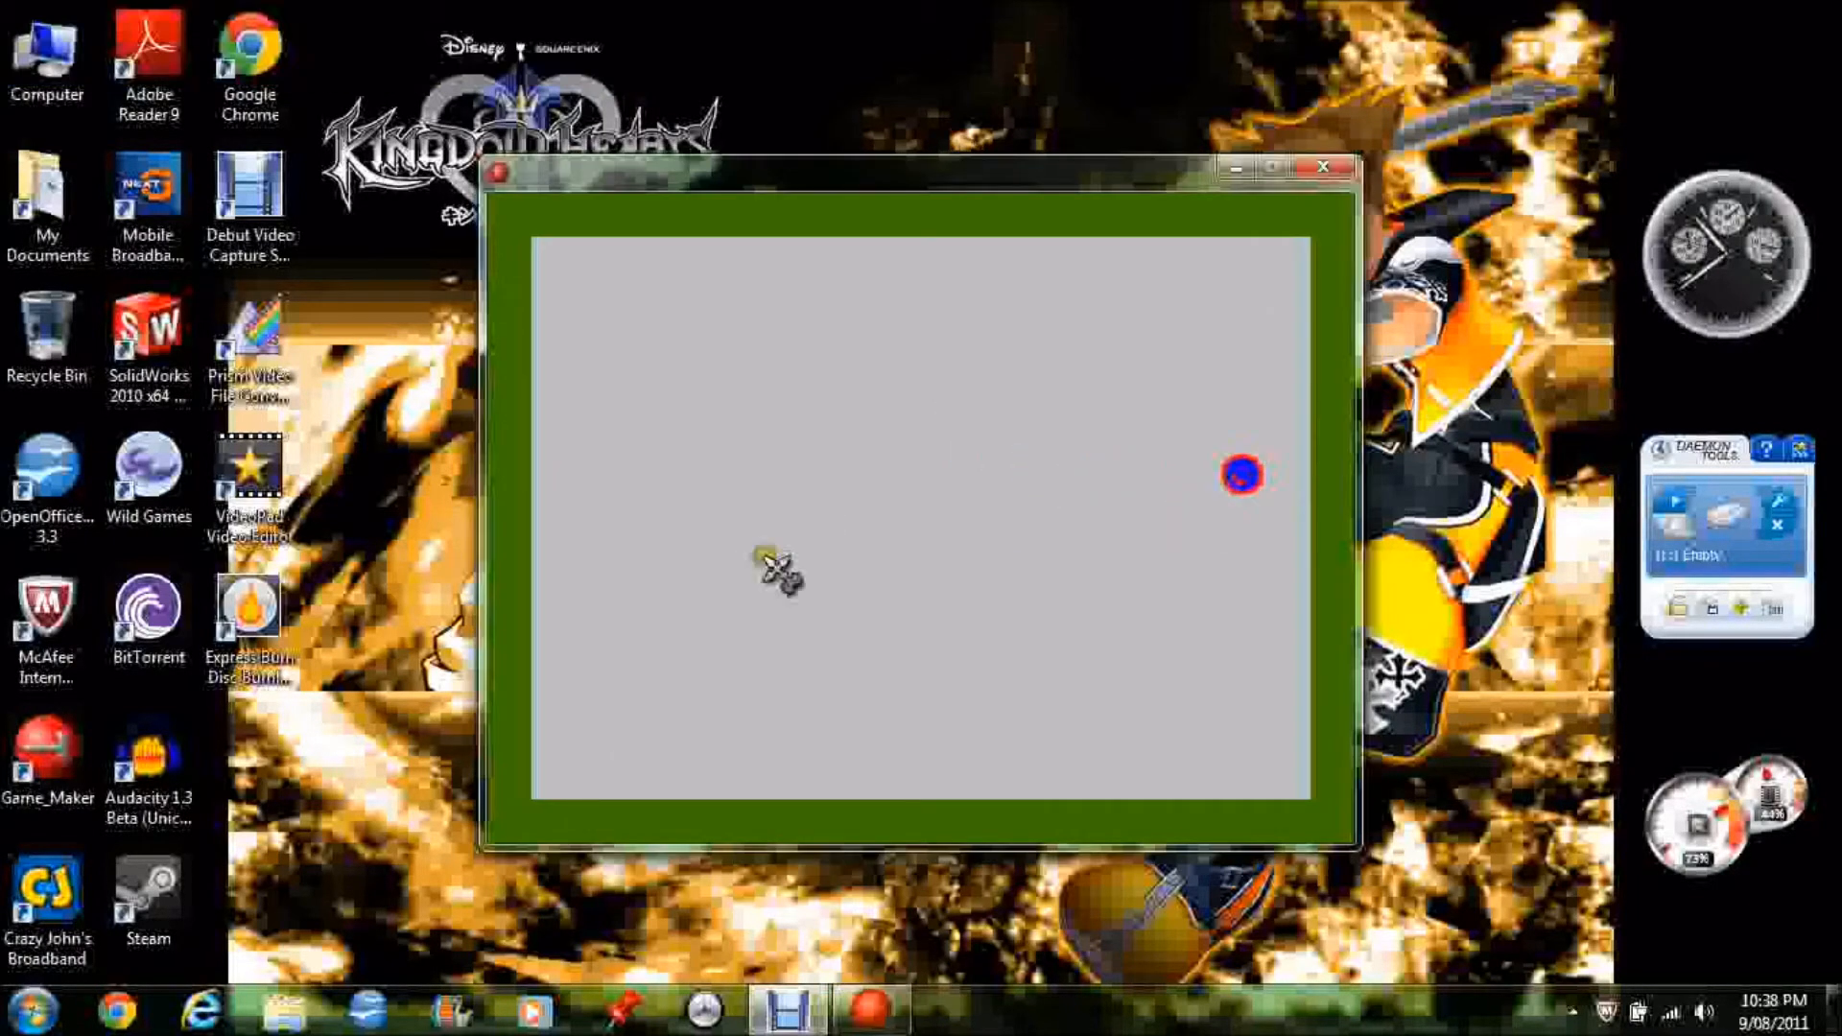
click(945, 487)
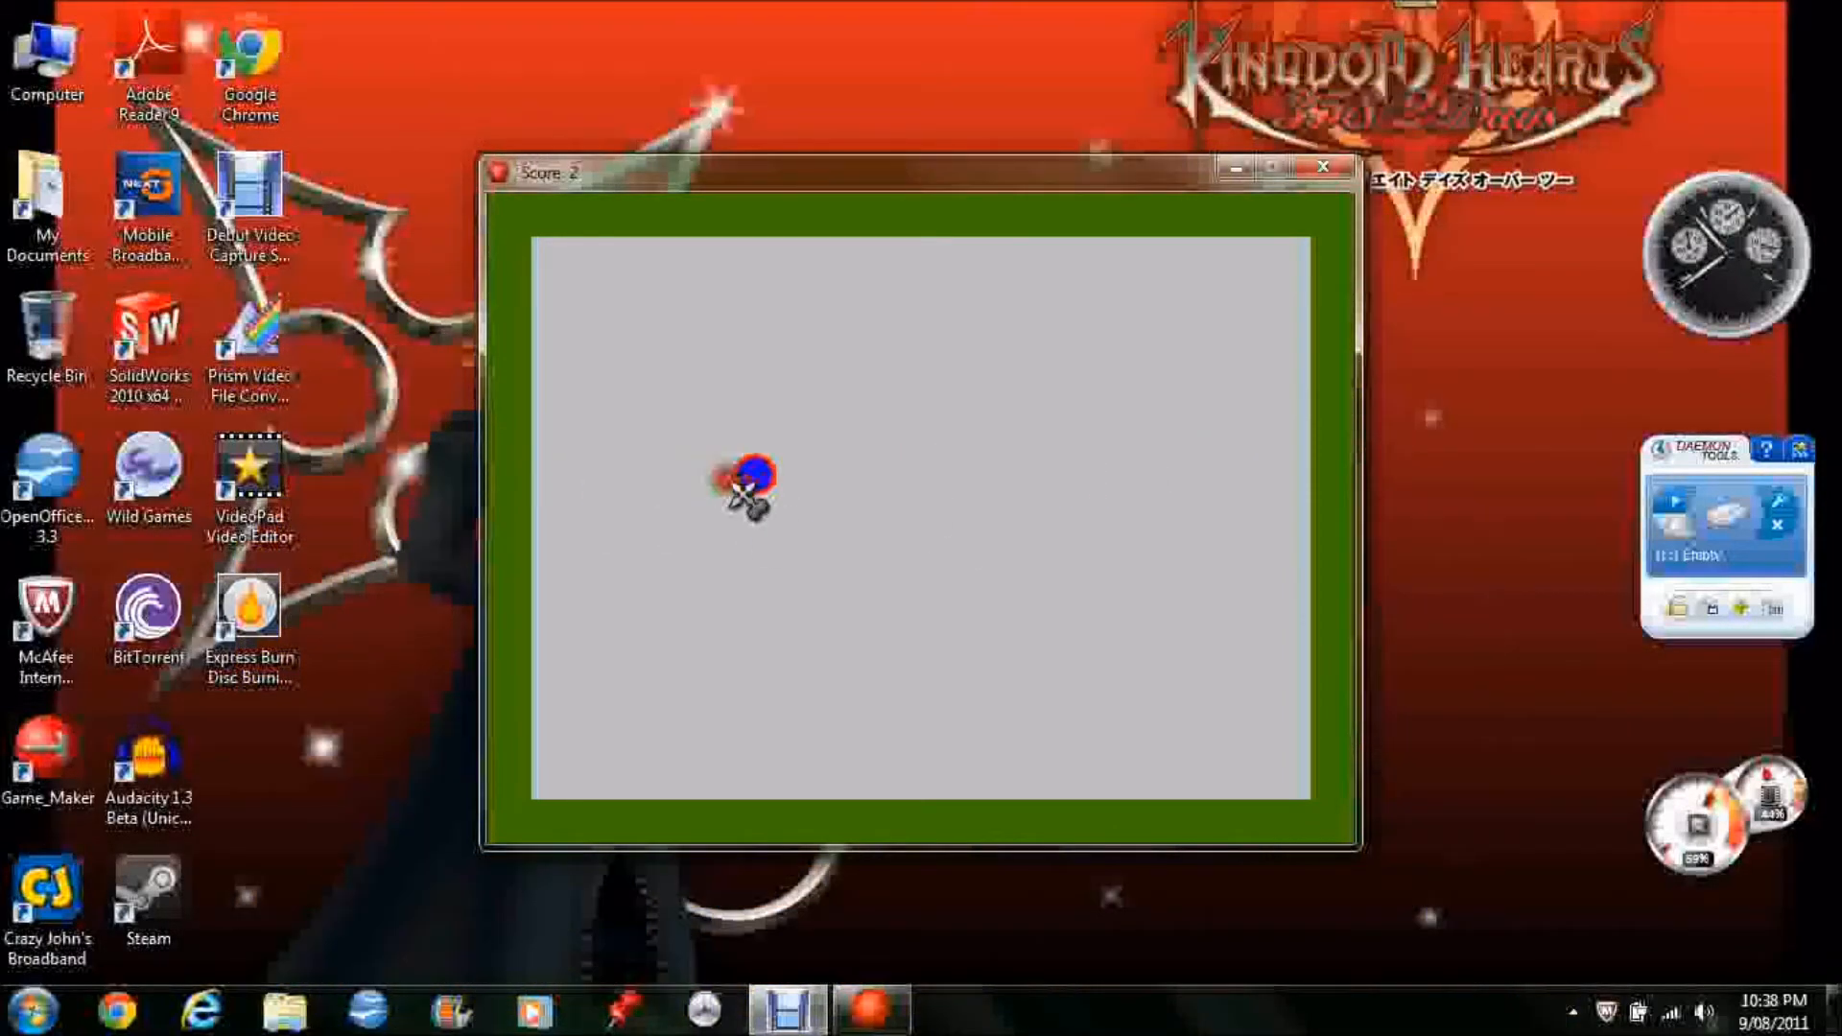
click(1003, 496)
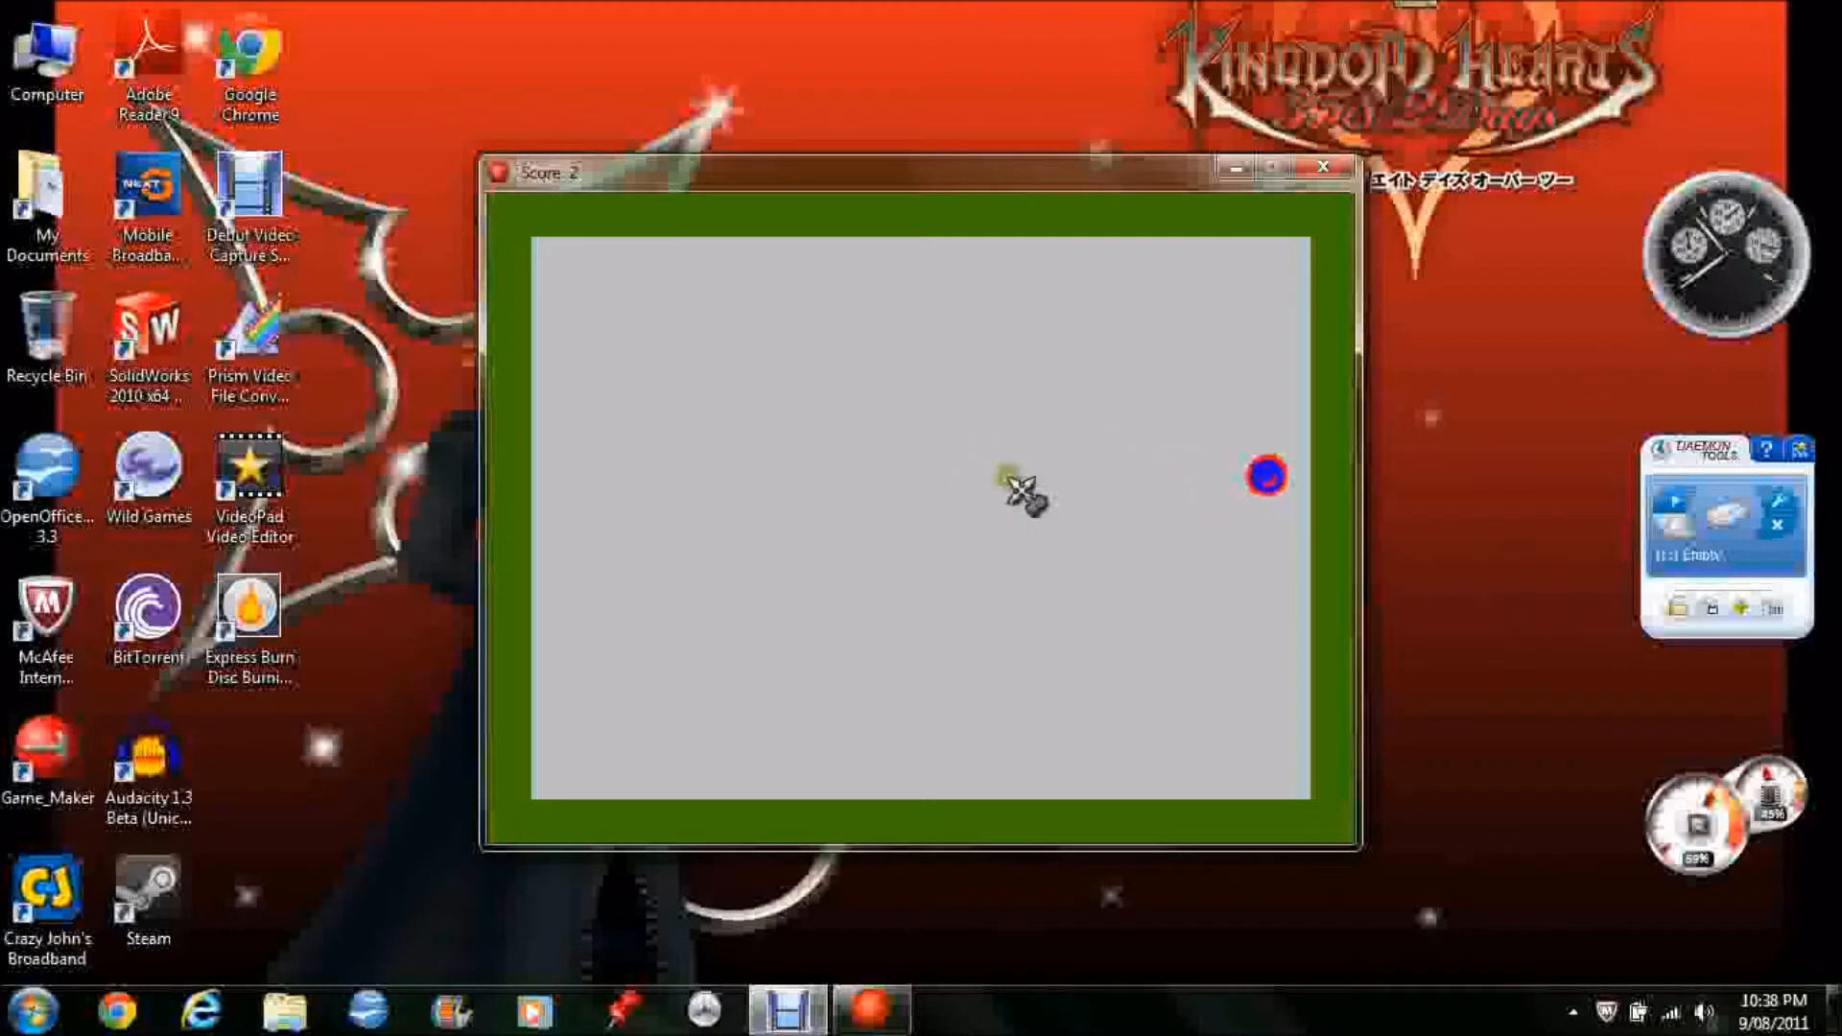
click(1002, 488)
click(806, 488)
click(773, 479)
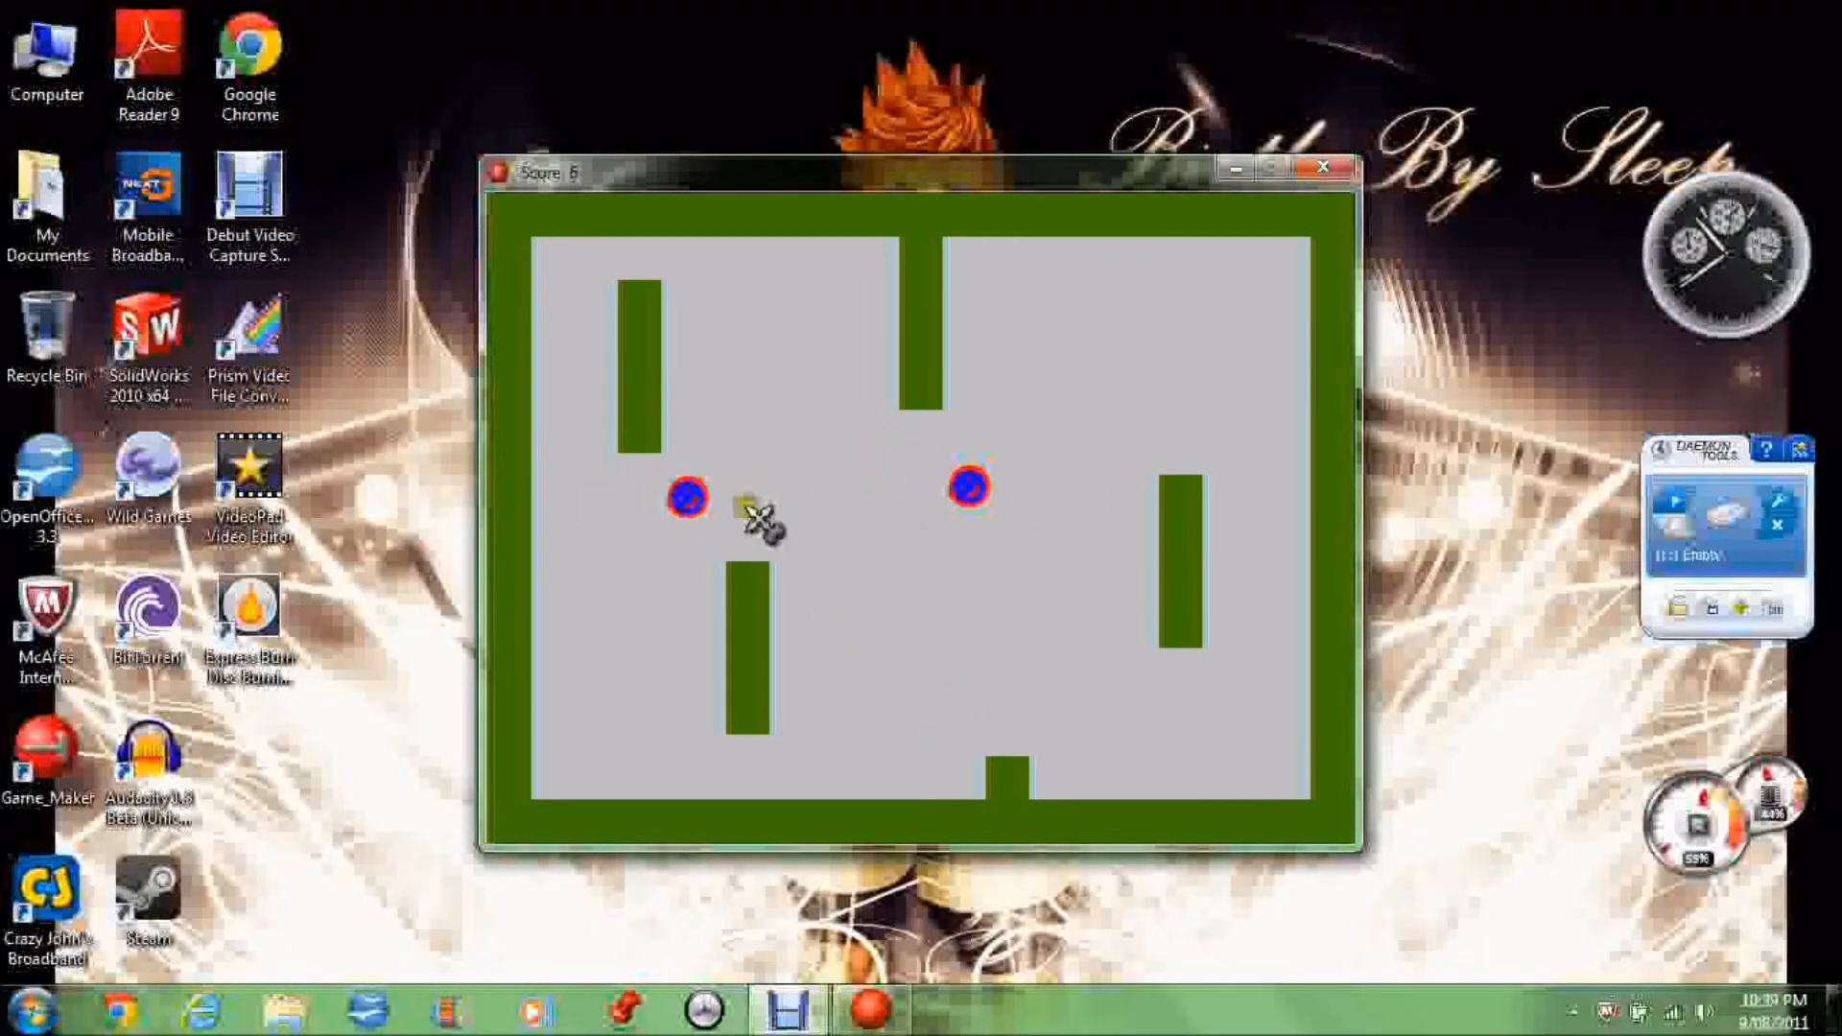
click(868, 501)
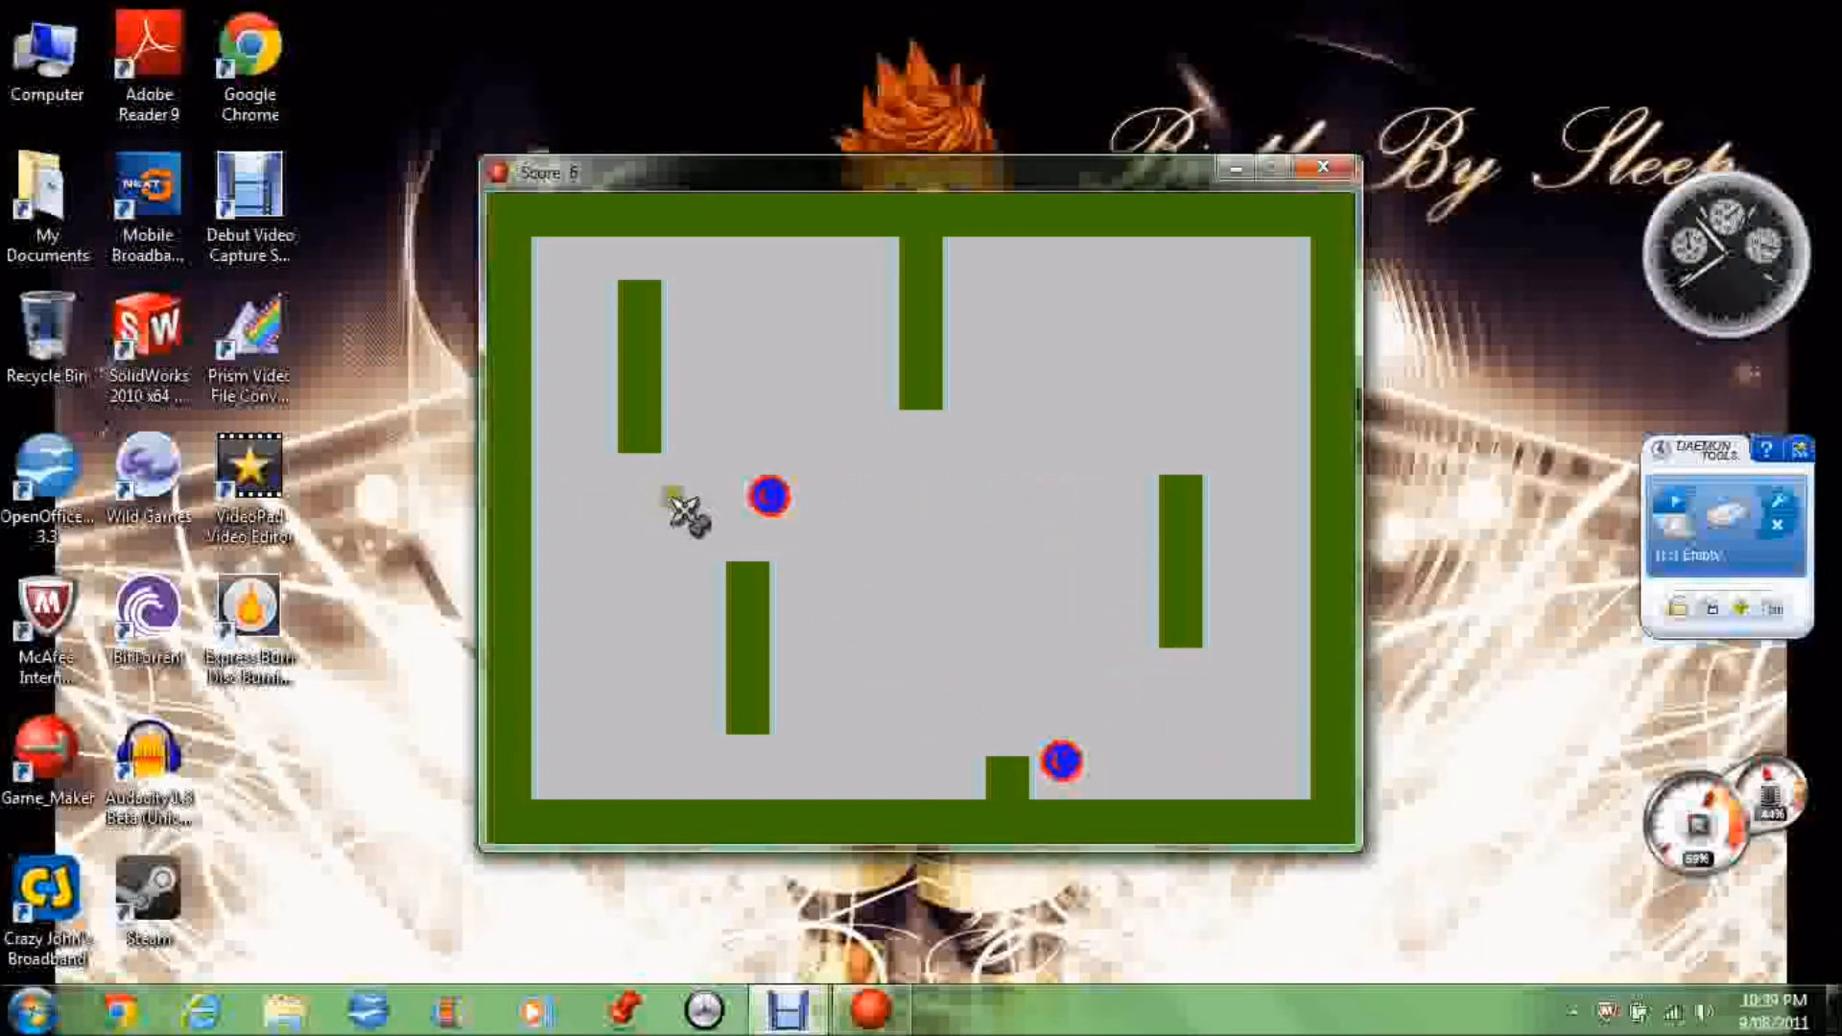
click(871, 497)
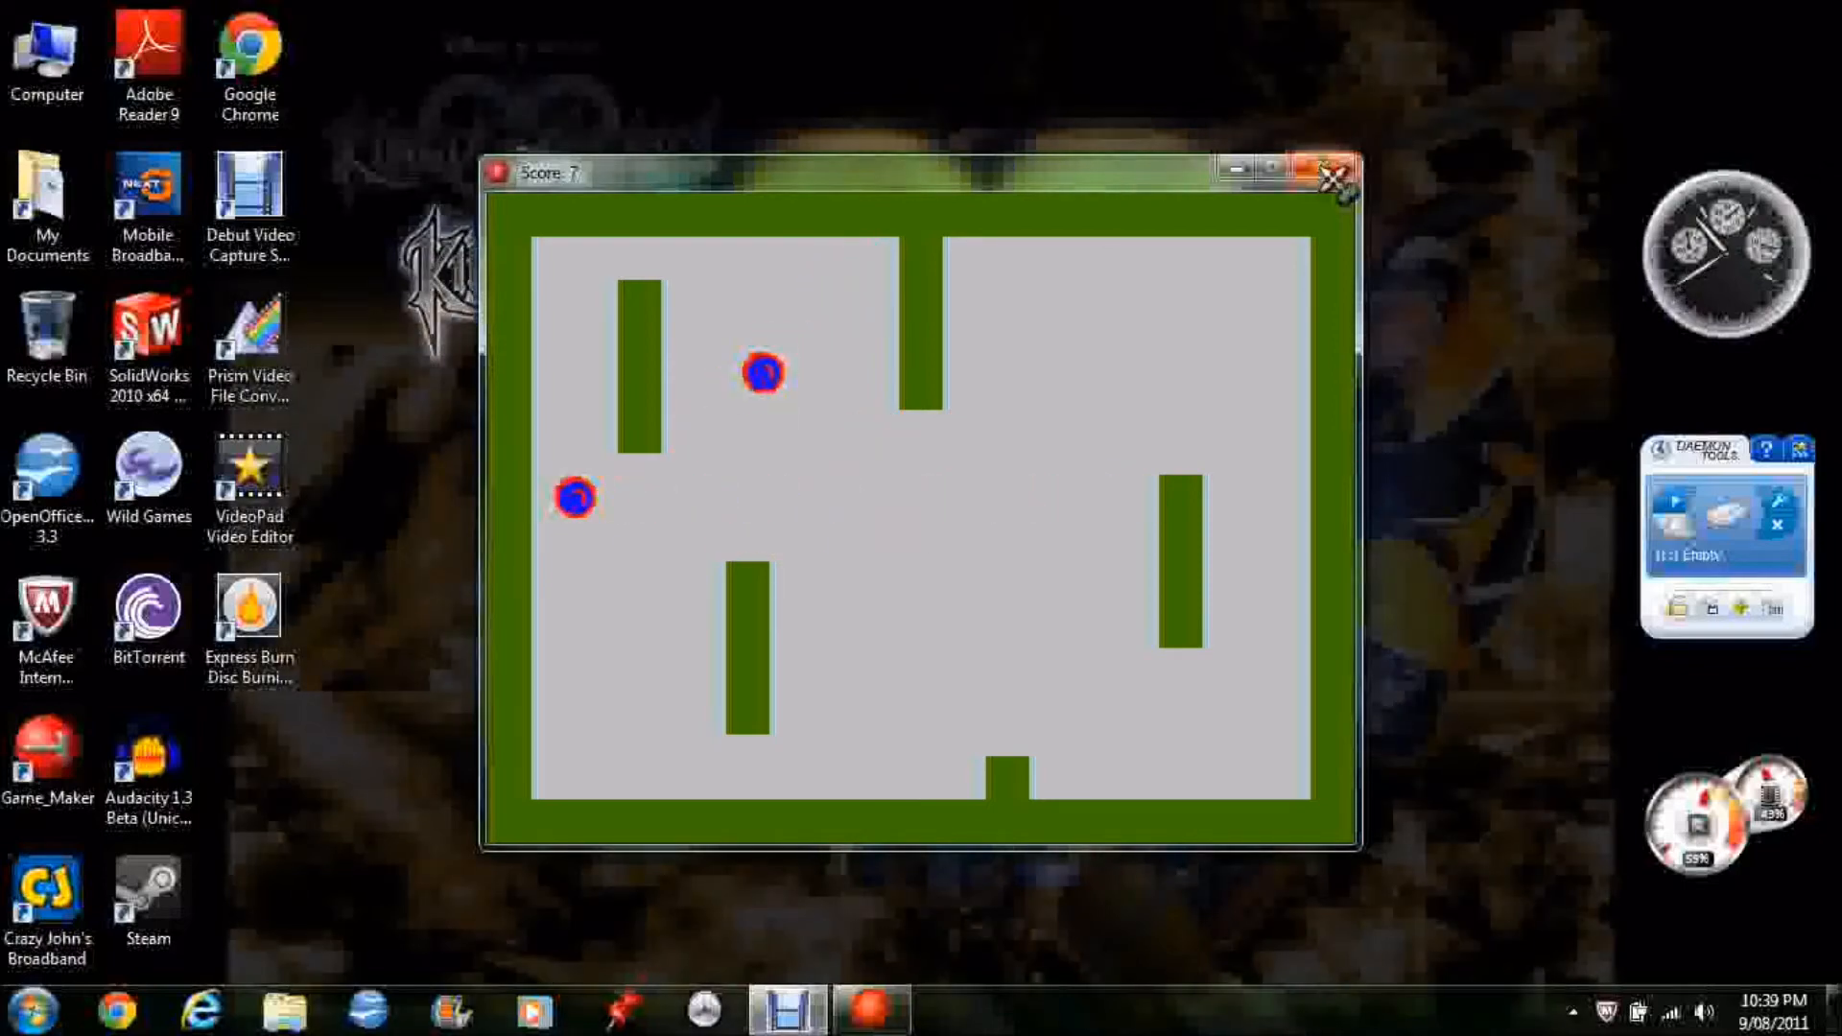
click(1332, 178)
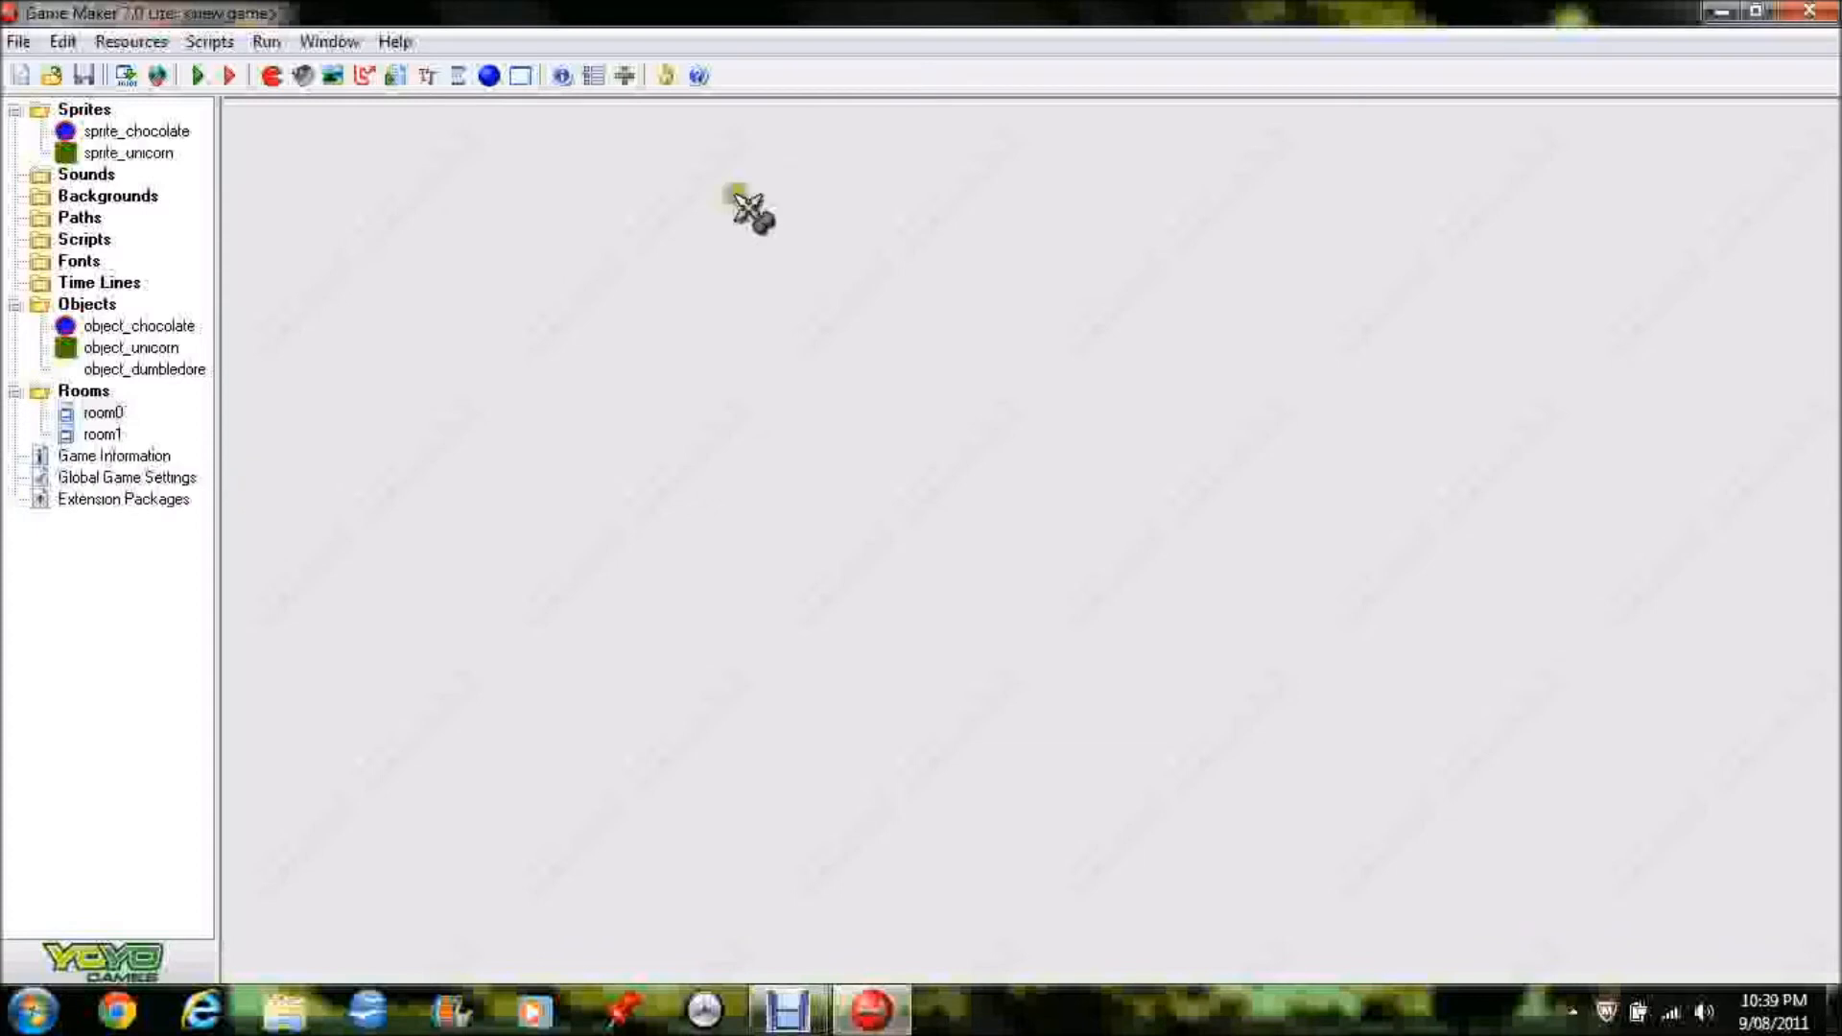
Add a Create Instance action for object_chocolate to its own Left Pressed event and save the object
double_click(137, 329)
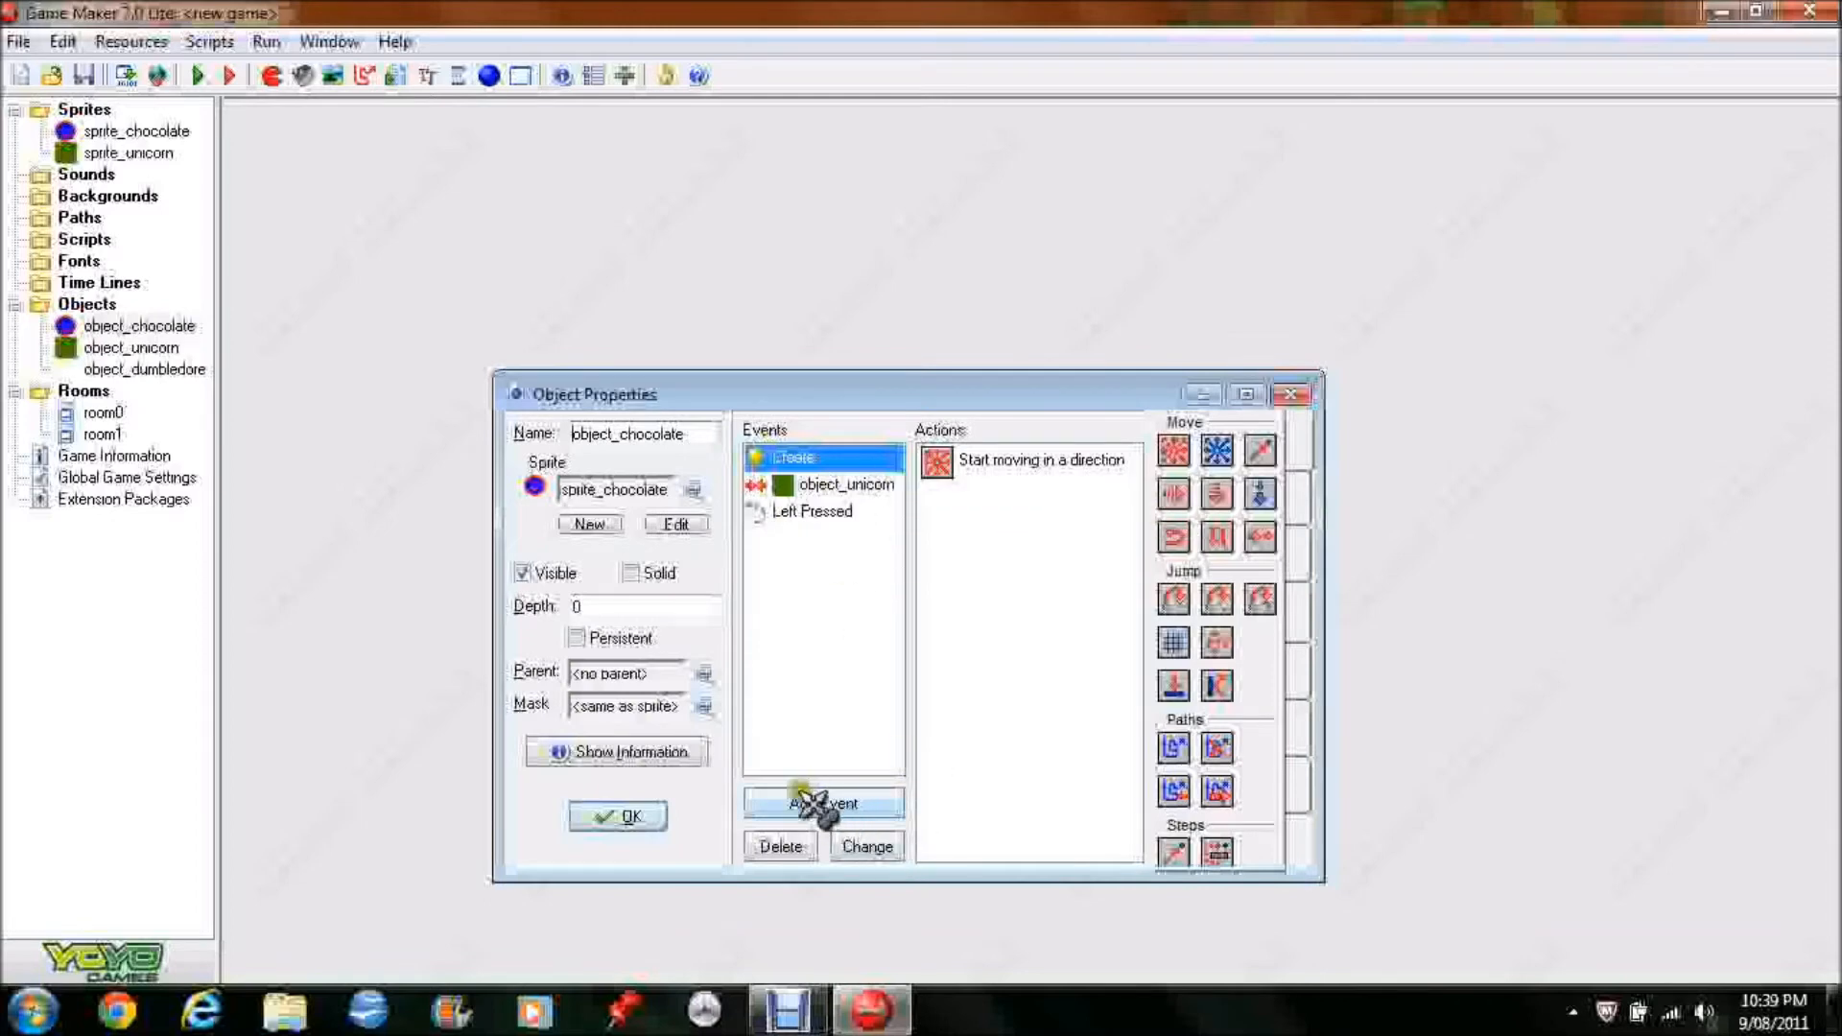
click(823, 512)
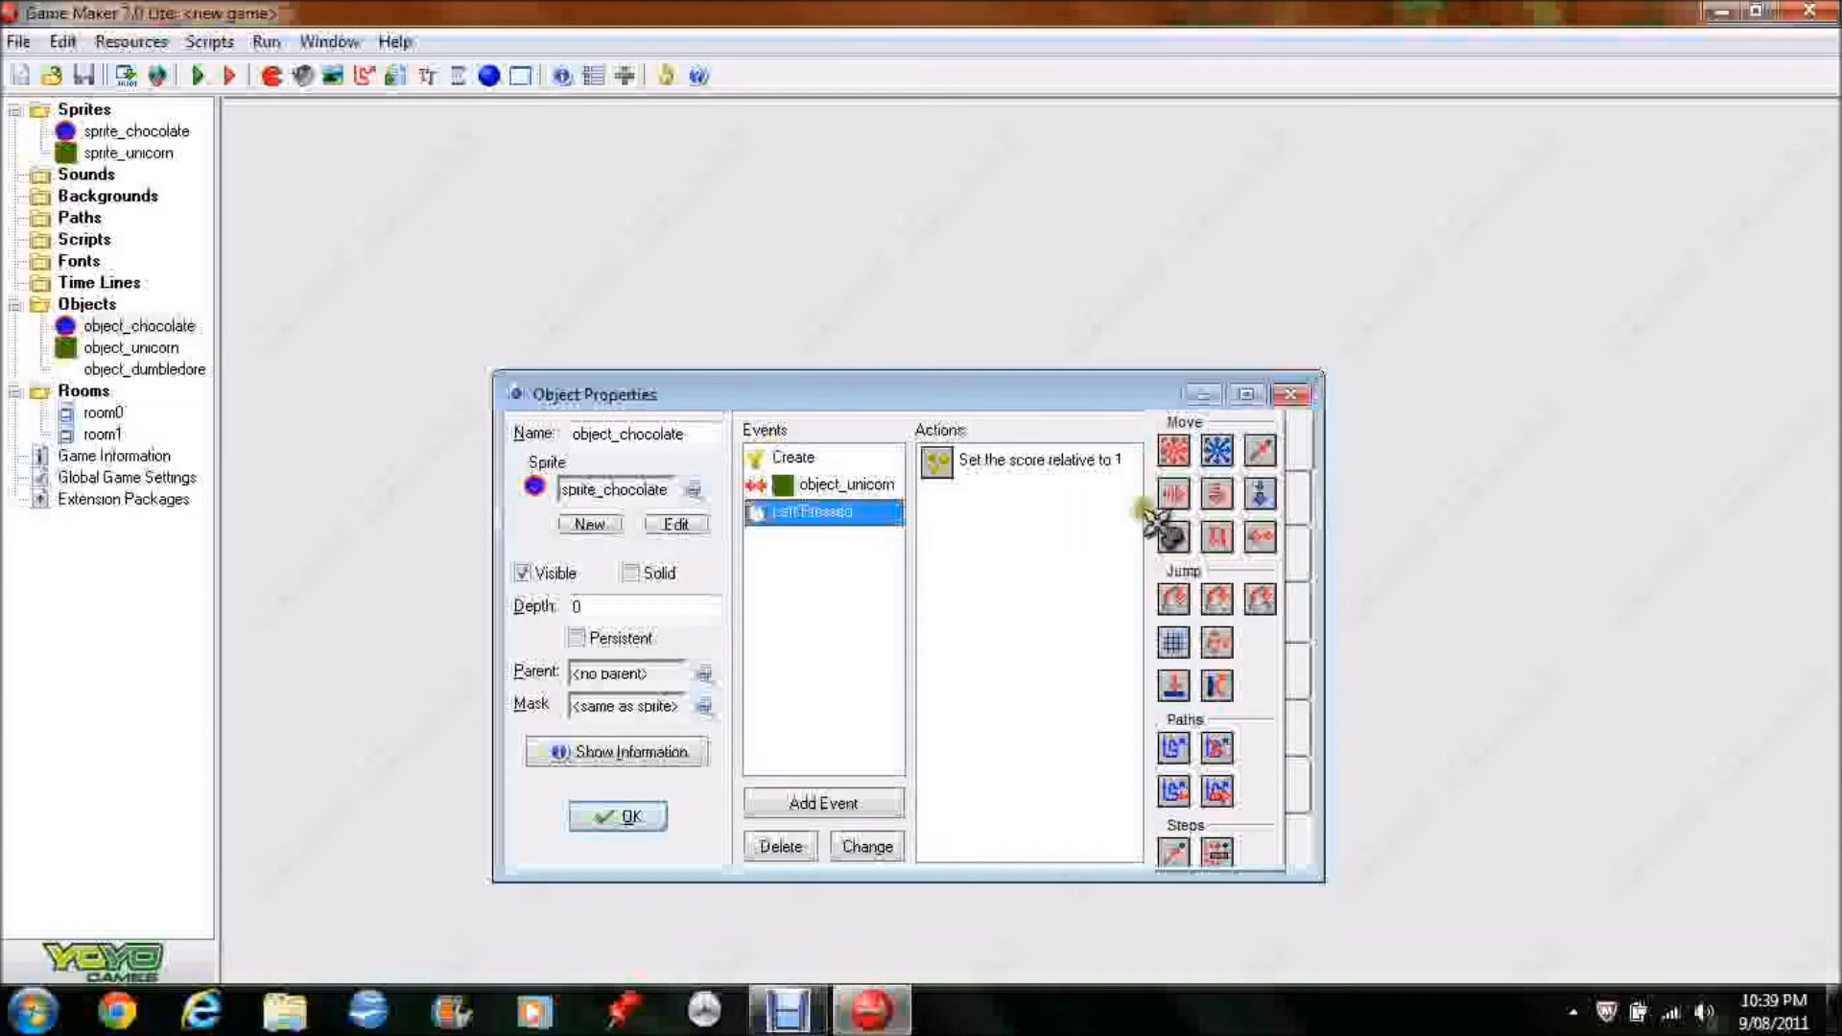
click(1303, 501)
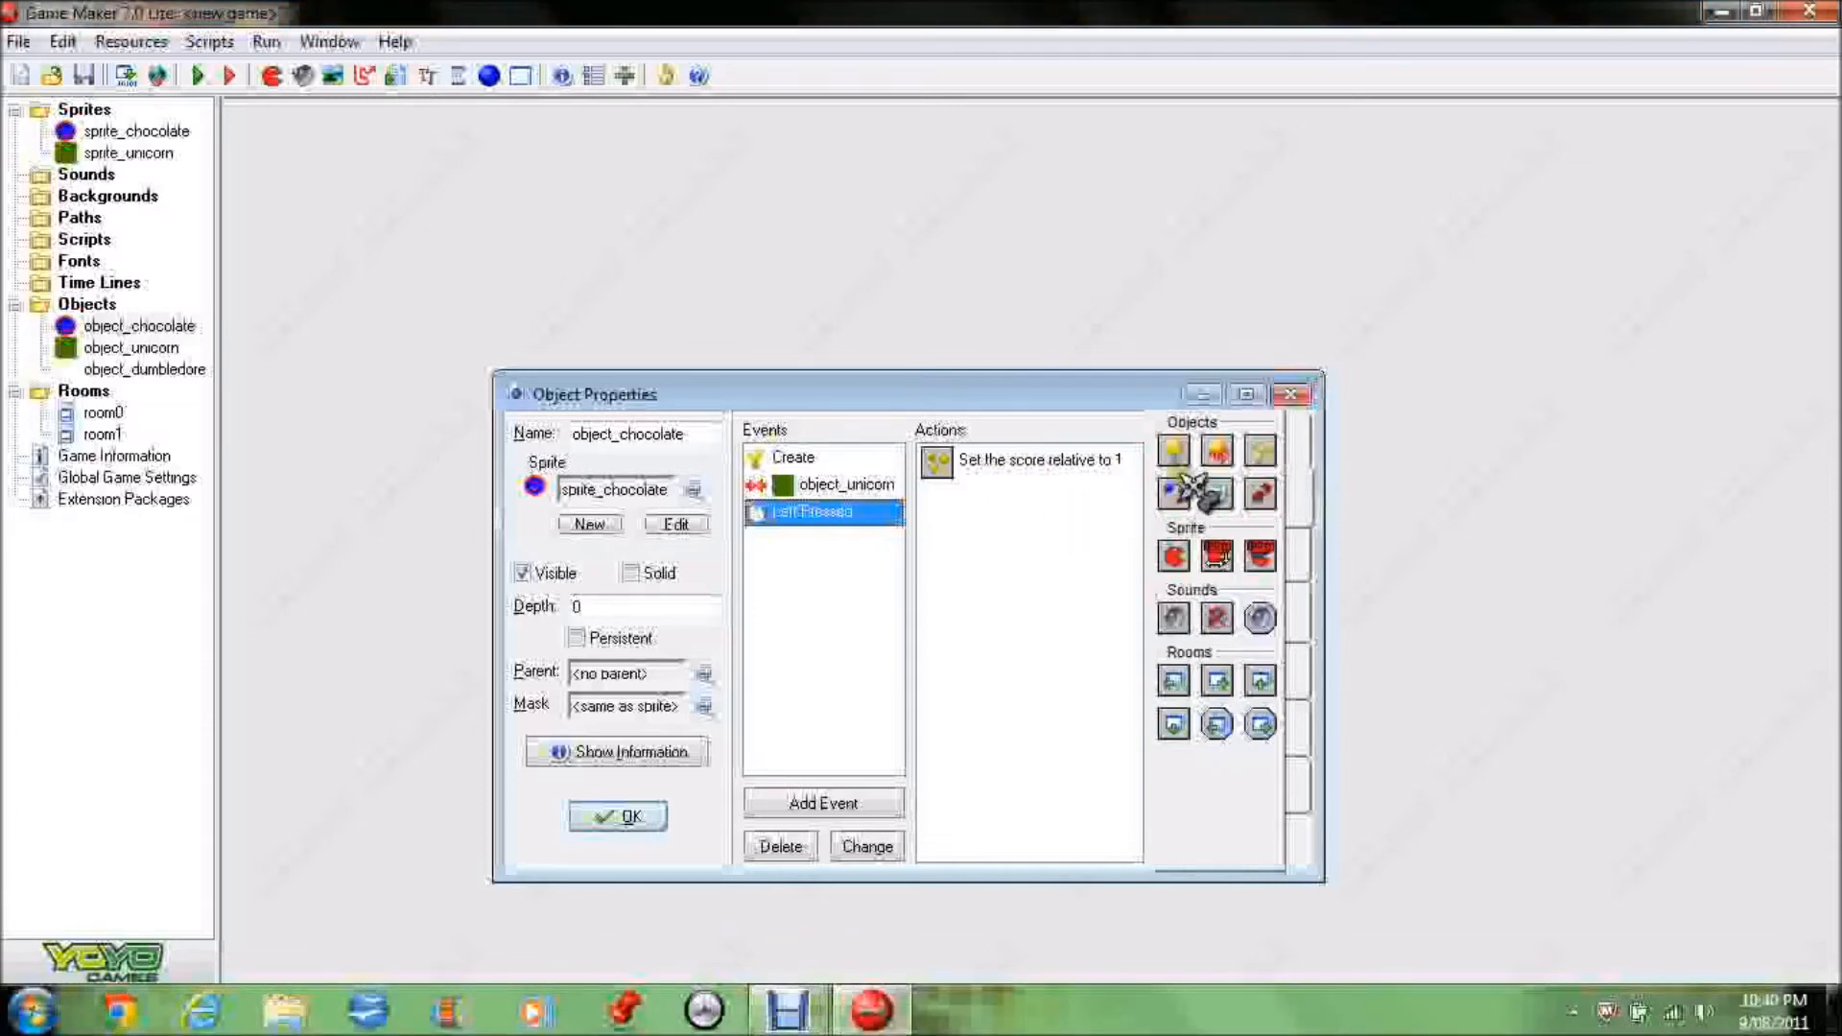
click(1303, 444)
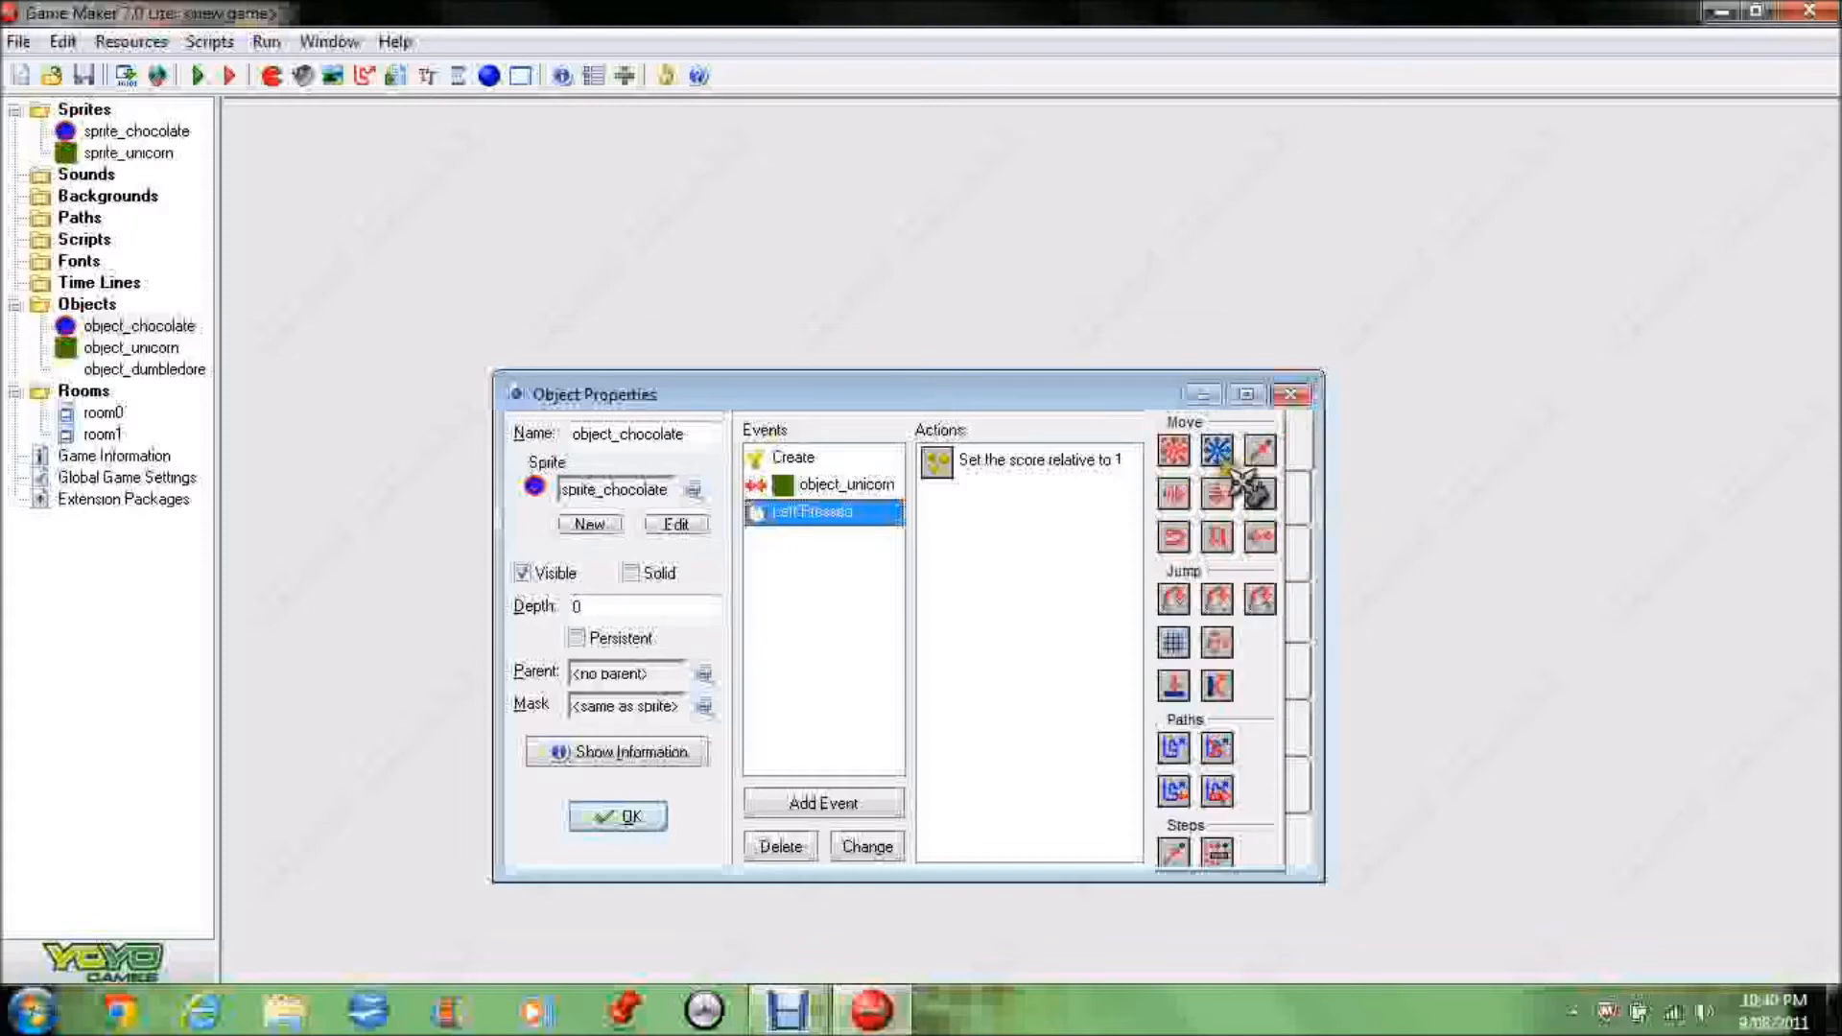
click(1304, 501)
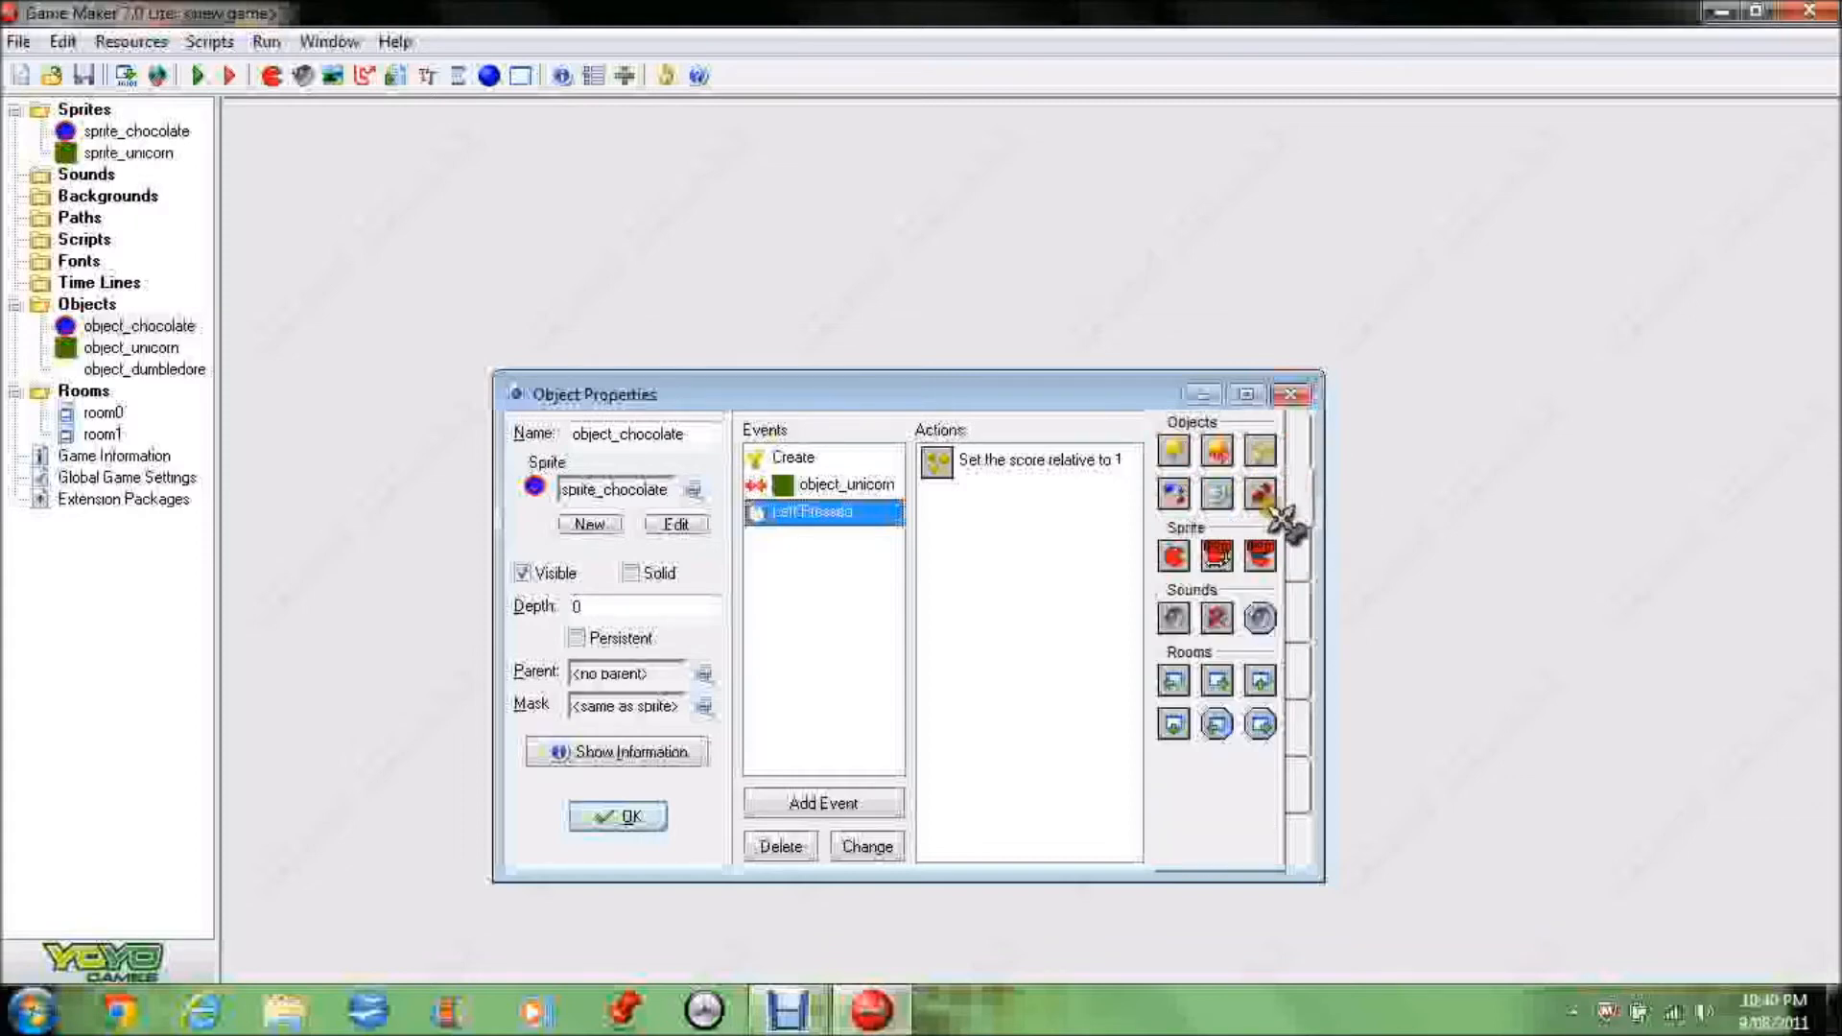
drag(1049, 531, 1051, 534)
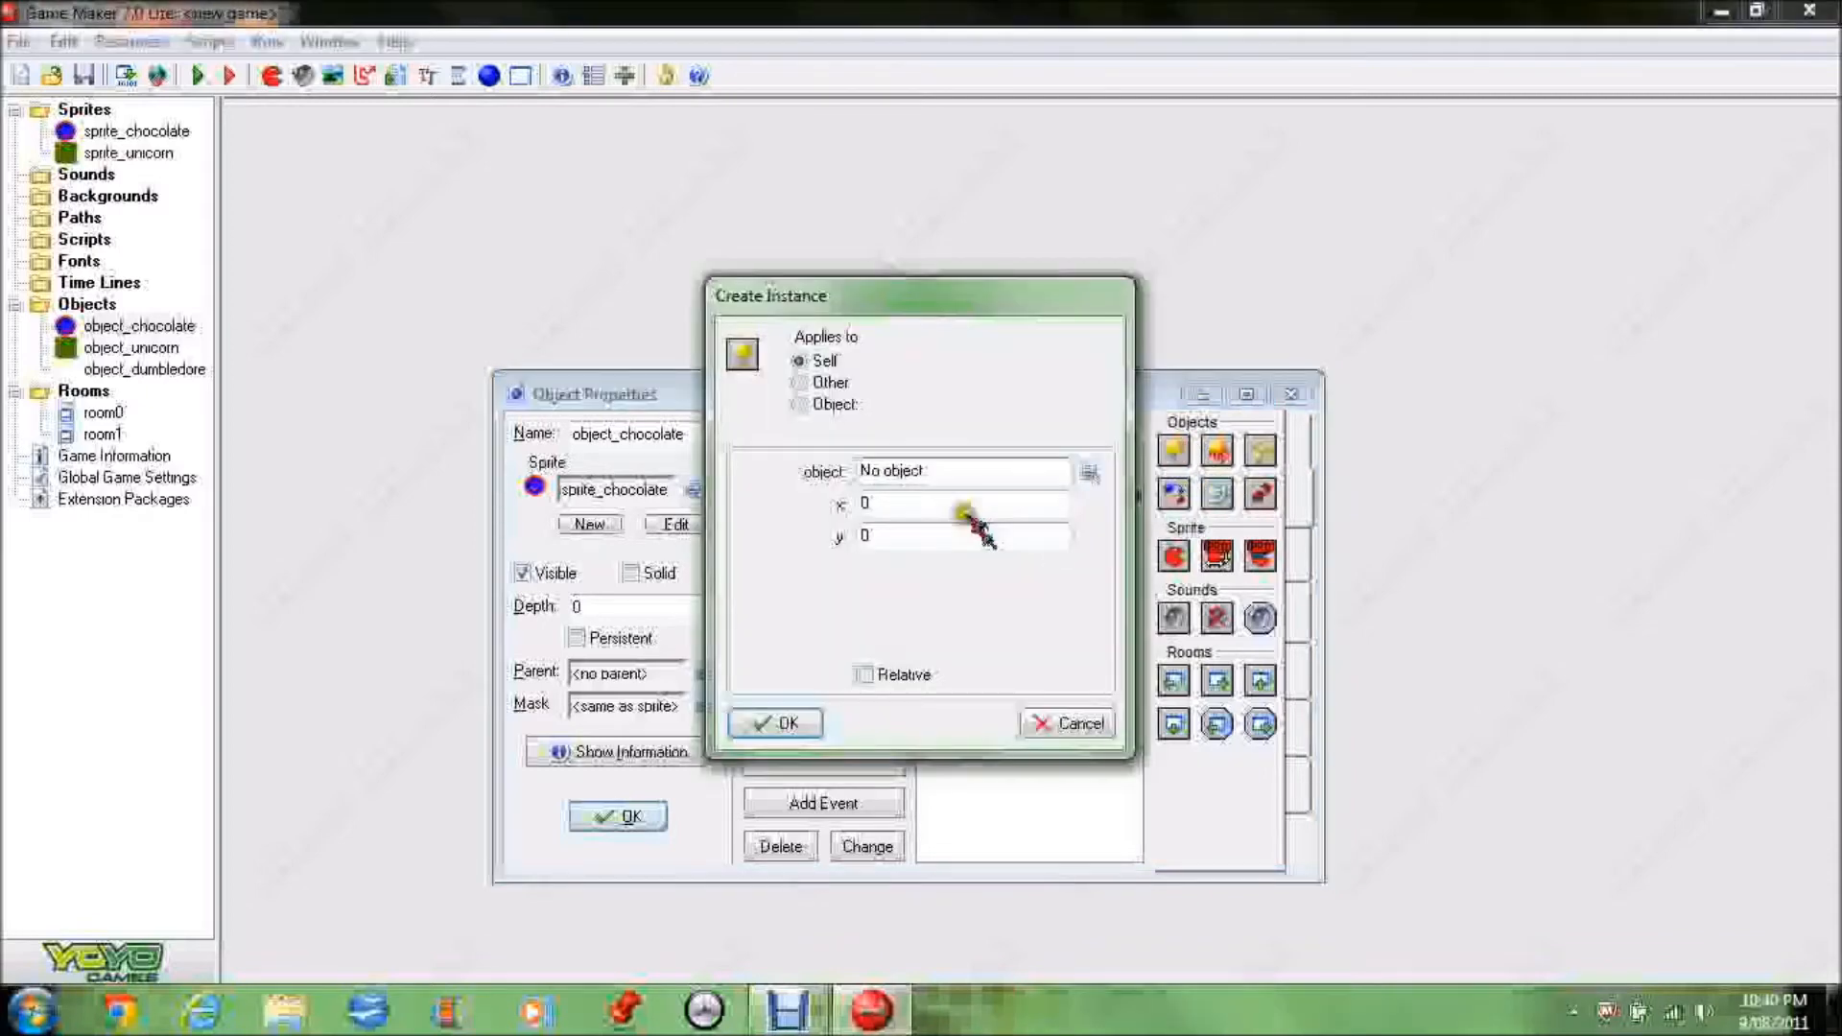
click(1092, 475)
click(1138, 520)
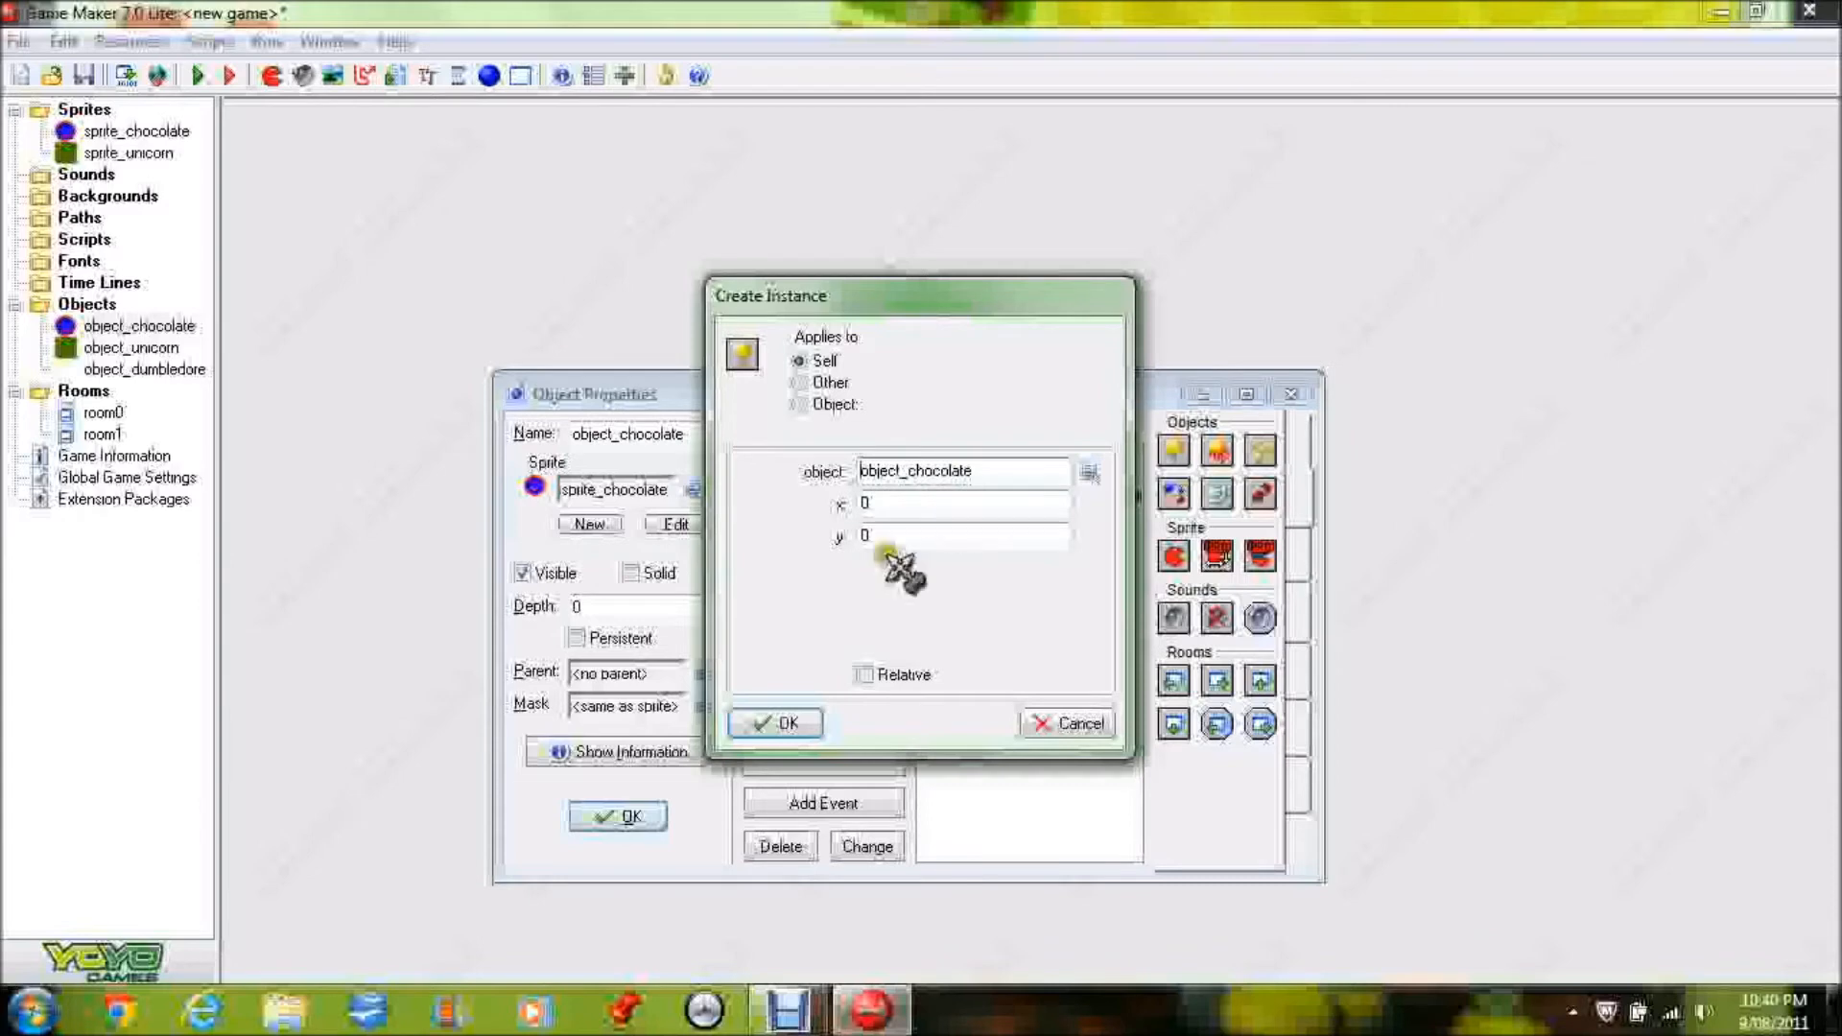
click(773, 722)
click(619, 817)
Examine the grid coordinates in room0 for a spawn position, and close the room
double_click(101, 412)
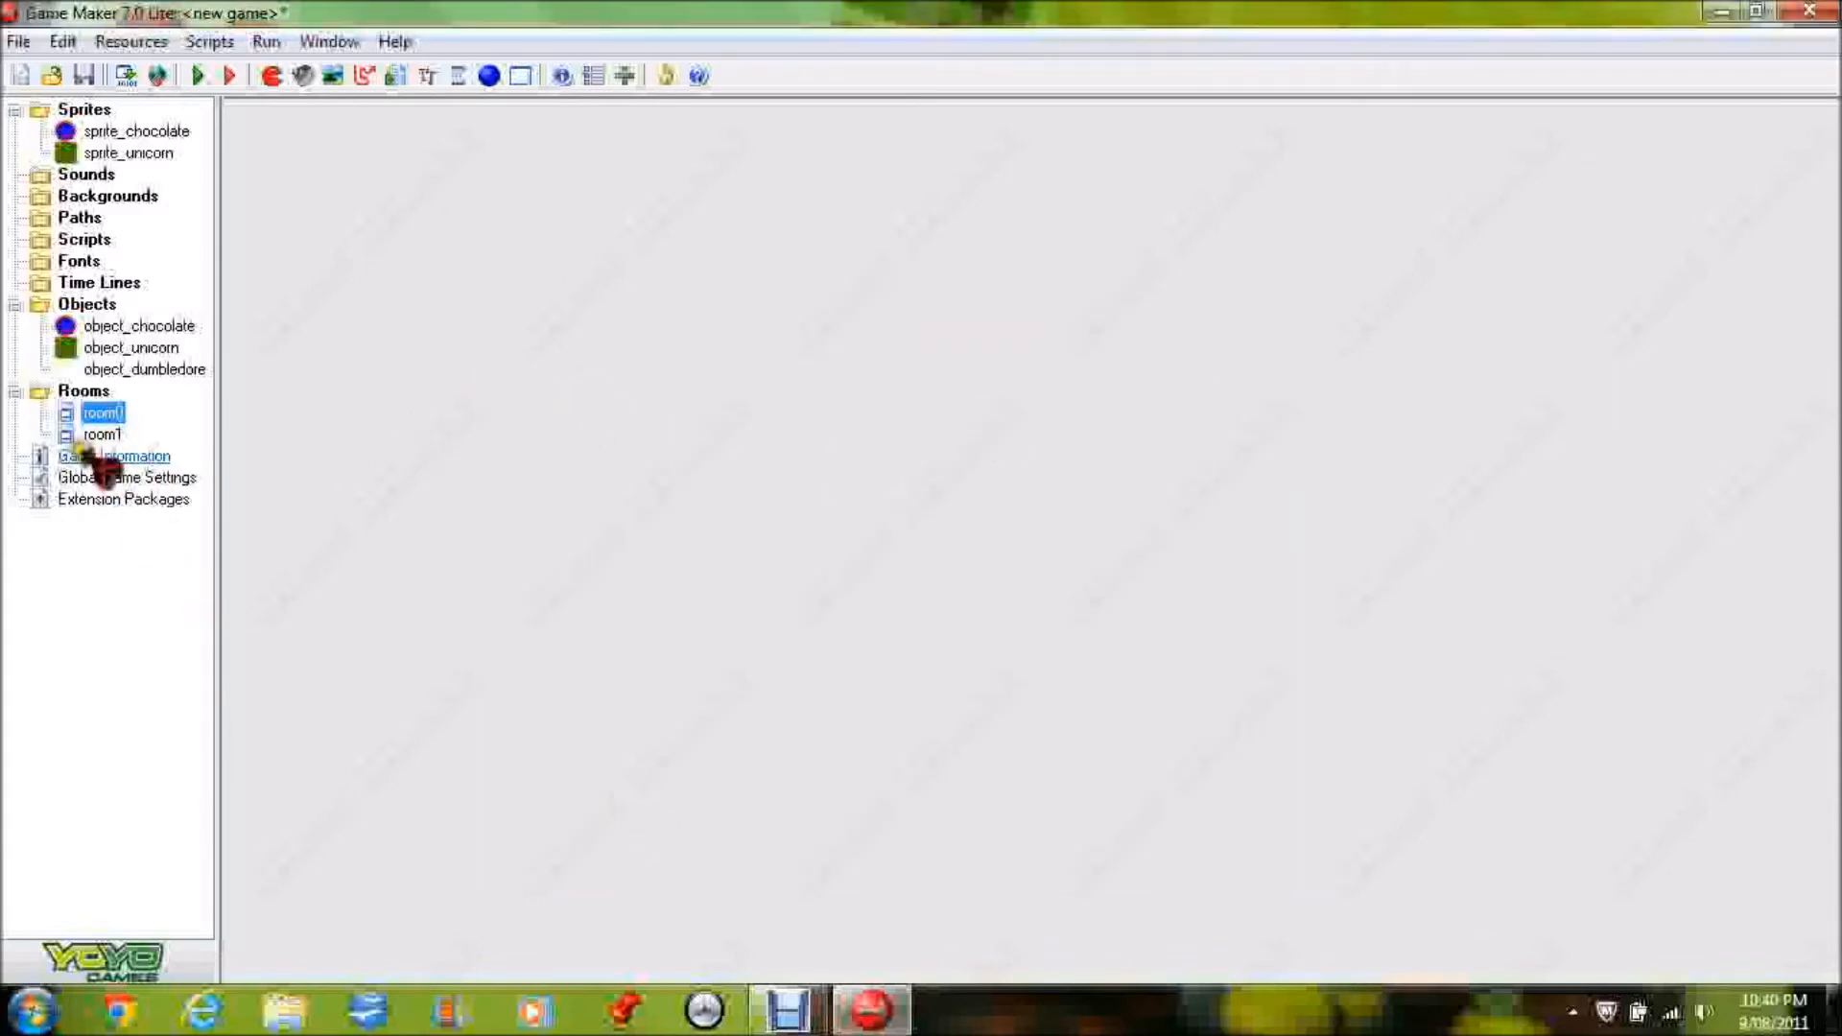
double_click(104, 414)
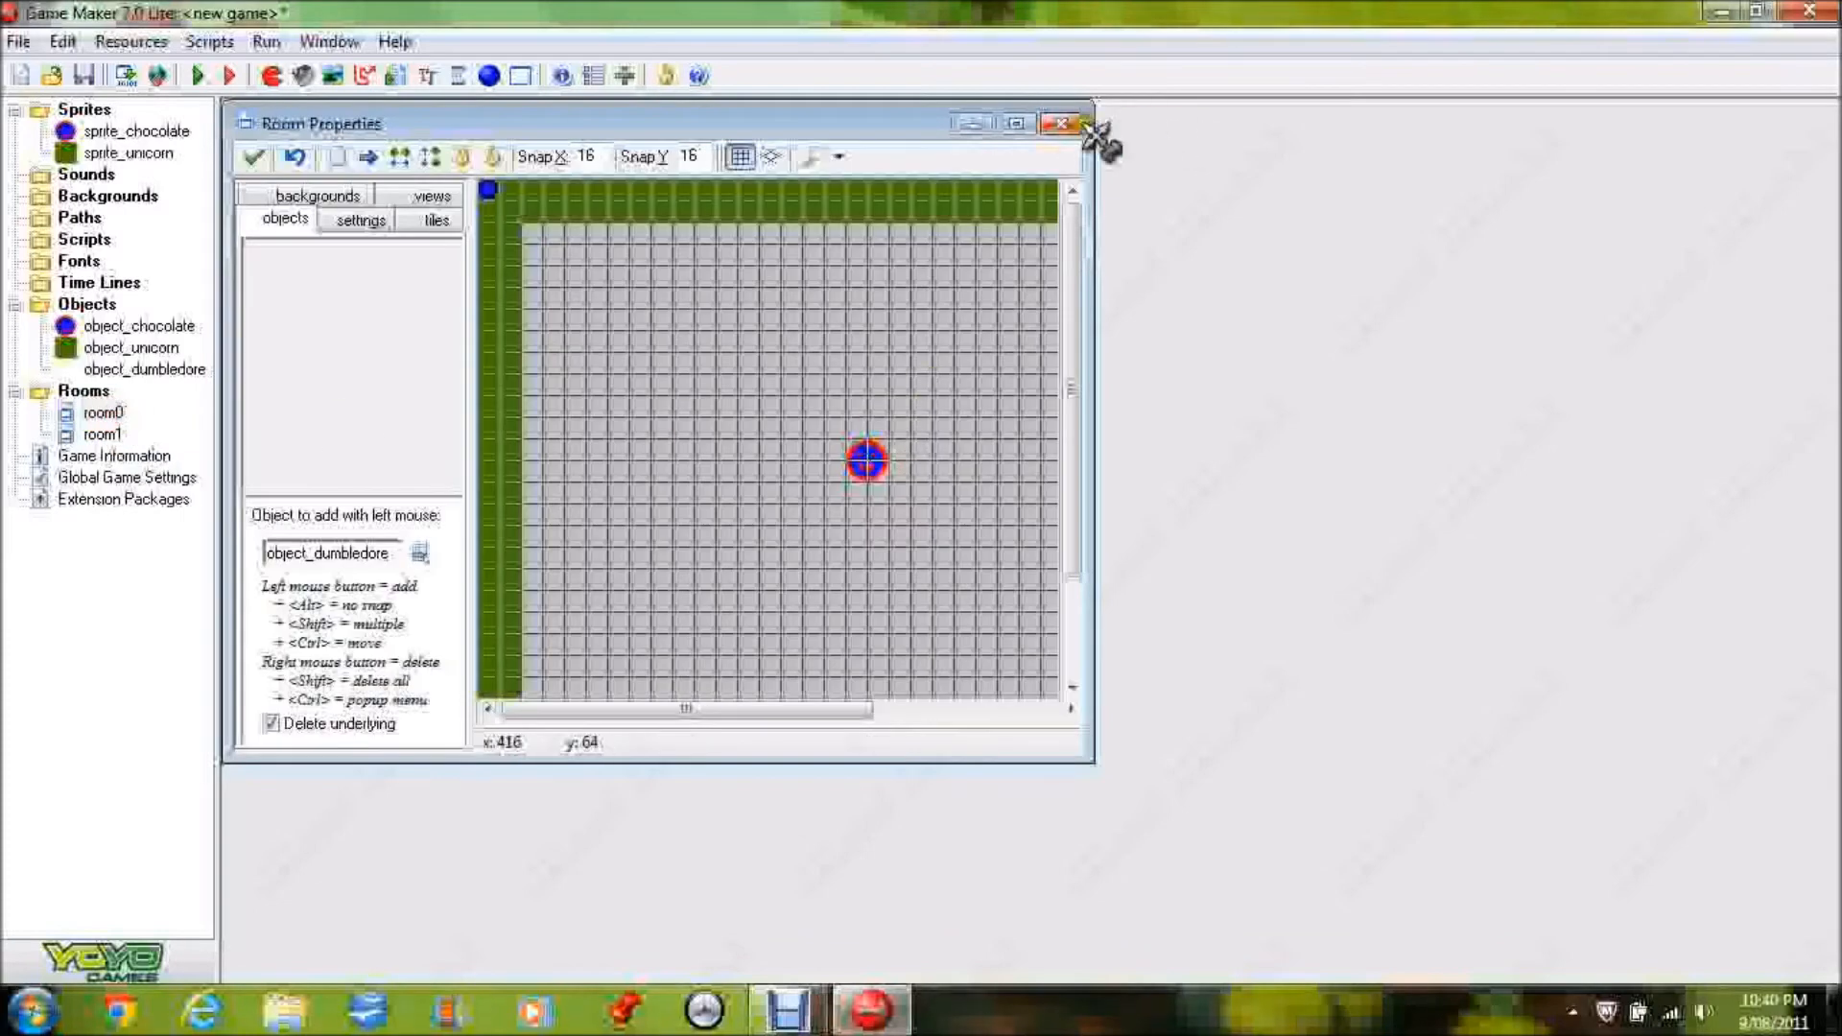
click(1016, 123)
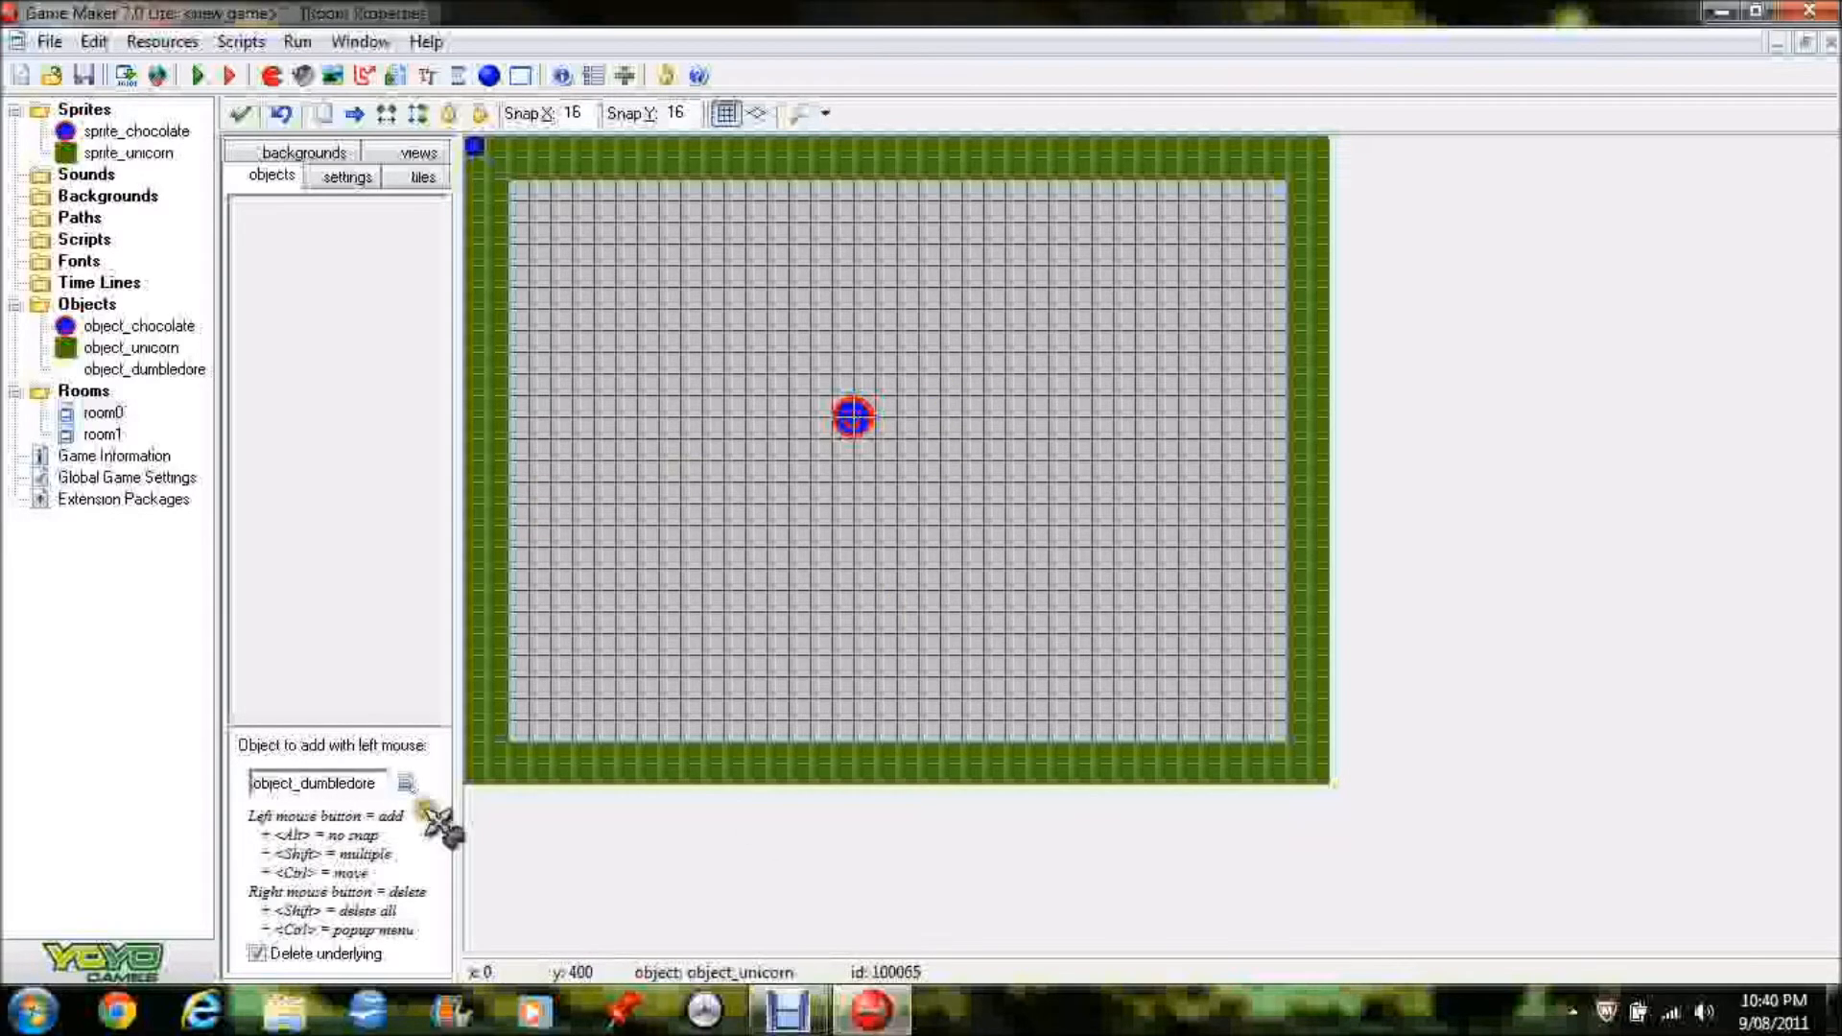
click(246, 116)
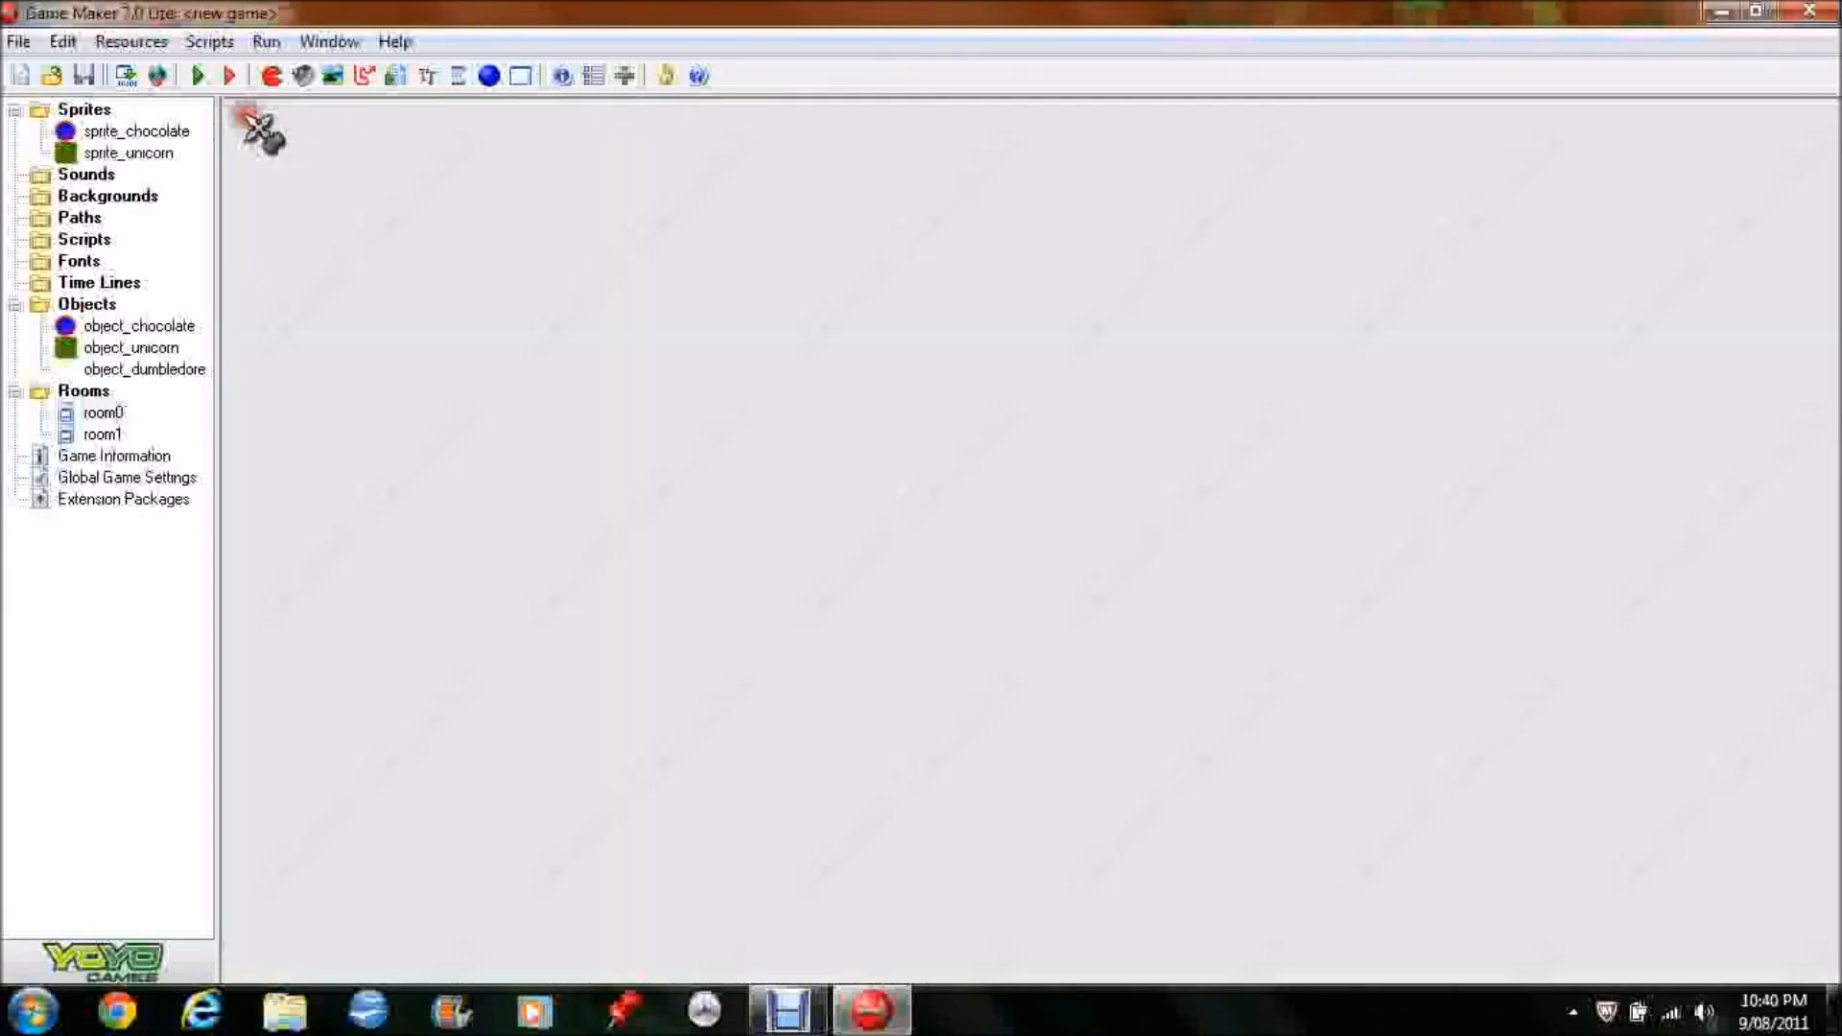
Set the Create Instance action in object_chocolate's Left Pressed event to x 320 and y 224
double_click(115, 328)
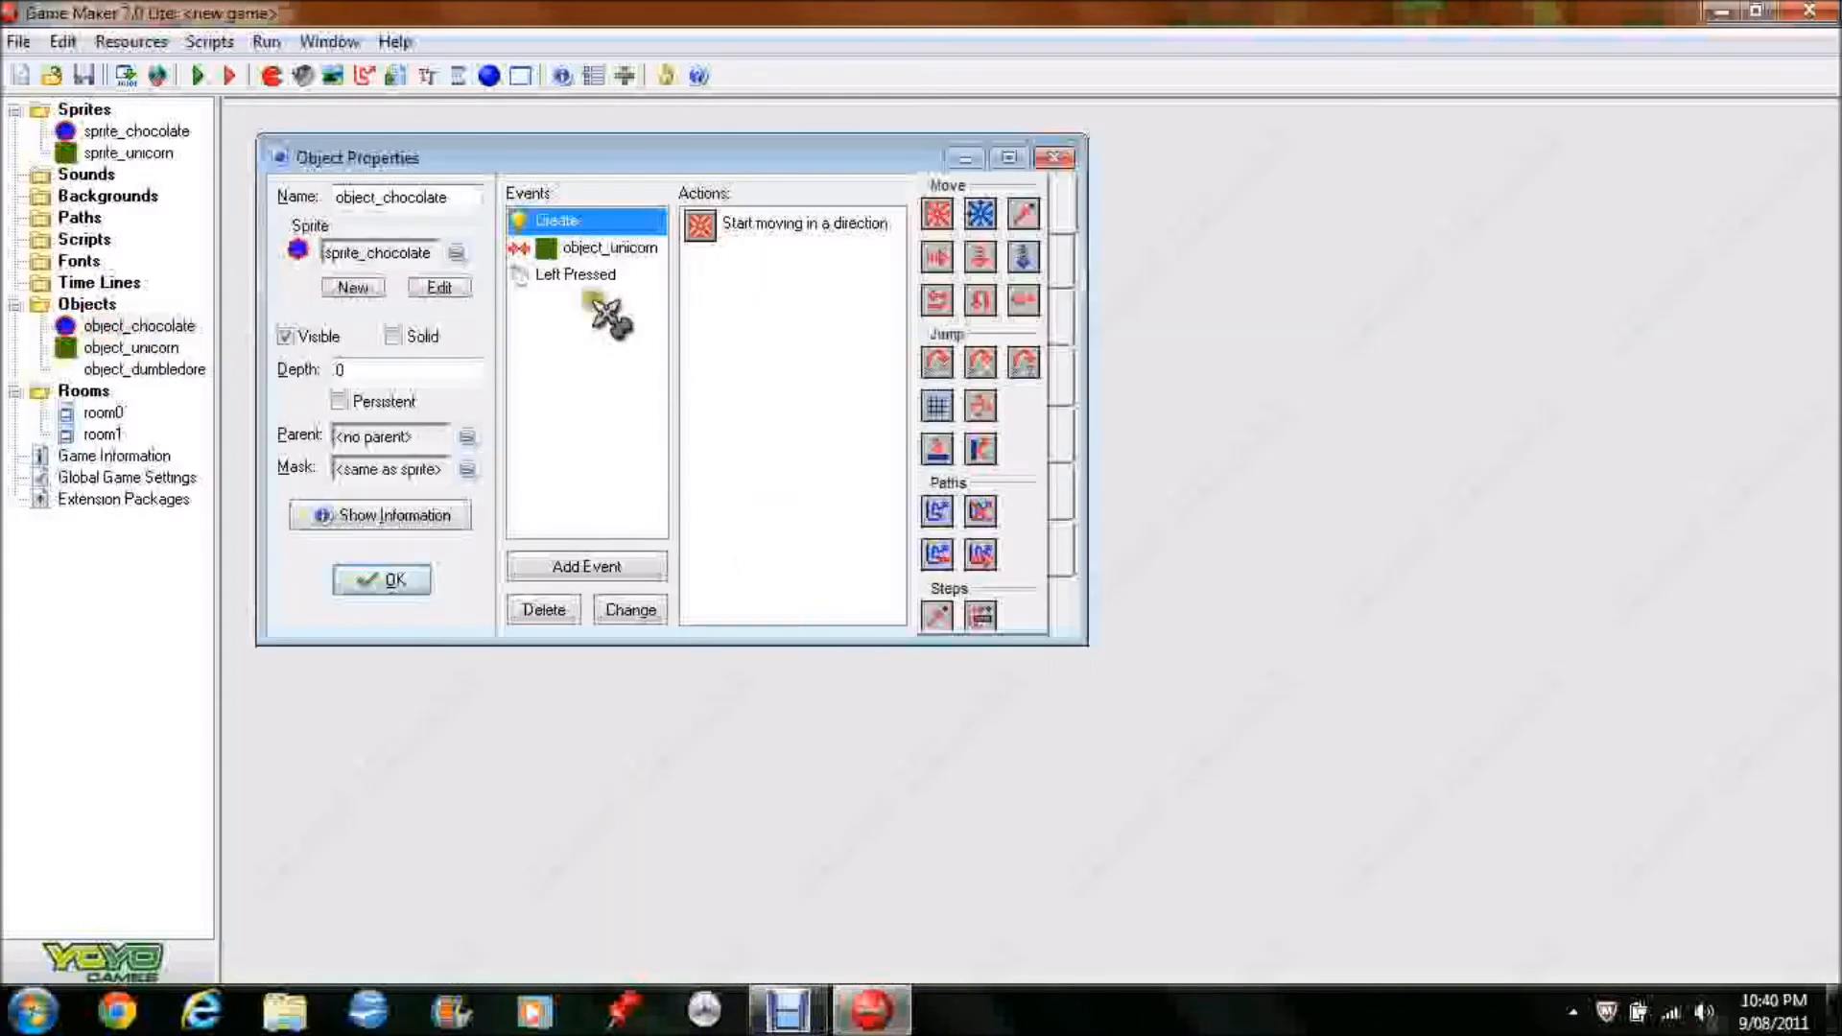
click(566, 276)
double_click(833, 257)
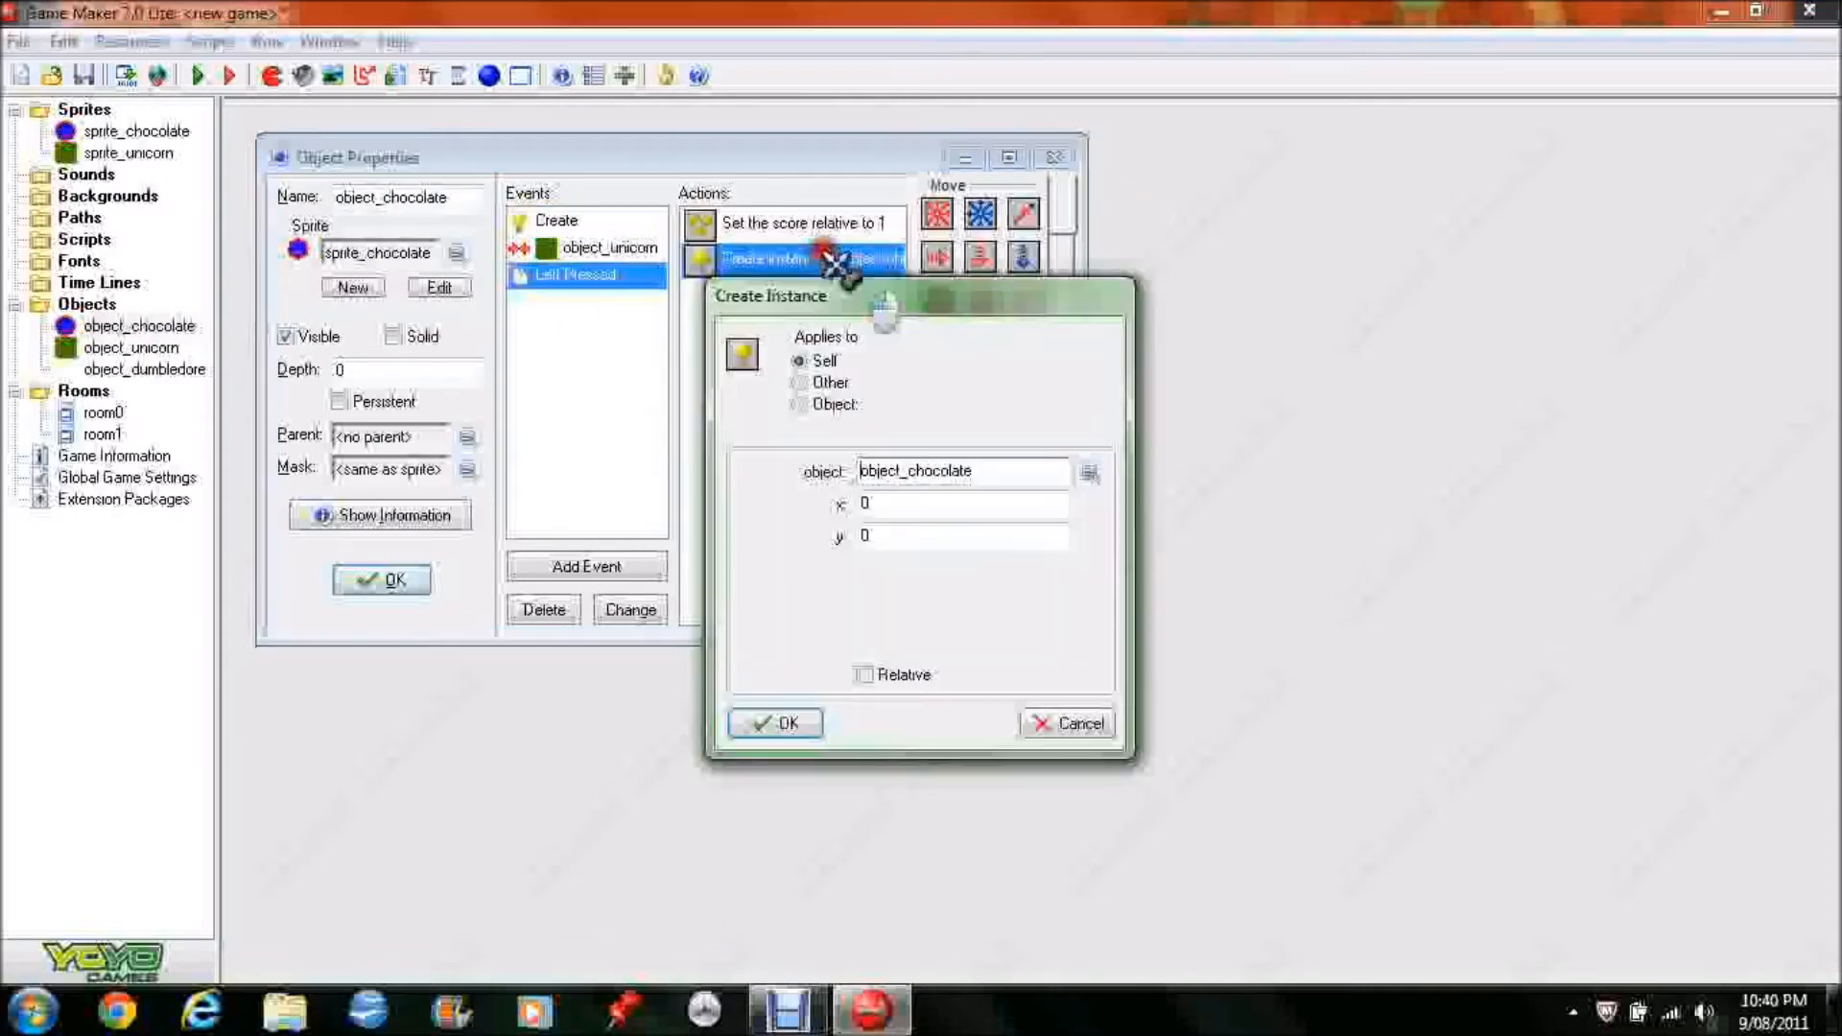
double_click(1024, 507)
key(BackSpace)
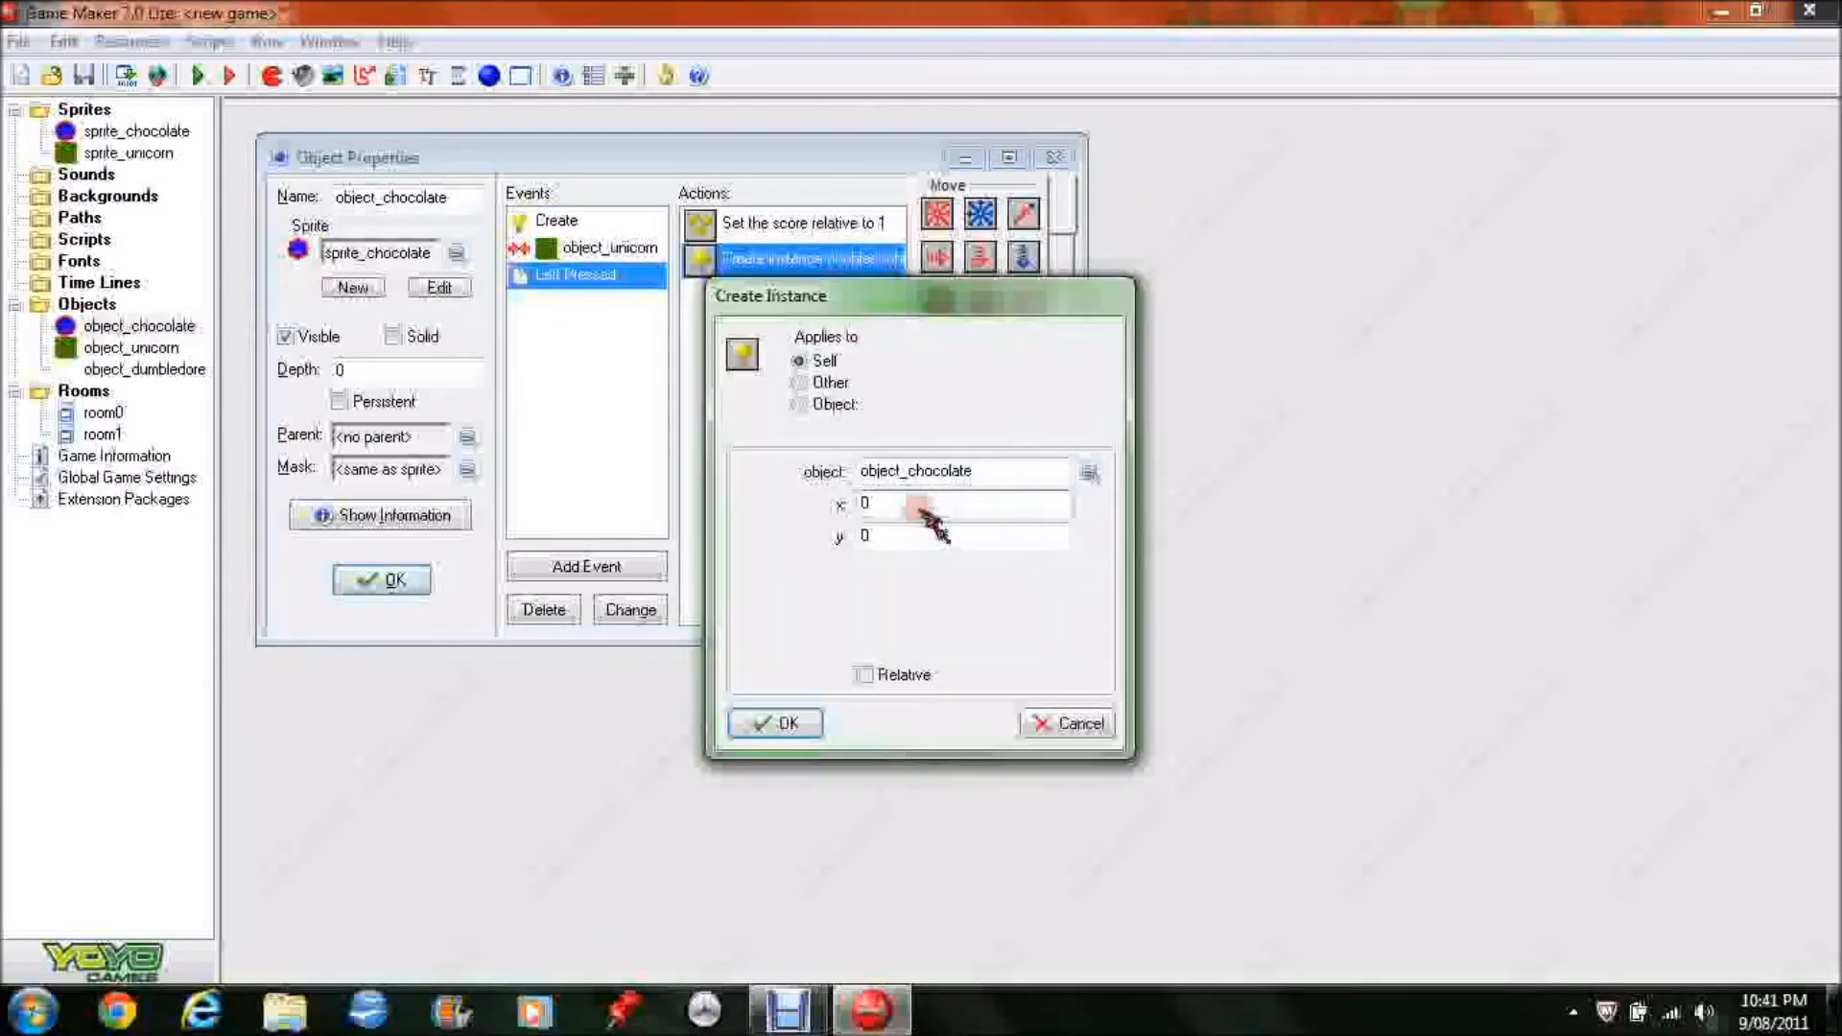
text(32)
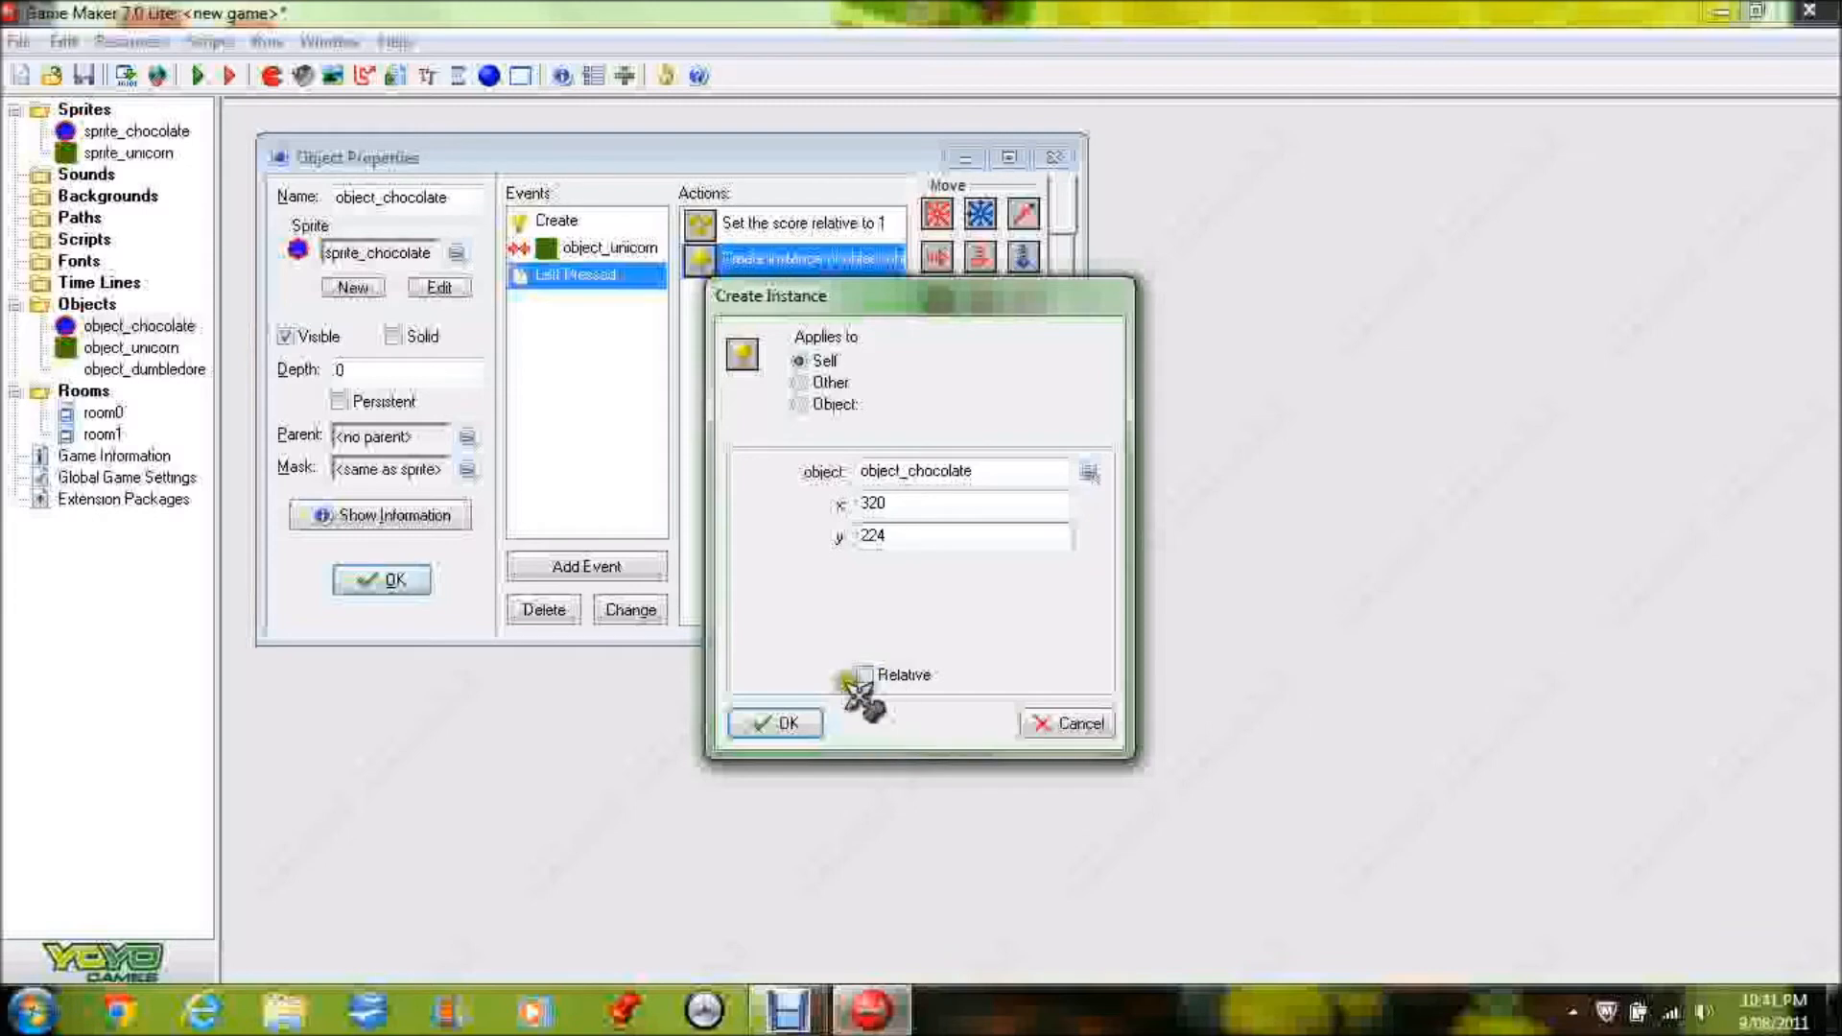
click(794, 727)
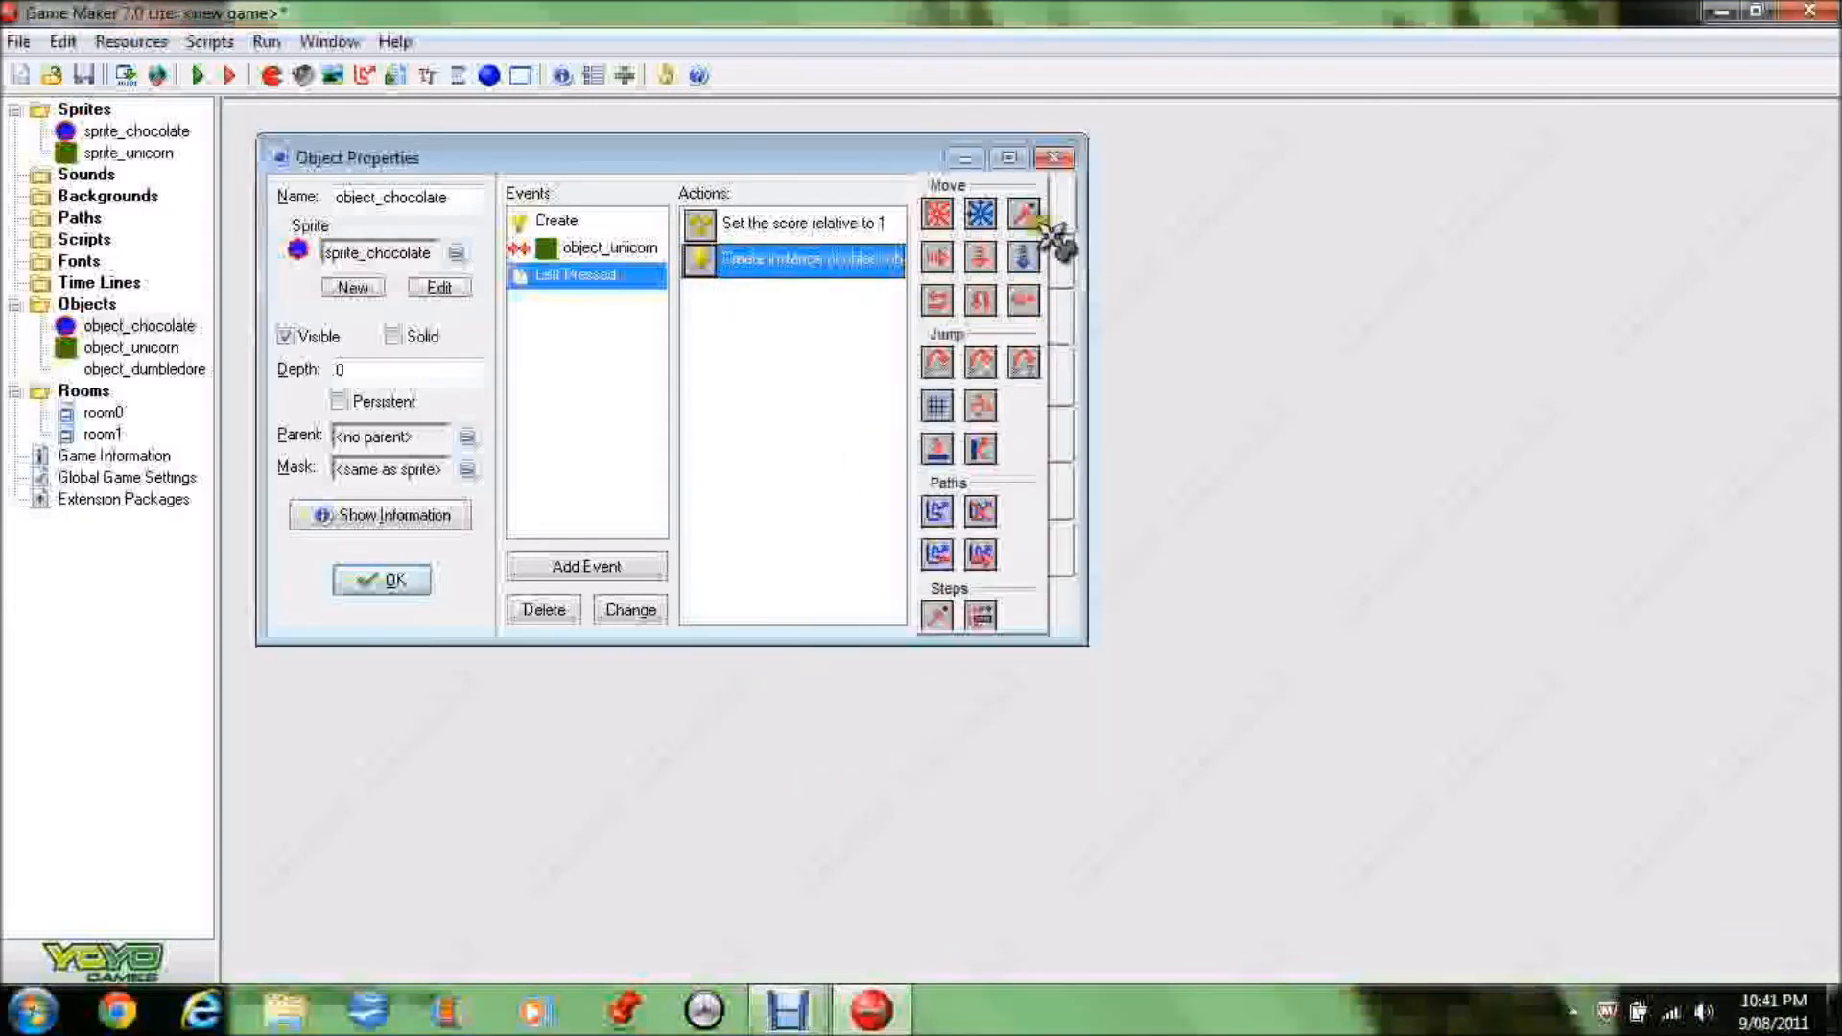
Add a Destroy Instance action applied to Self to object_chocolate's Left Pressed event
click(1072, 251)
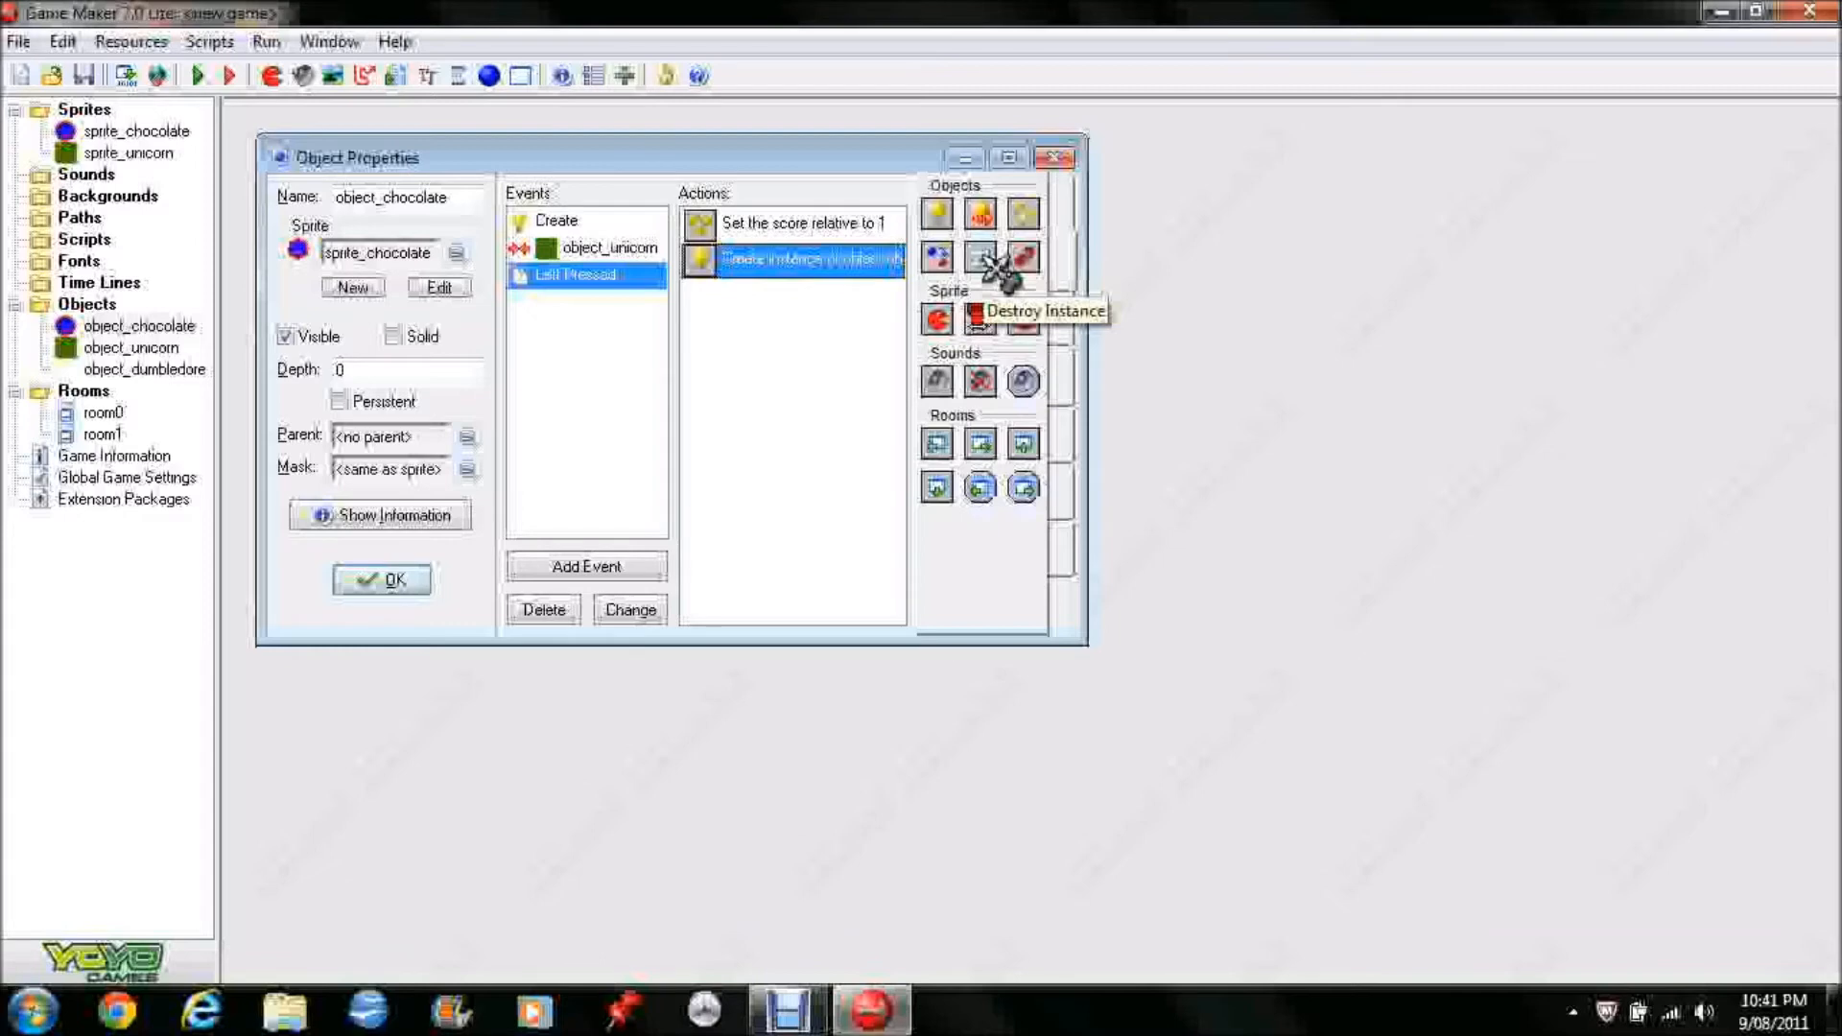
drag(989, 259, 818, 357)
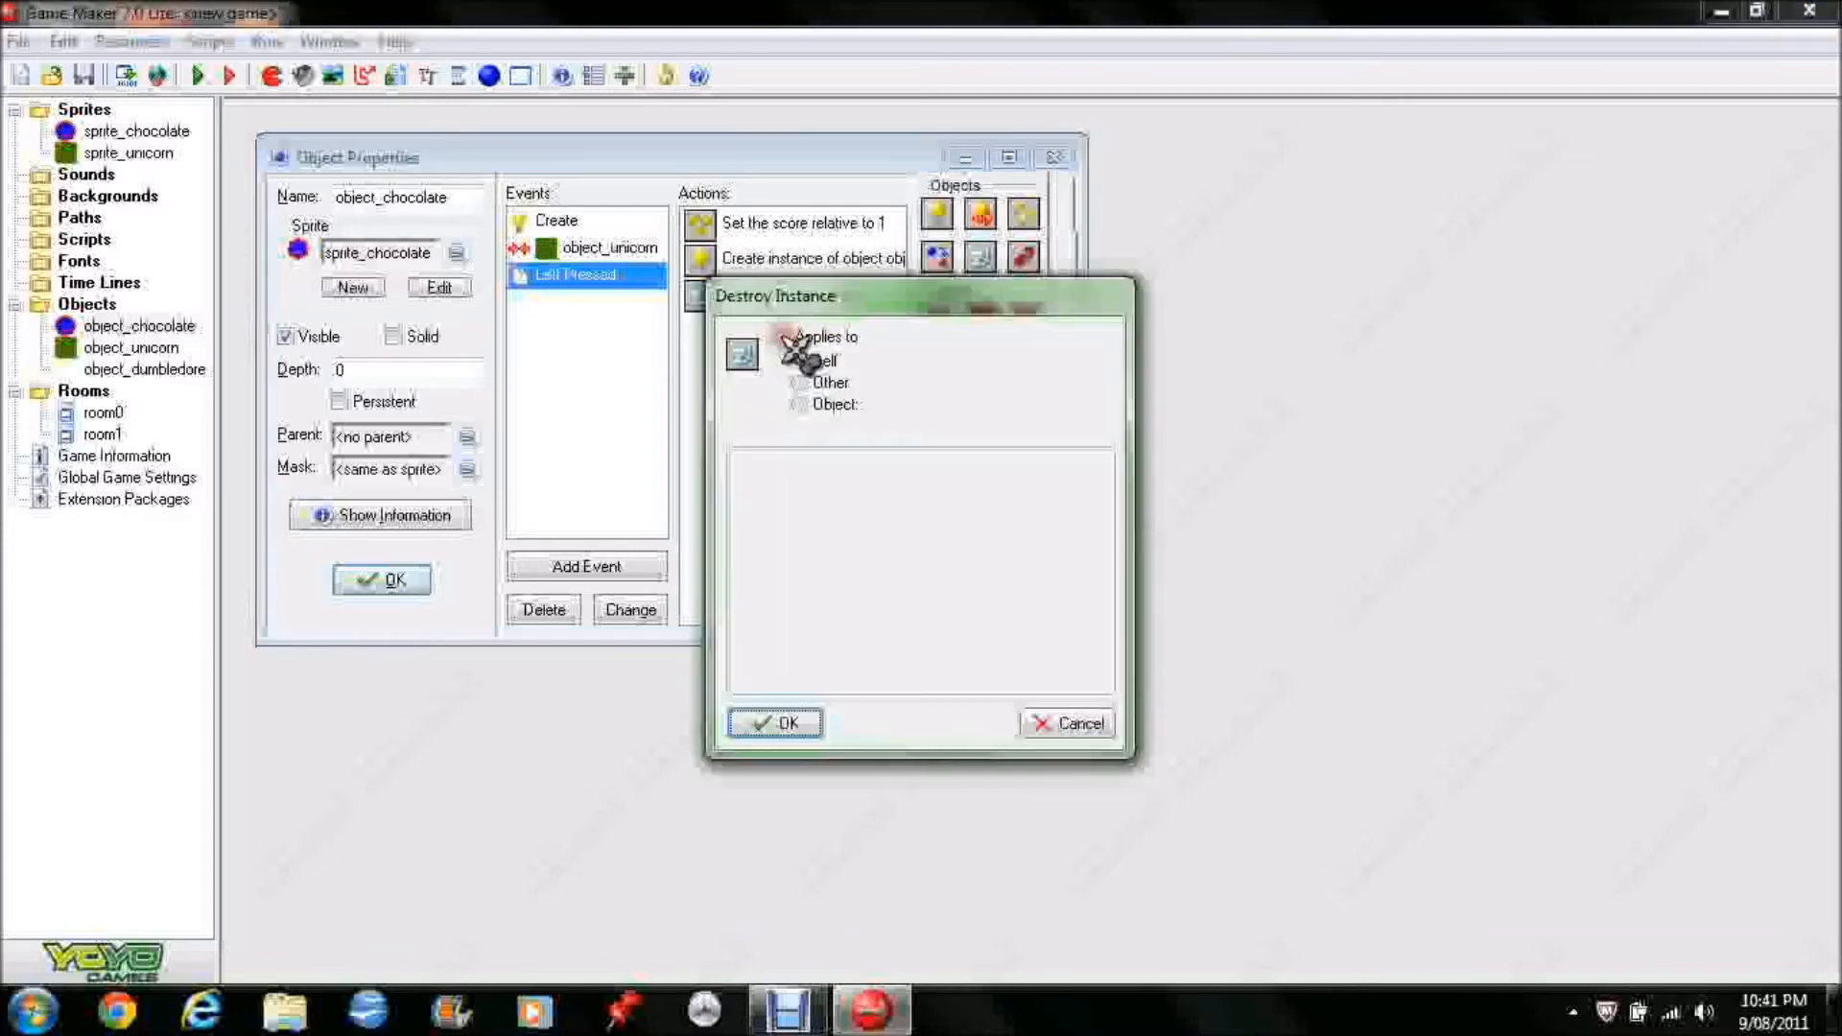
click(787, 728)
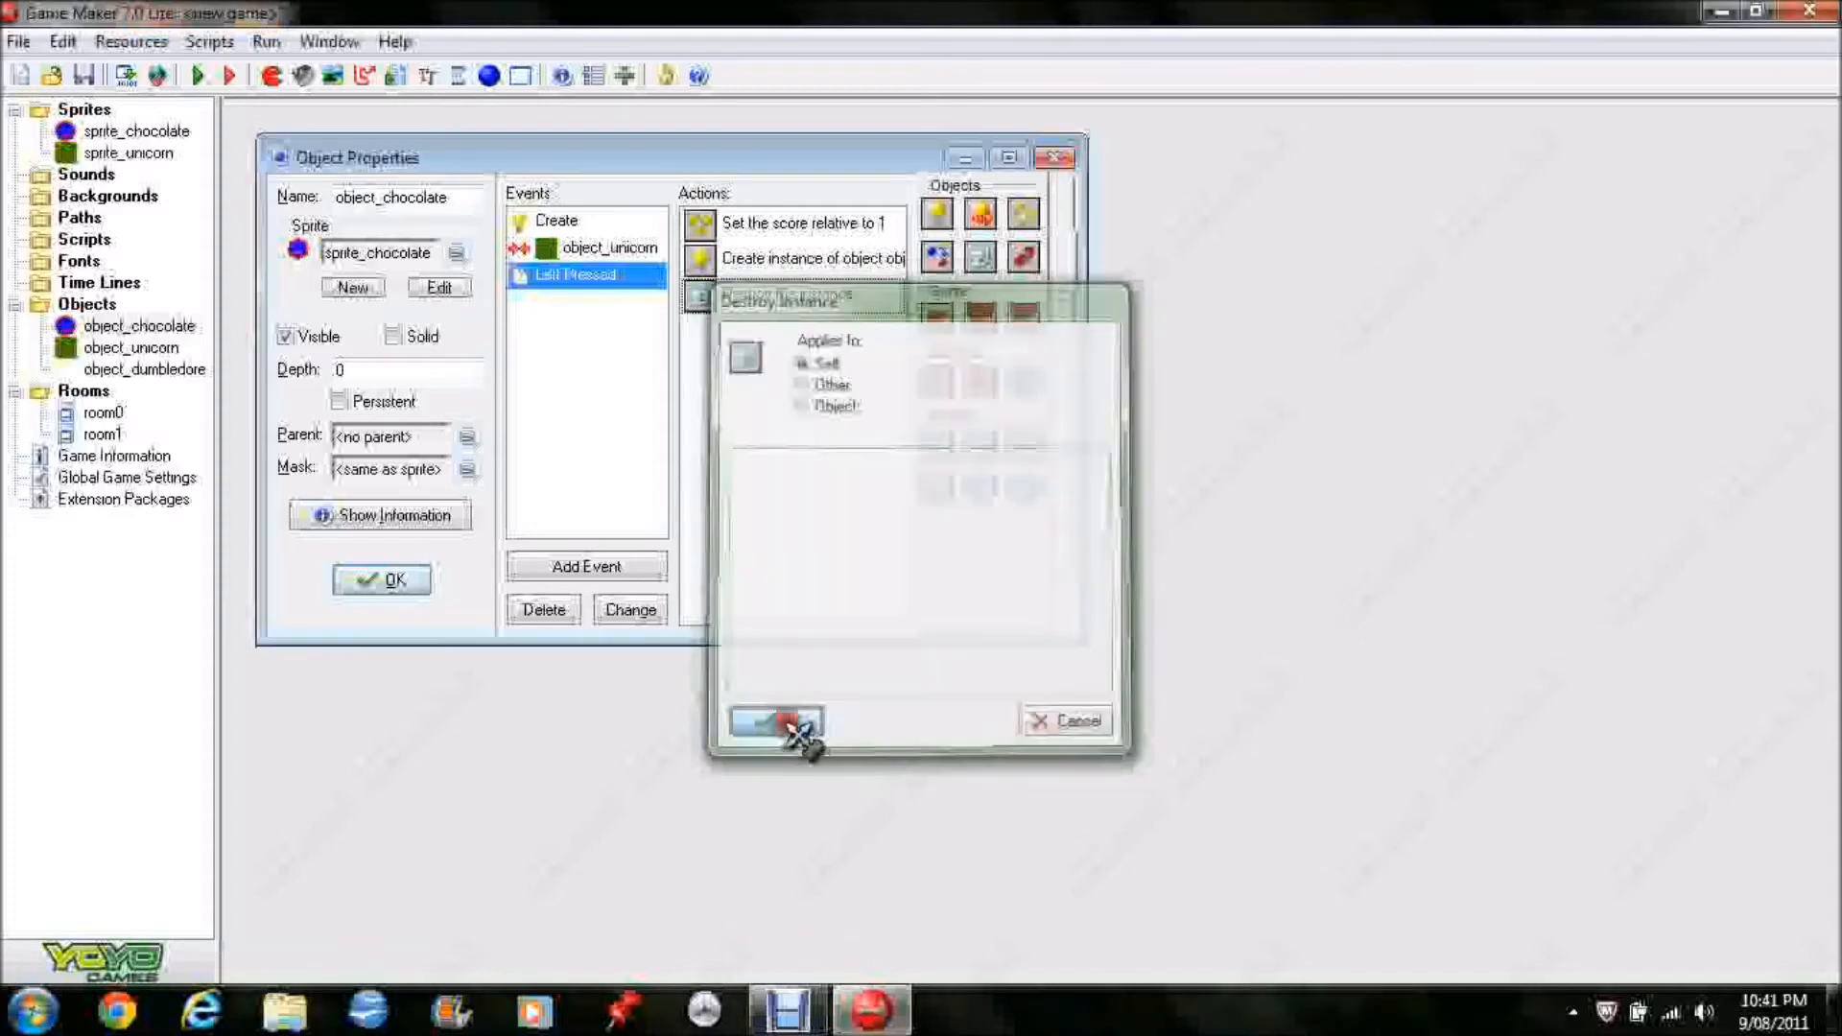
Save object_chocolate, run the game to test catching the moving ball several times, and close the game
click(392, 581)
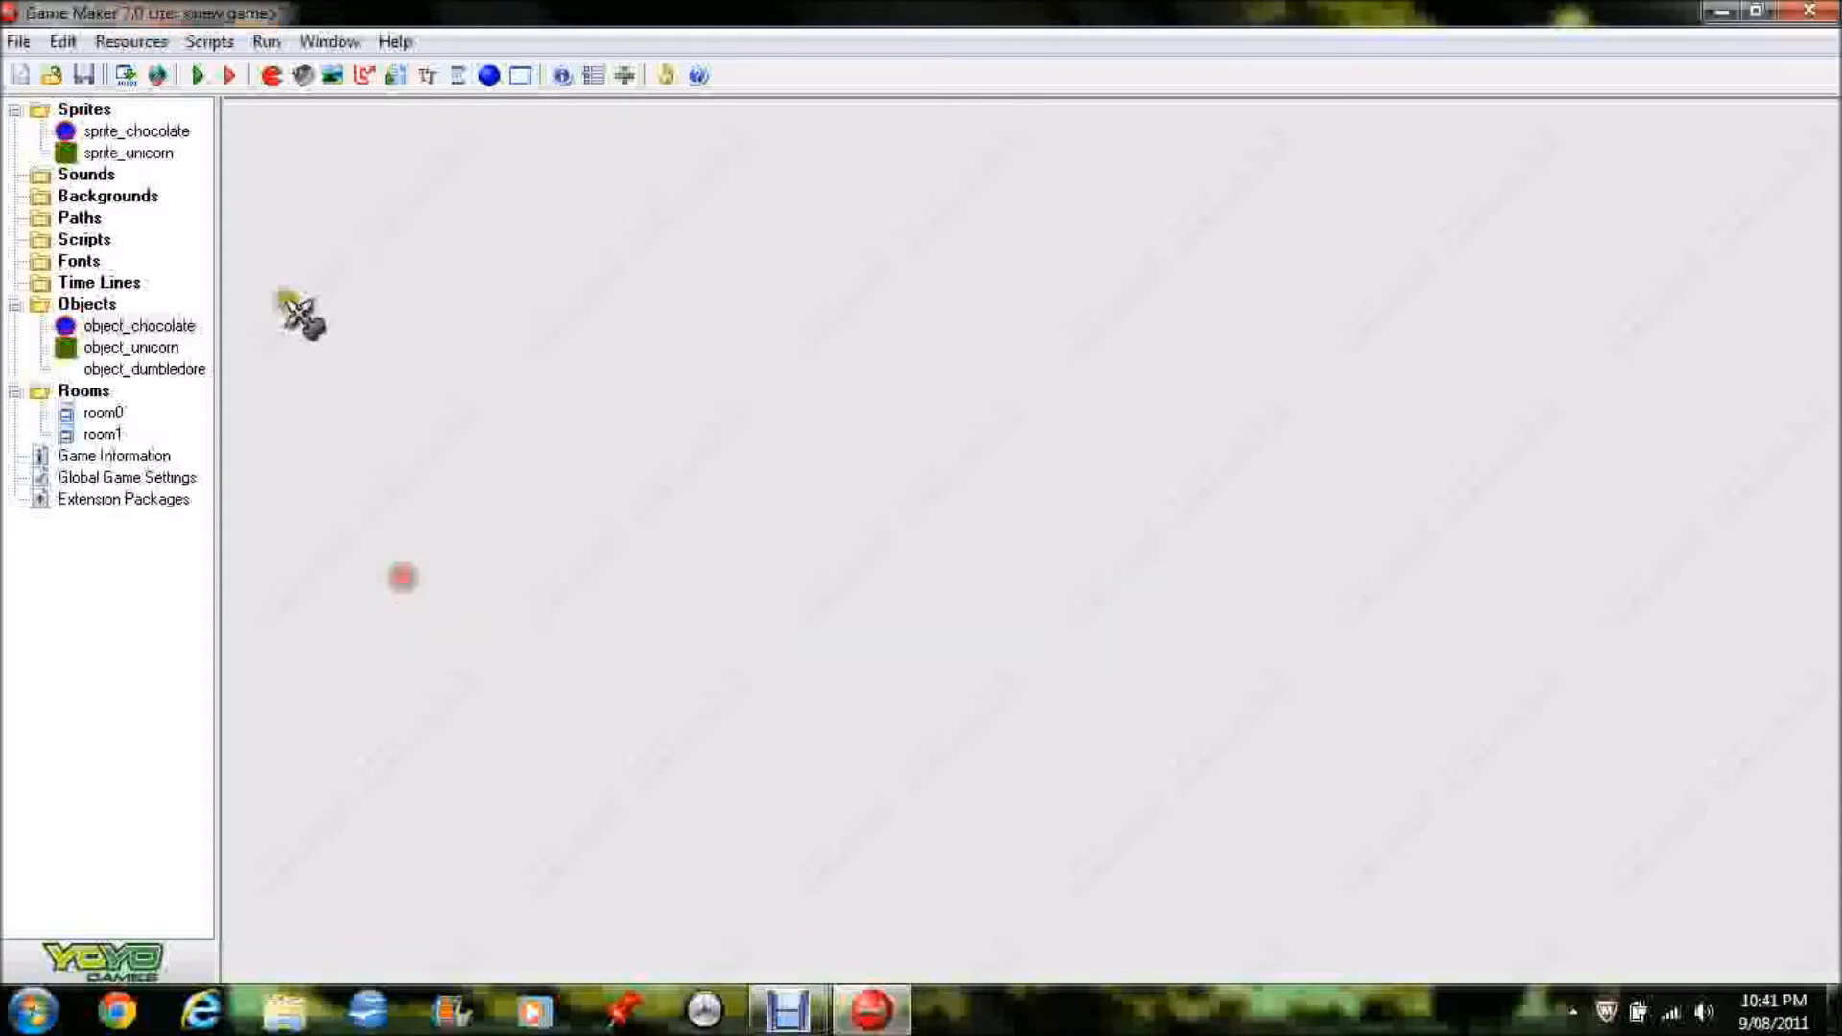
click(199, 73)
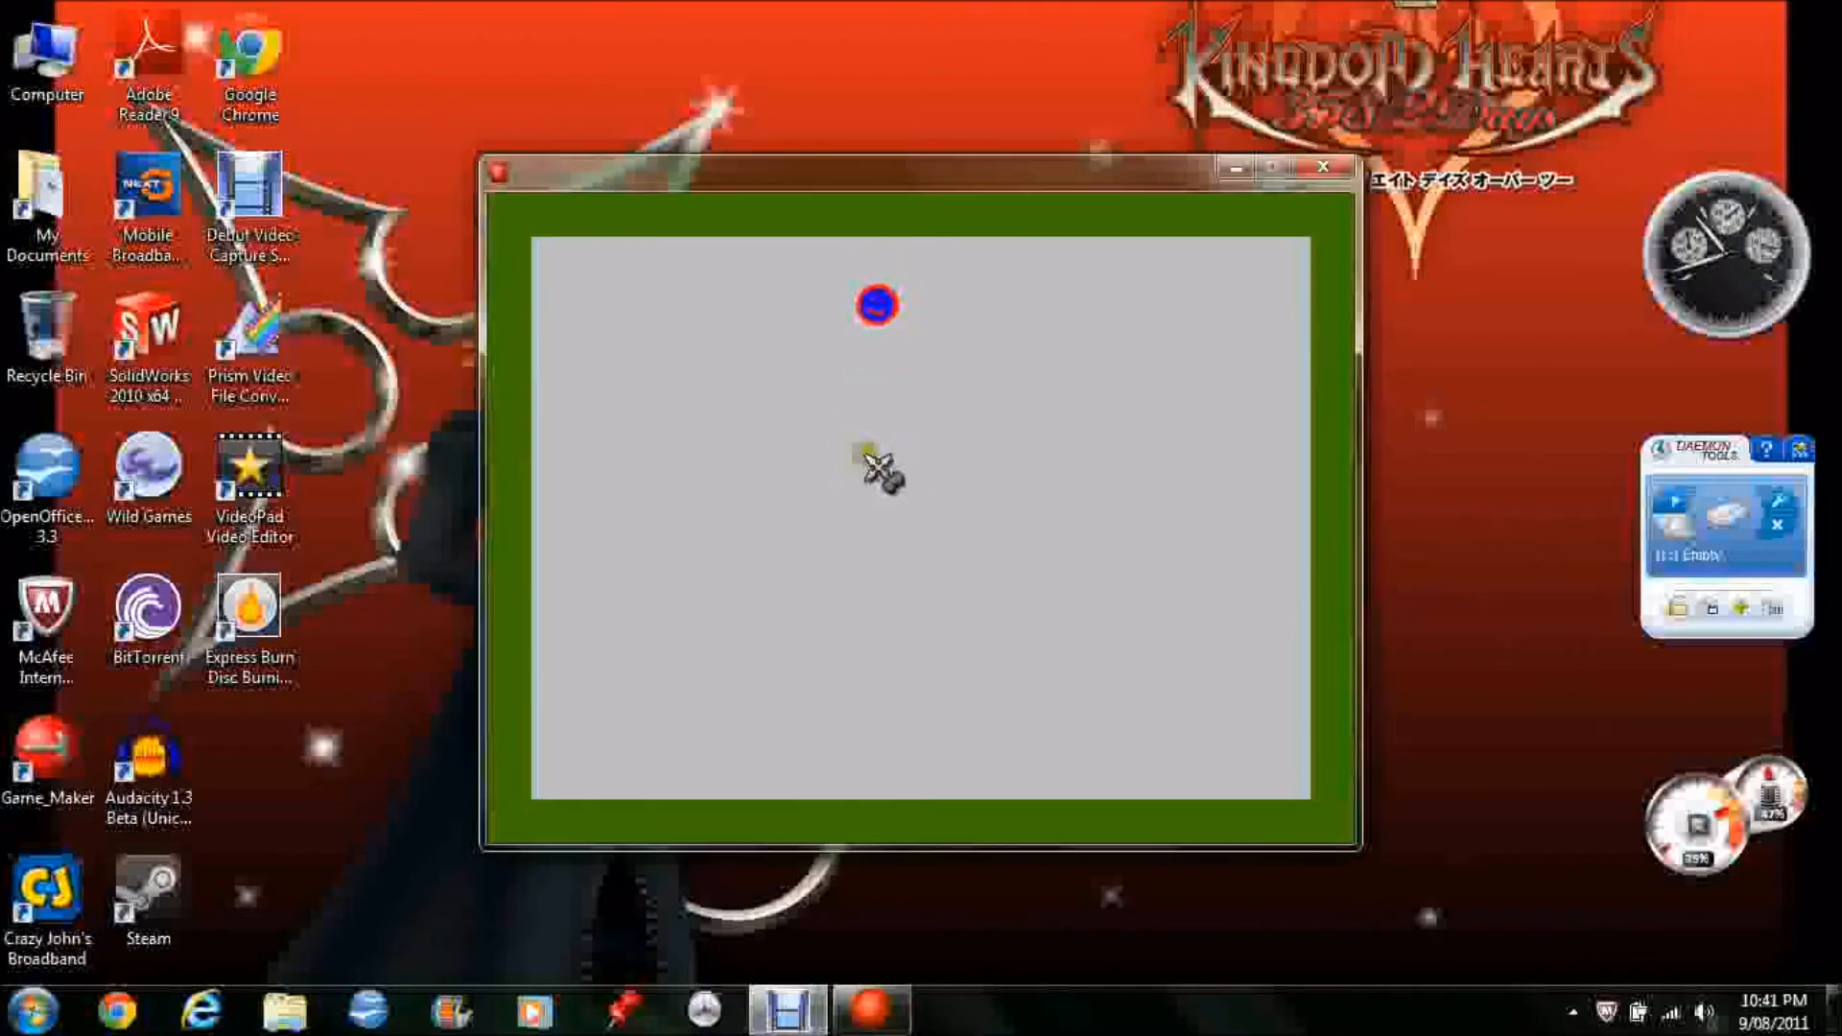
click(885, 446)
click(1228, 494)
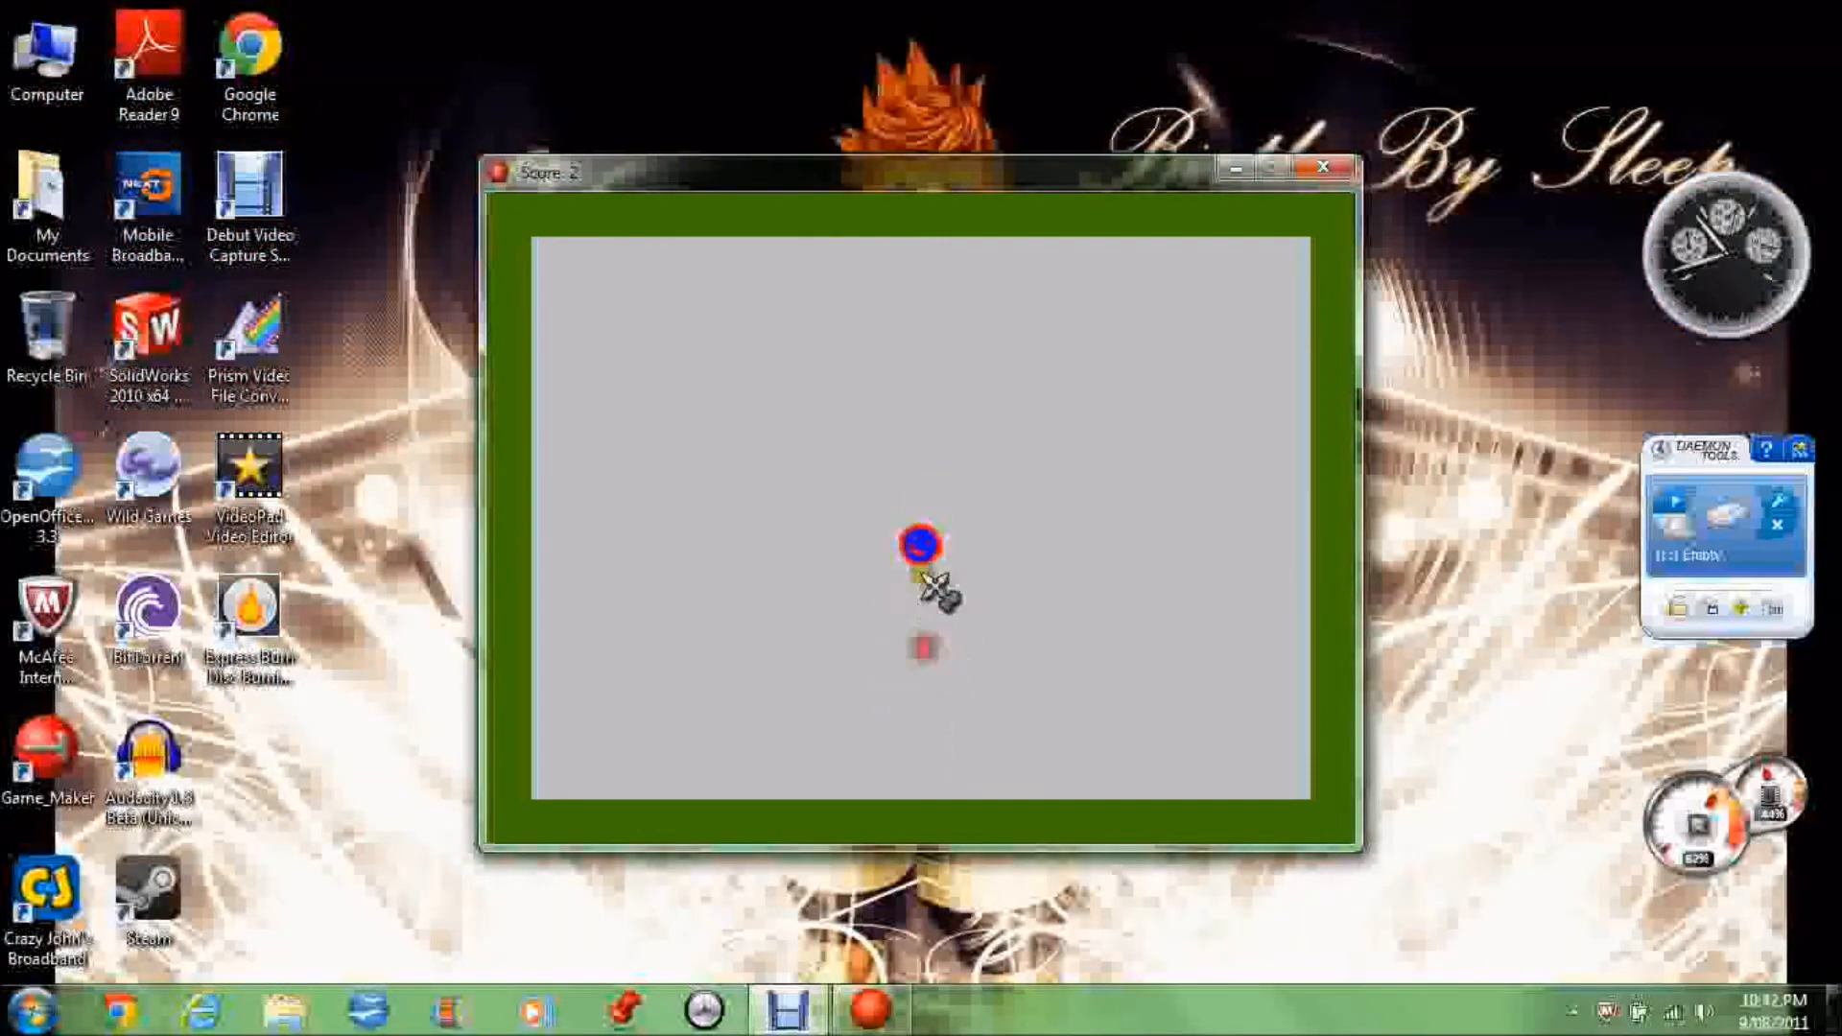
click(932, 545)
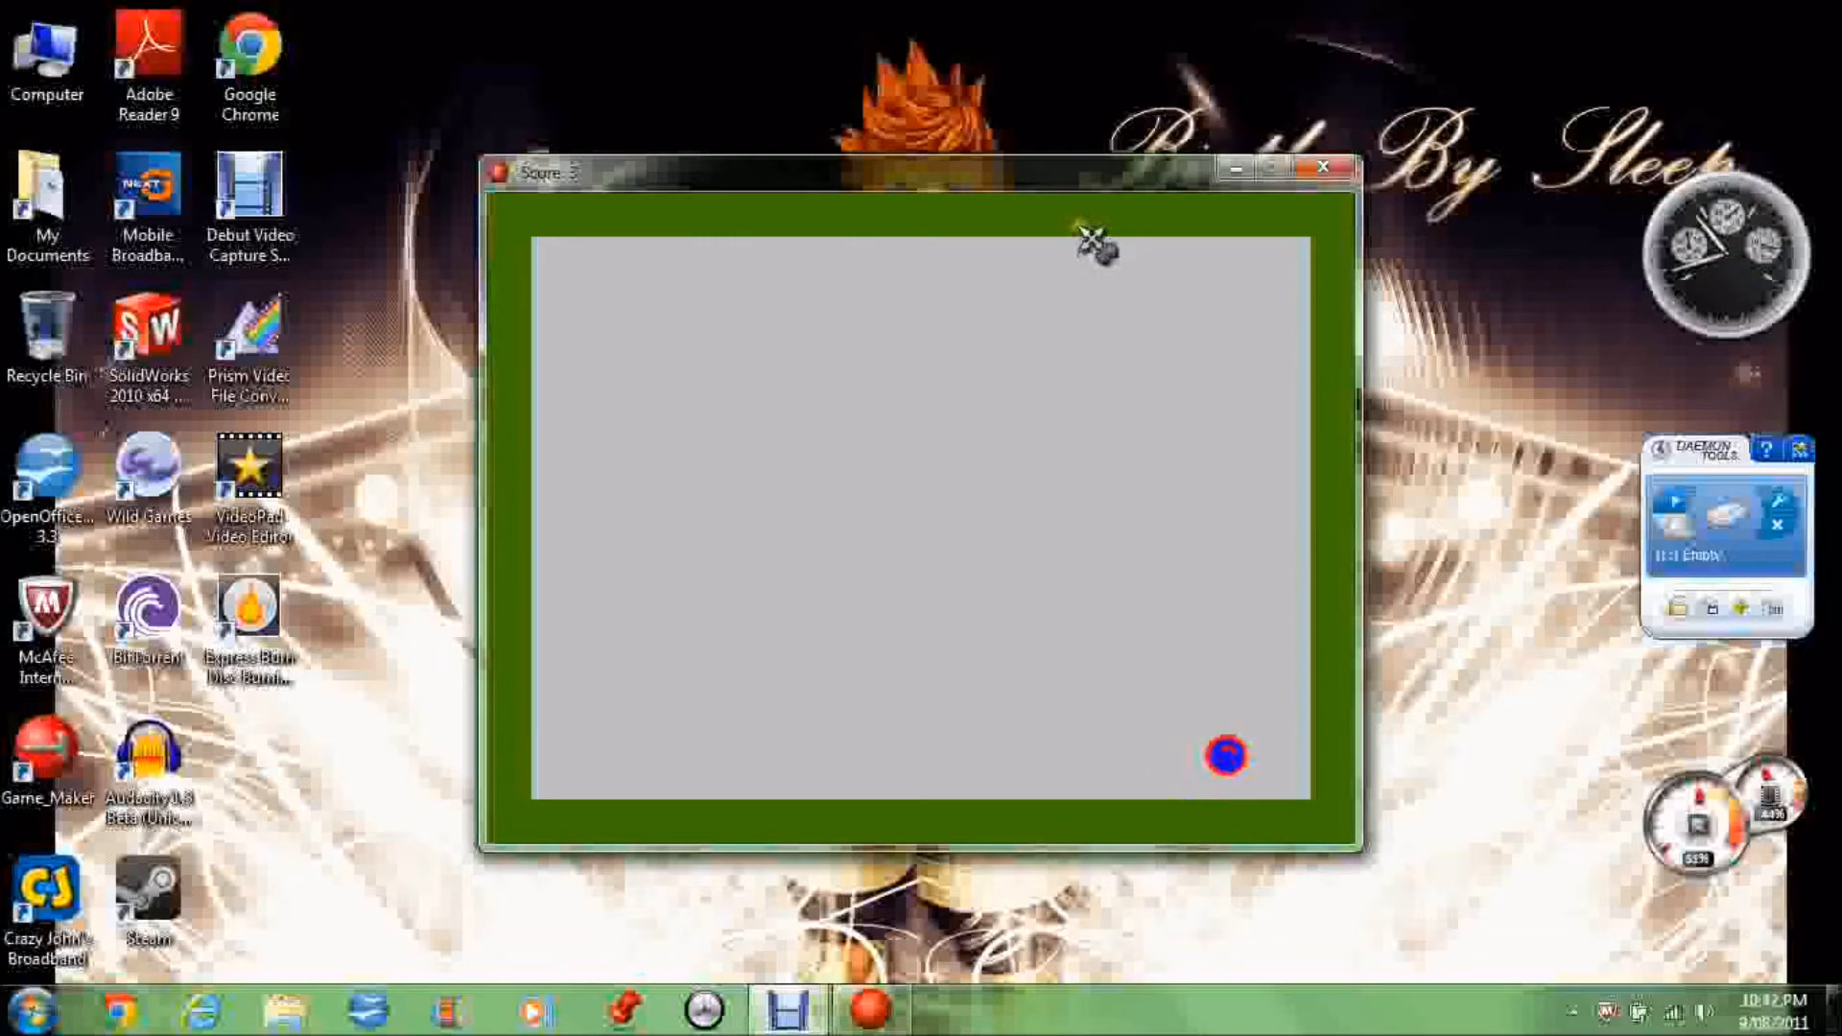
click(1344, 173)
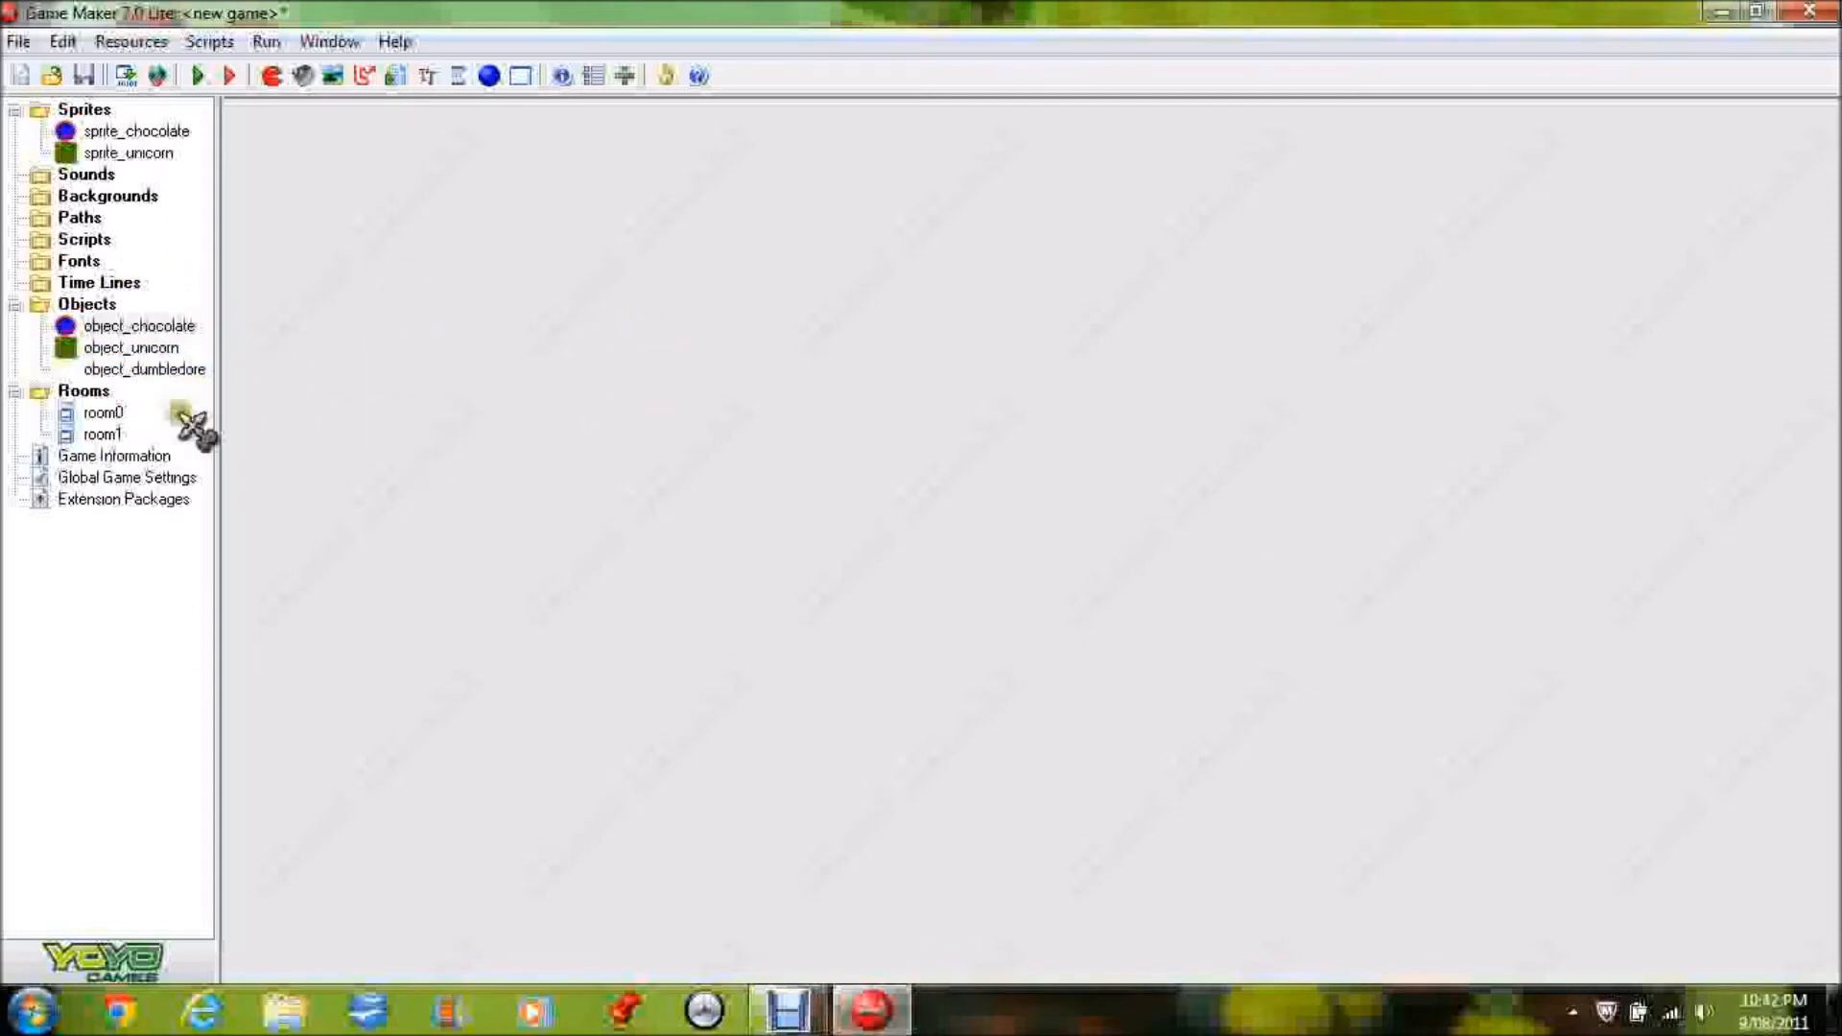
Duplicate object_dumbledore as object_gandalf and set the score test in its Step event to 15
right_click(126, 371)
click(235, 419)
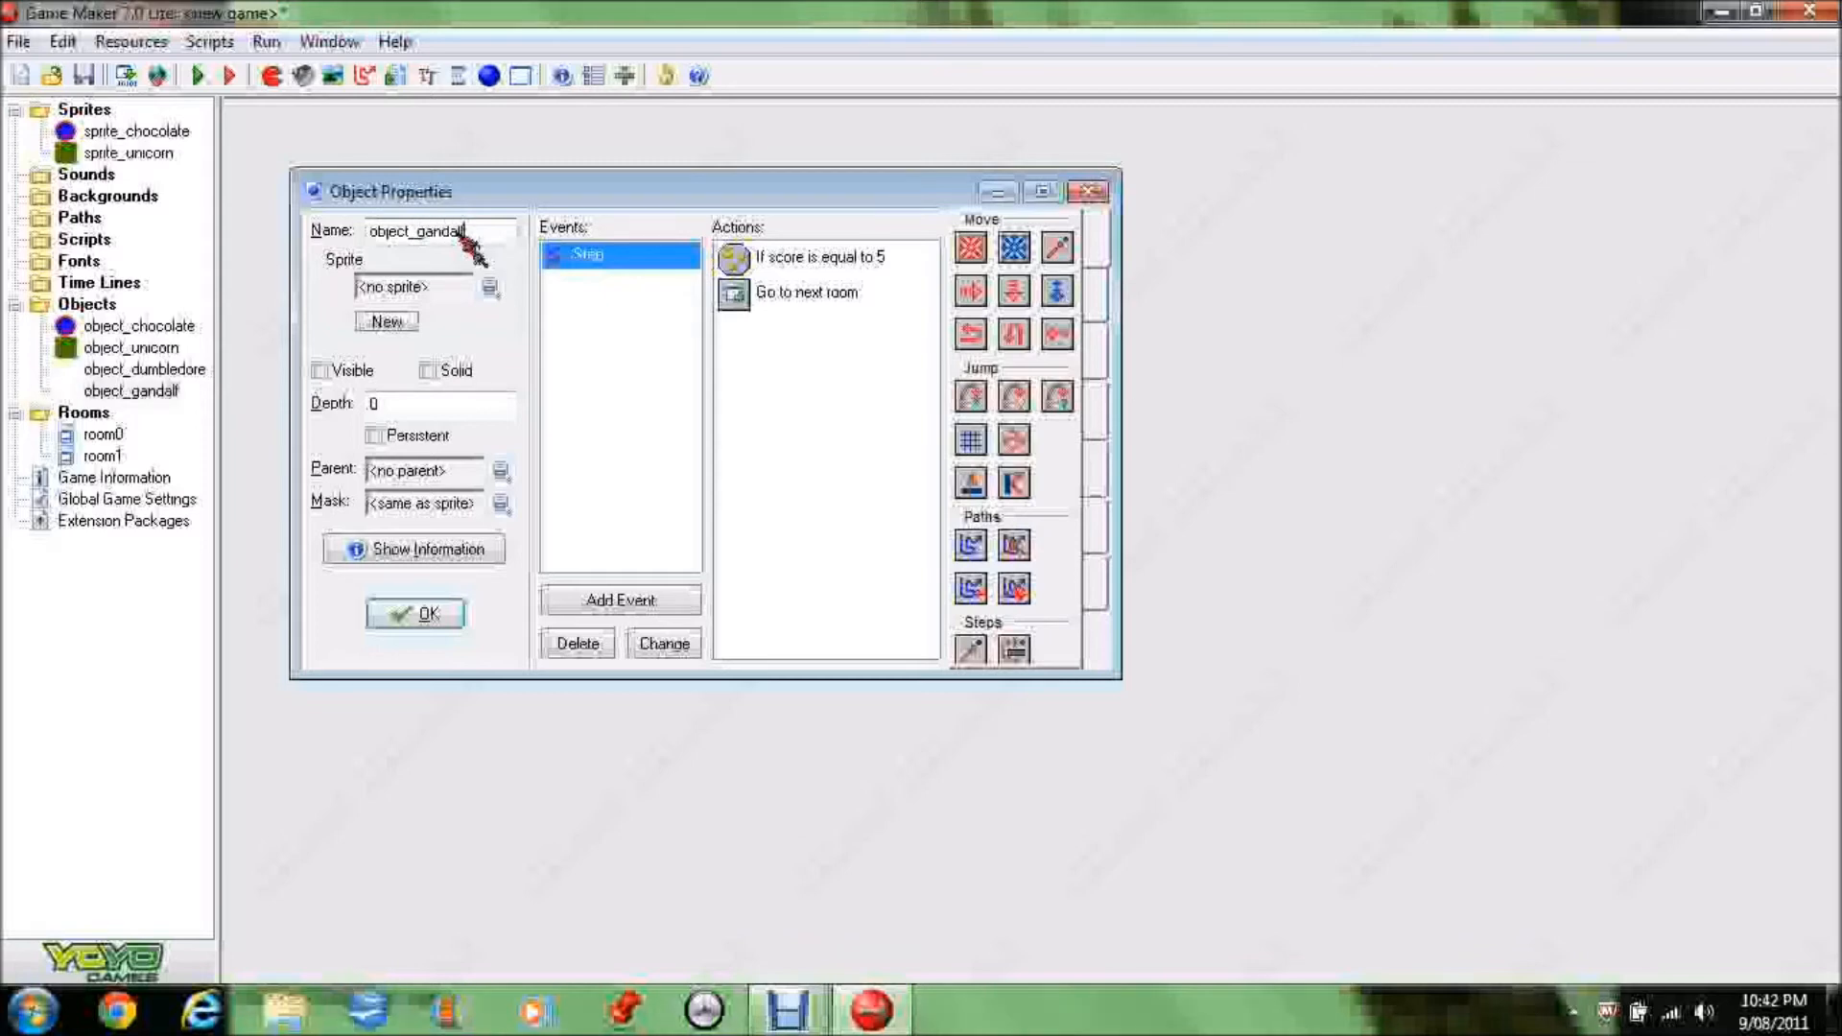
click(831, 265)
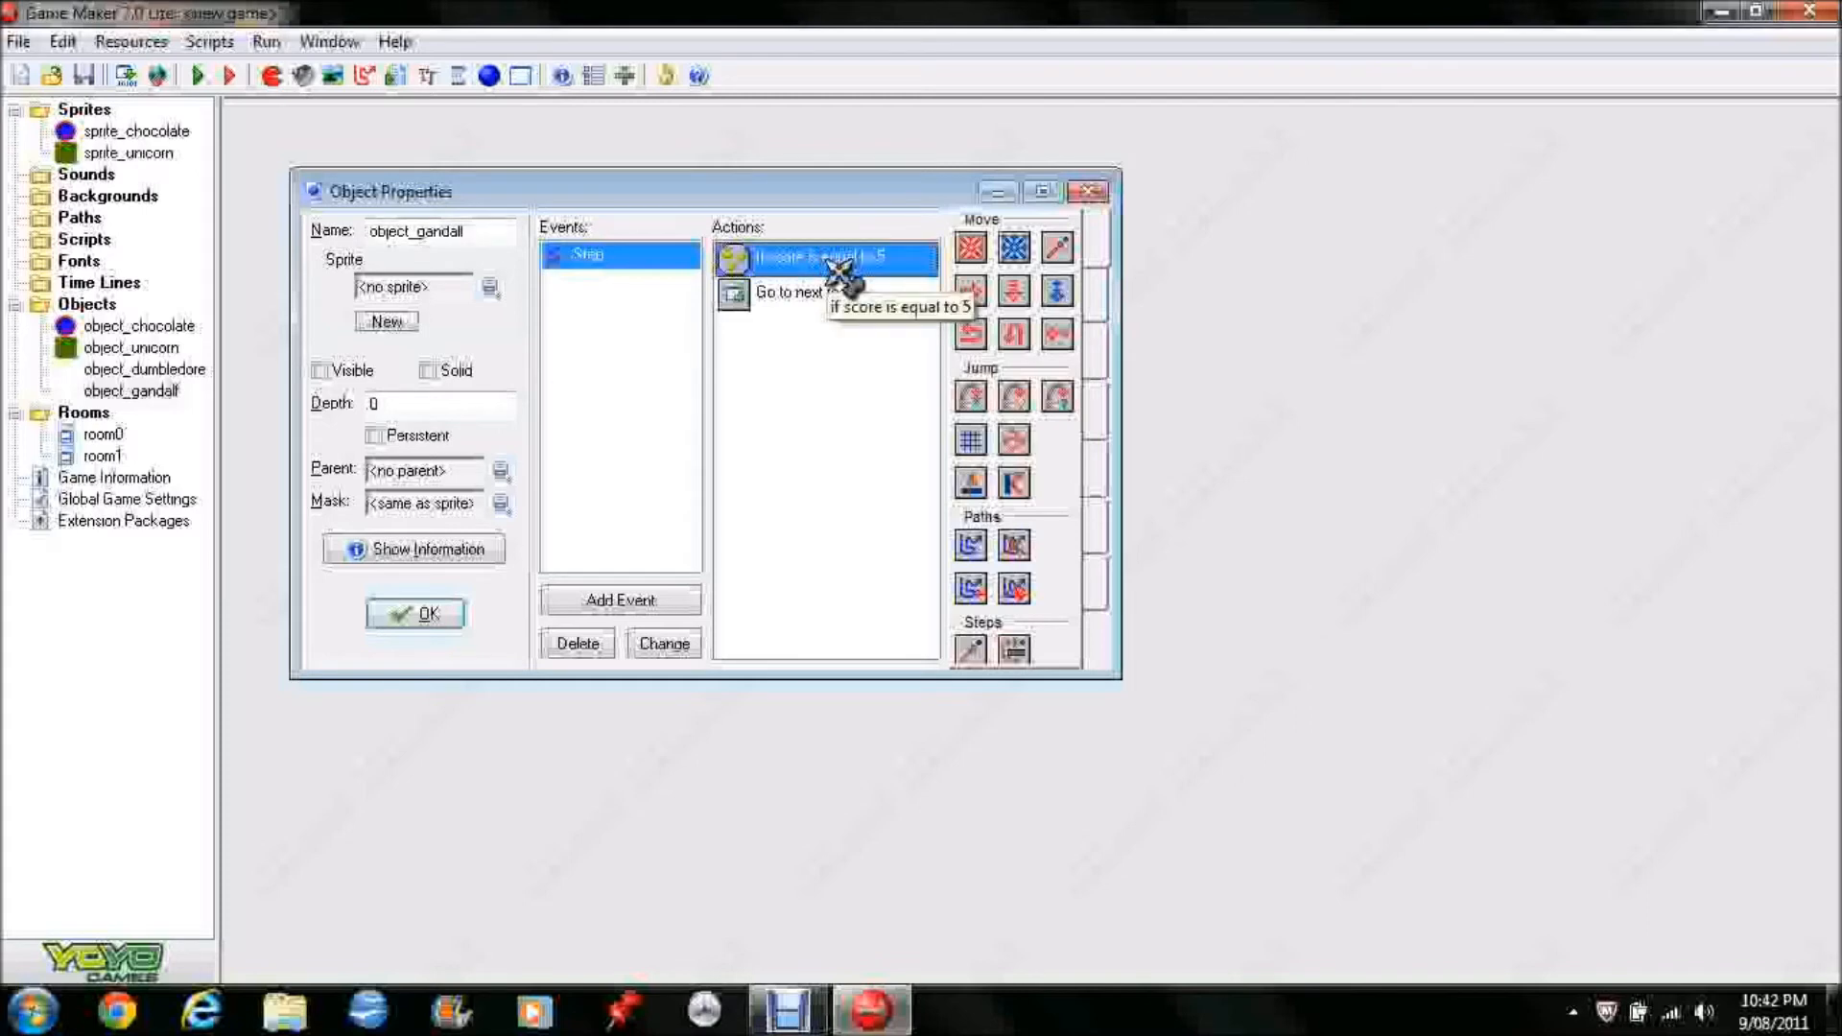
double_click(833, 257)
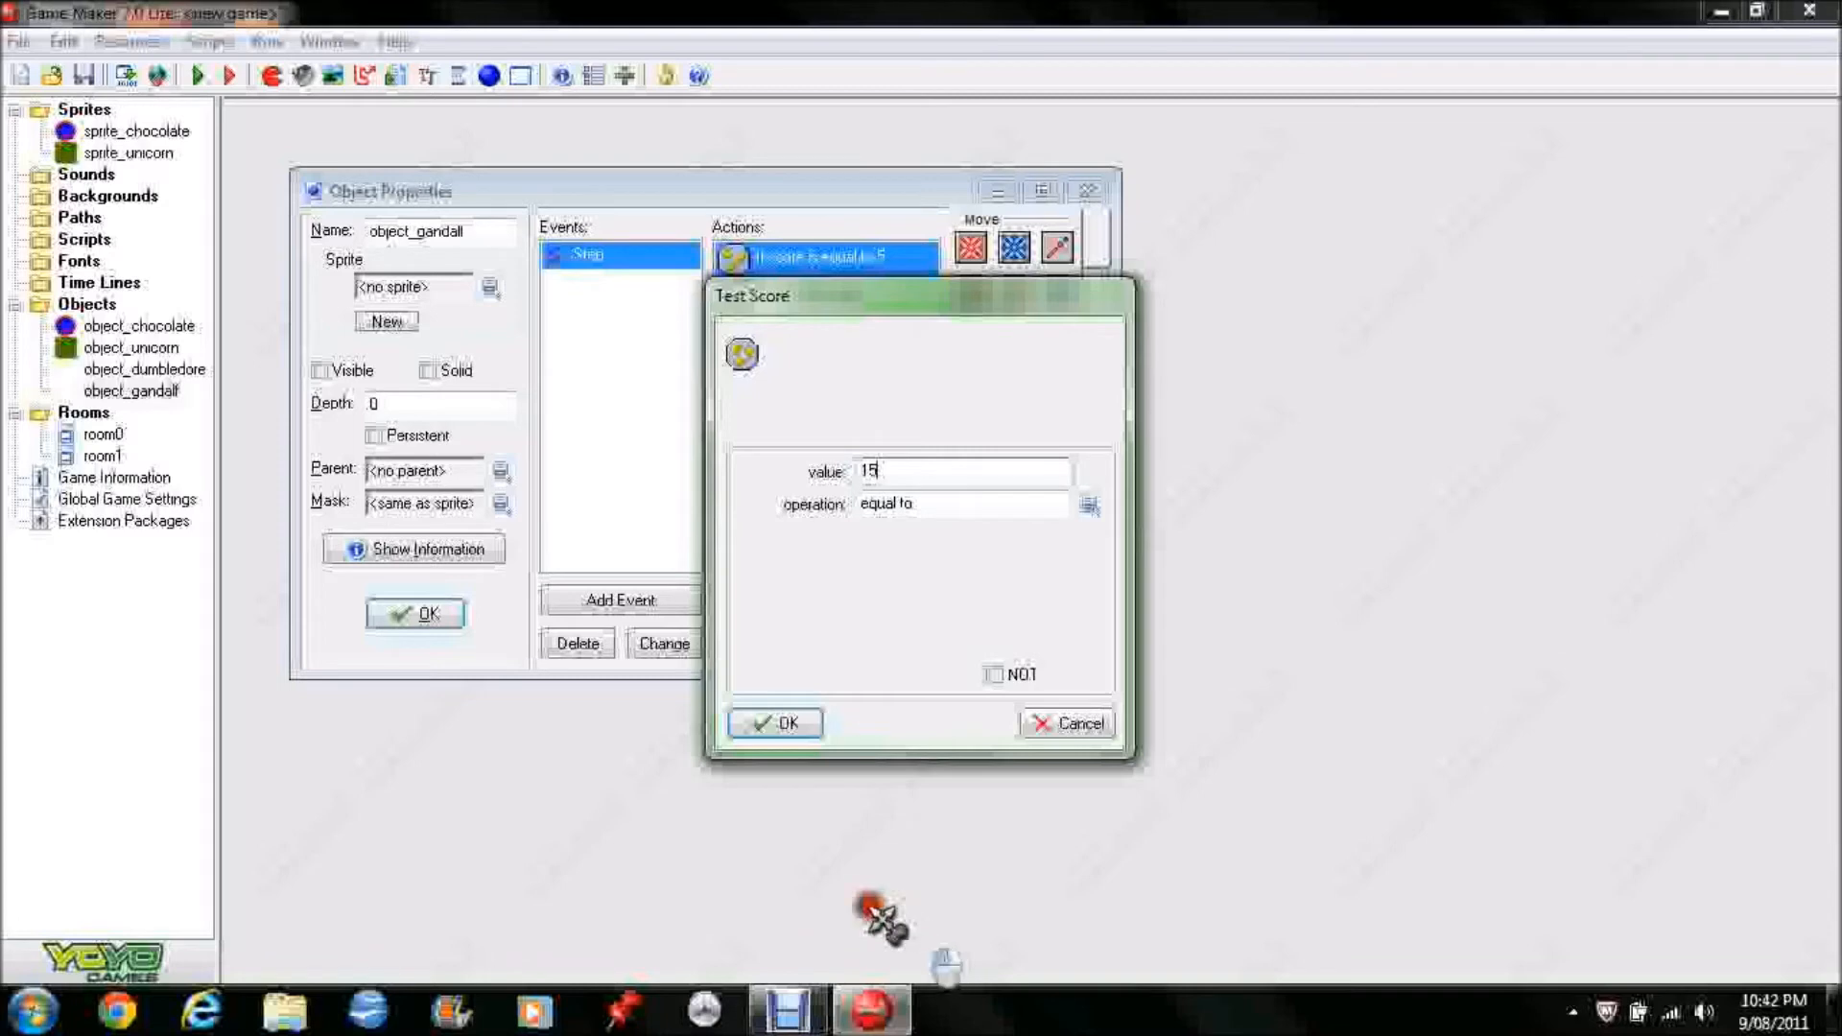
click(773, 726)
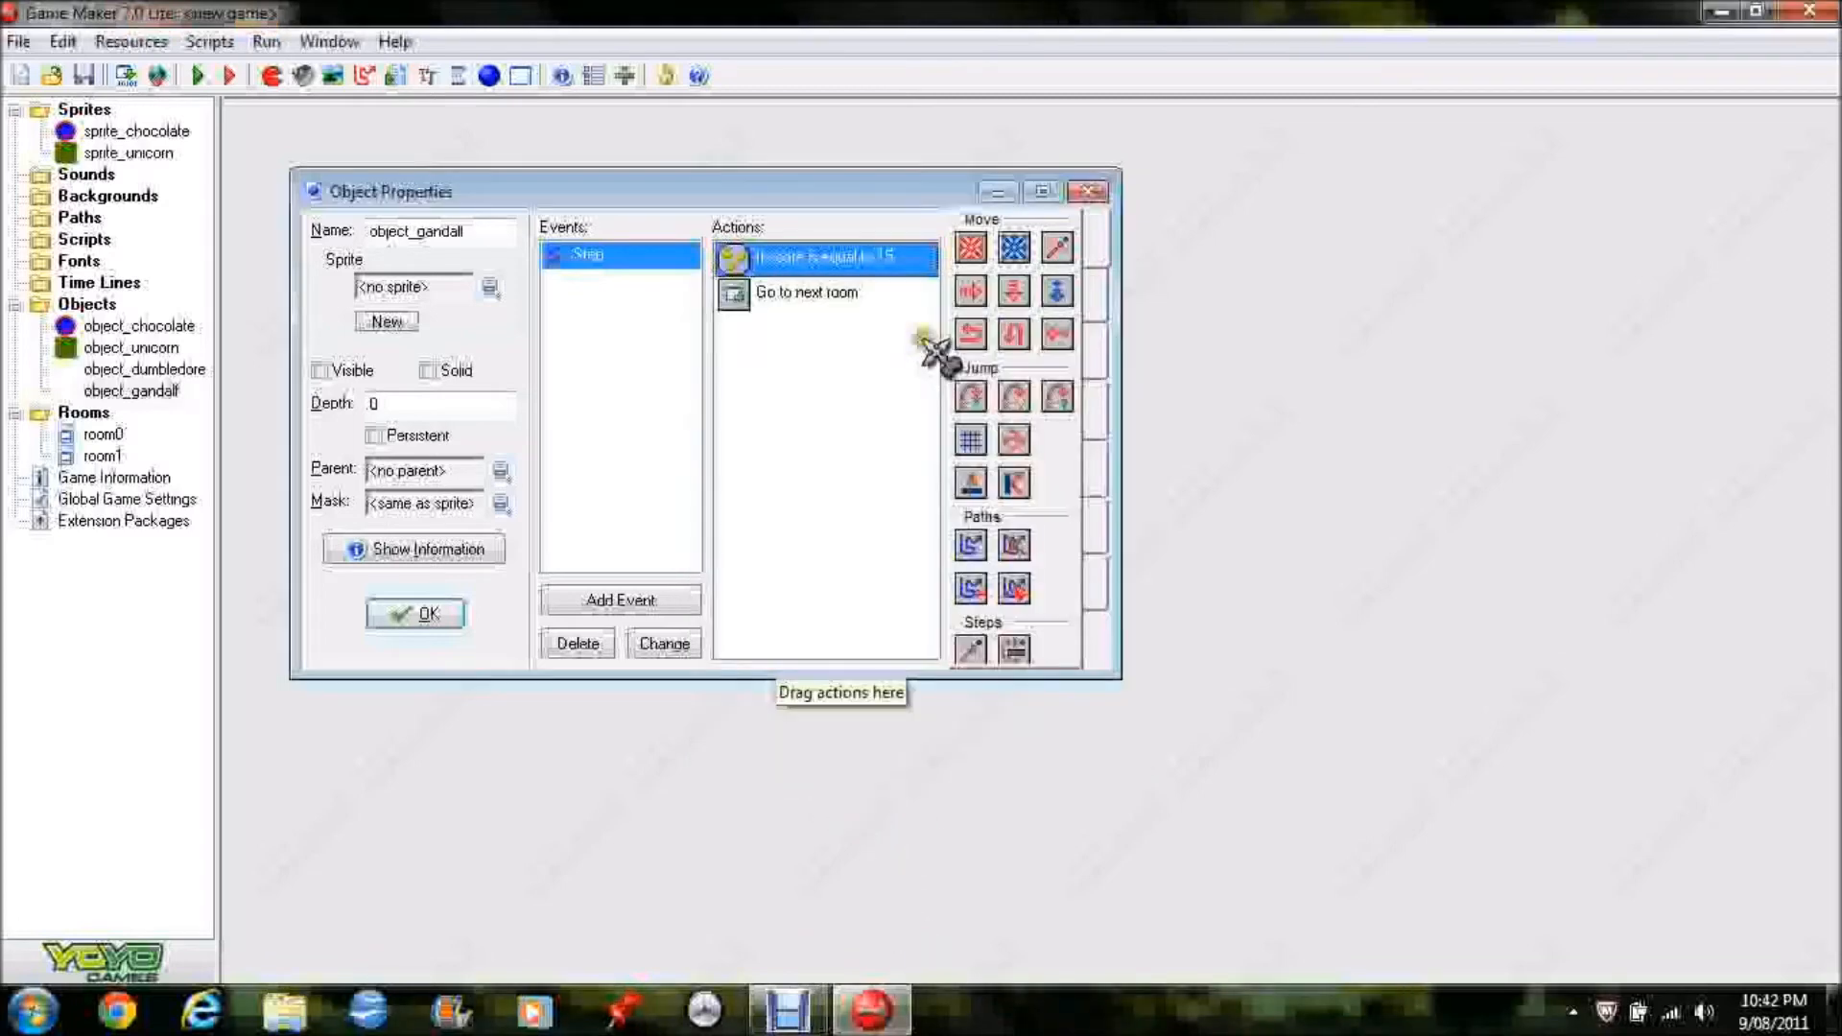
Set object_gandalf's score test to equal to 10 and save the object
double_click(780, 257)
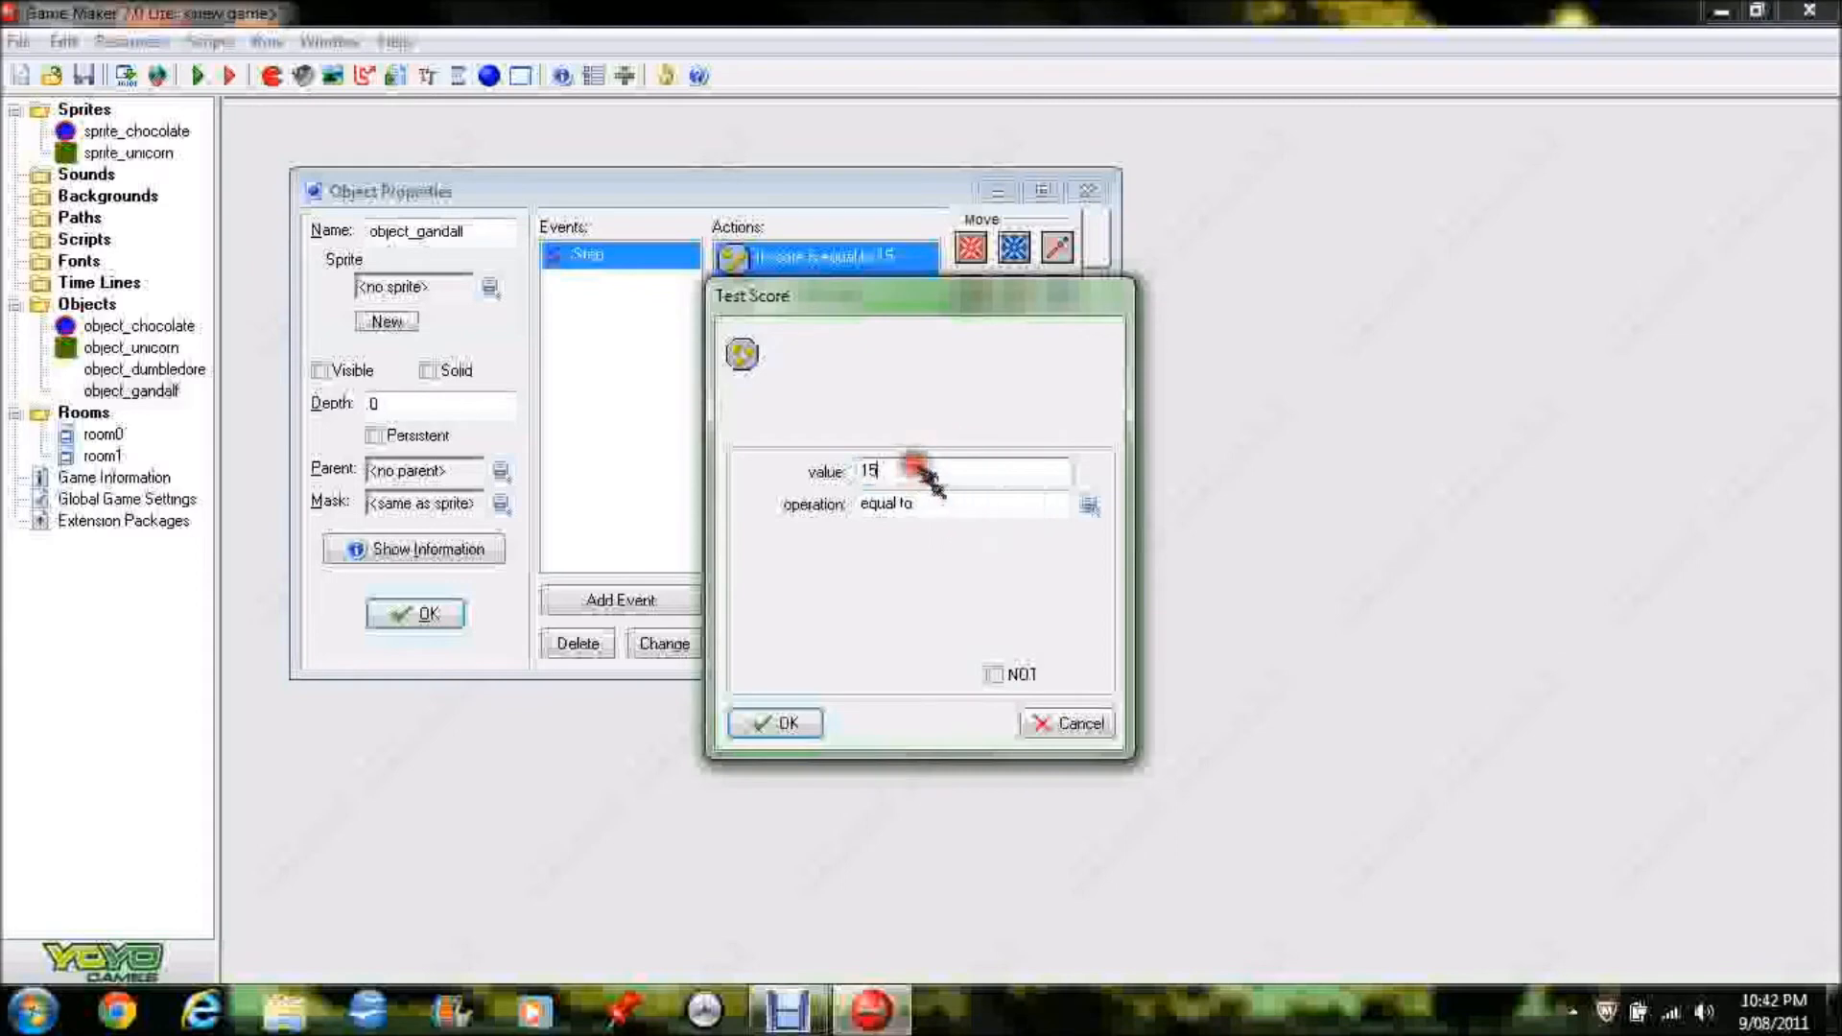
text(10)
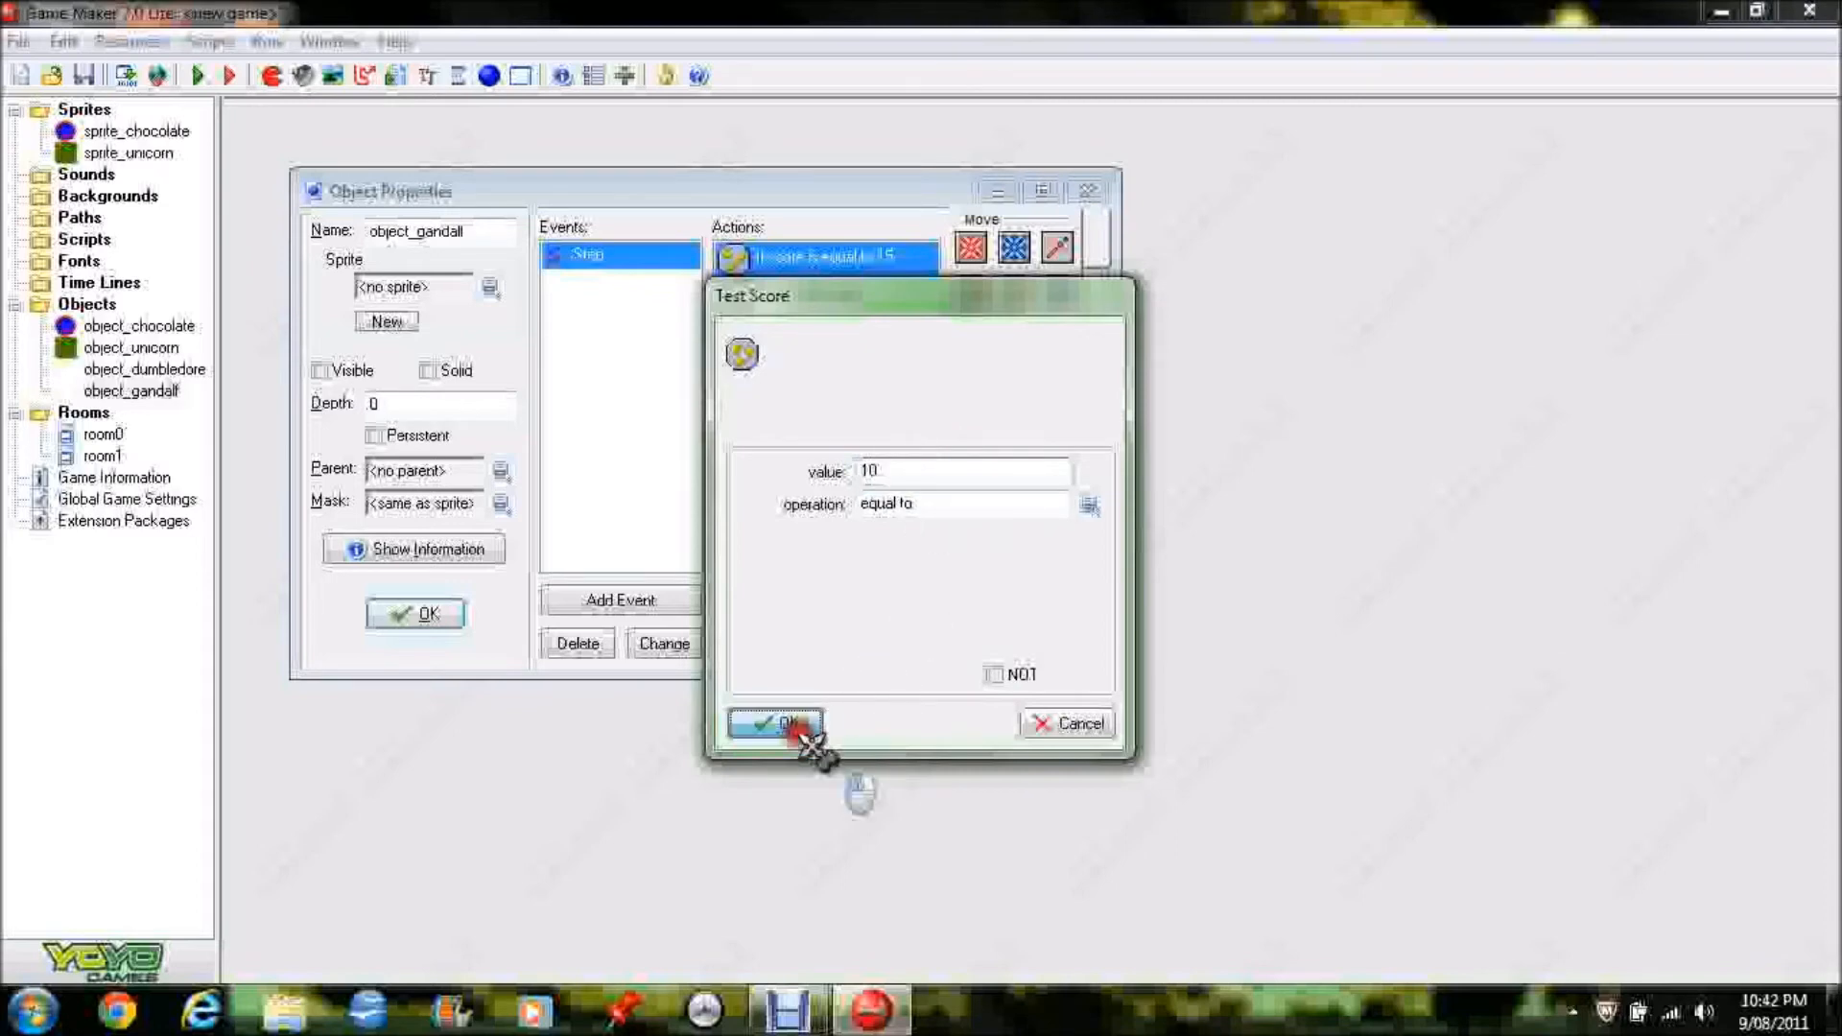
click(785, 729)
click(417, 614)
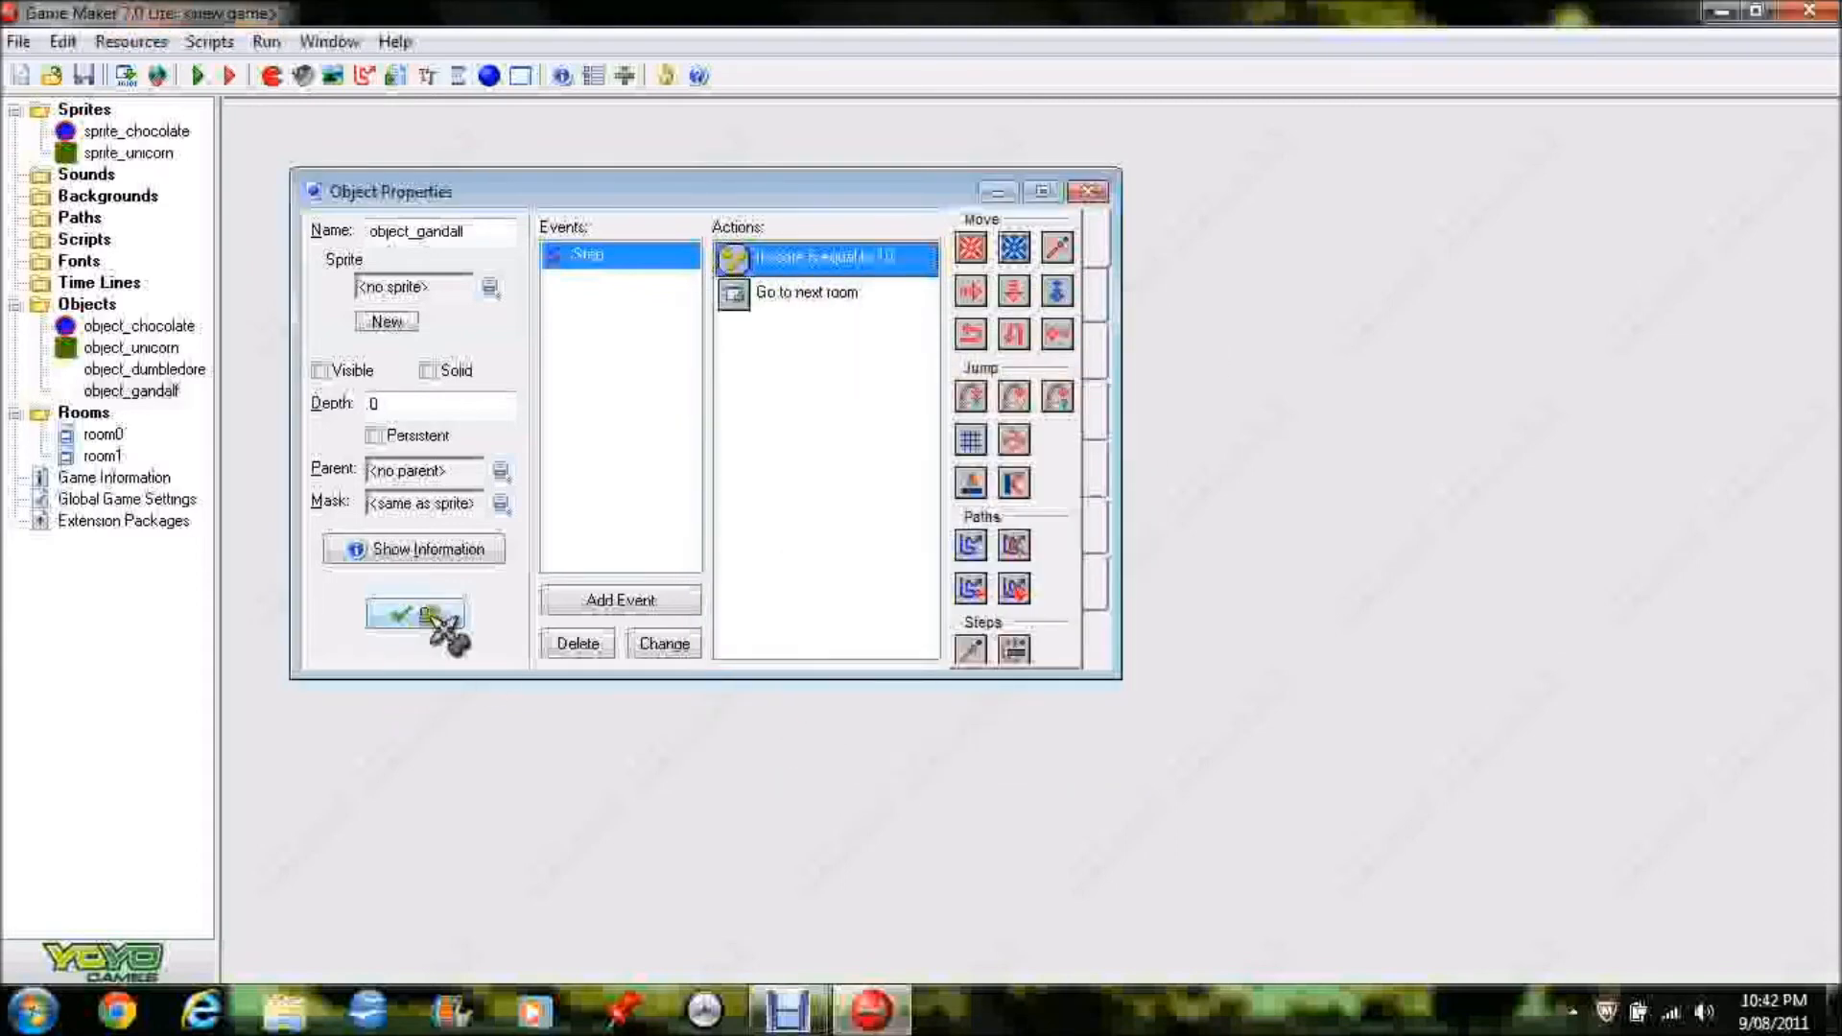
Copy the Create Instance action from object_chocolate's Left Pressed event and close the object
double_click(135, 327)
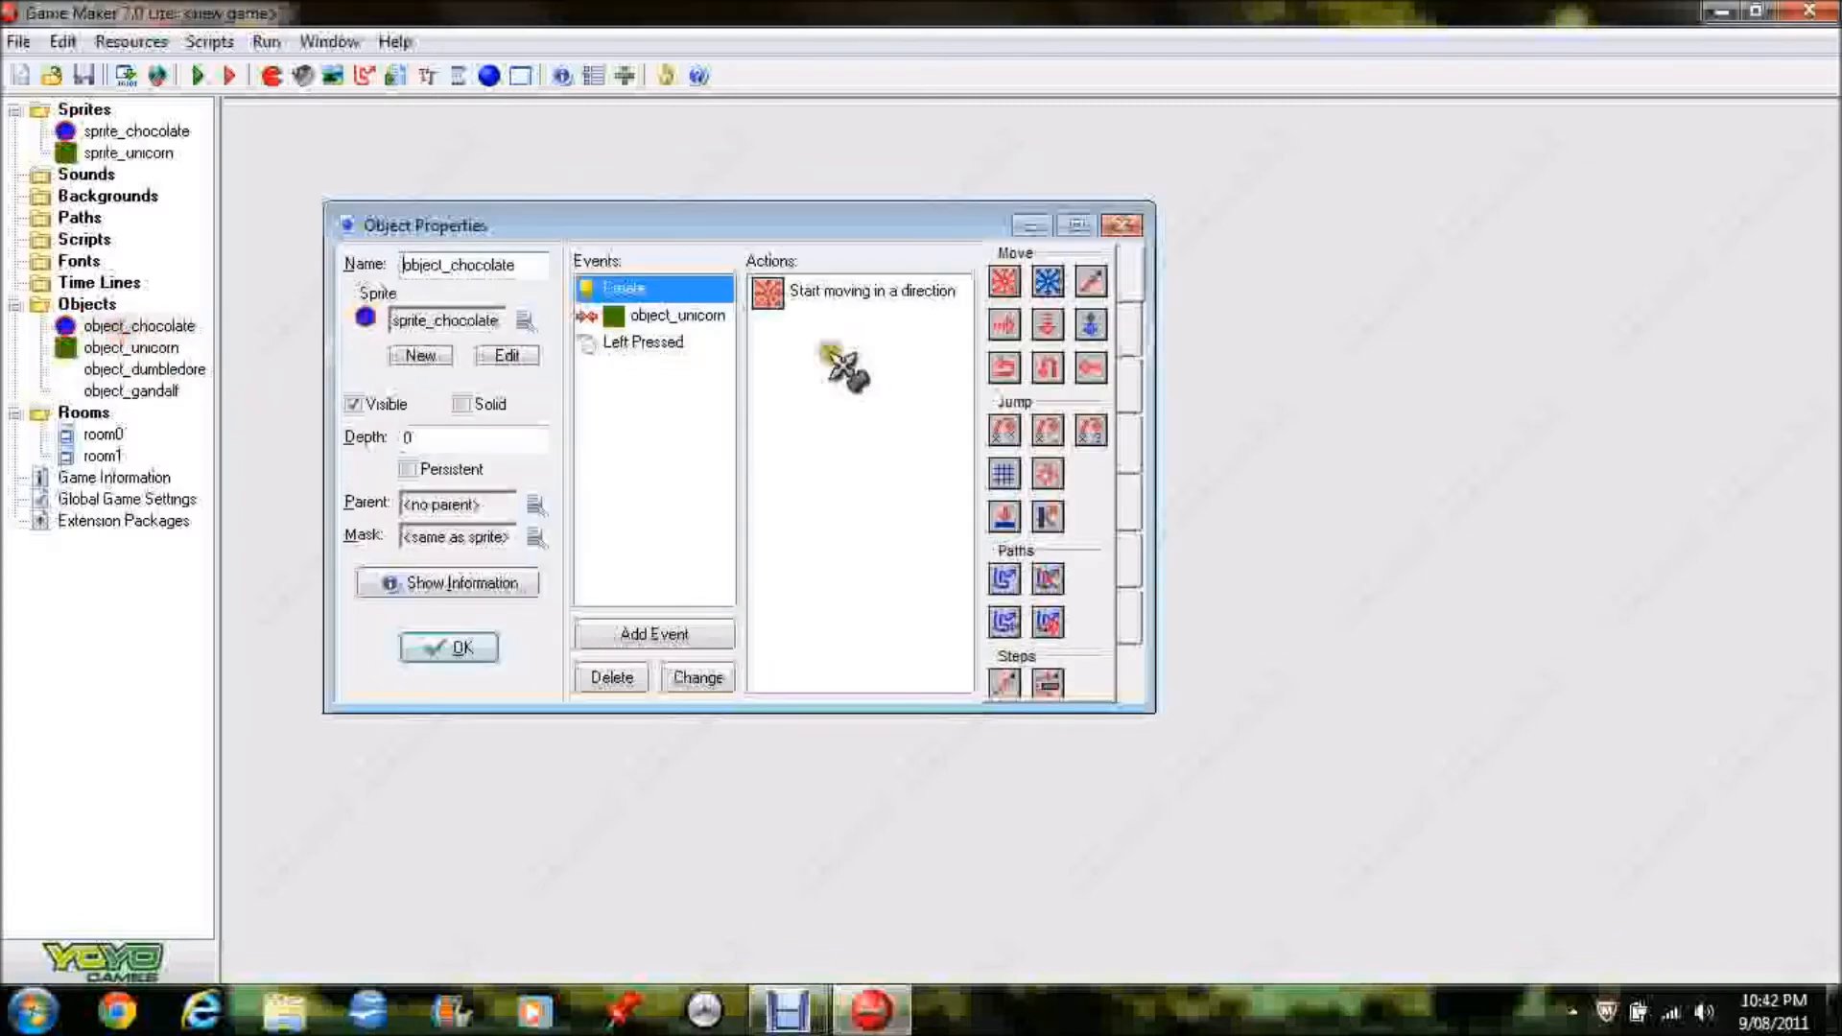
click(662, 344)
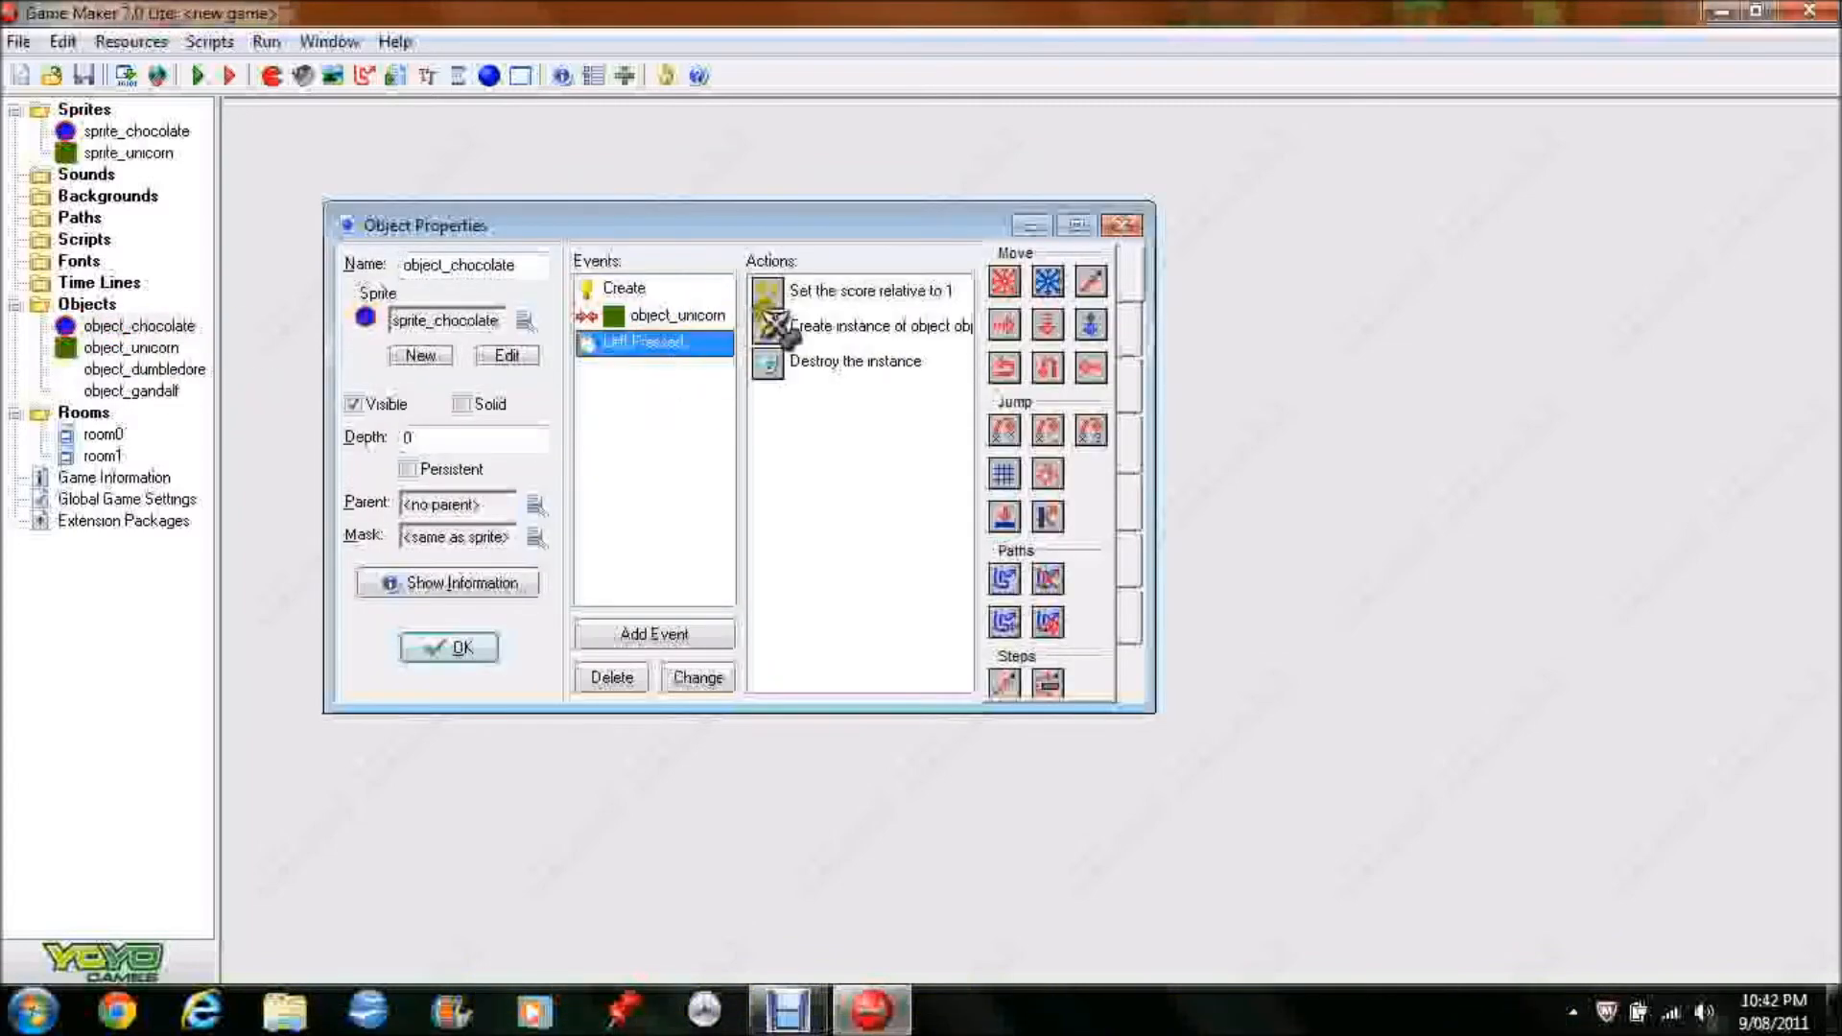
click(850, 331)
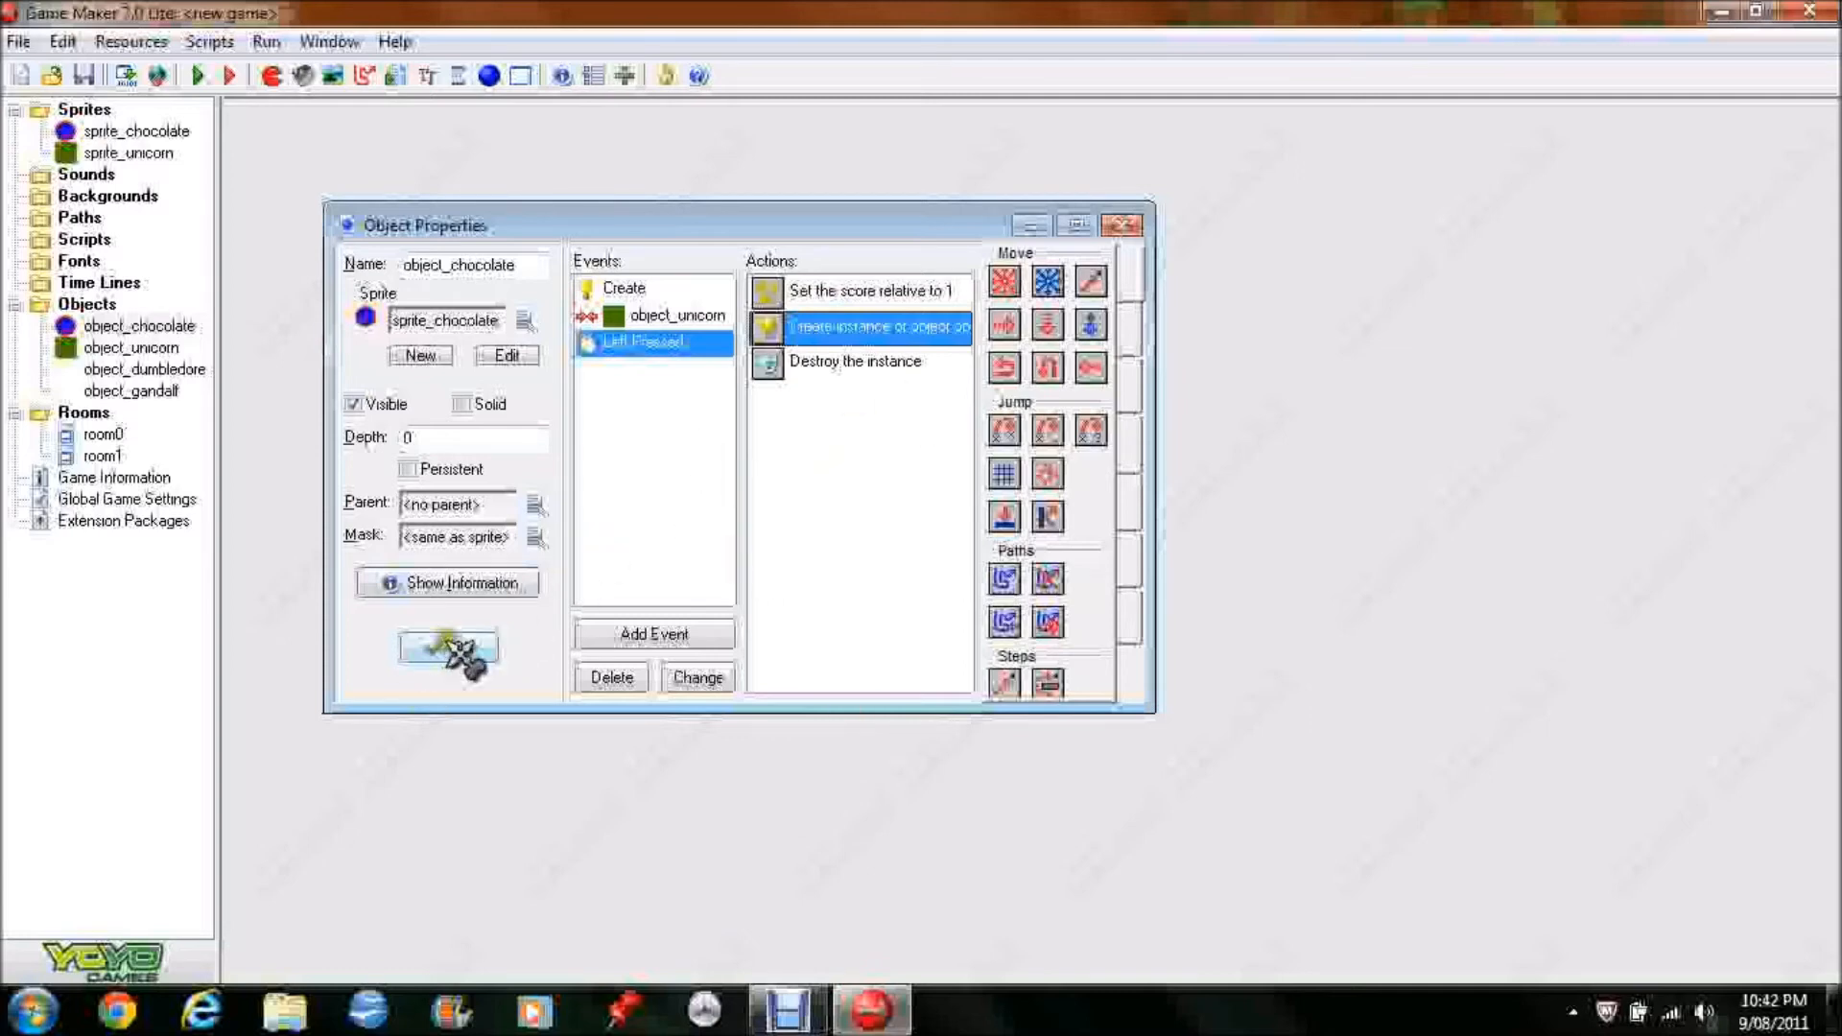
right_click(839, 329)
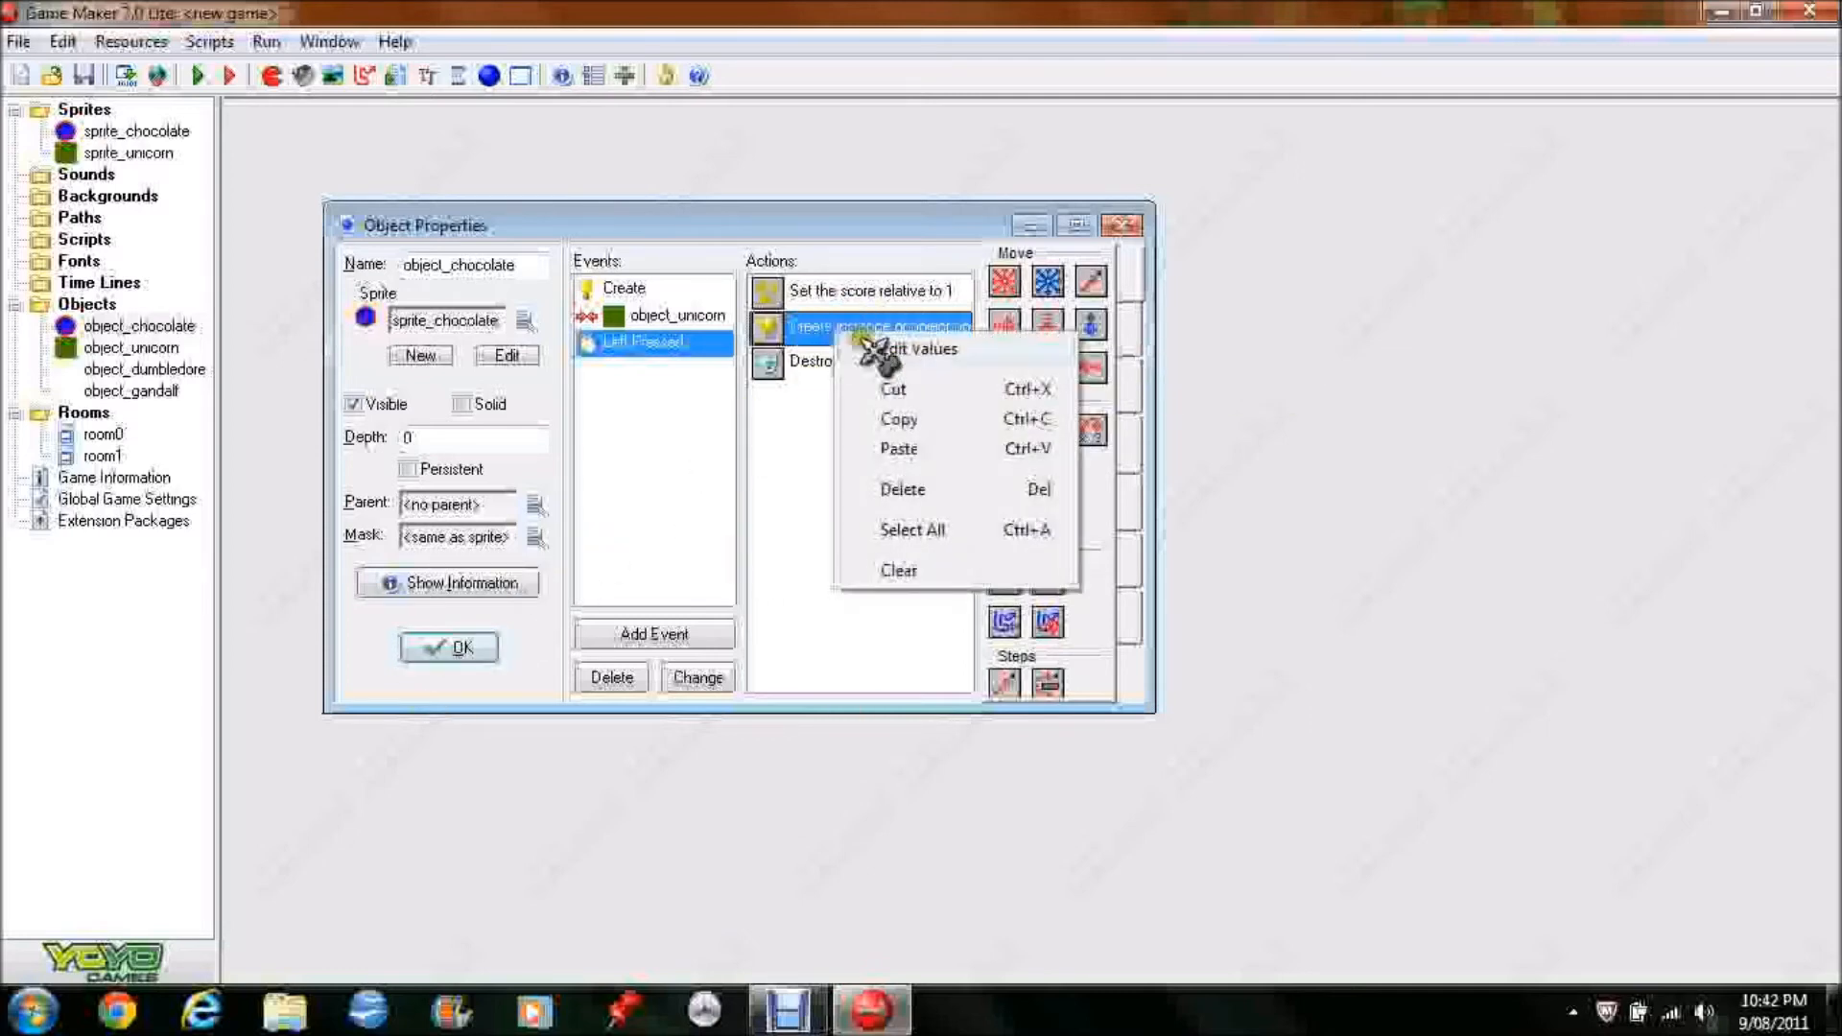
click(917, 421)
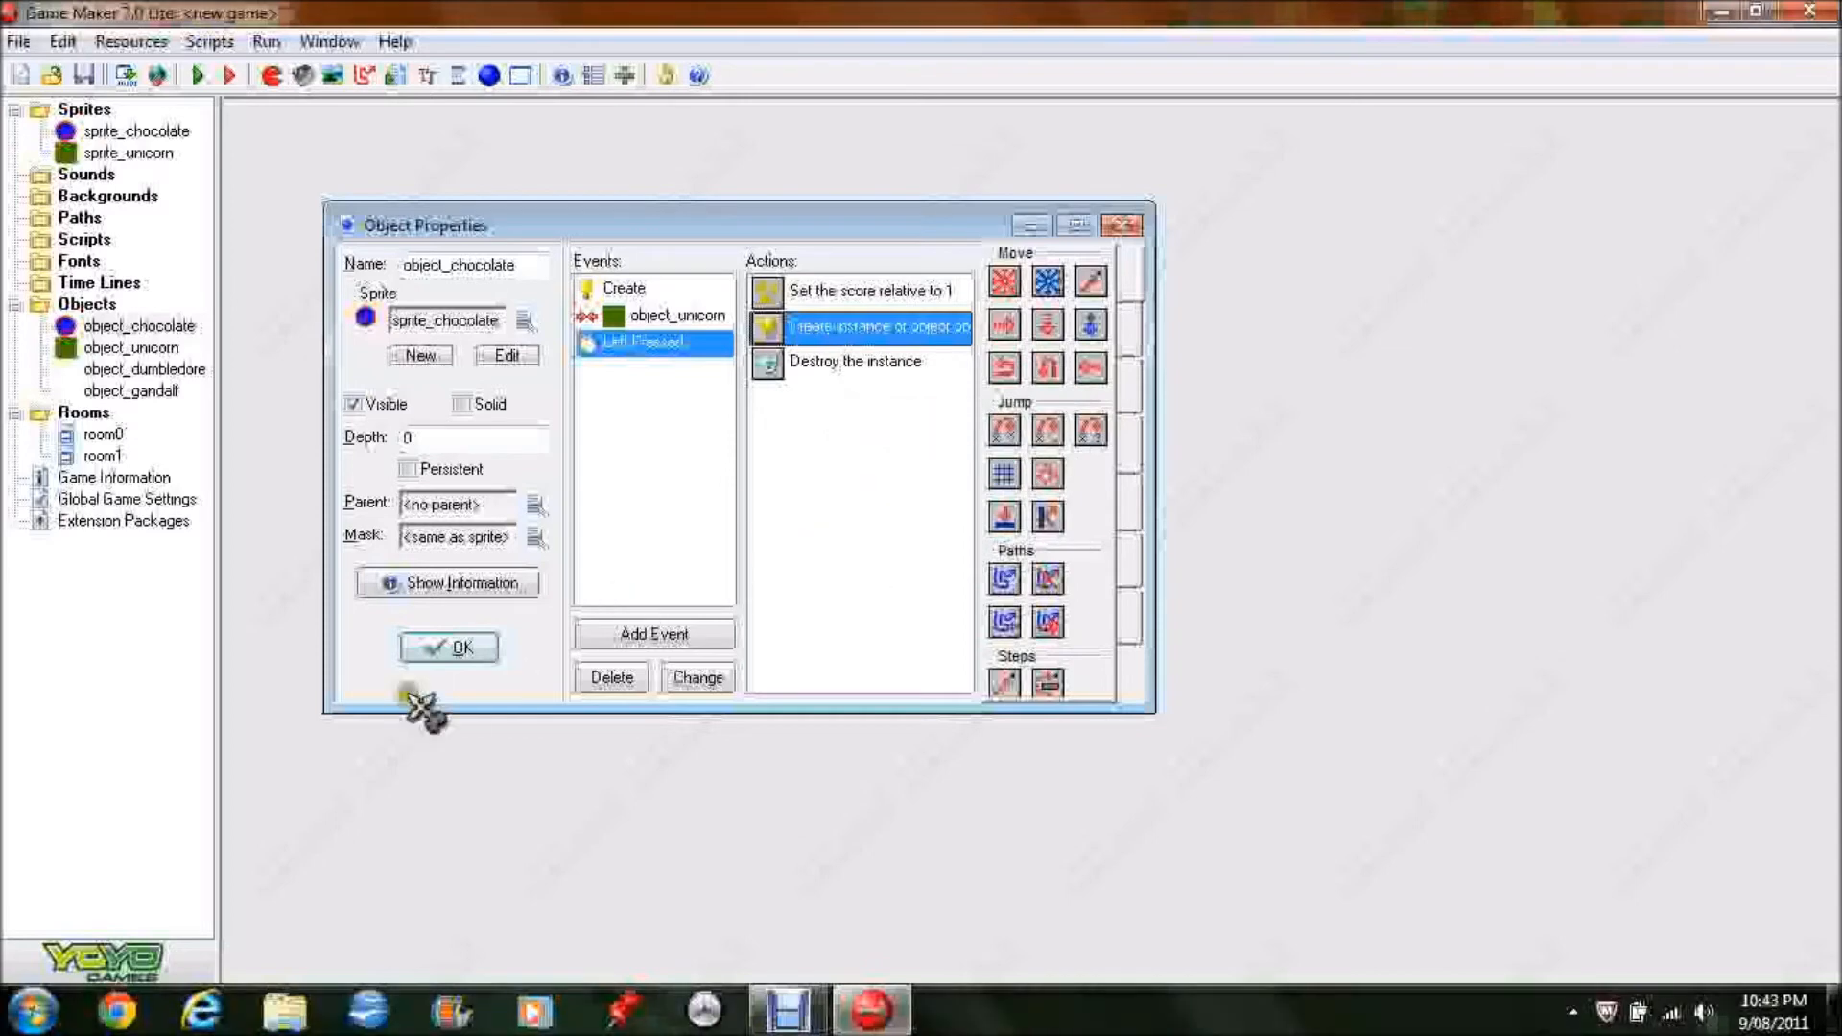
click(451, 652)
Replace object_gandalf's Go to next room action with two pasted copies of the Create Instance action, and save the object
double_click(149, 390)
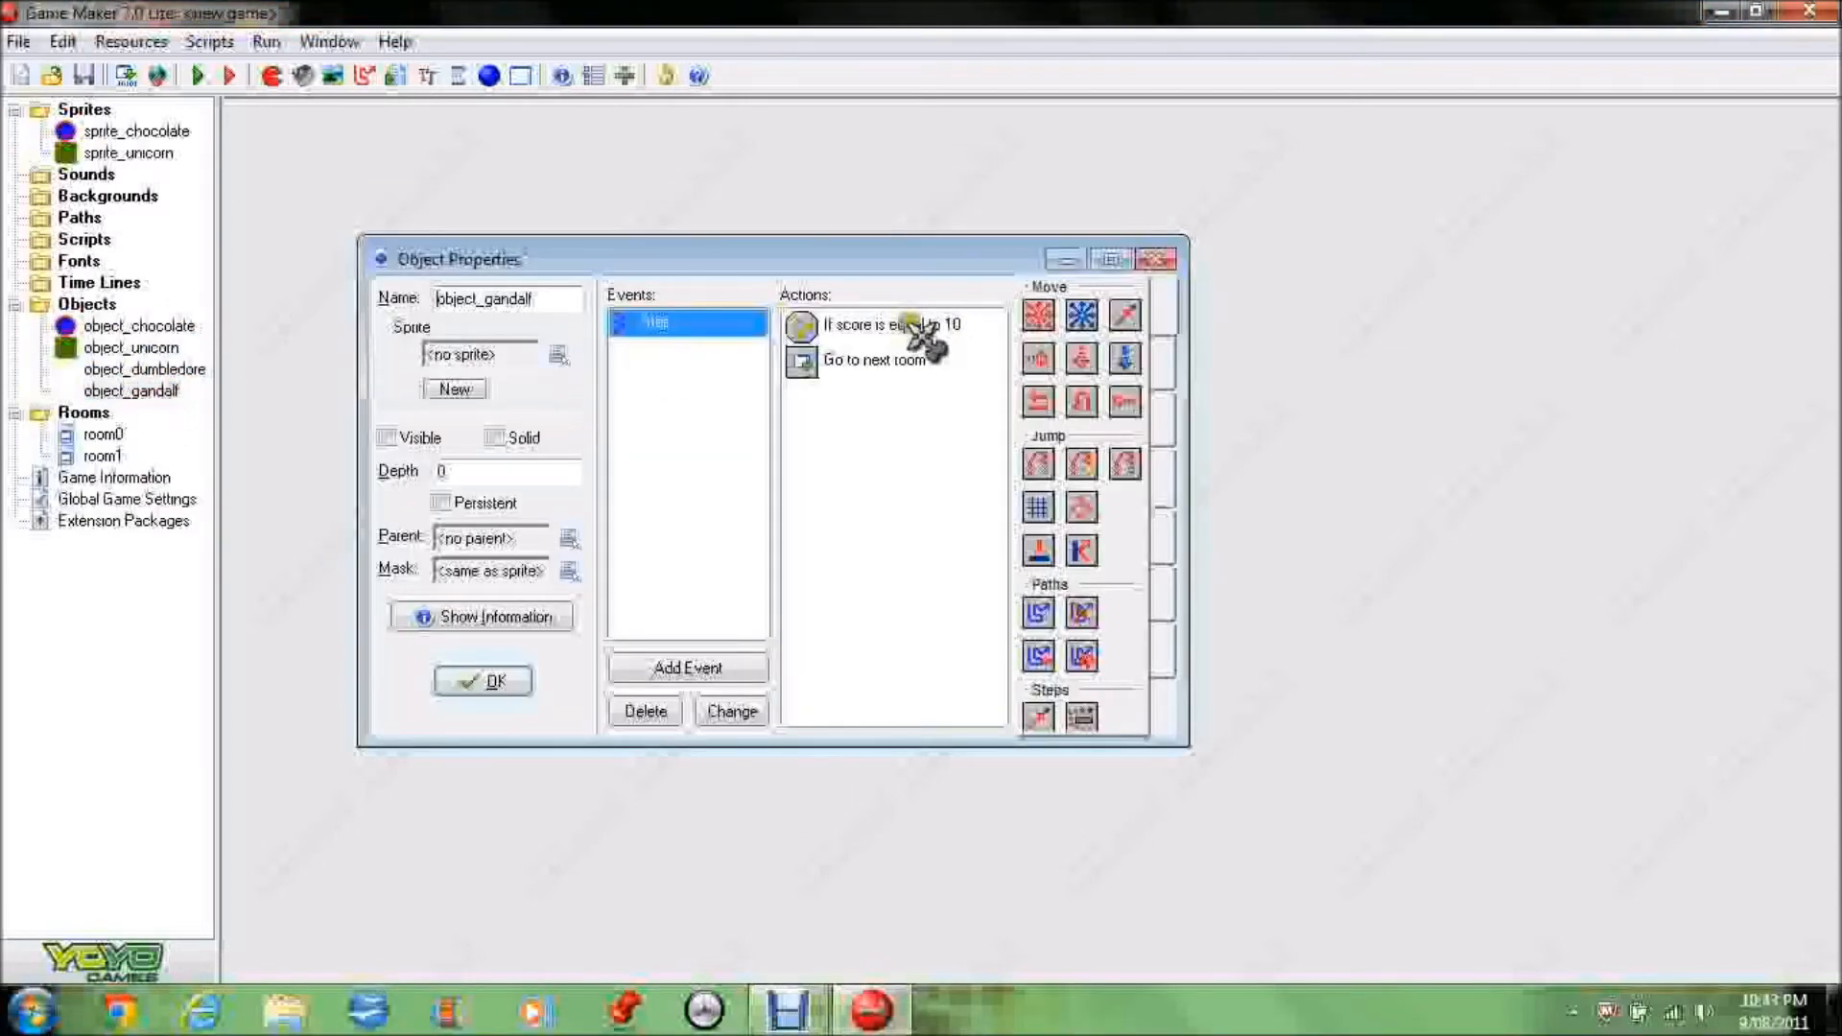
click(861, 360)
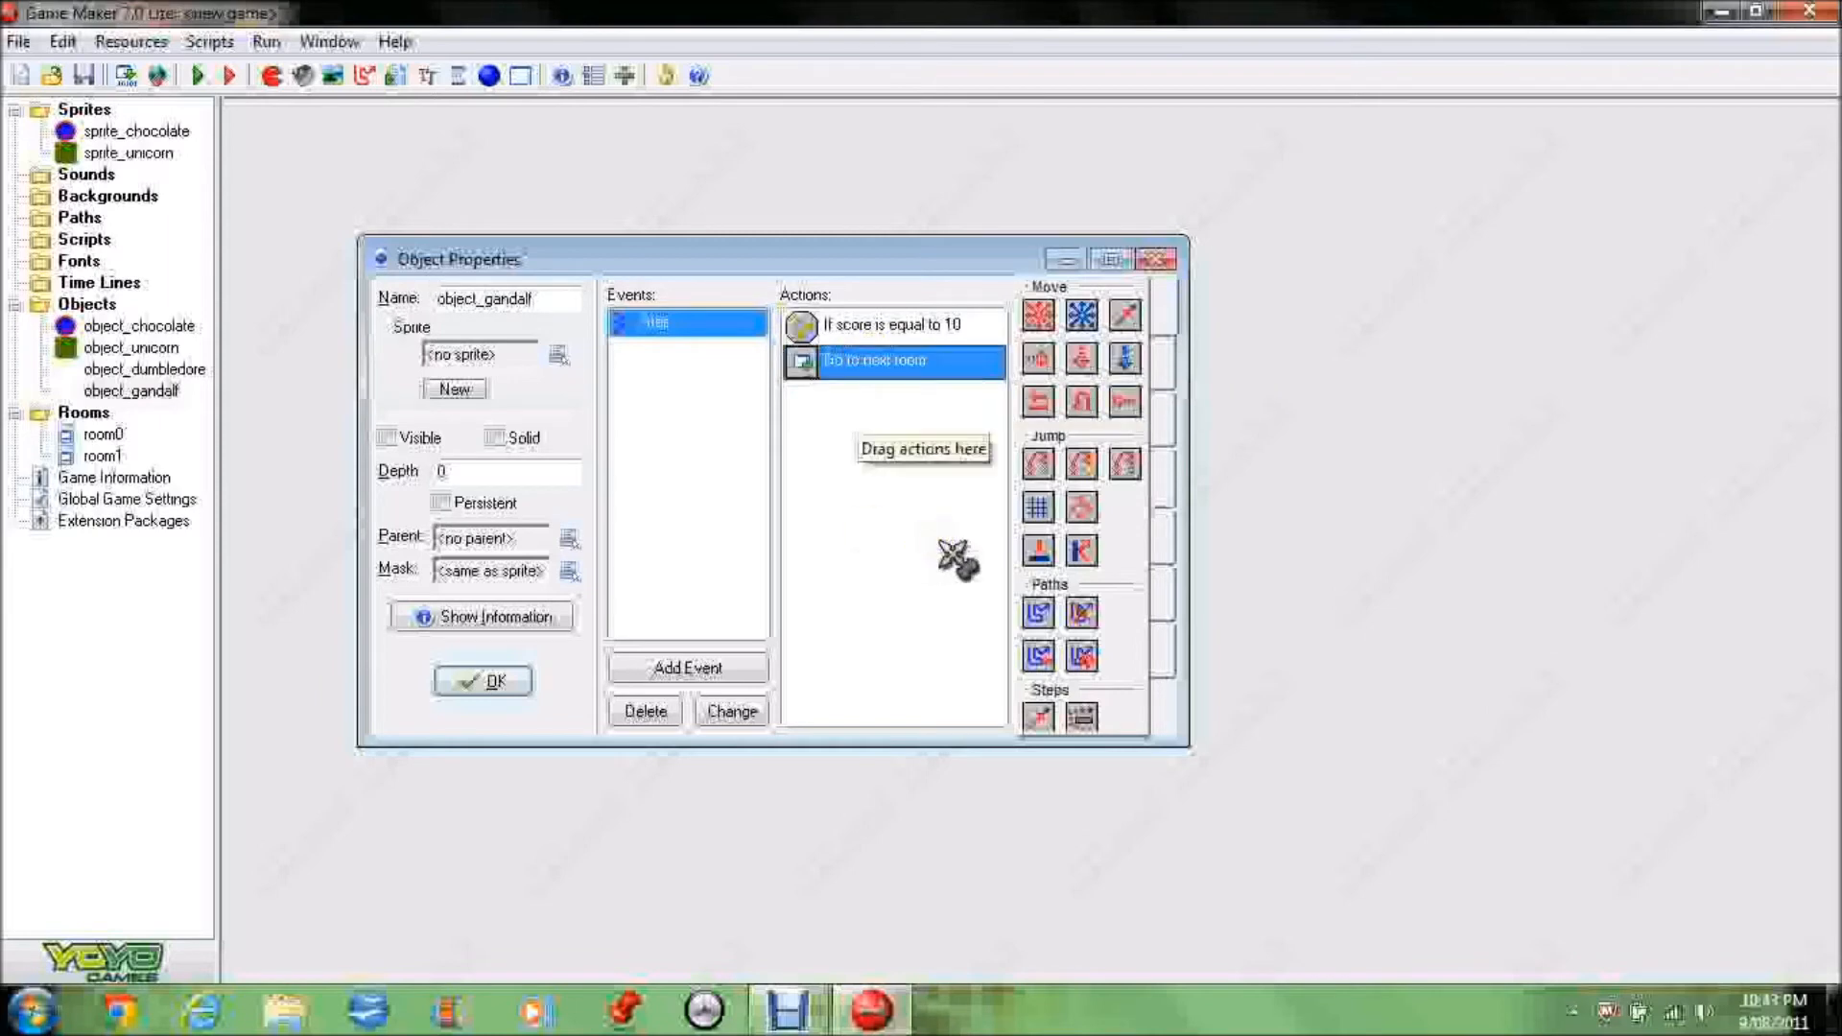
key(ctrl+v)
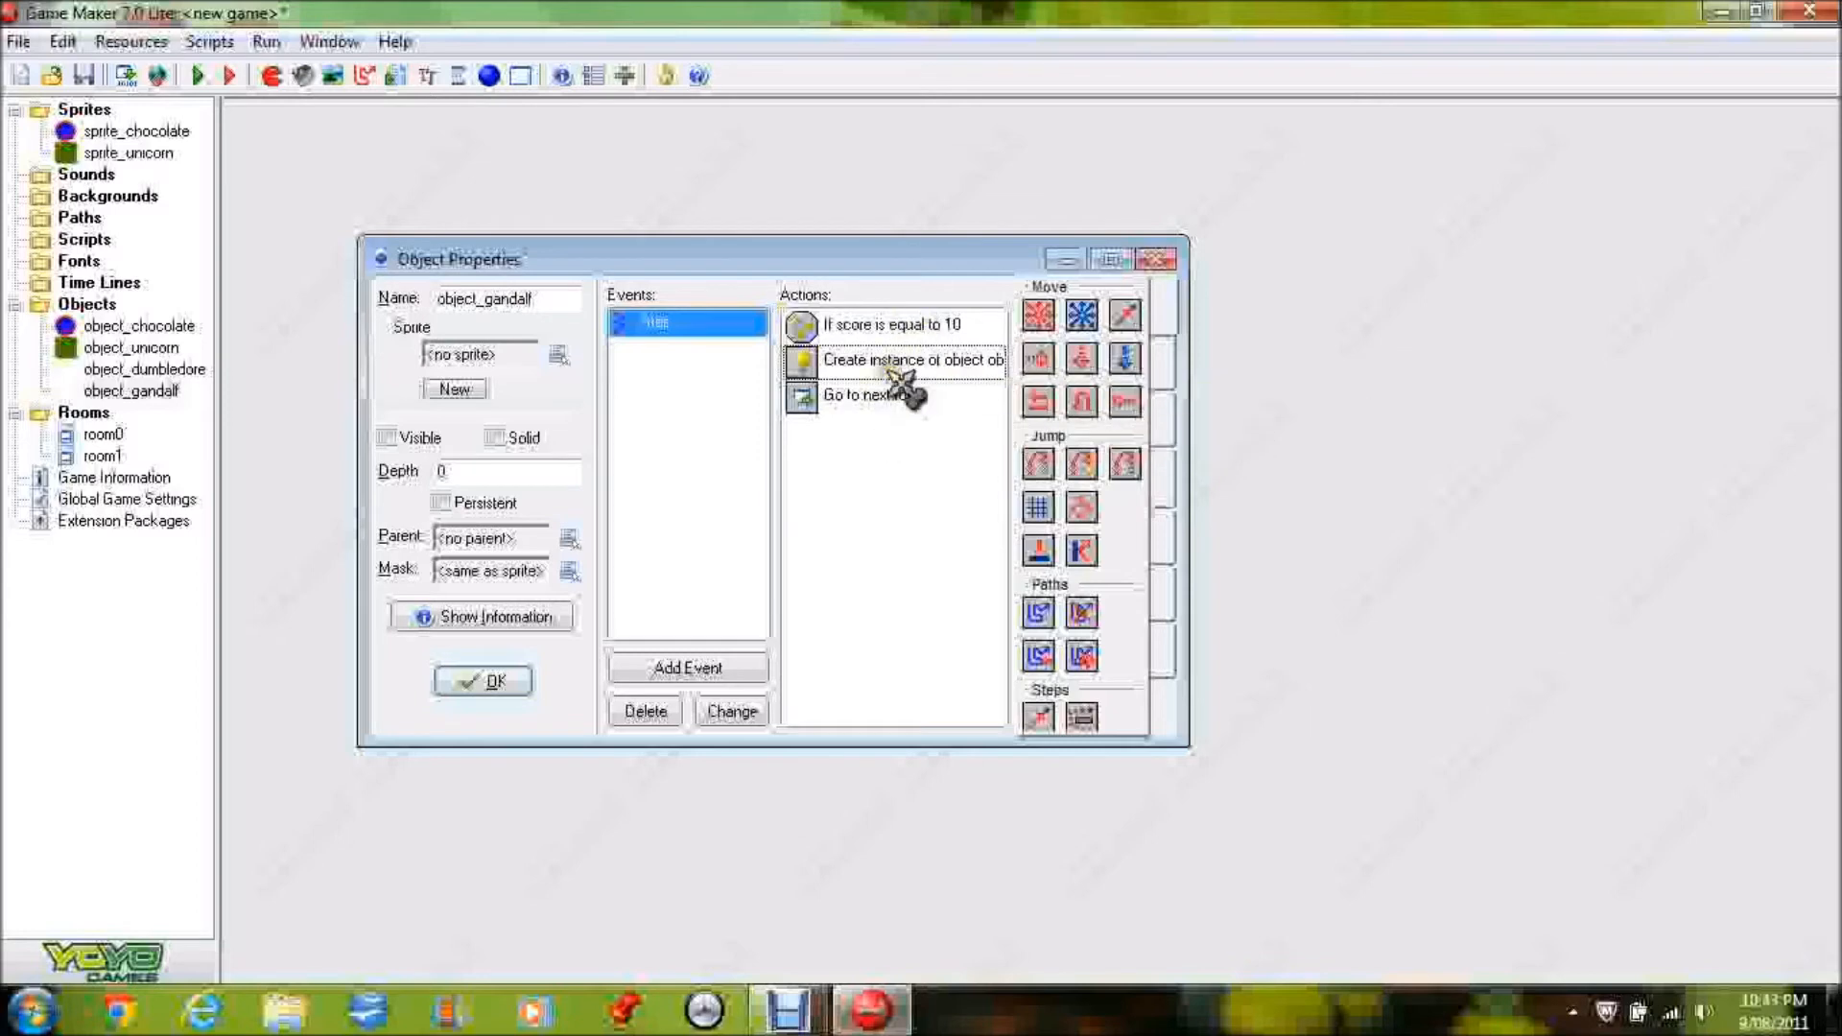
key(ctrl+v)
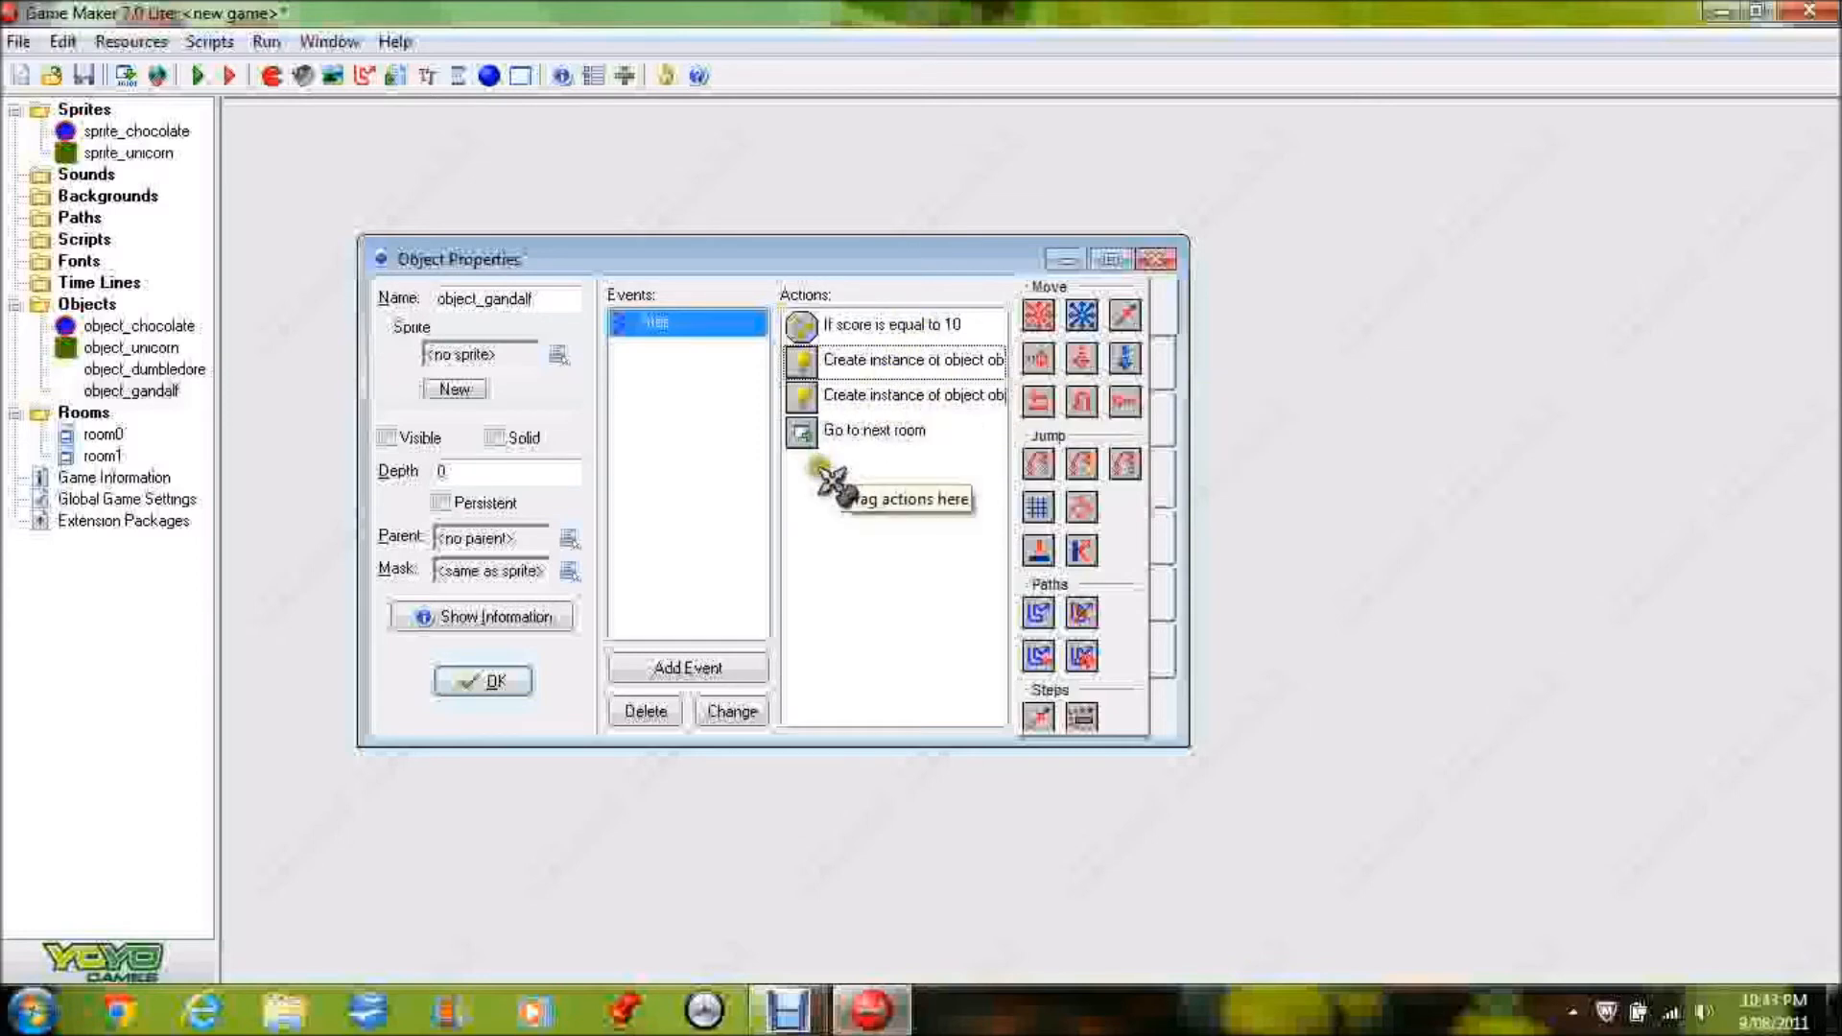
click(883, 436)
key(Delete)
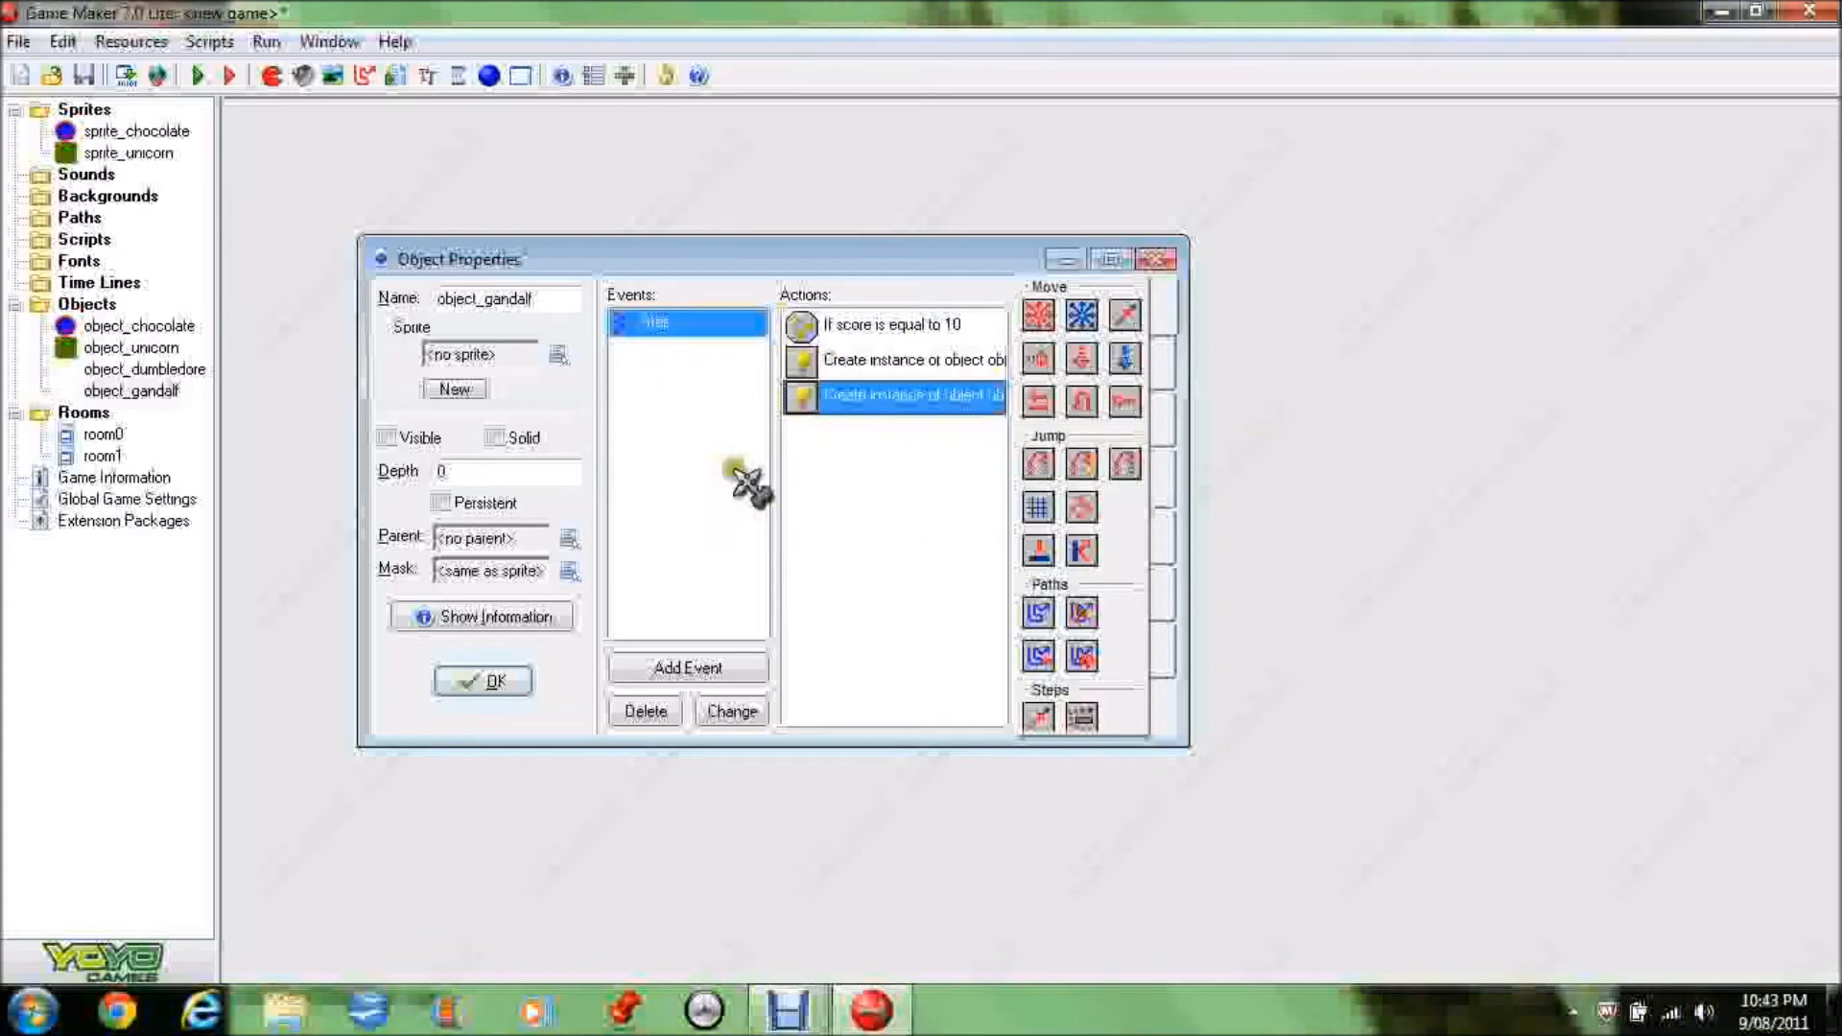
click(482, 682)
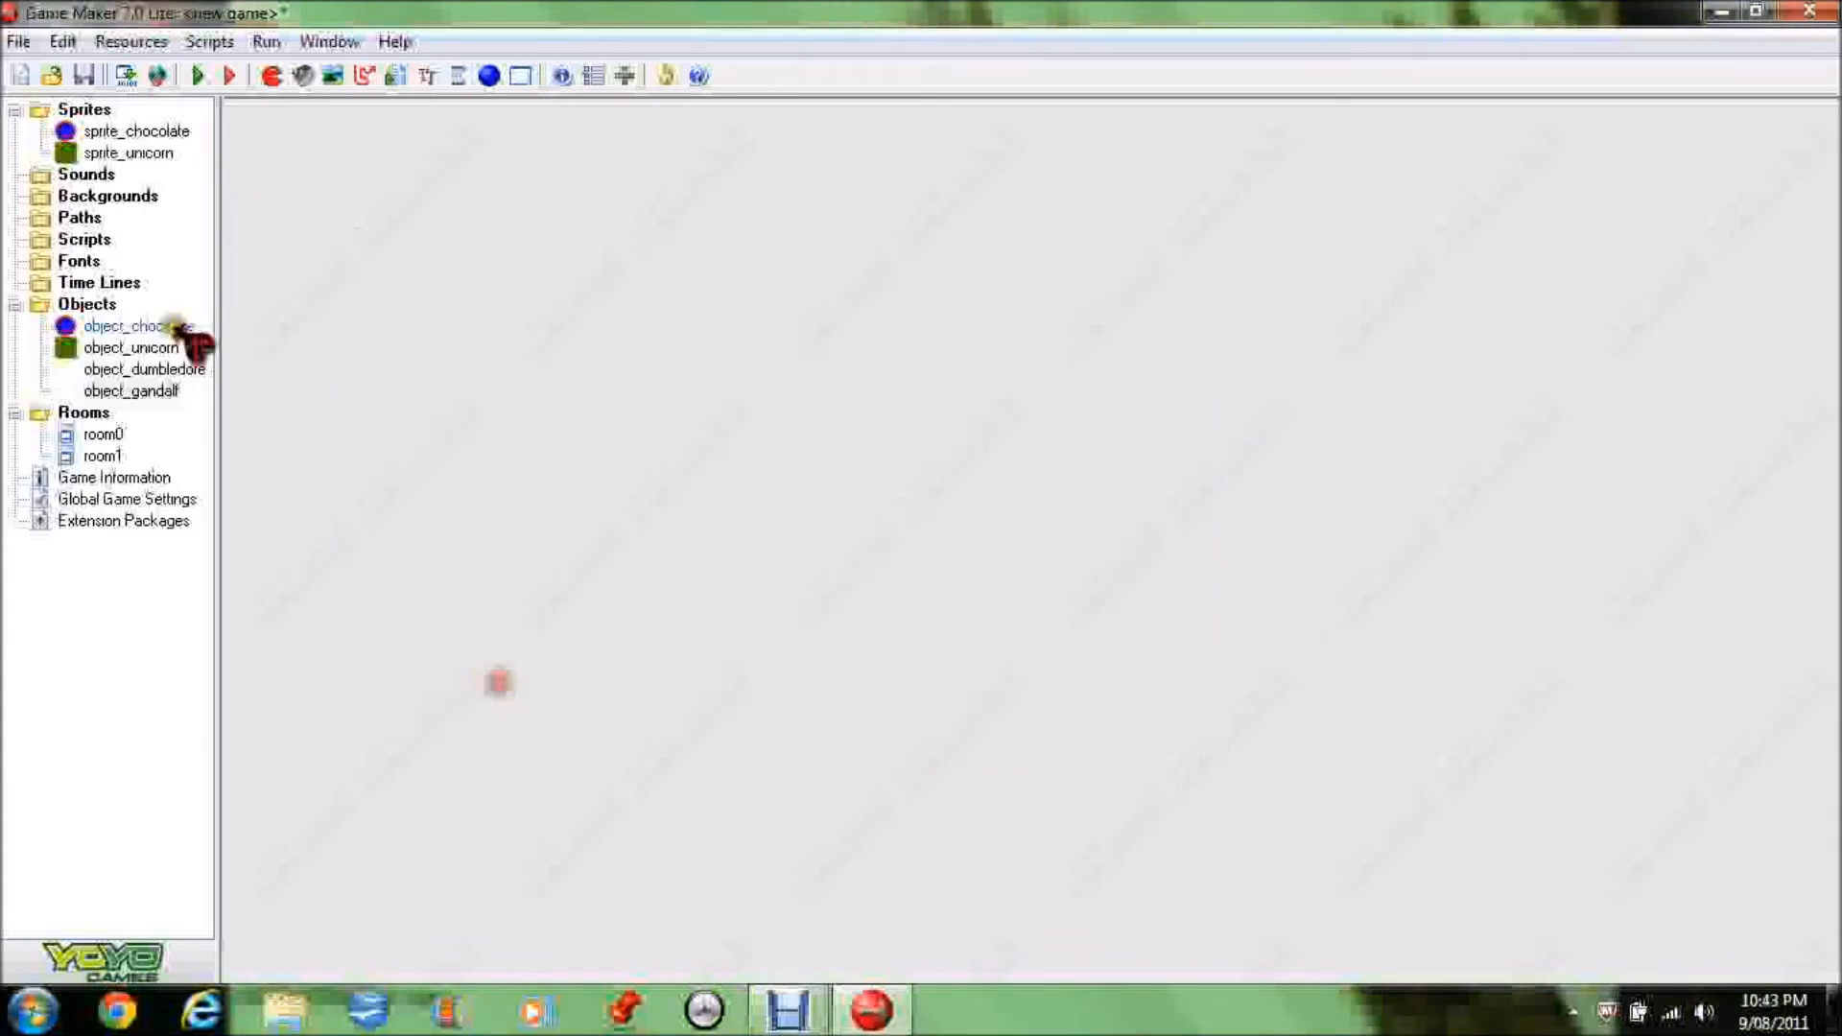
Duplicate object_gandalf and name the copy object_i_am_a_nerd
right_click(154, 394)
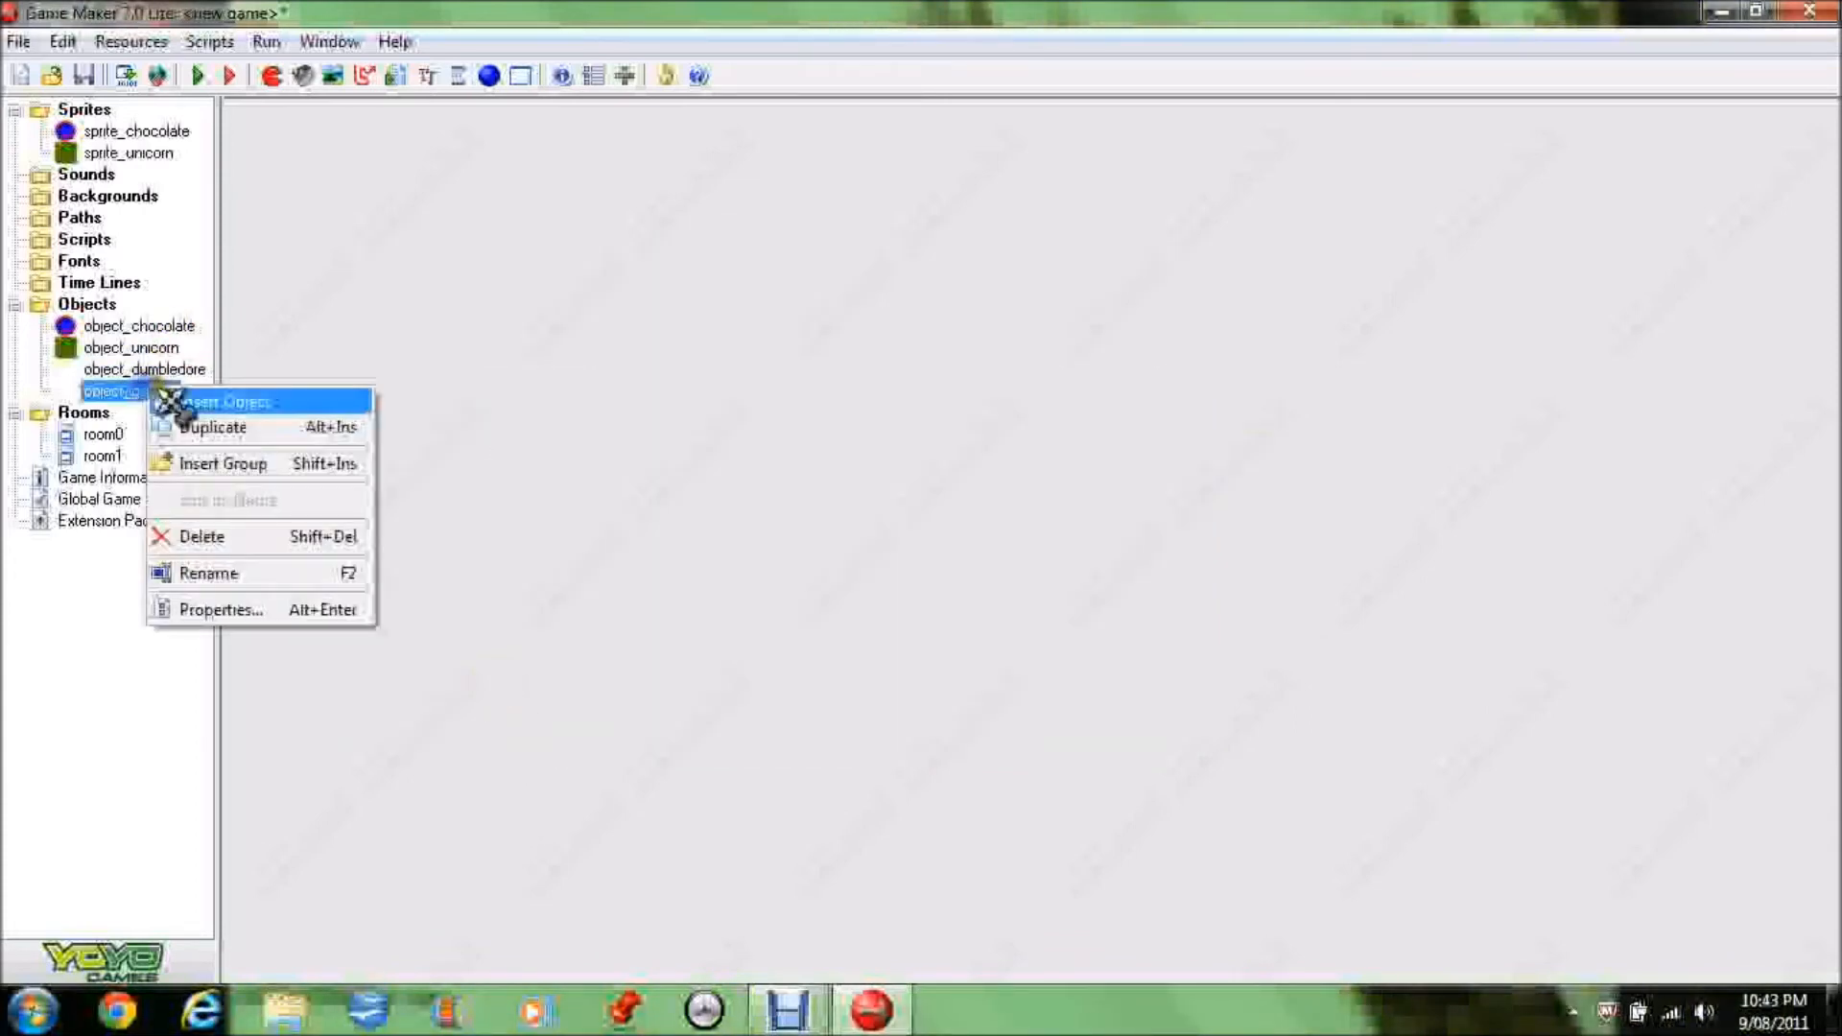
click(225, 428)
key(BackSpace)
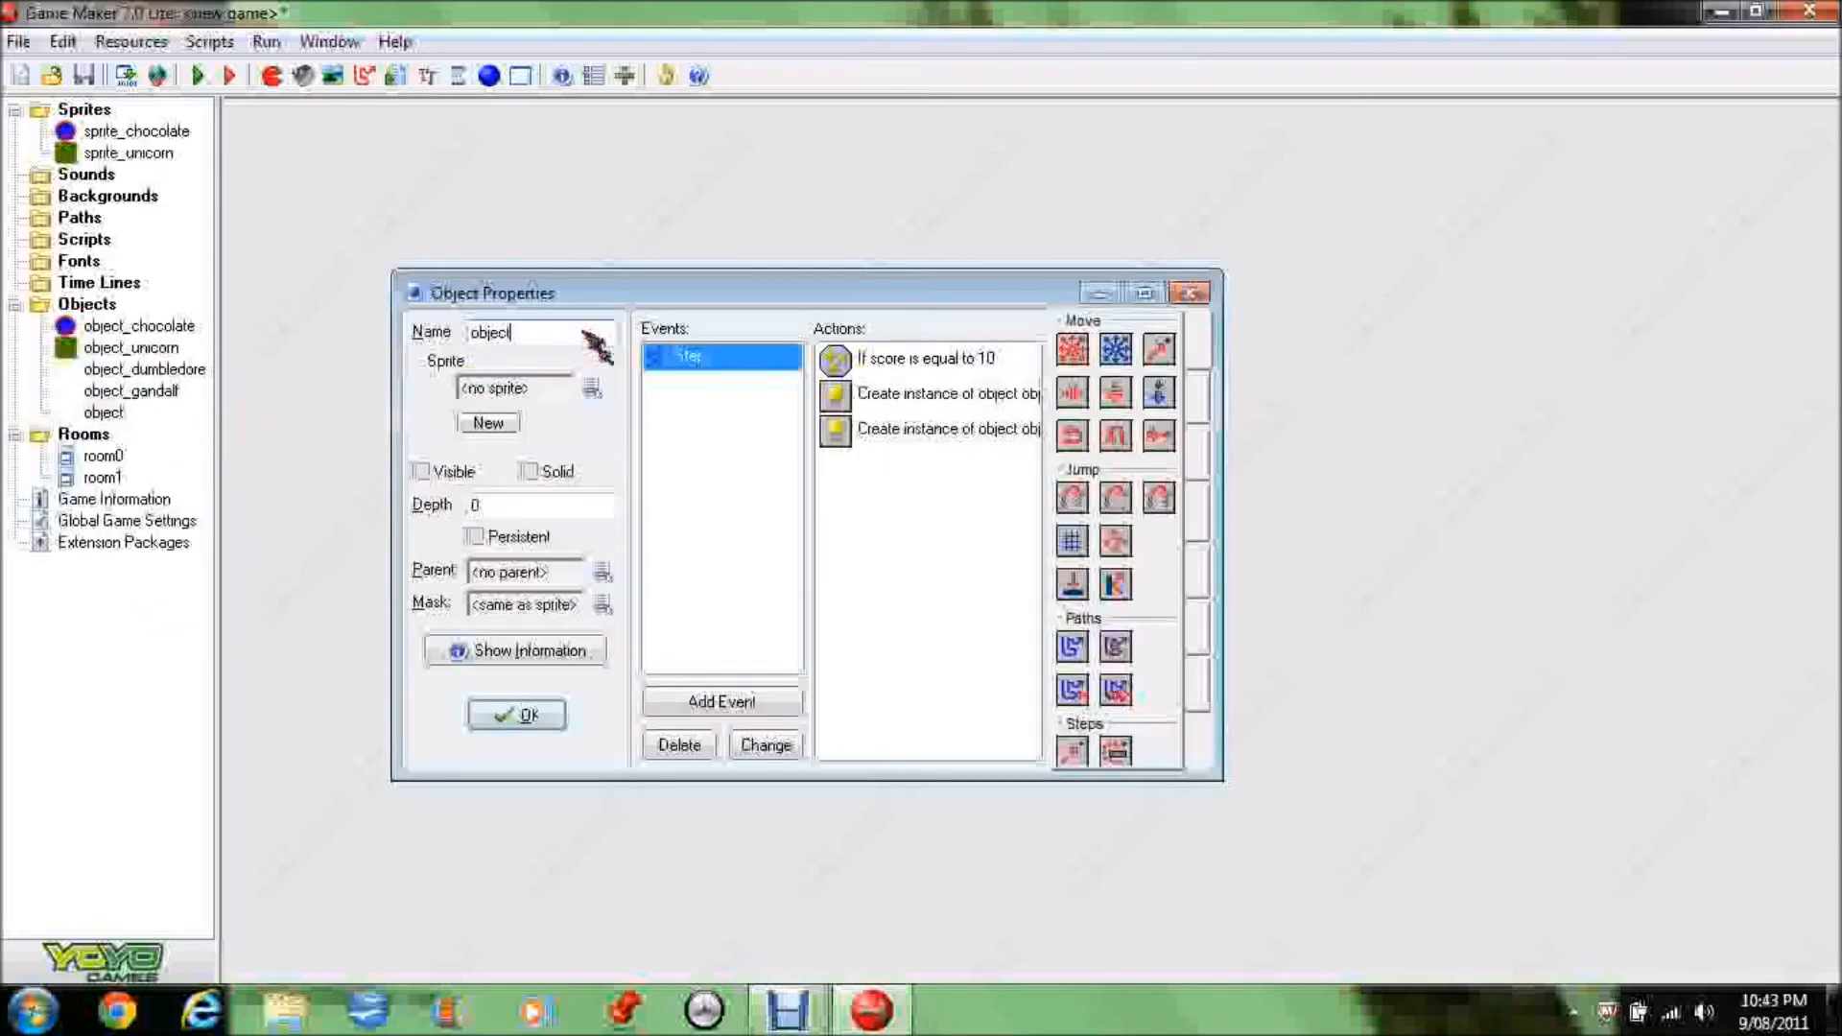
text(_)
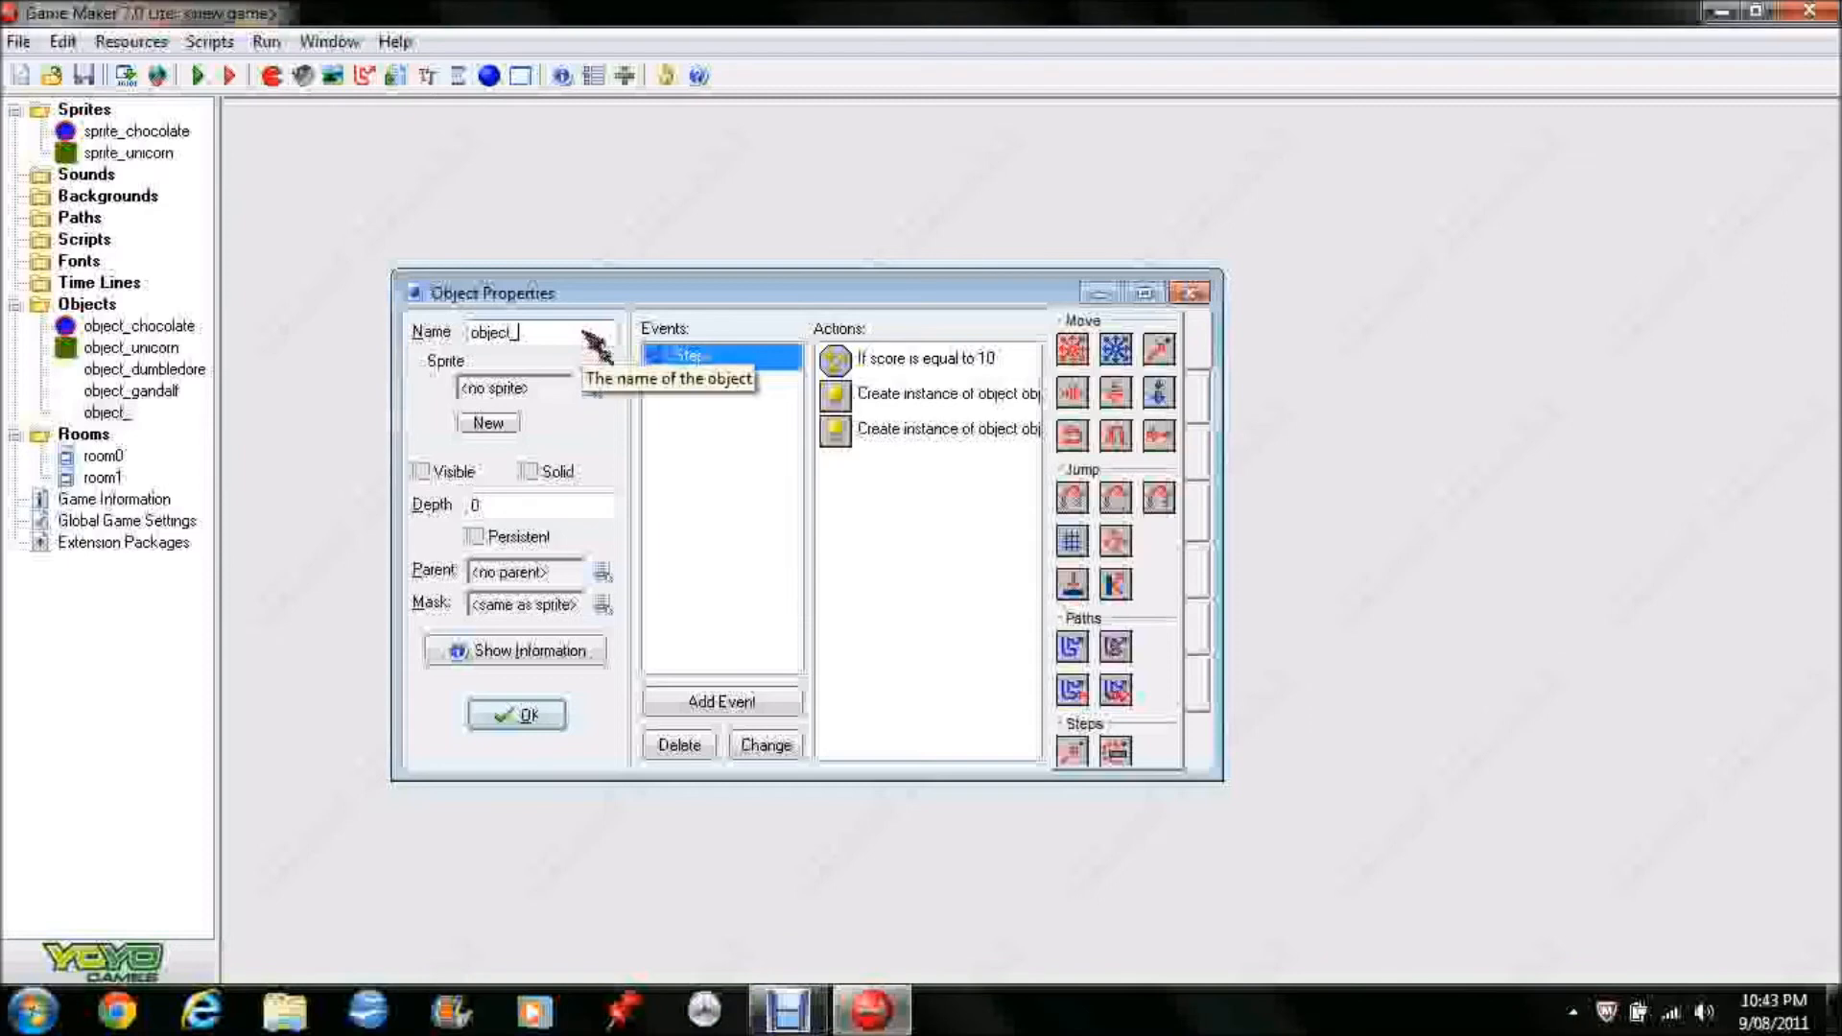
text(i_am_not)
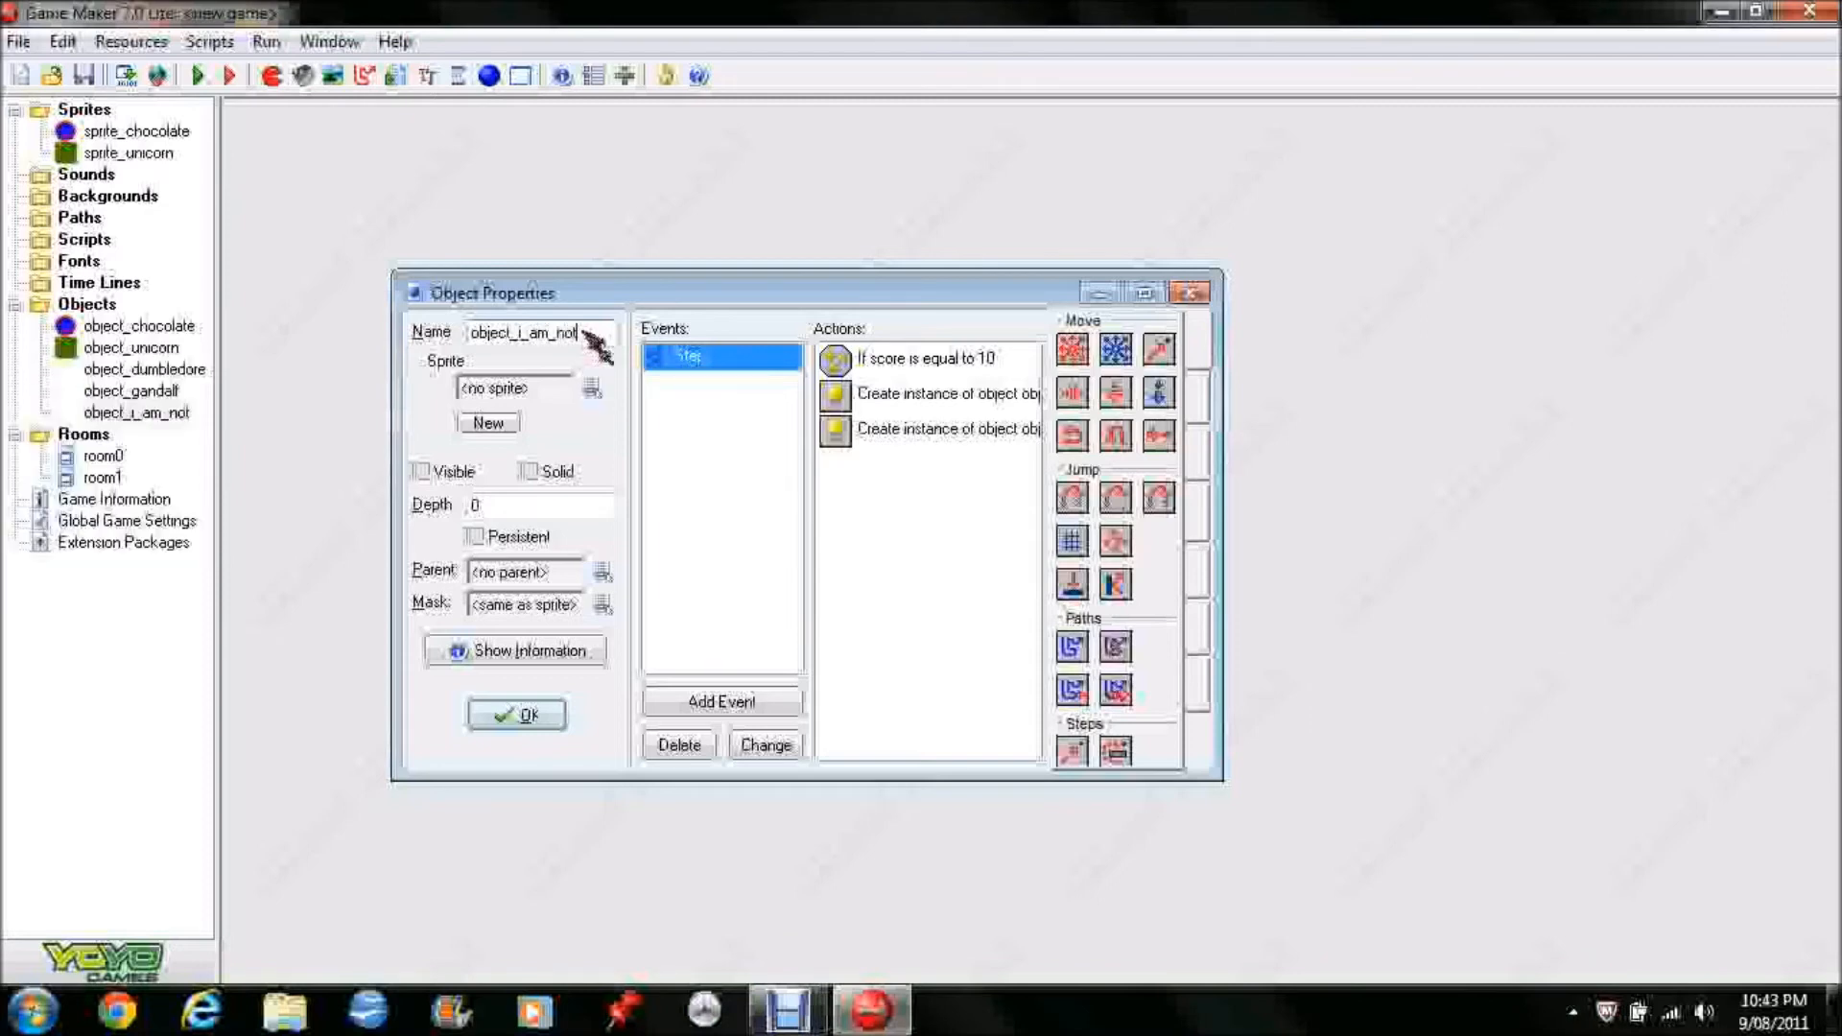
text(_A_)
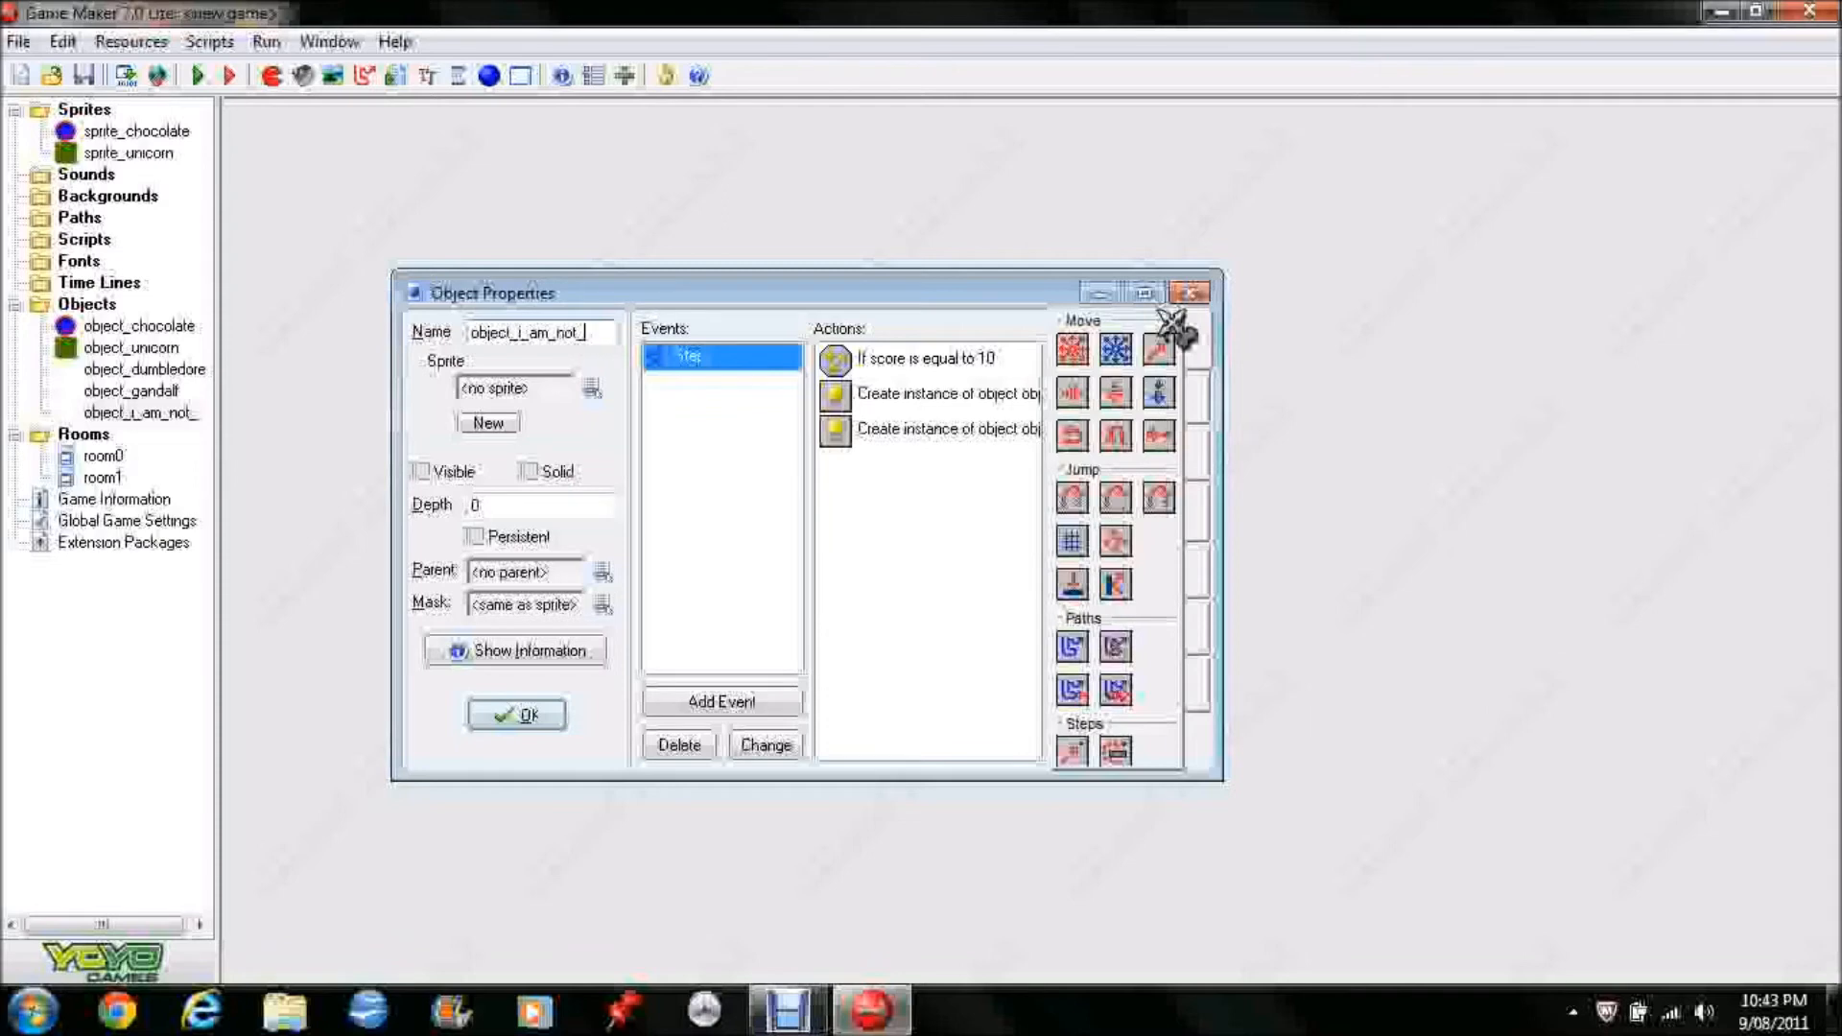
key(BackSpace)
key(BackSpace)
key(BackSpace)
key(BackSpace)
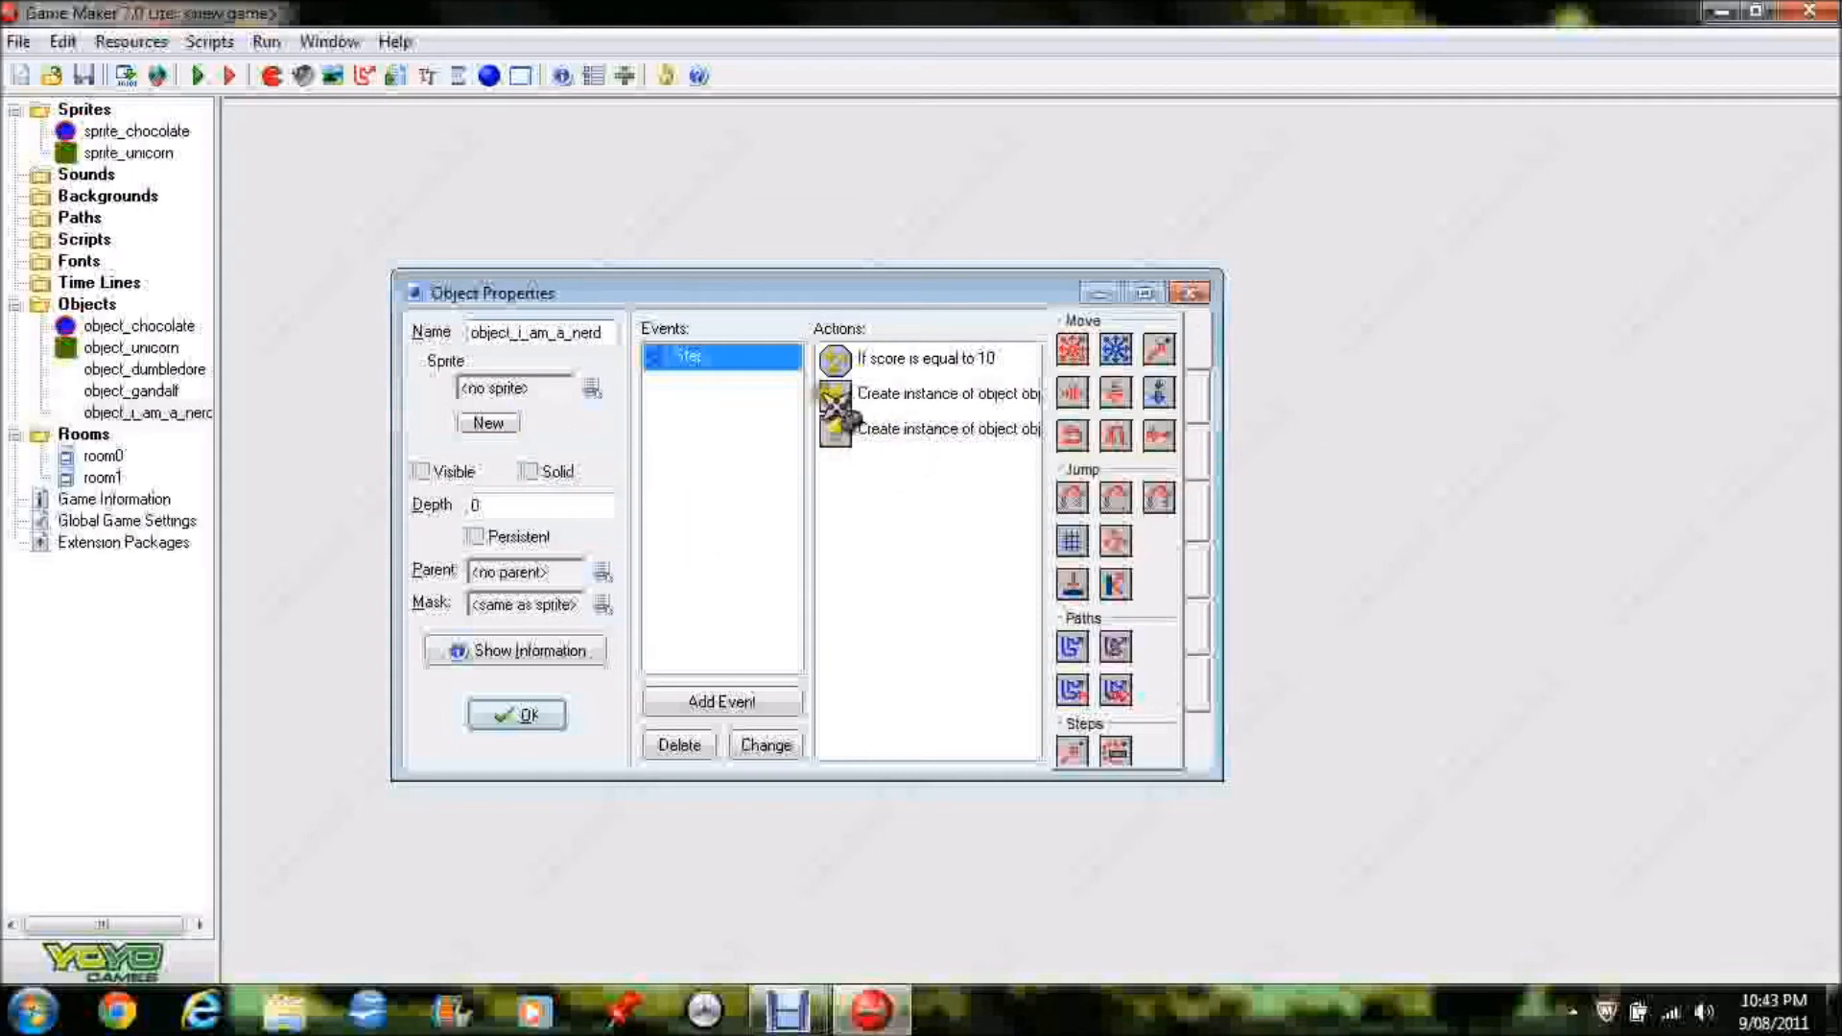
Set the score test in object_i_am_a_nerd's Step event to value 20 with the operation equal to
drag(1094, 363, 831, 386)
double_click(833, 363)
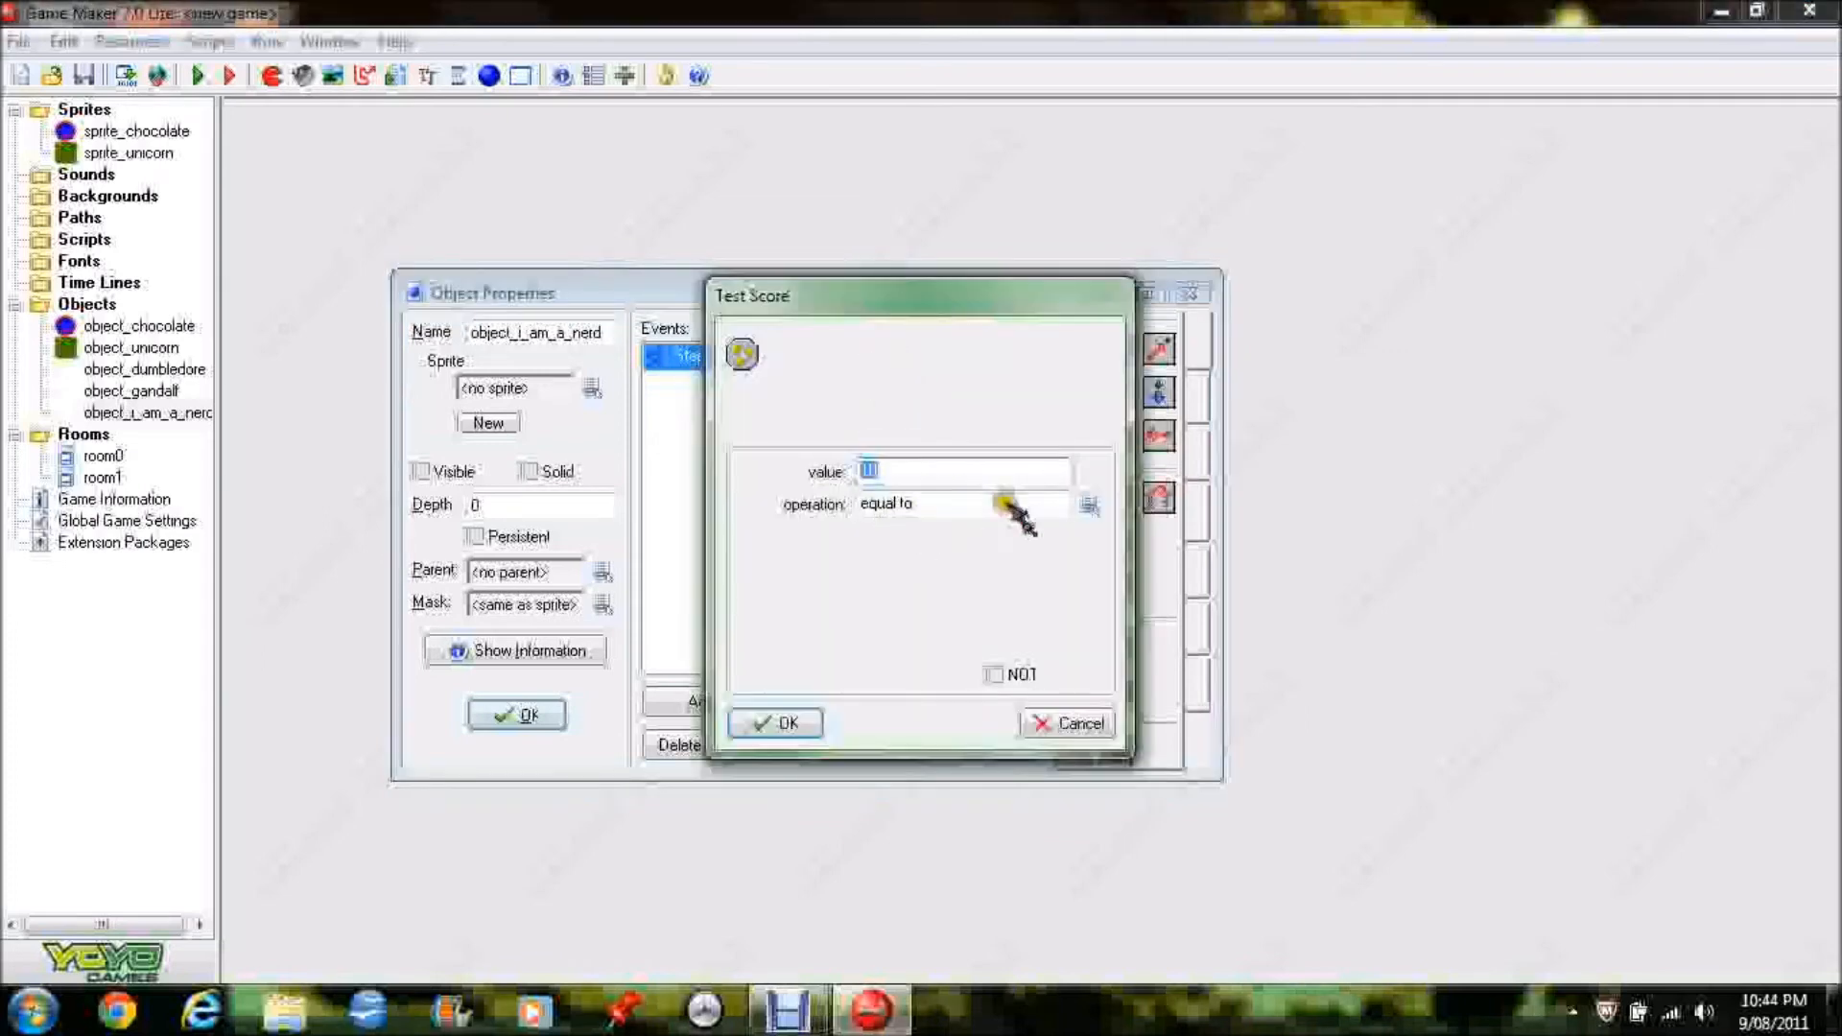
text(10)
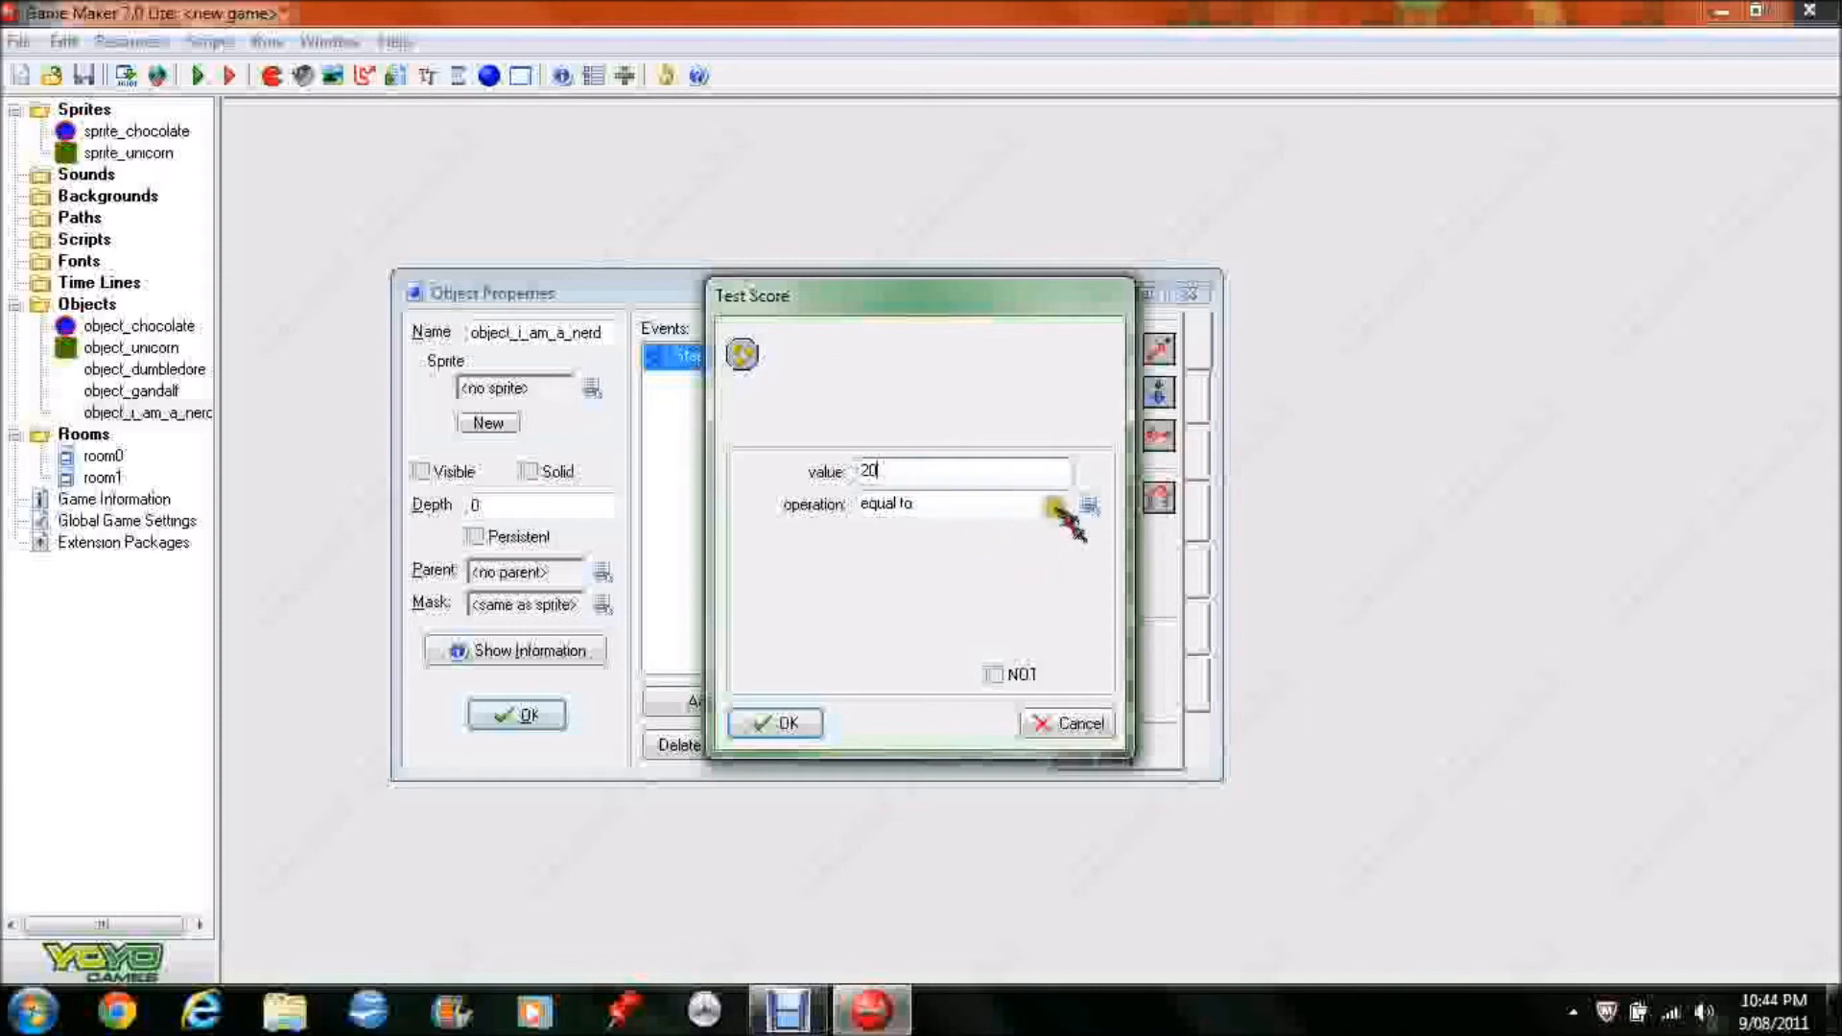
click(1088, 506)
click(1132, 525)
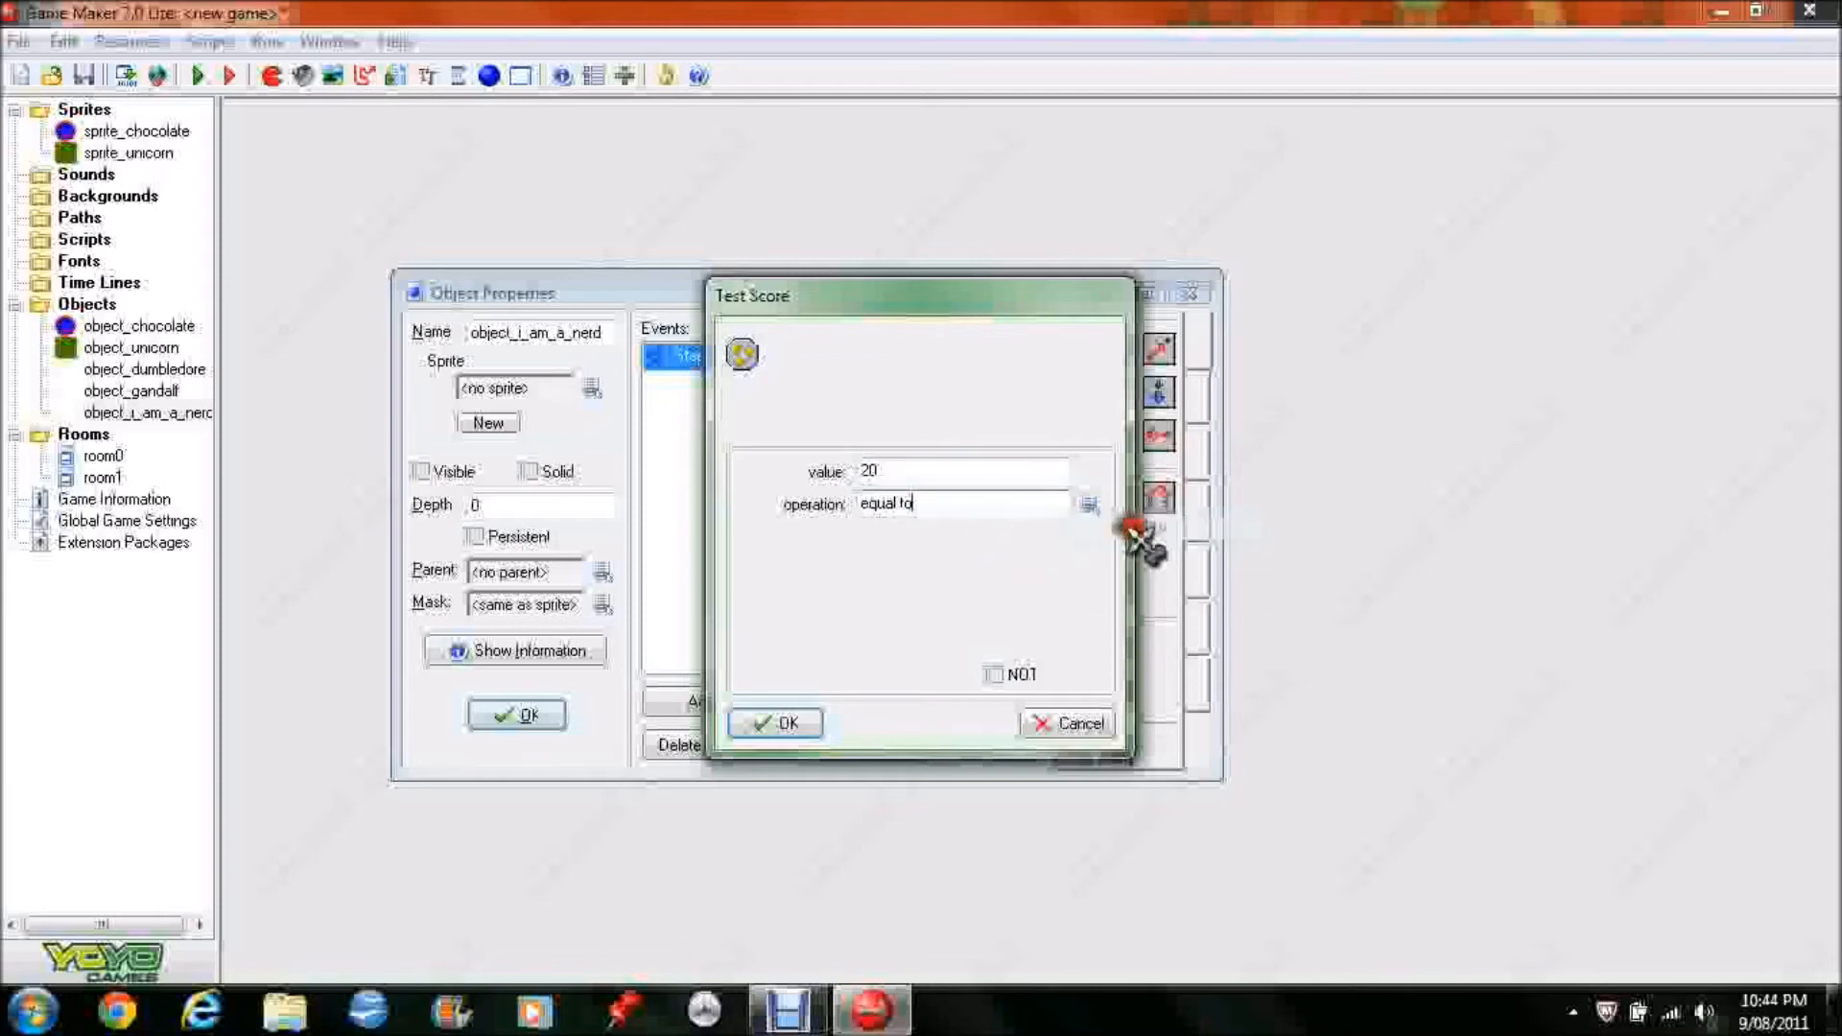
click(768, 725)
Delete both Create Instance actions from object_i_am_a_nerd's Step event
click(917, 396)
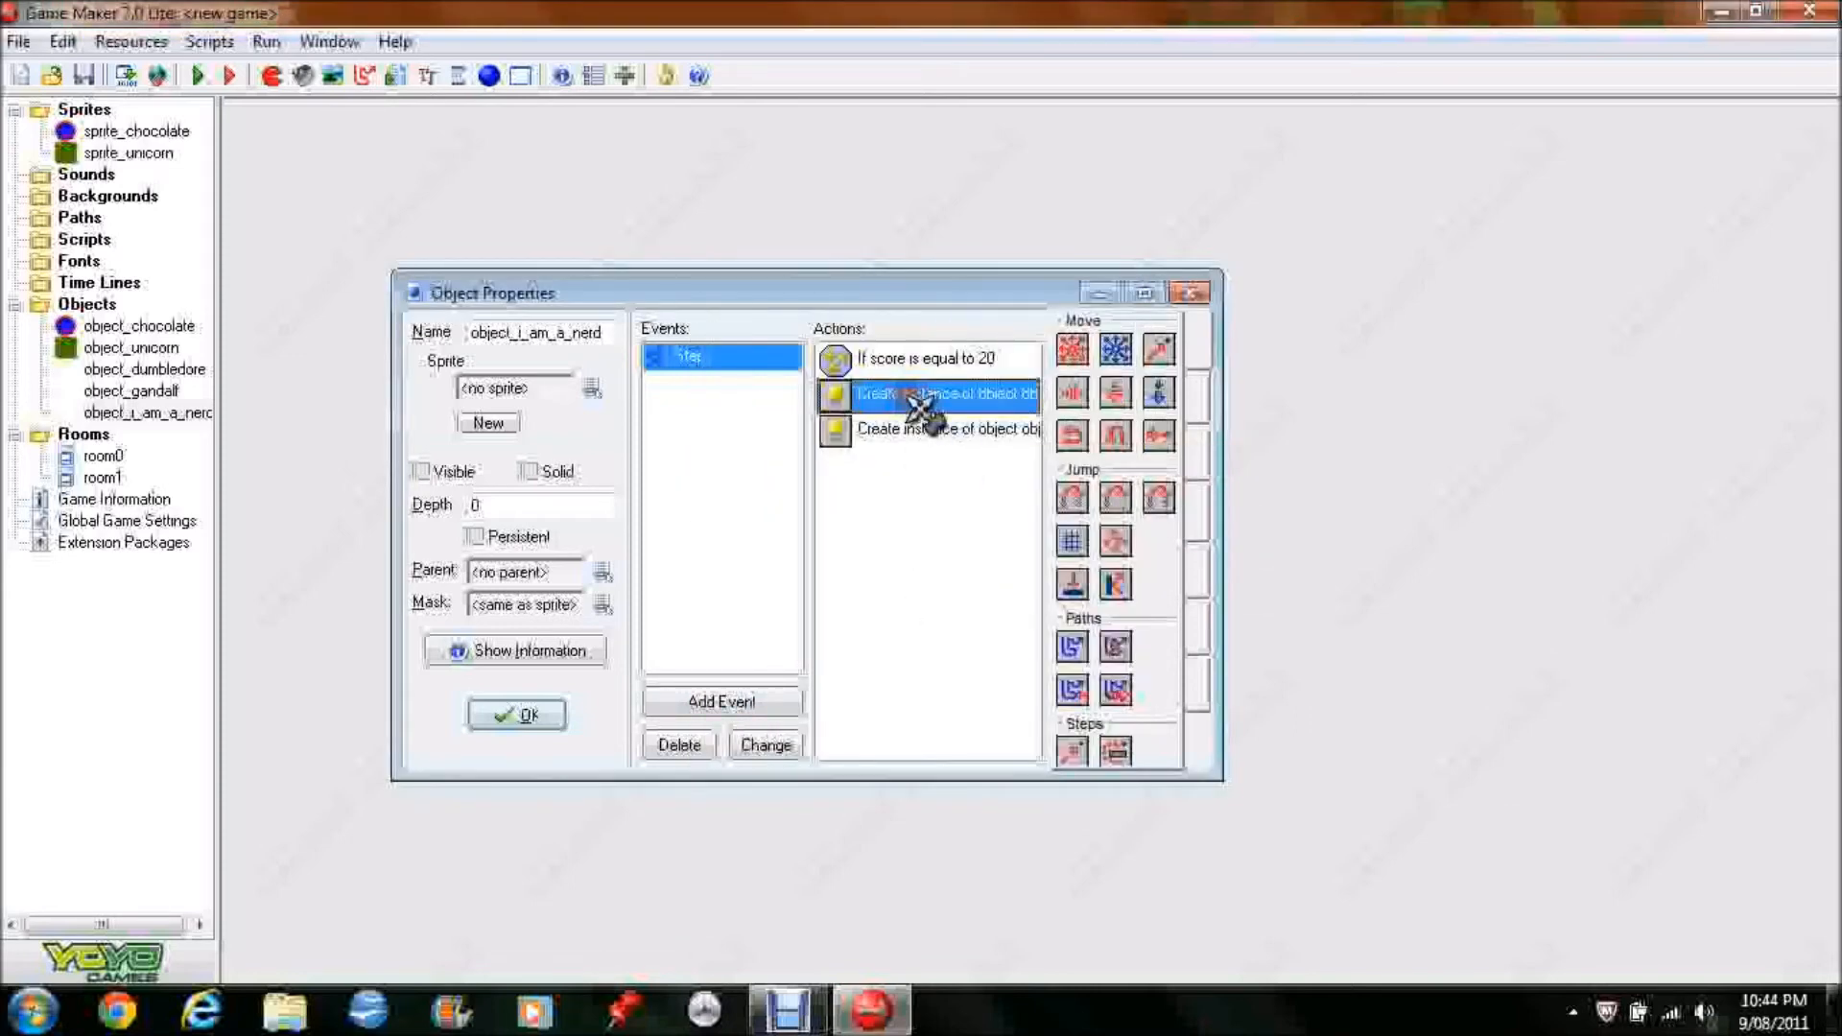
key(Delete)
key(Delete)
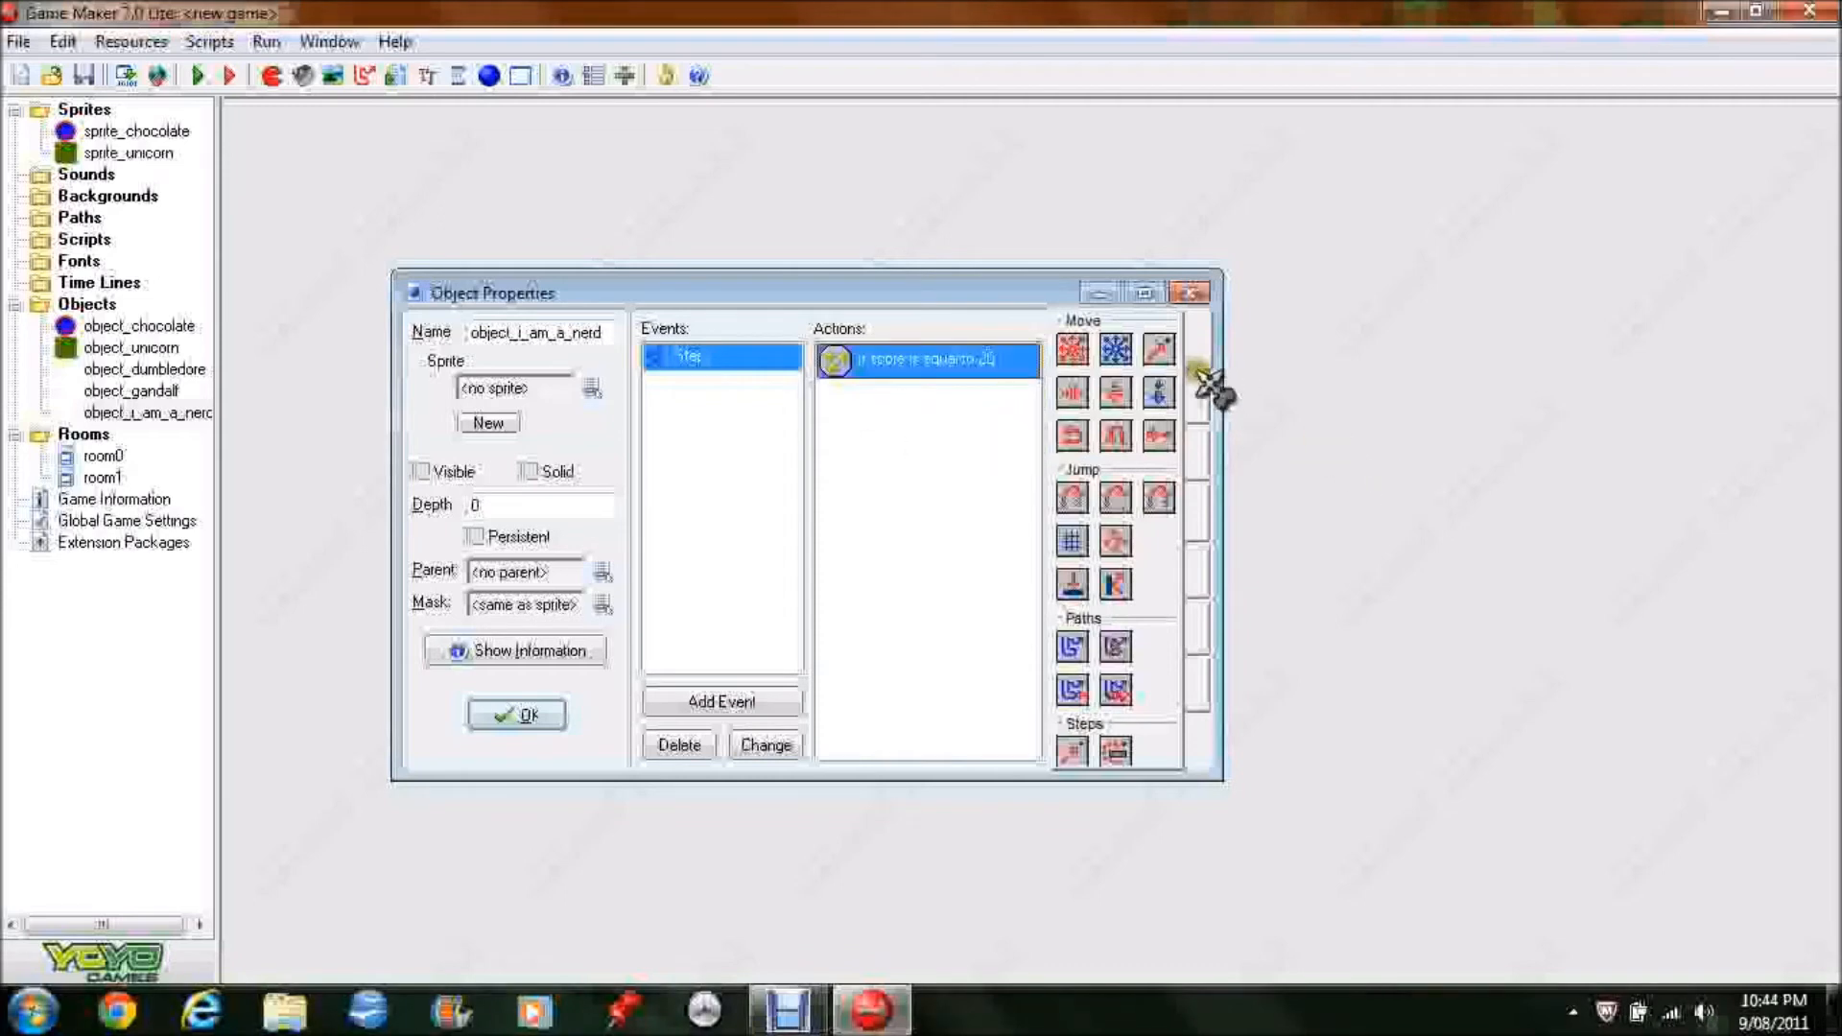
Add a Next Room action with the Fade out and in transition under object_i_am_a_nerd's score test, and save the object
click(1205, 391)
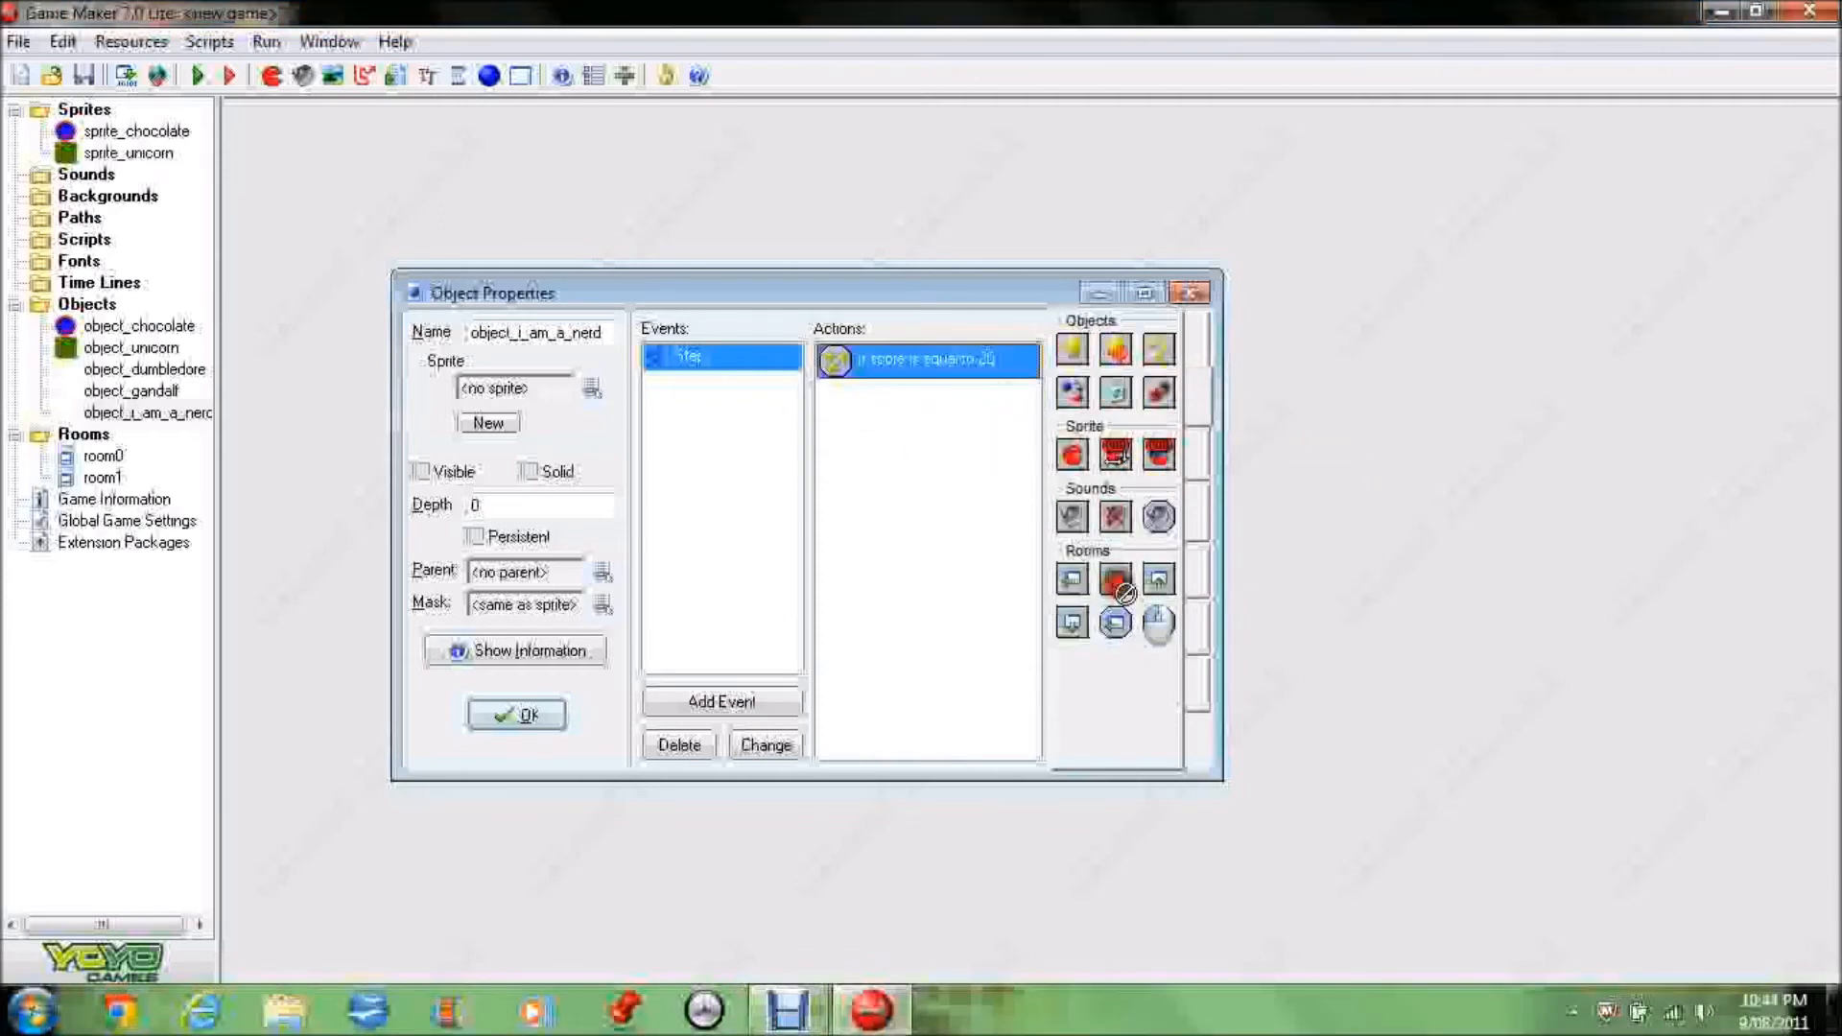
drag(1125, 593, 900, 474)
click(1049, 474)
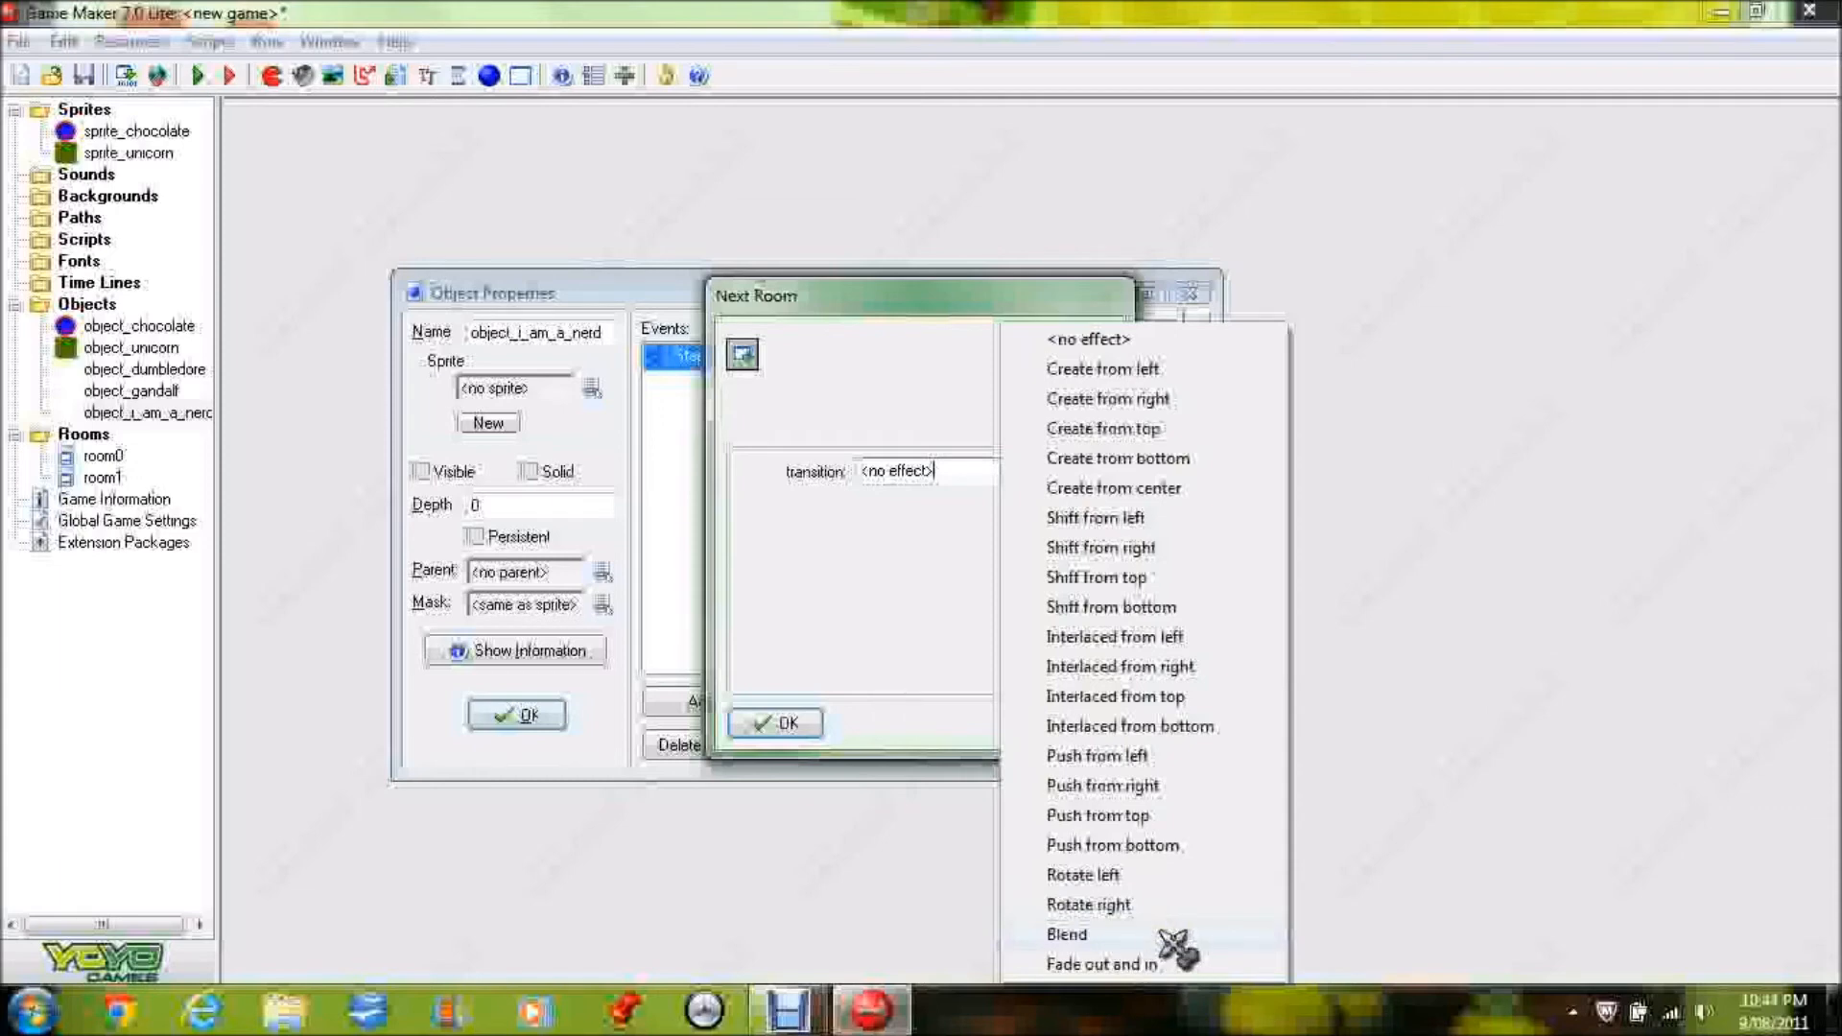
click(1113, 964)
click(797, 722)
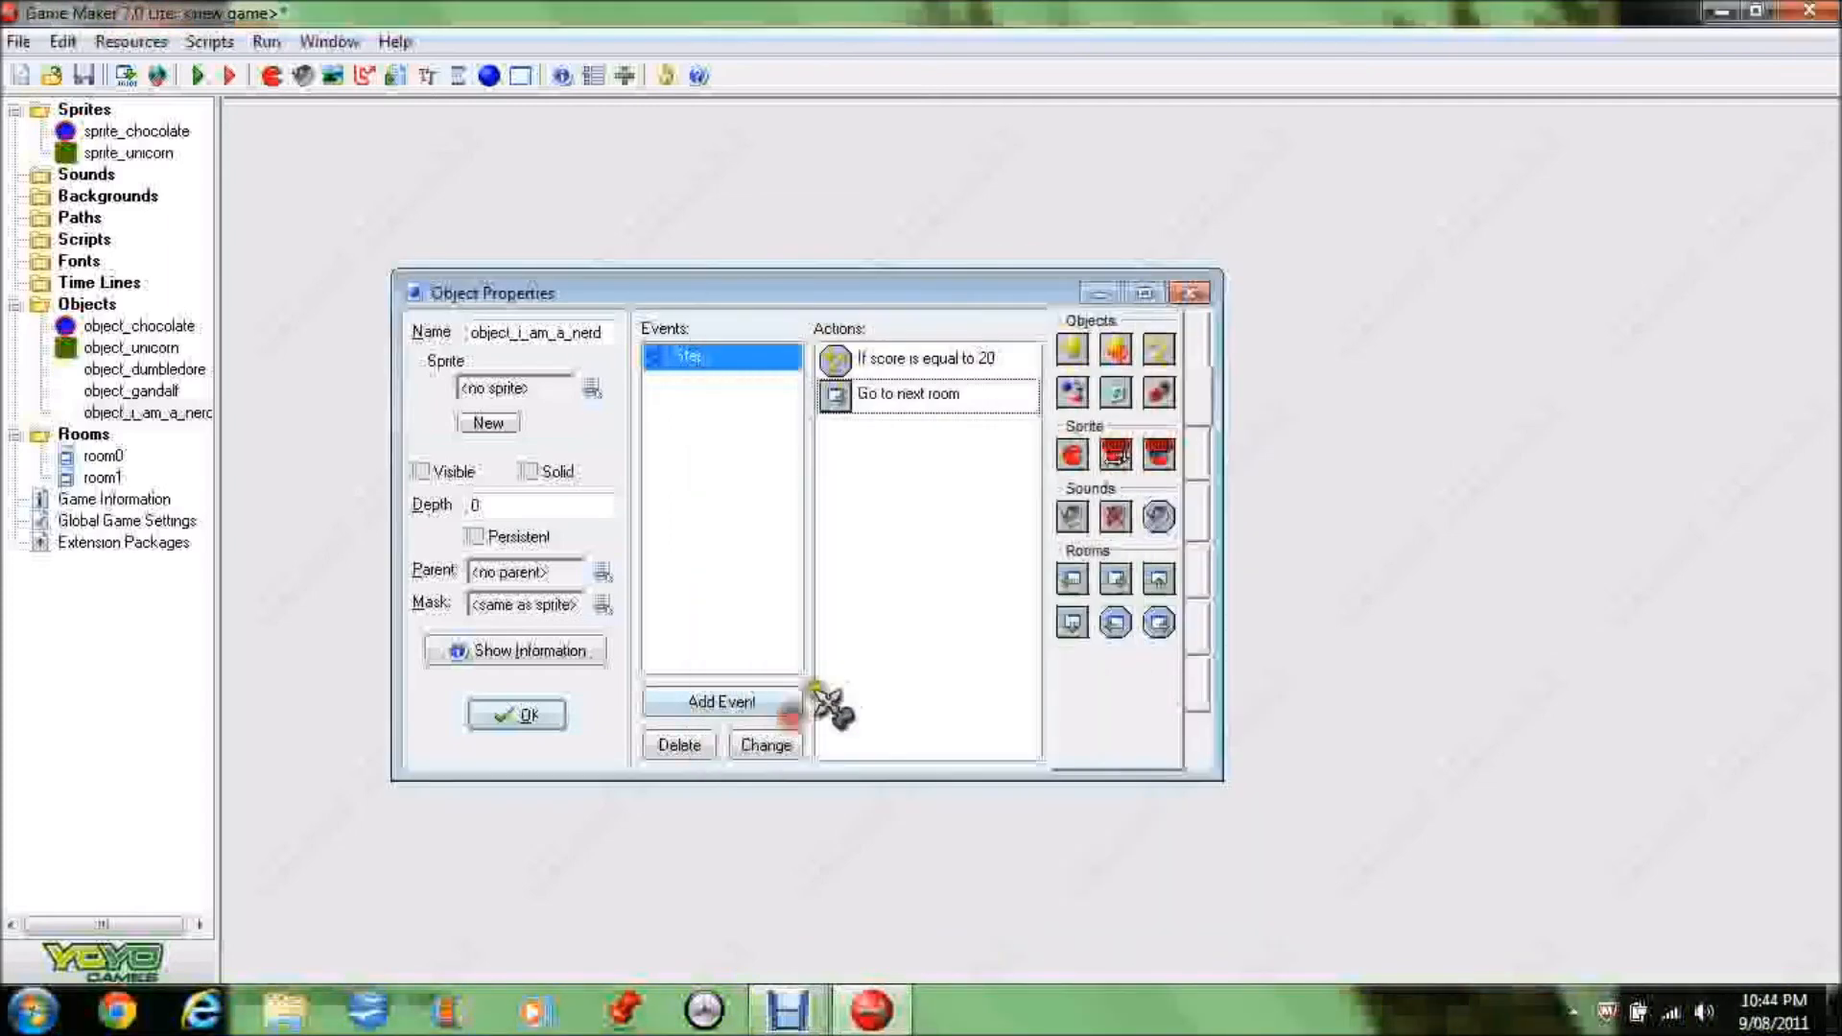
click(528, 727)
Open room1 and place an instance of object_gandalf on the wall at the room's upper-left corner
click(101, 478)
double_click(101, 477)
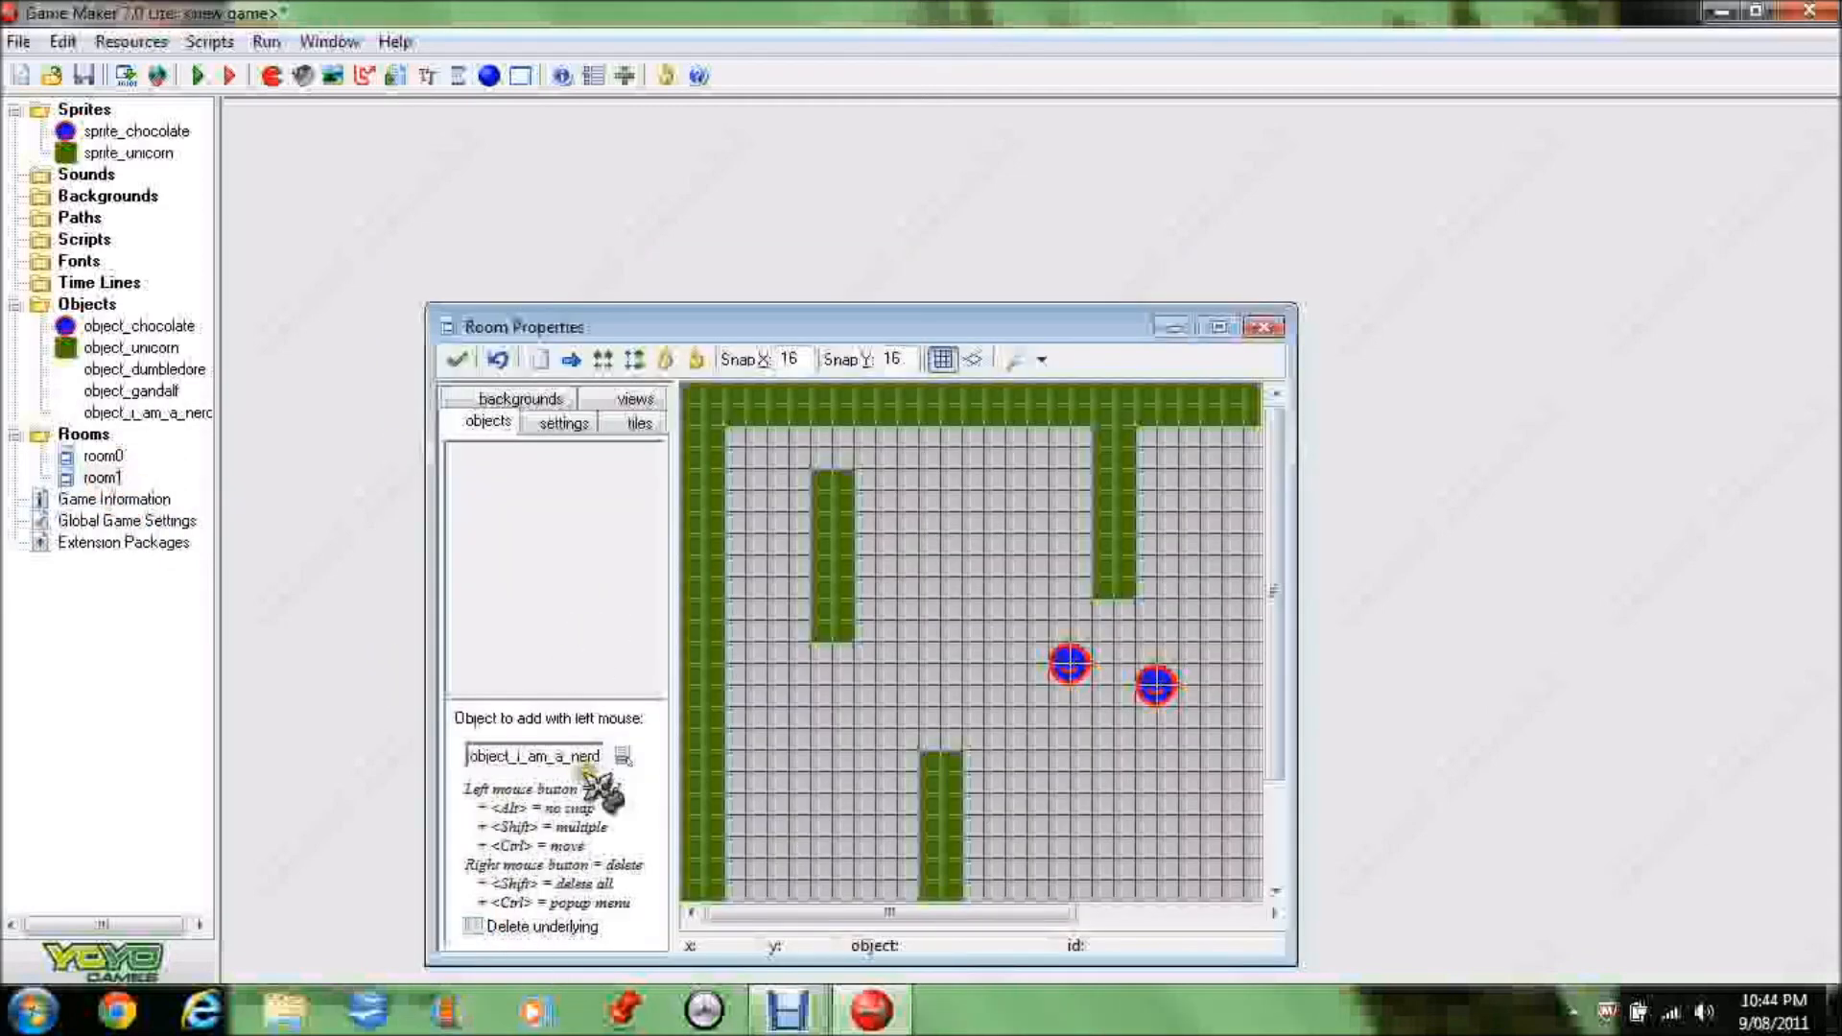
click(622, 757)
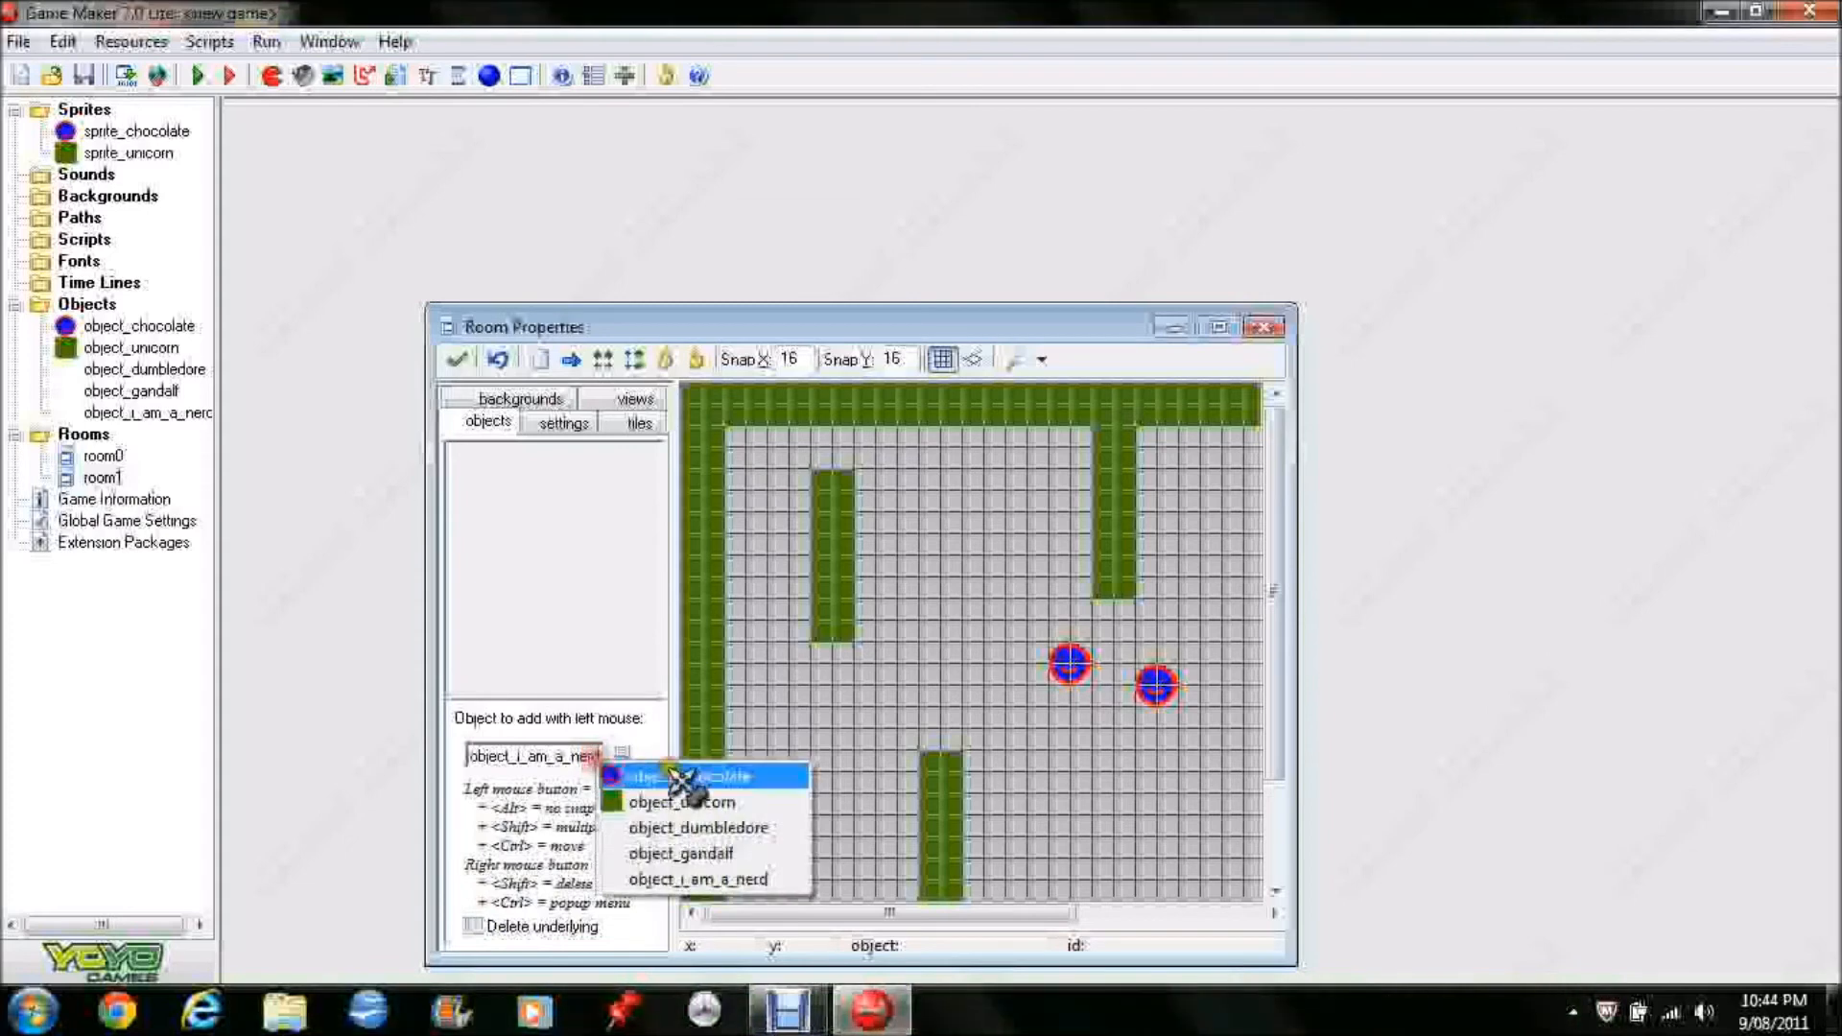
click(693, 853)
click(705, 403)
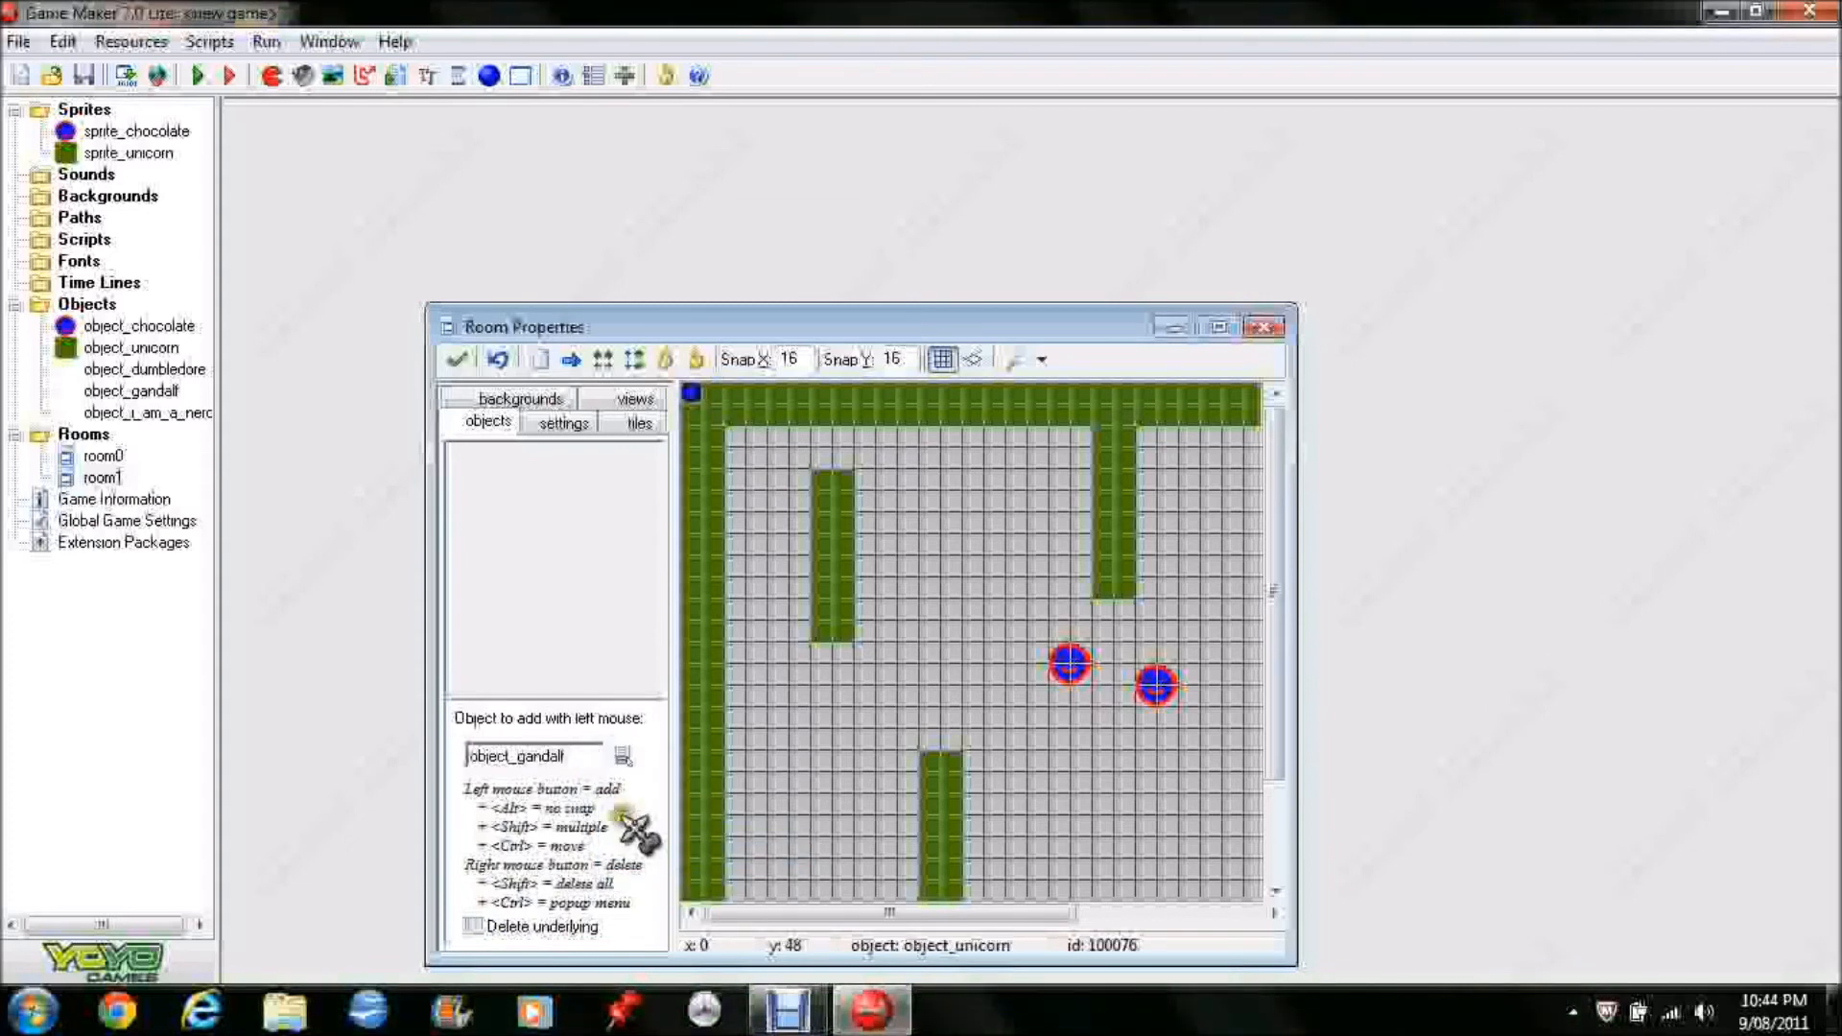
Place an instance of object_i_am_a_nerd beside the object_gandalf instance in room1, and save the room
click(622, 756)
click(697, 878)
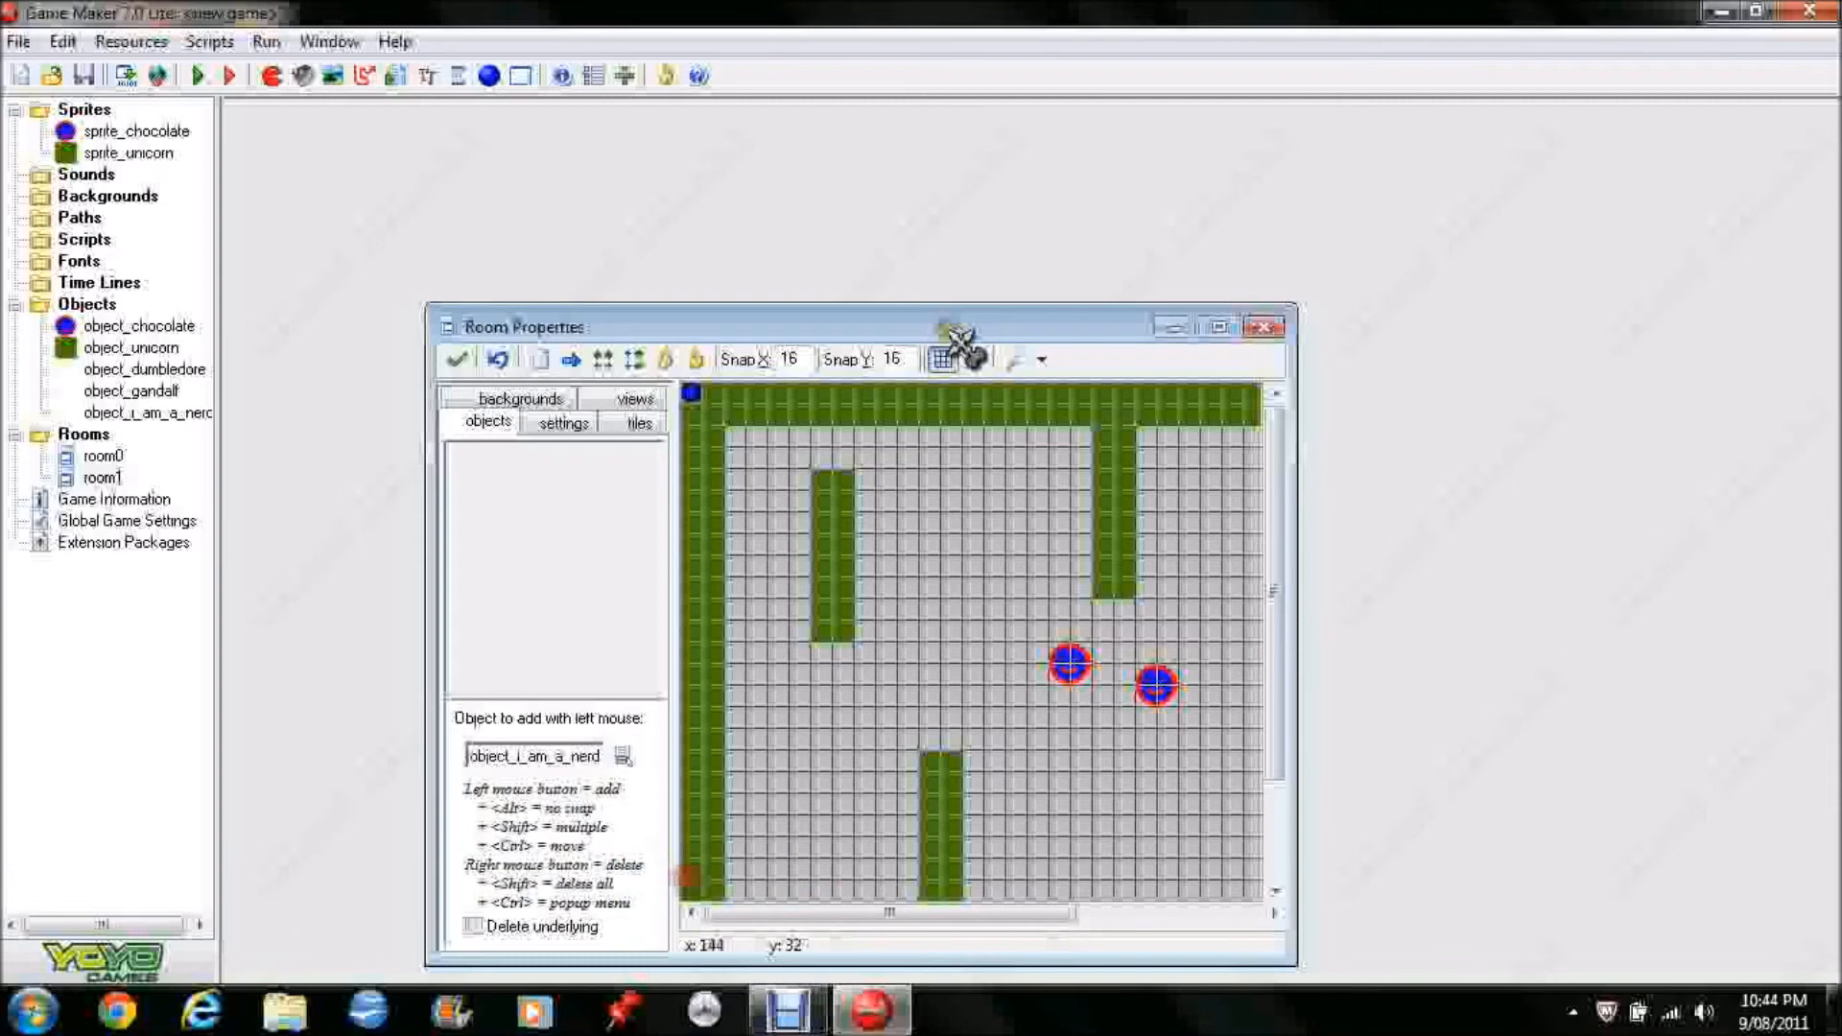
click(727, 401)
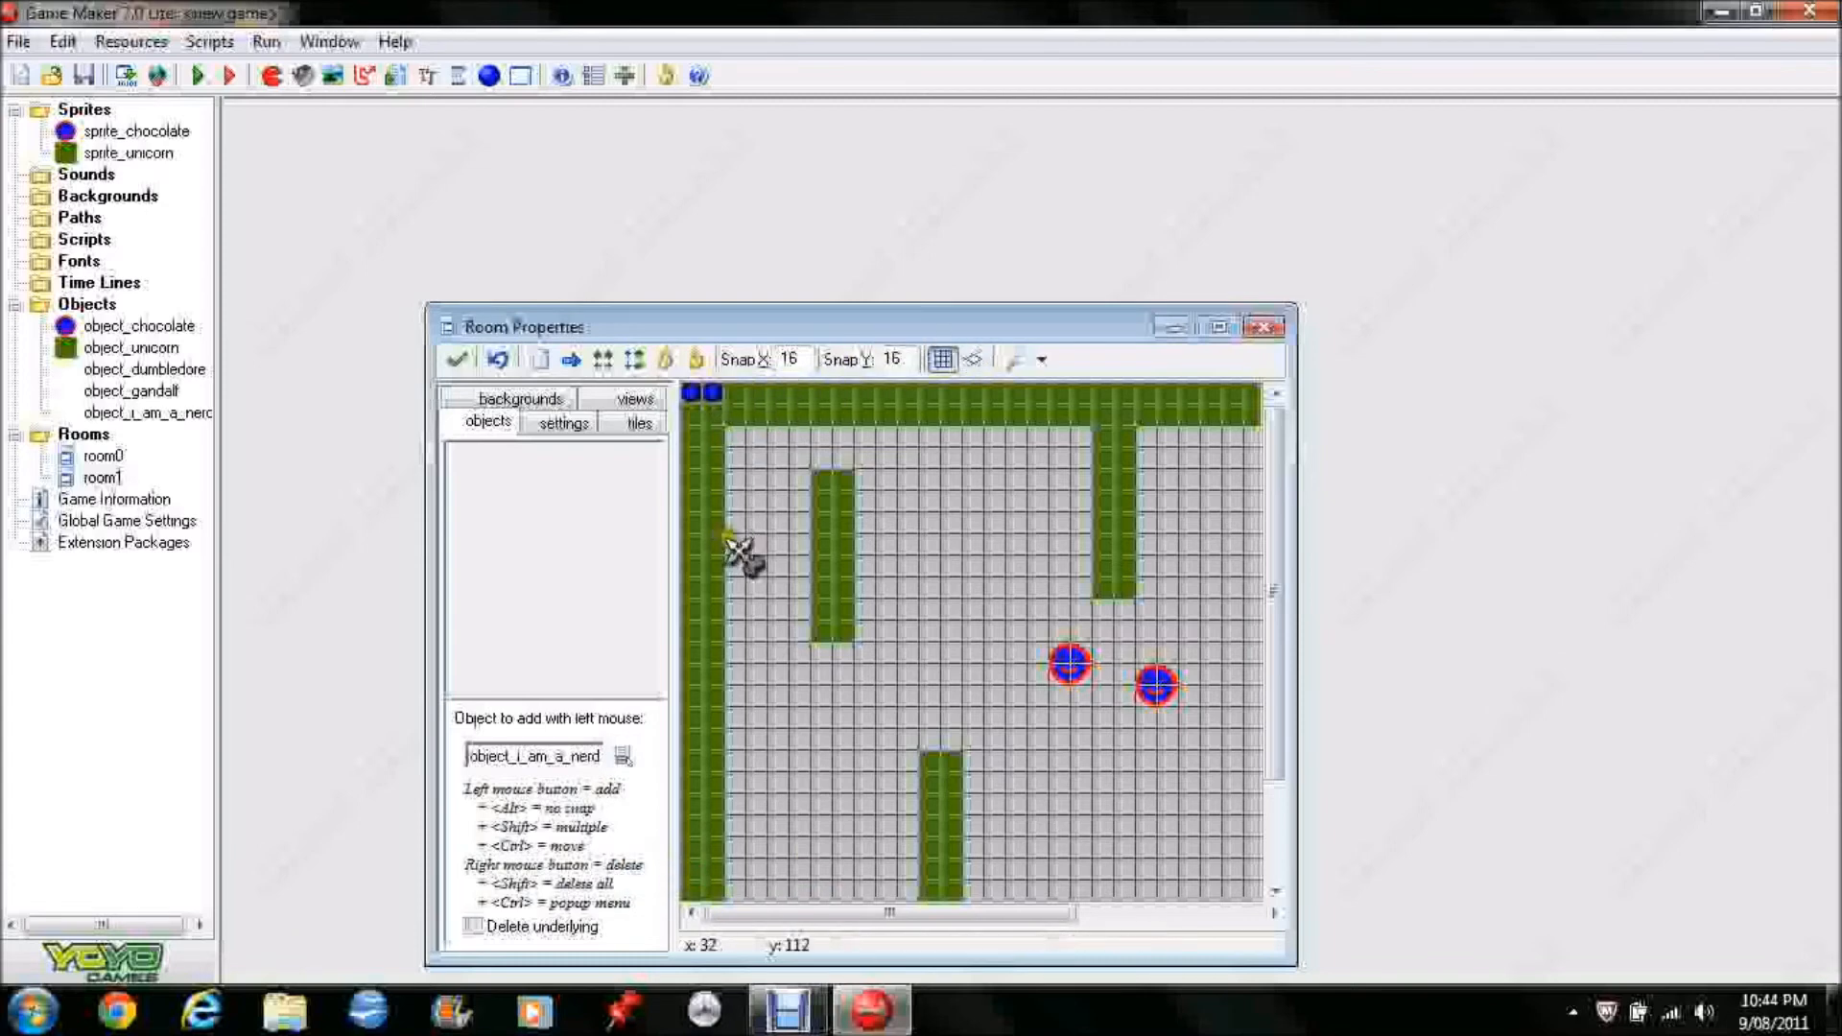
click(461, 360)
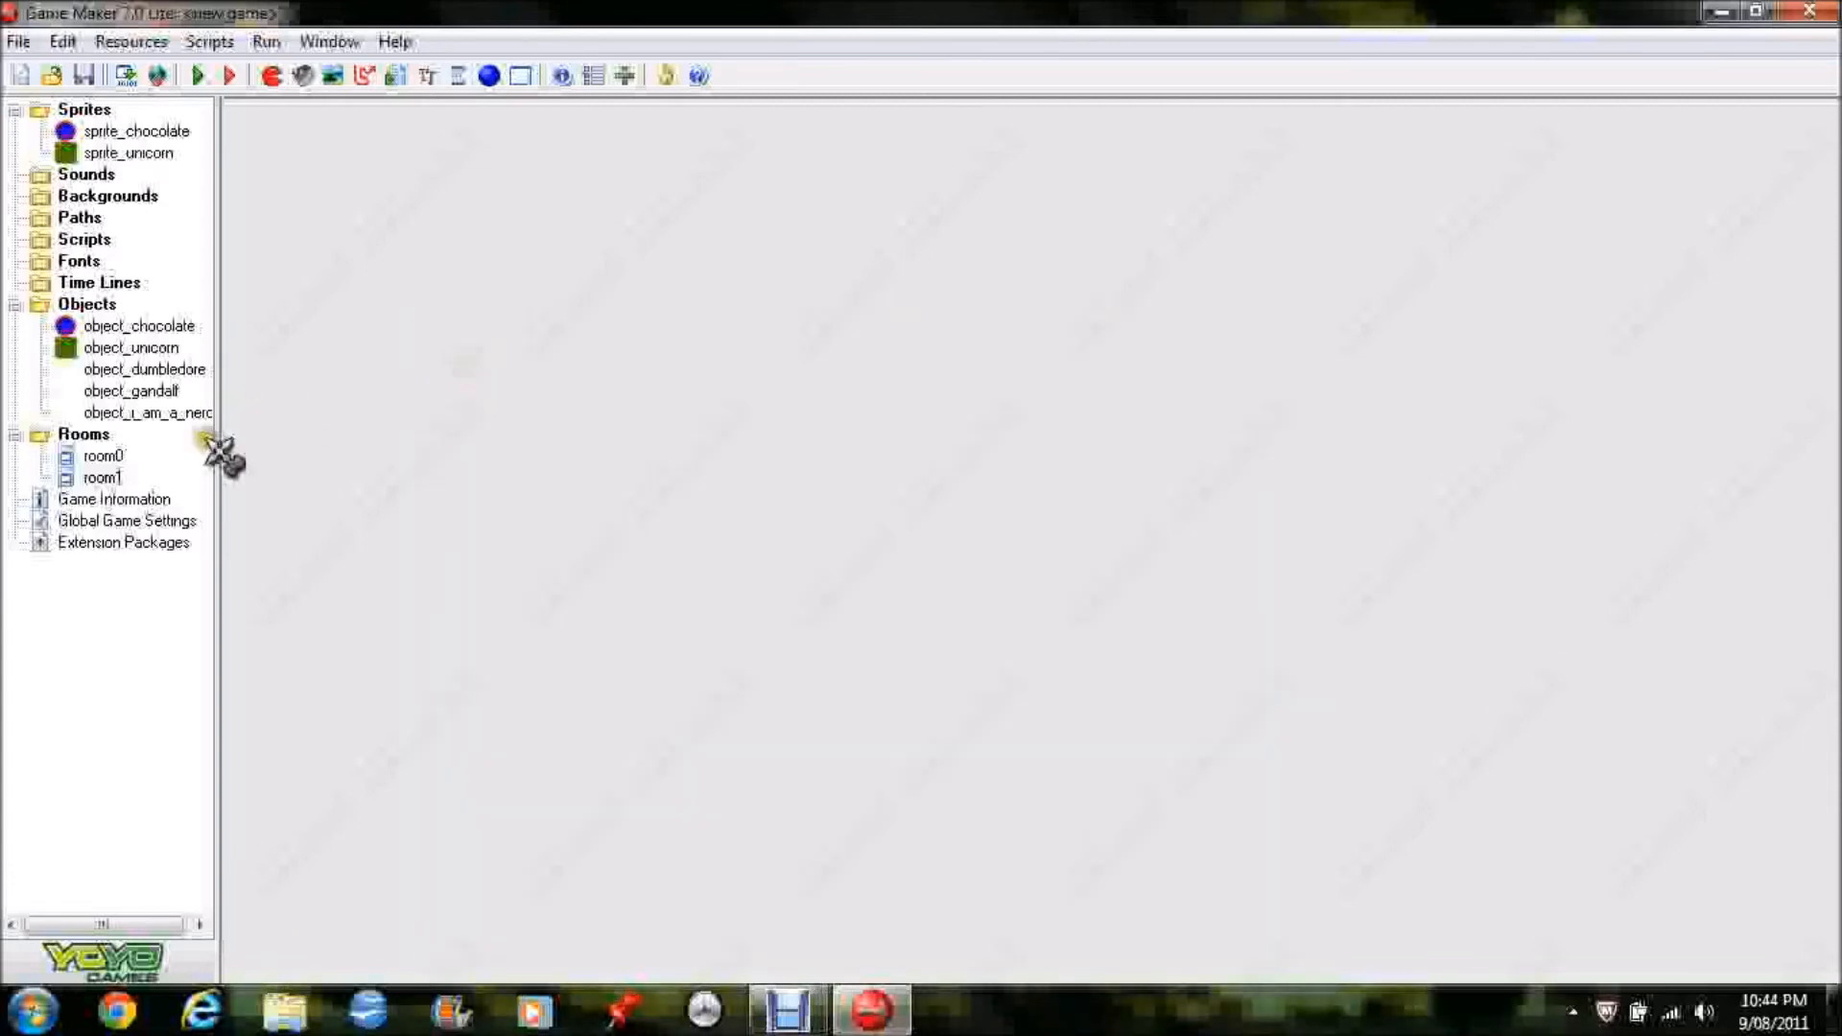
Create an empty third room, save it, and check its width and height settings
right_click(93, 440)
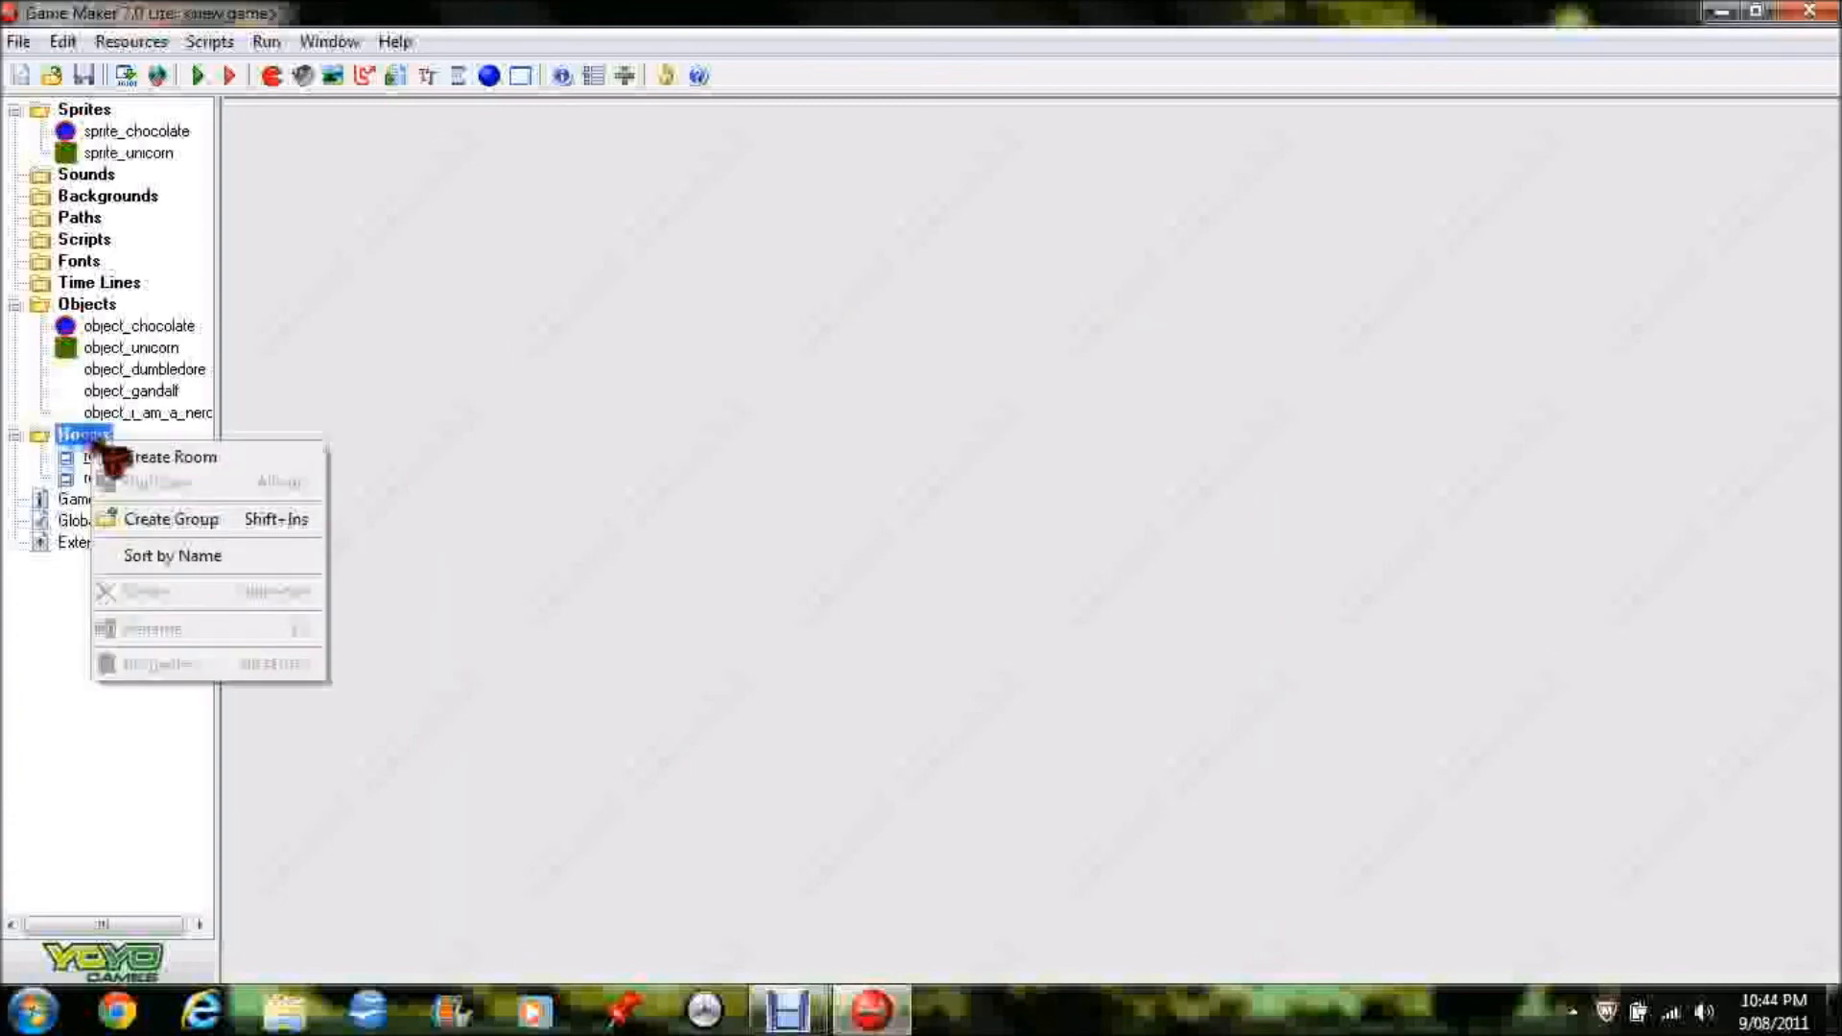
click(177, 461)
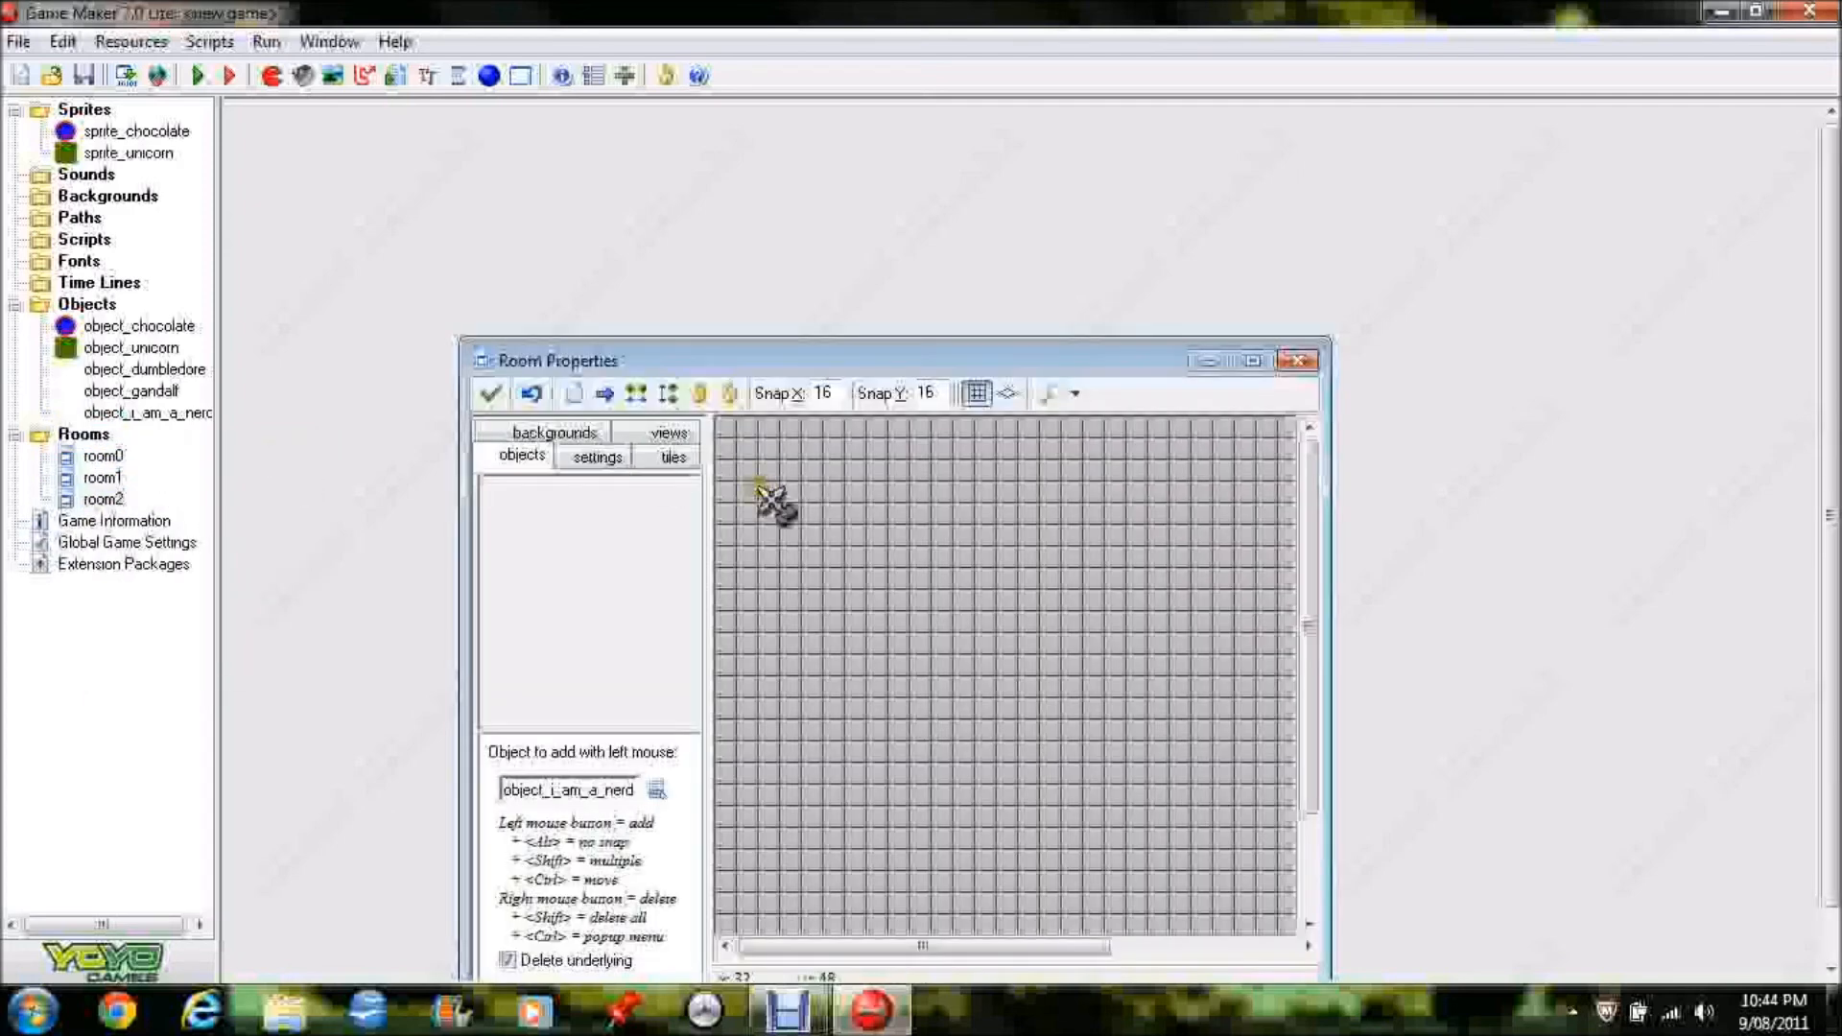
click(495, 393)
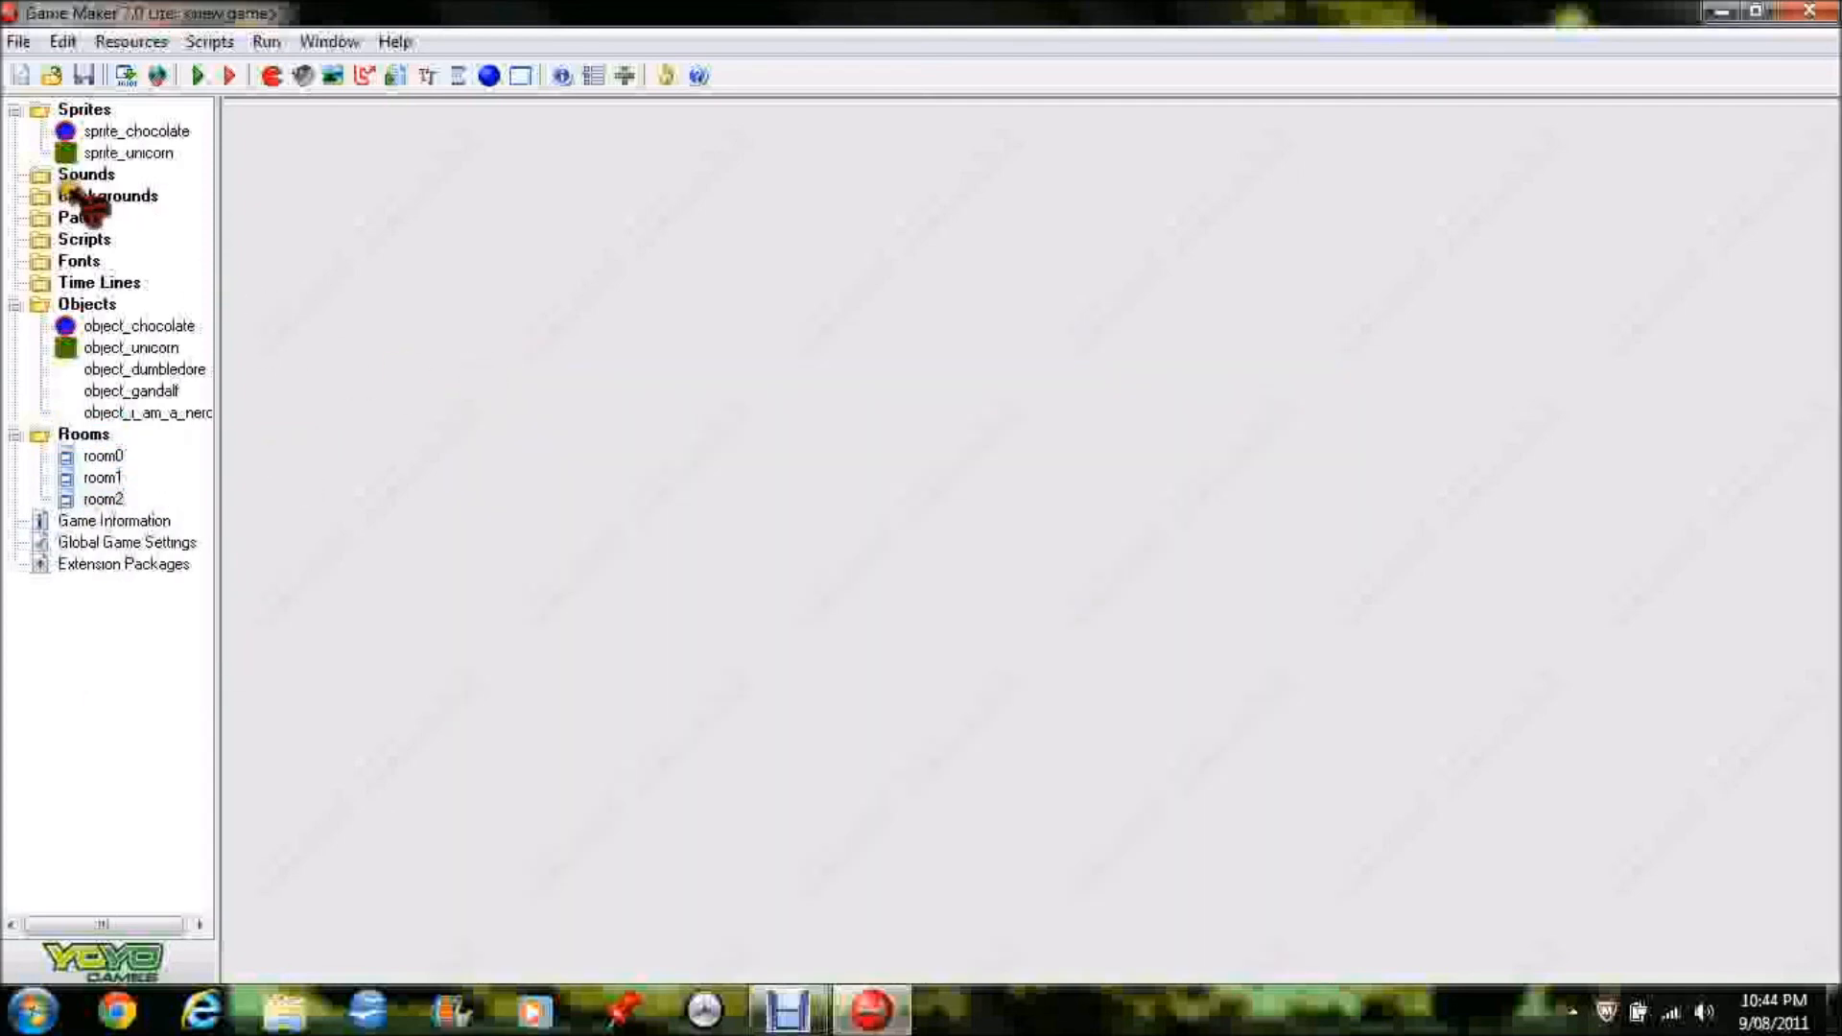
double_click(96, 499)
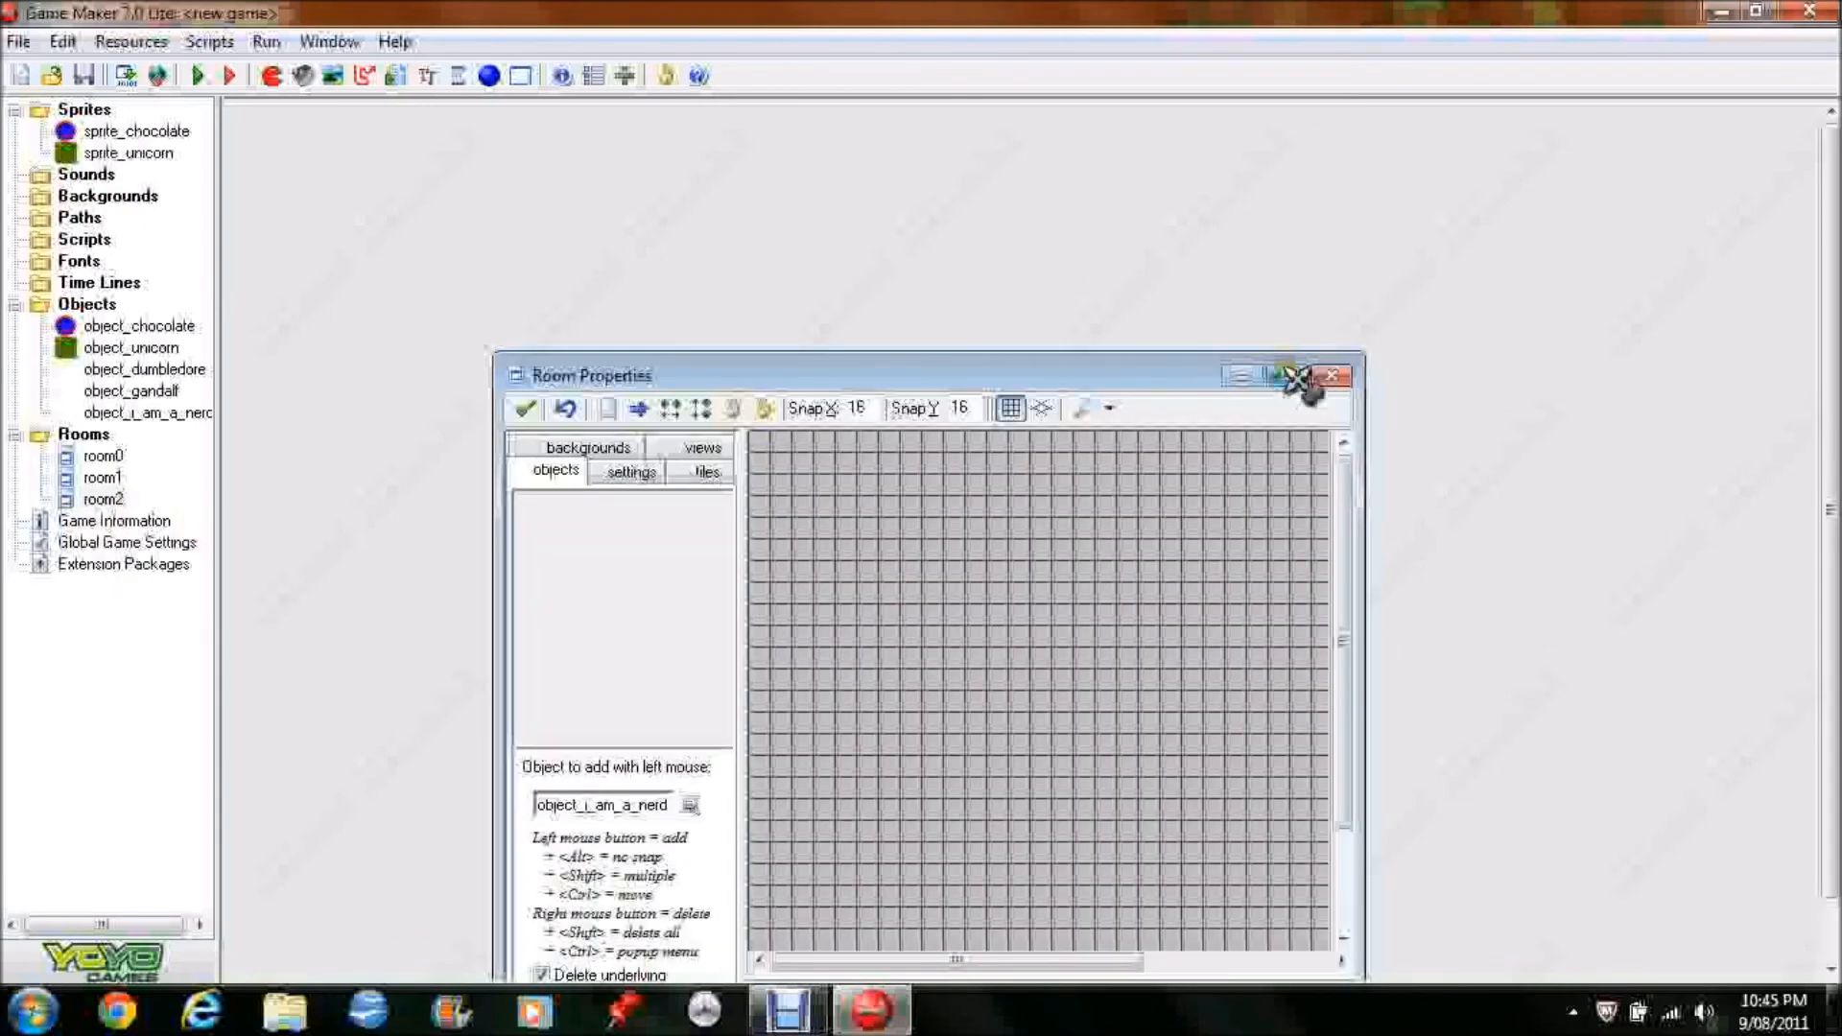
click(1282, 374)
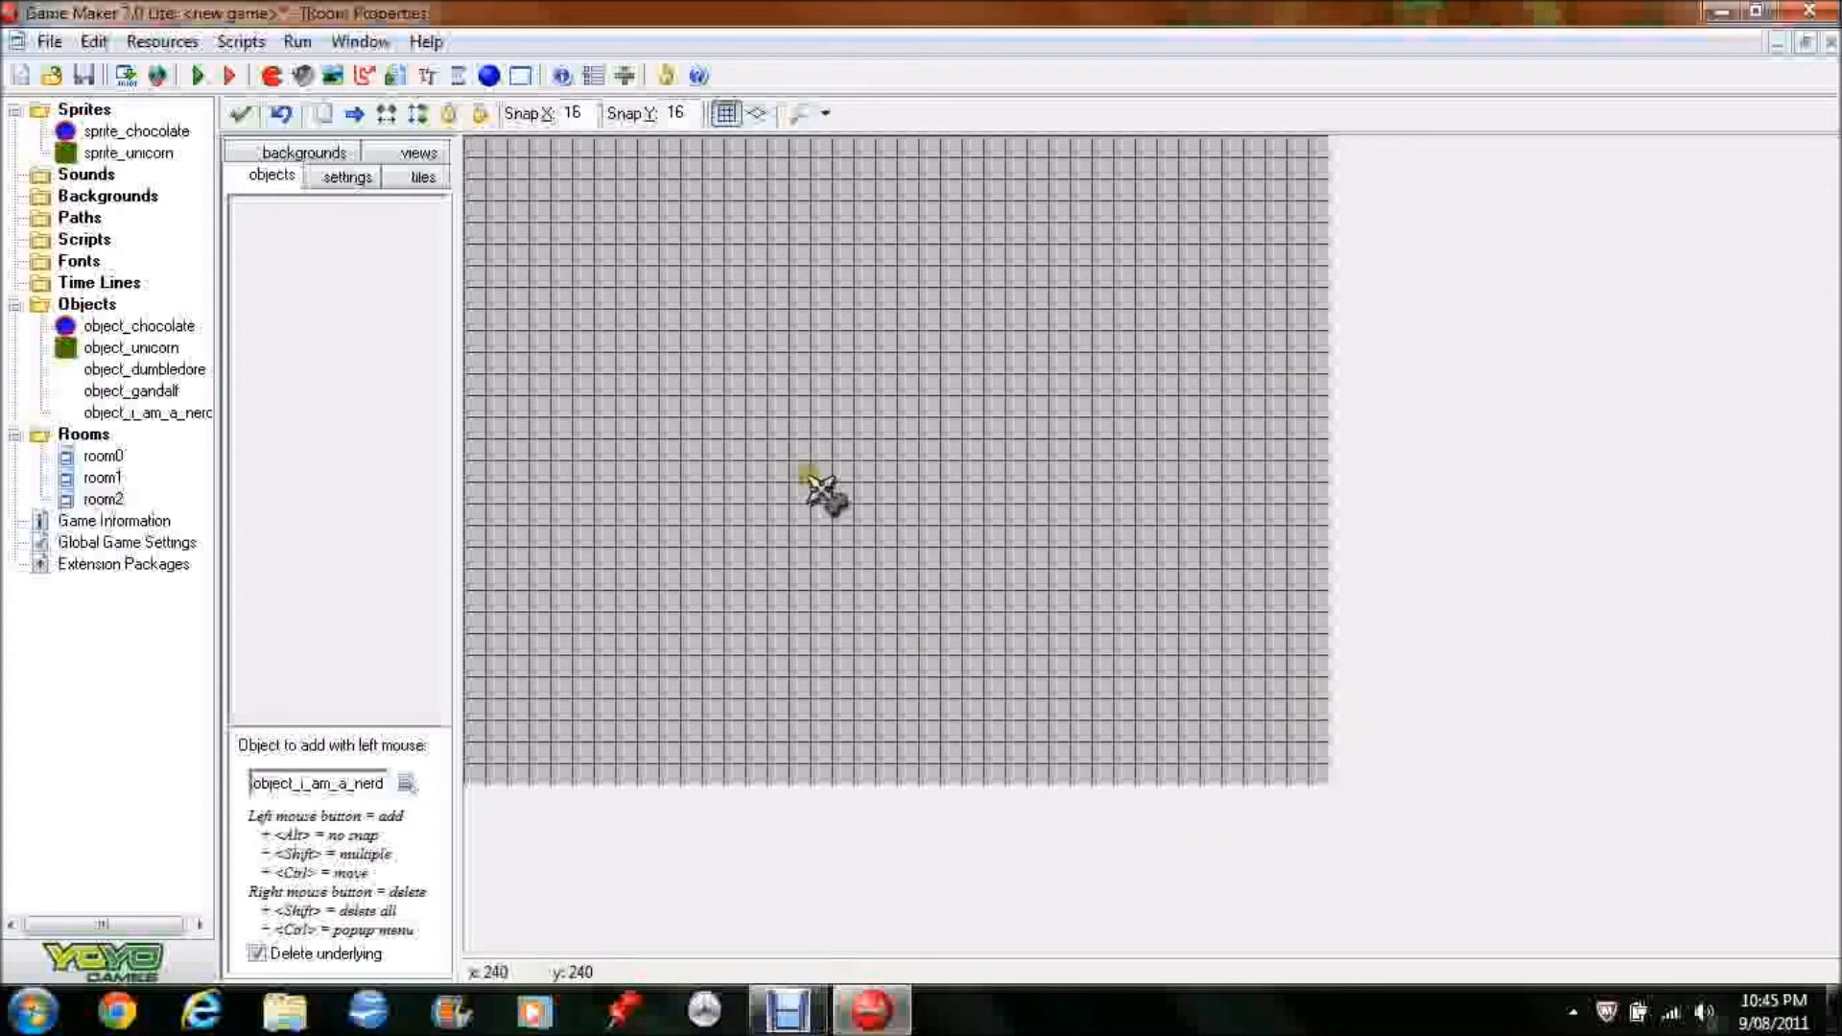
click(345, 178)
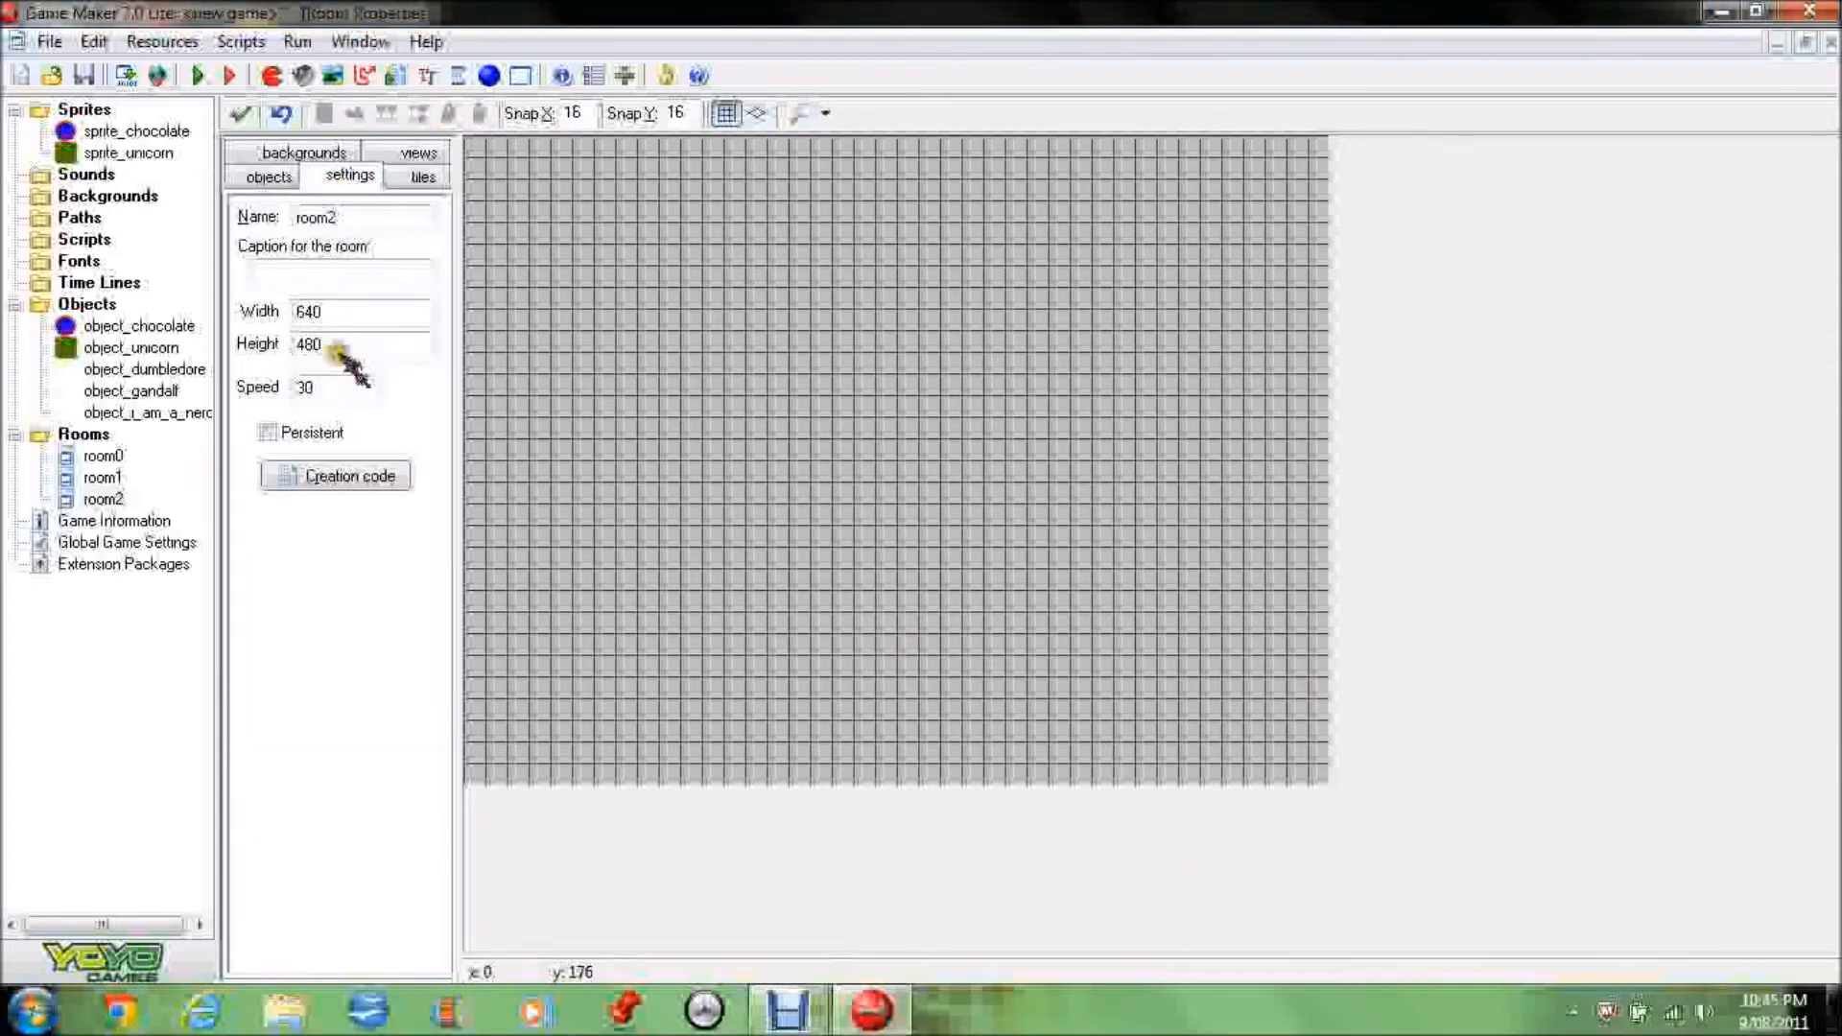
click(271, 178)
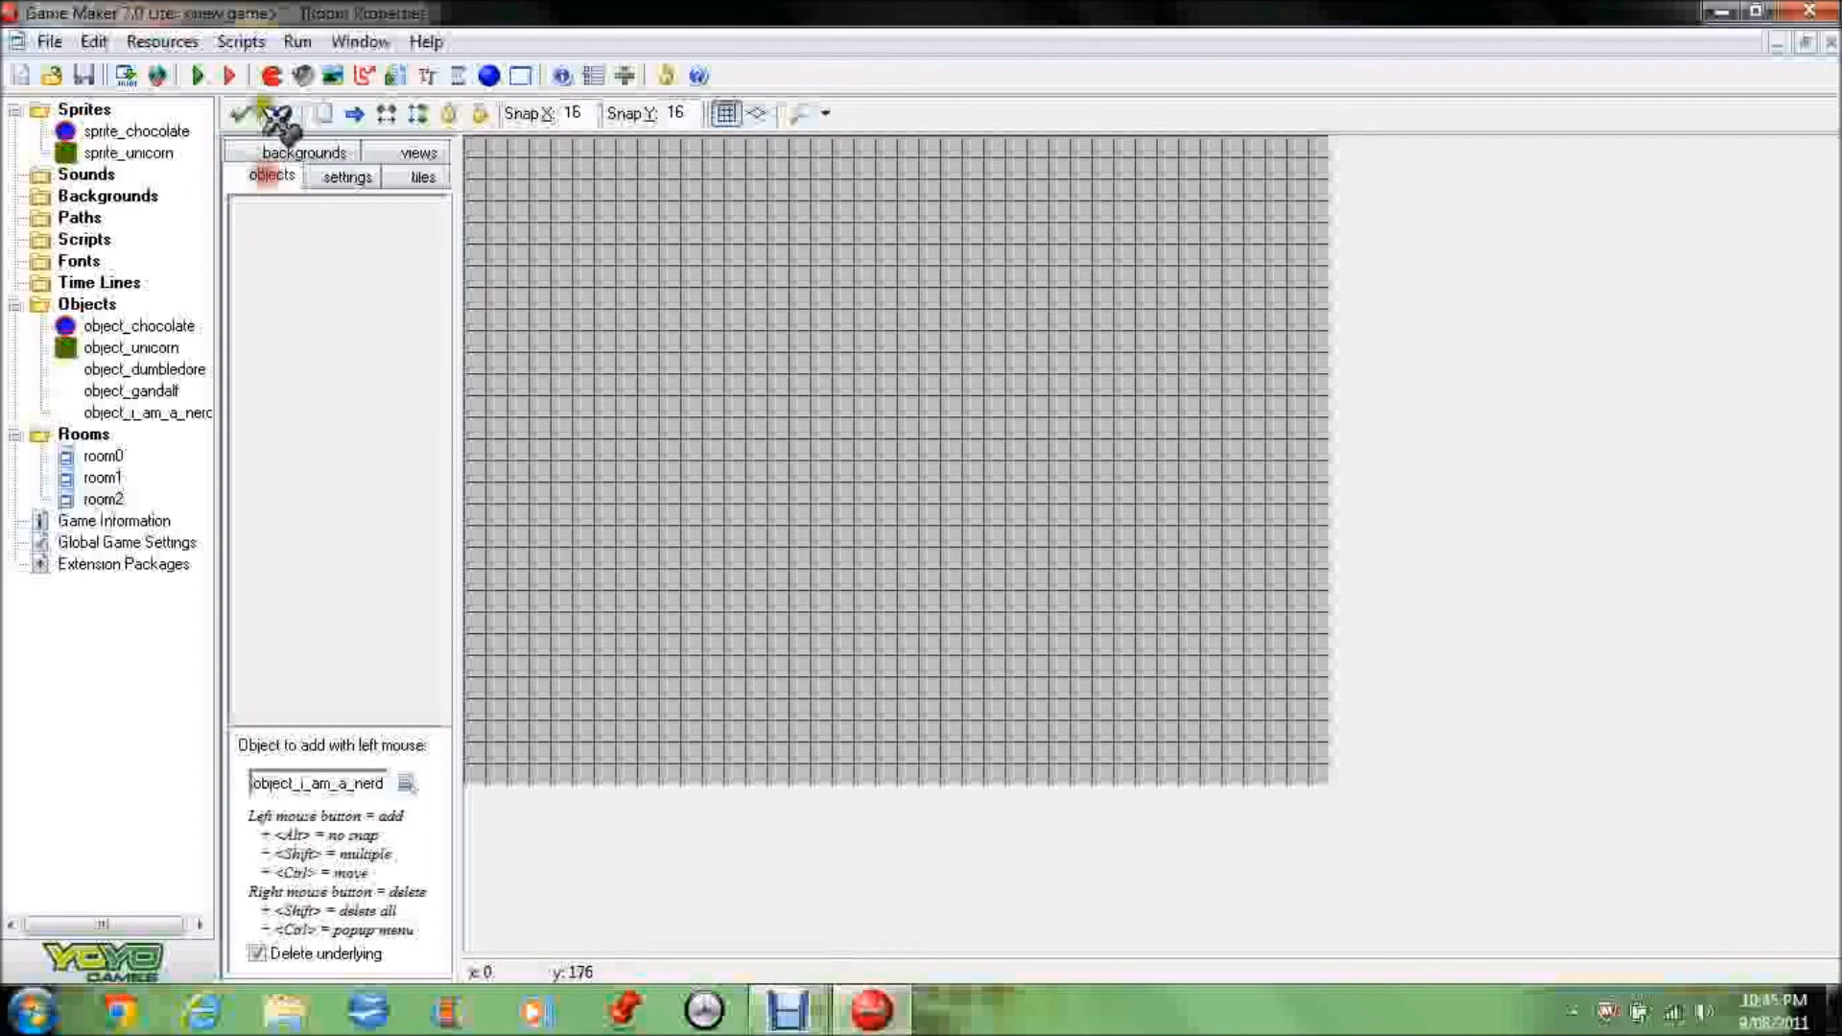
click(240, 114)
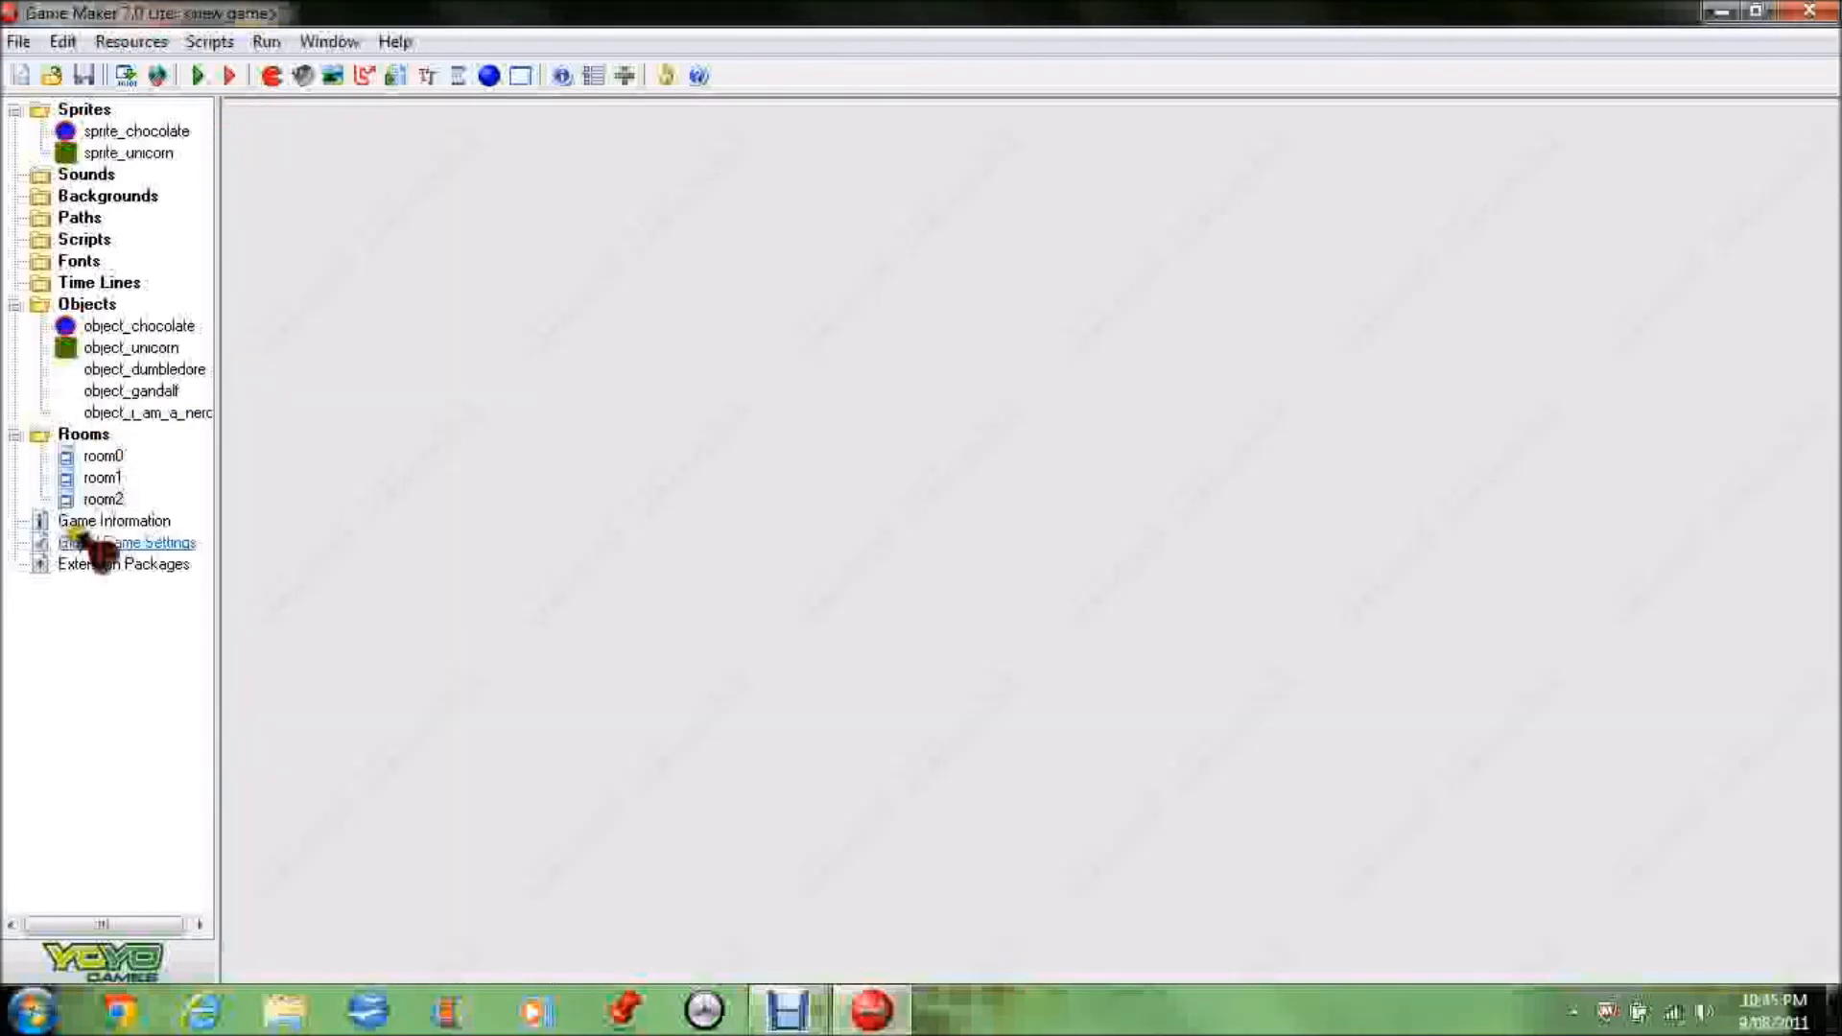
Create a new background resource and open its image for editing
right_click(96, 198)
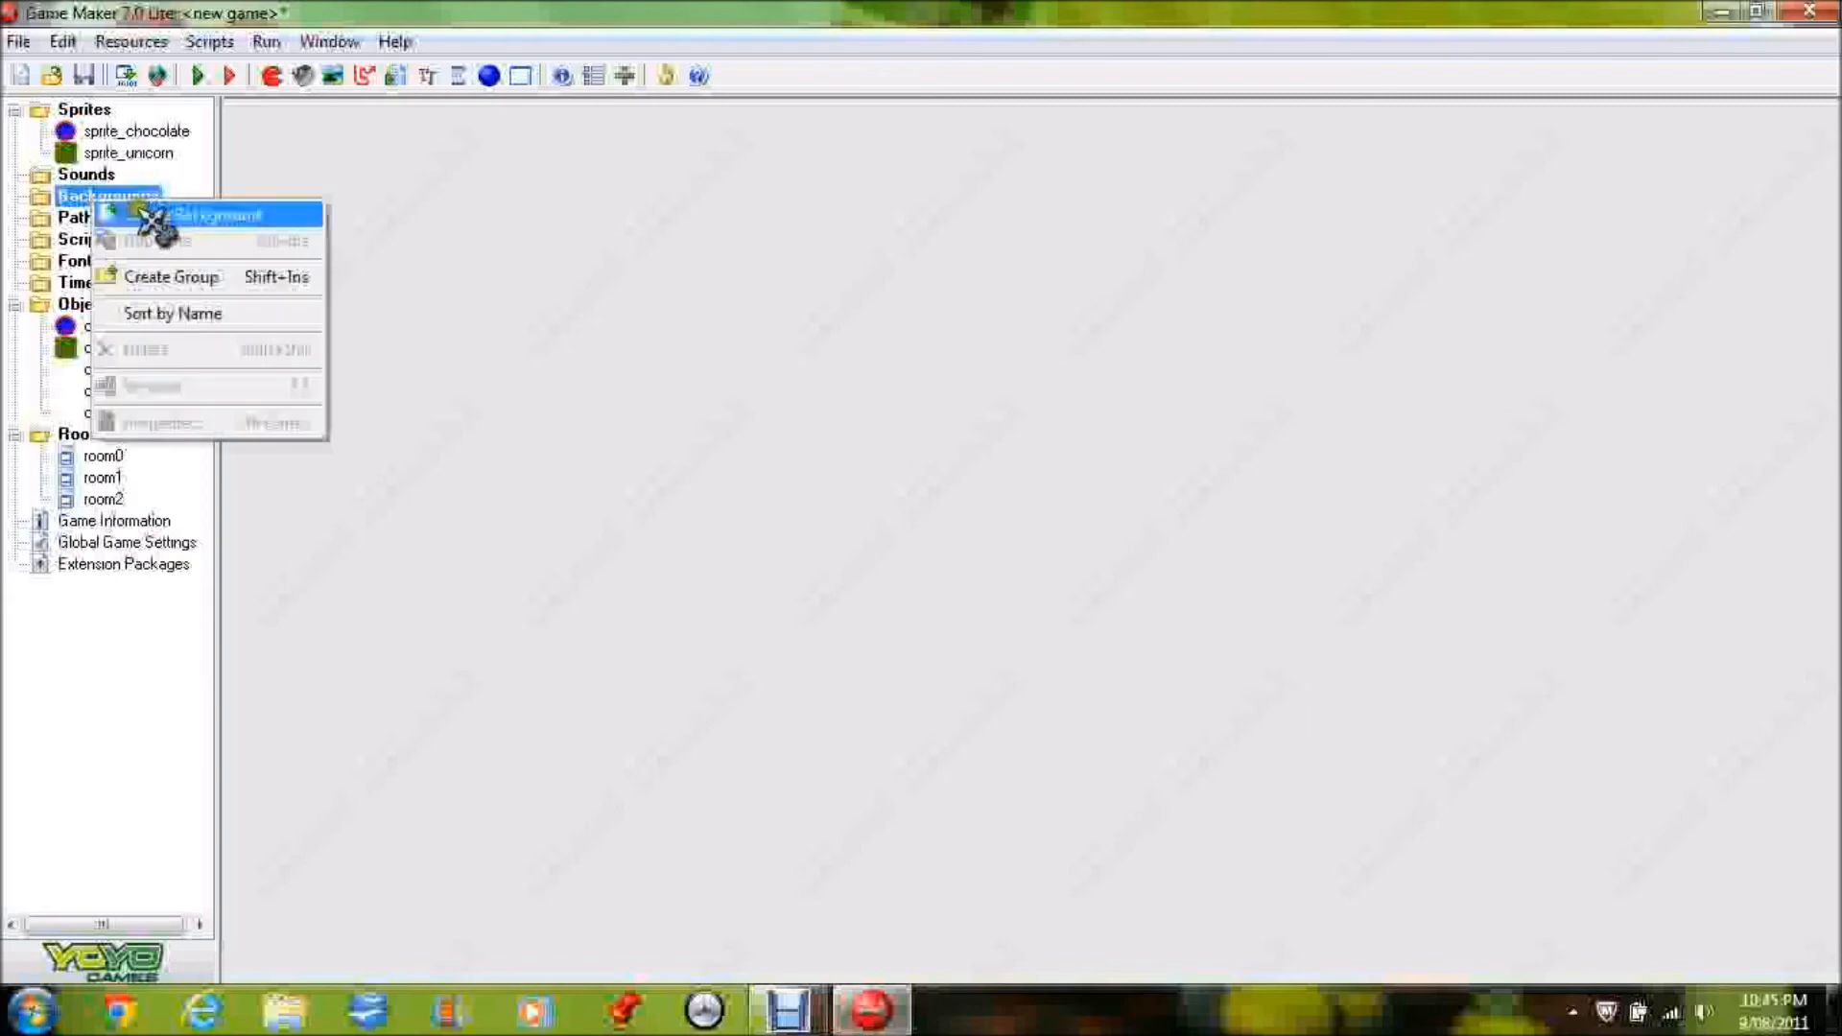
click(149, 212)
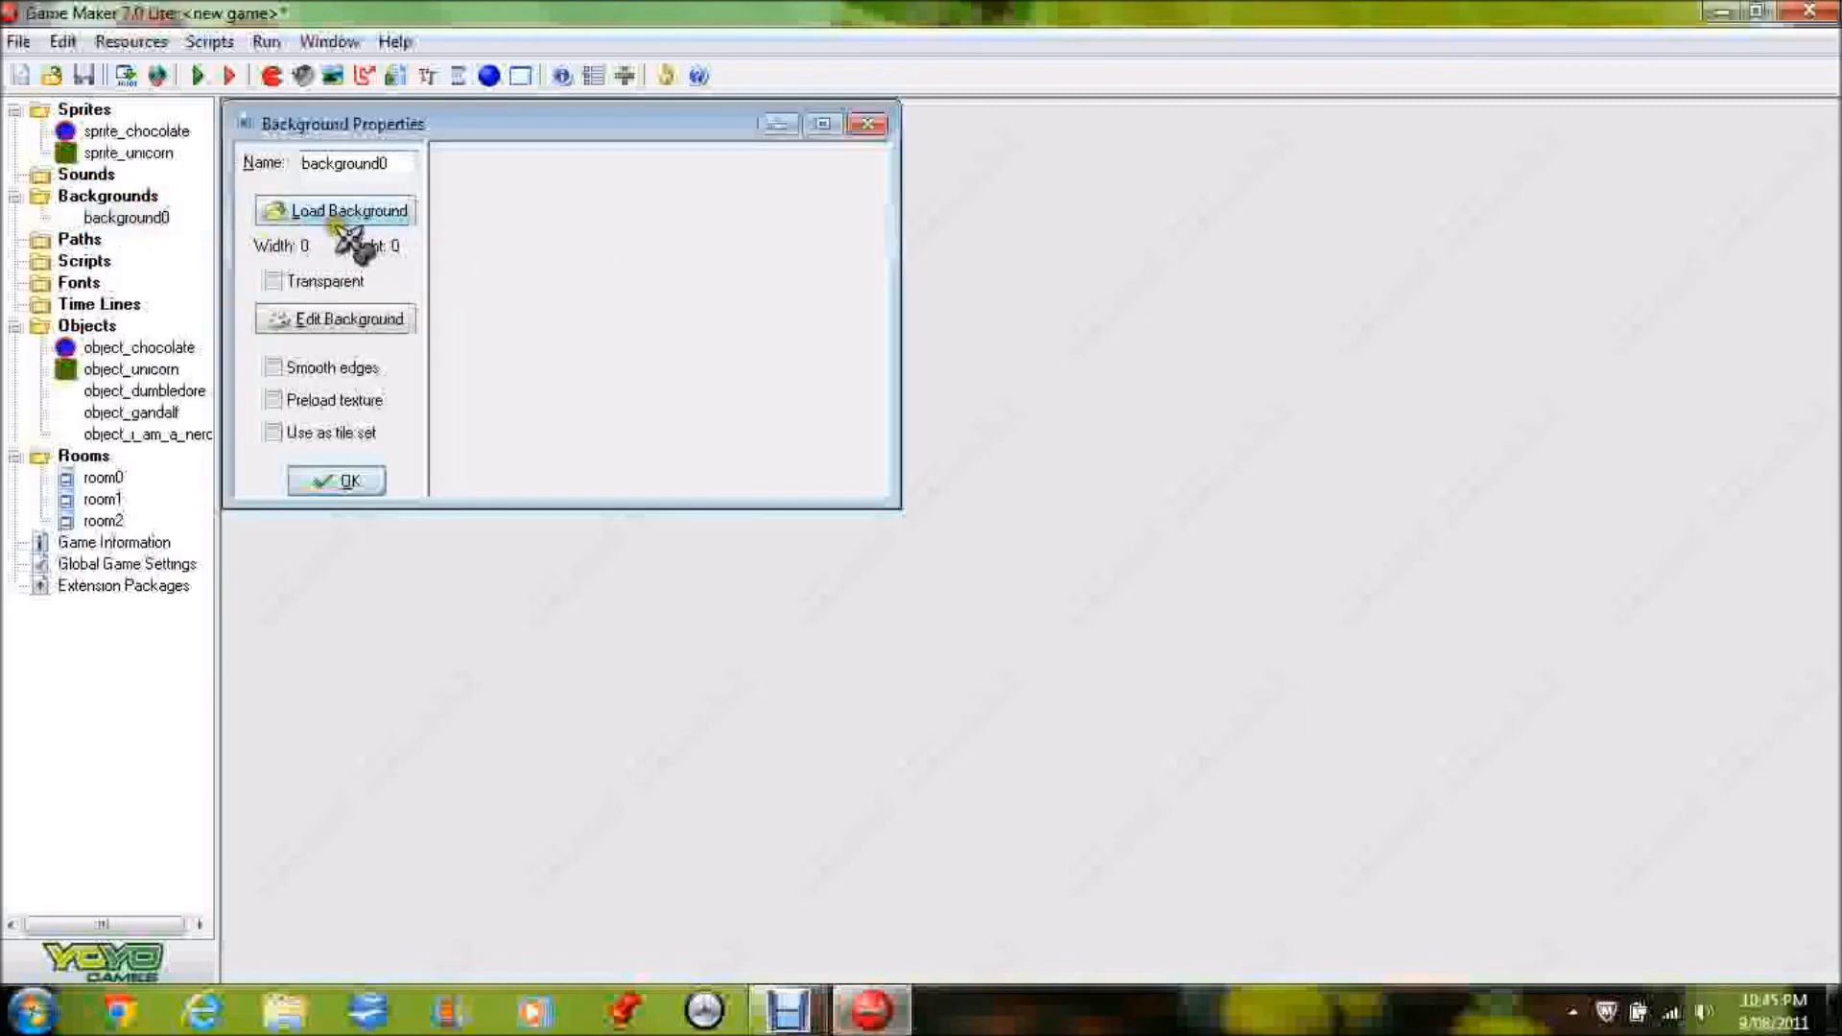
click(349, 319)
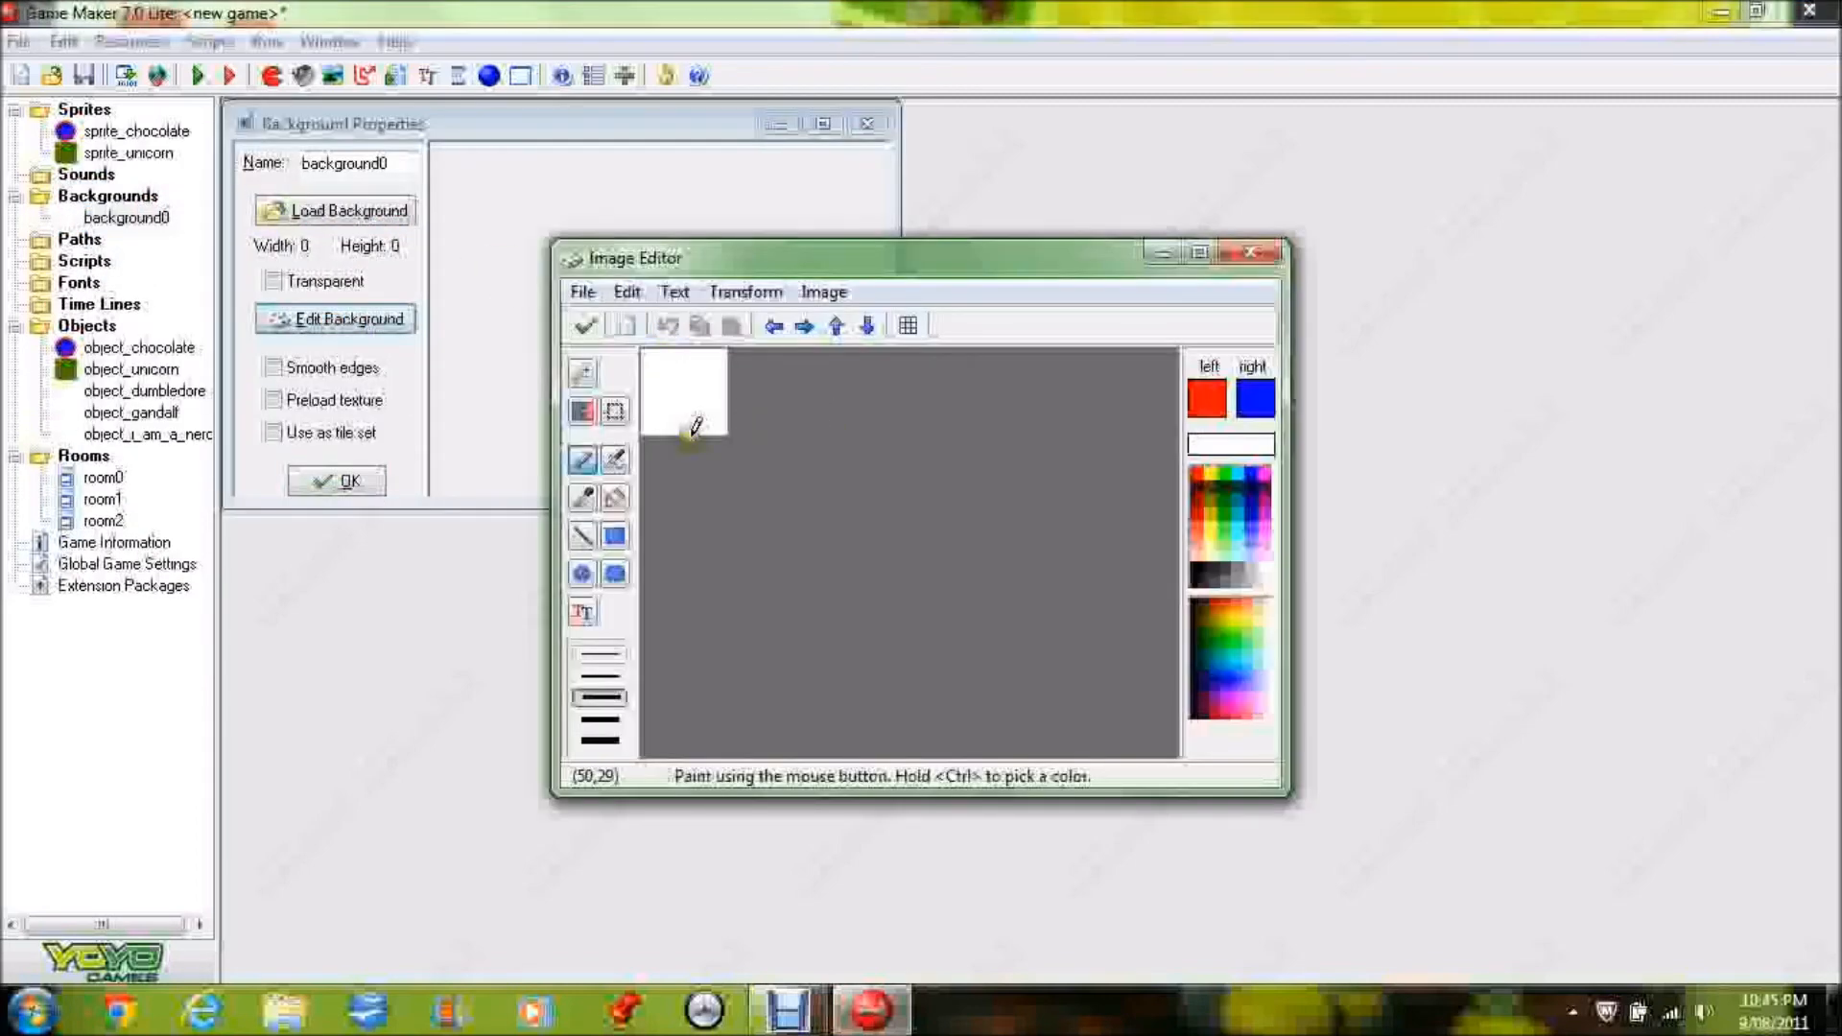
Resize the background's canvas to 640 by 480 pixels without keeping the aspect ratio
click(744, 291)
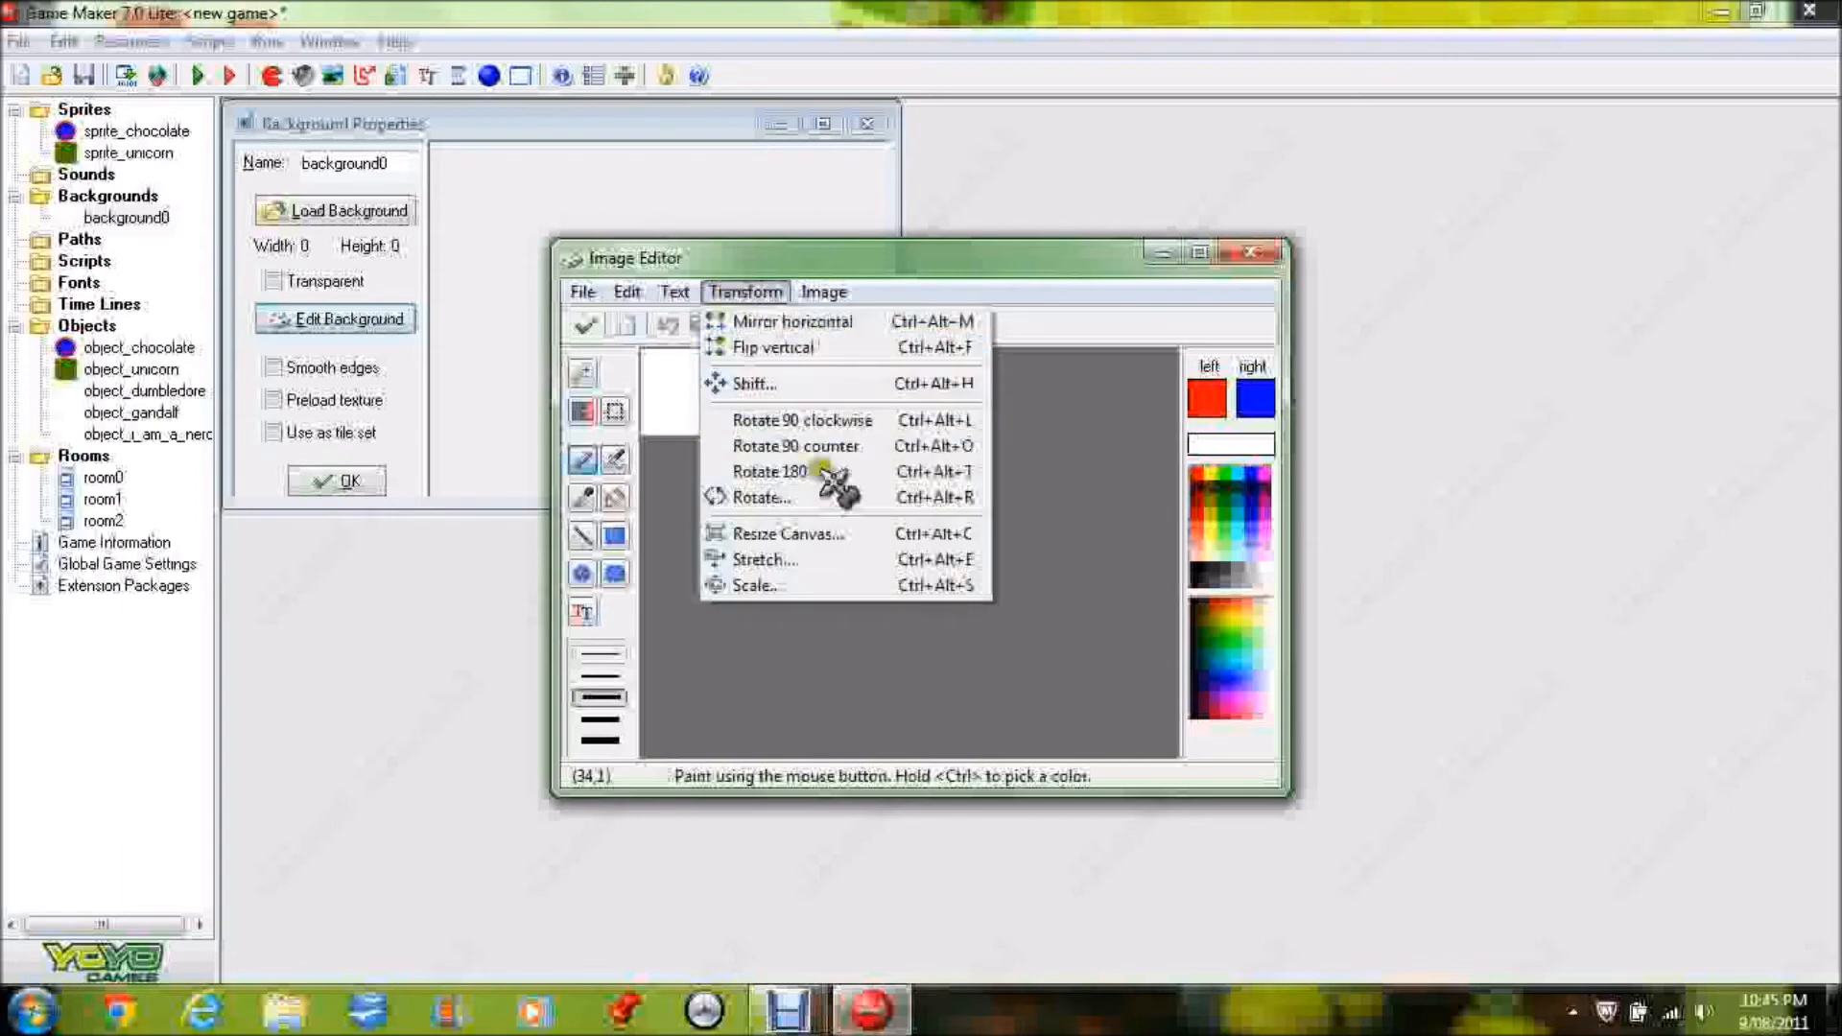
click(789, 534)
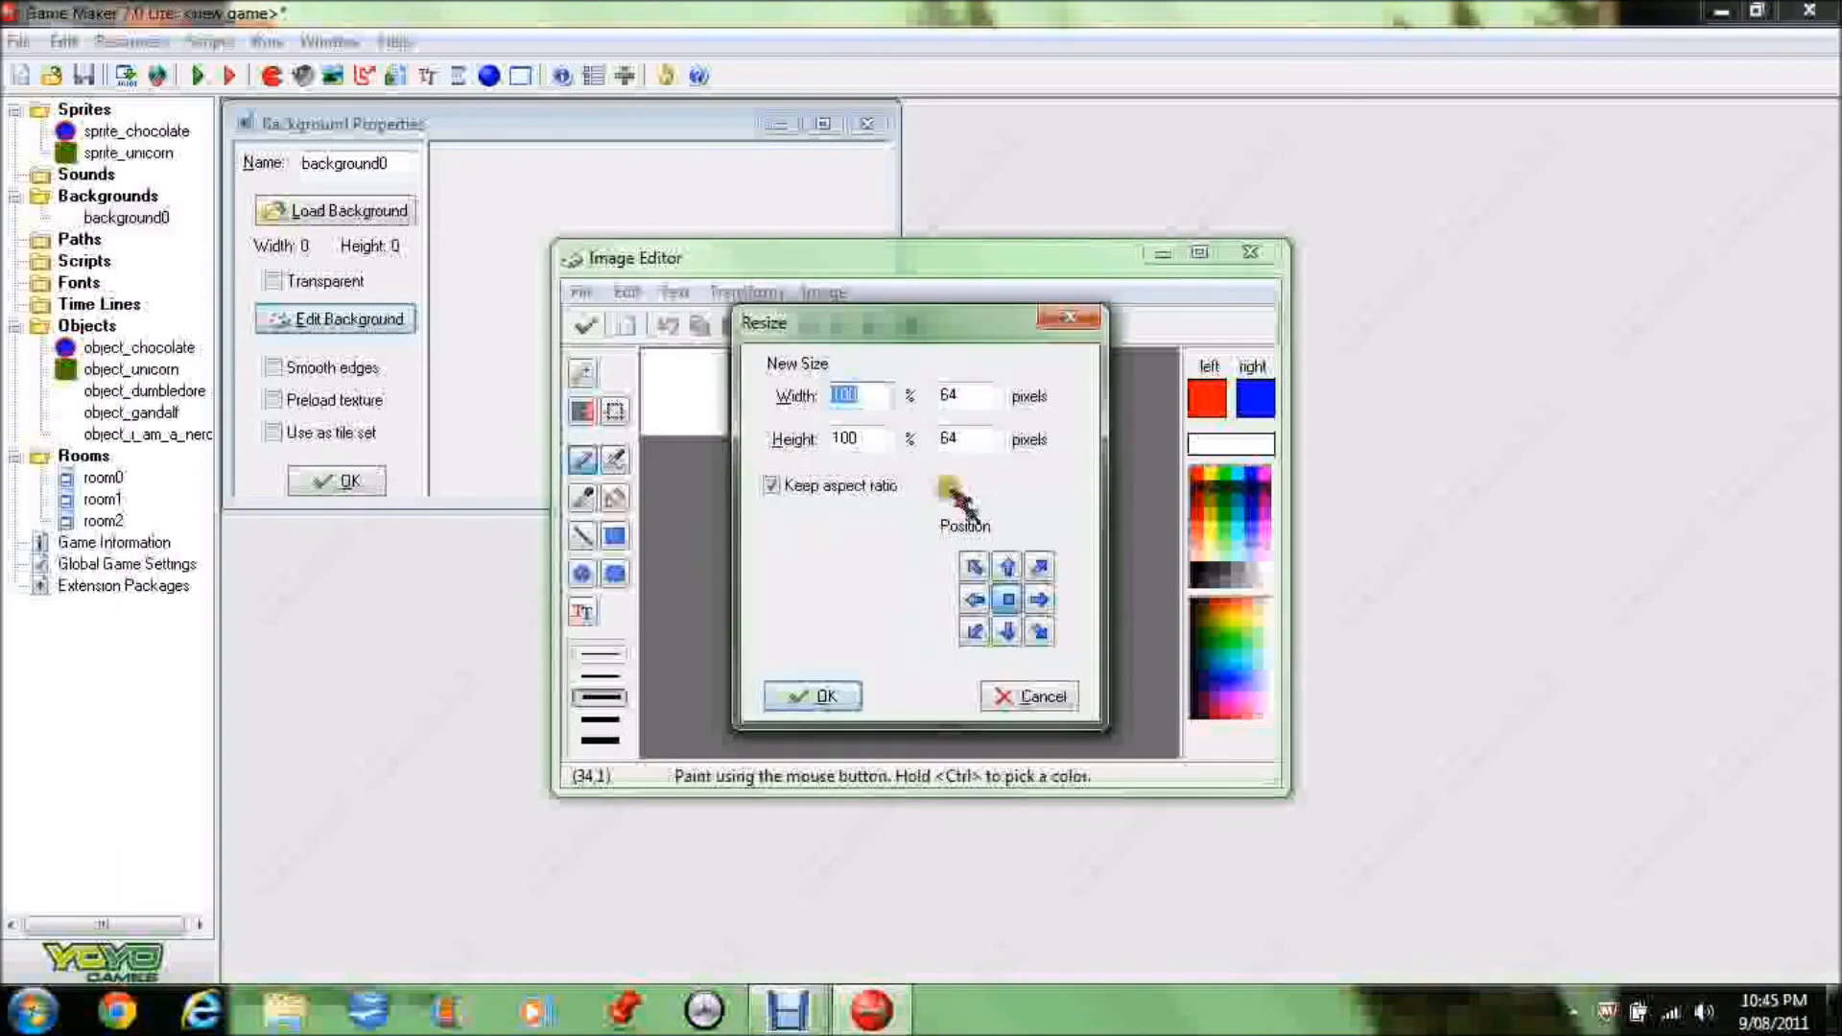
click(835, 486)
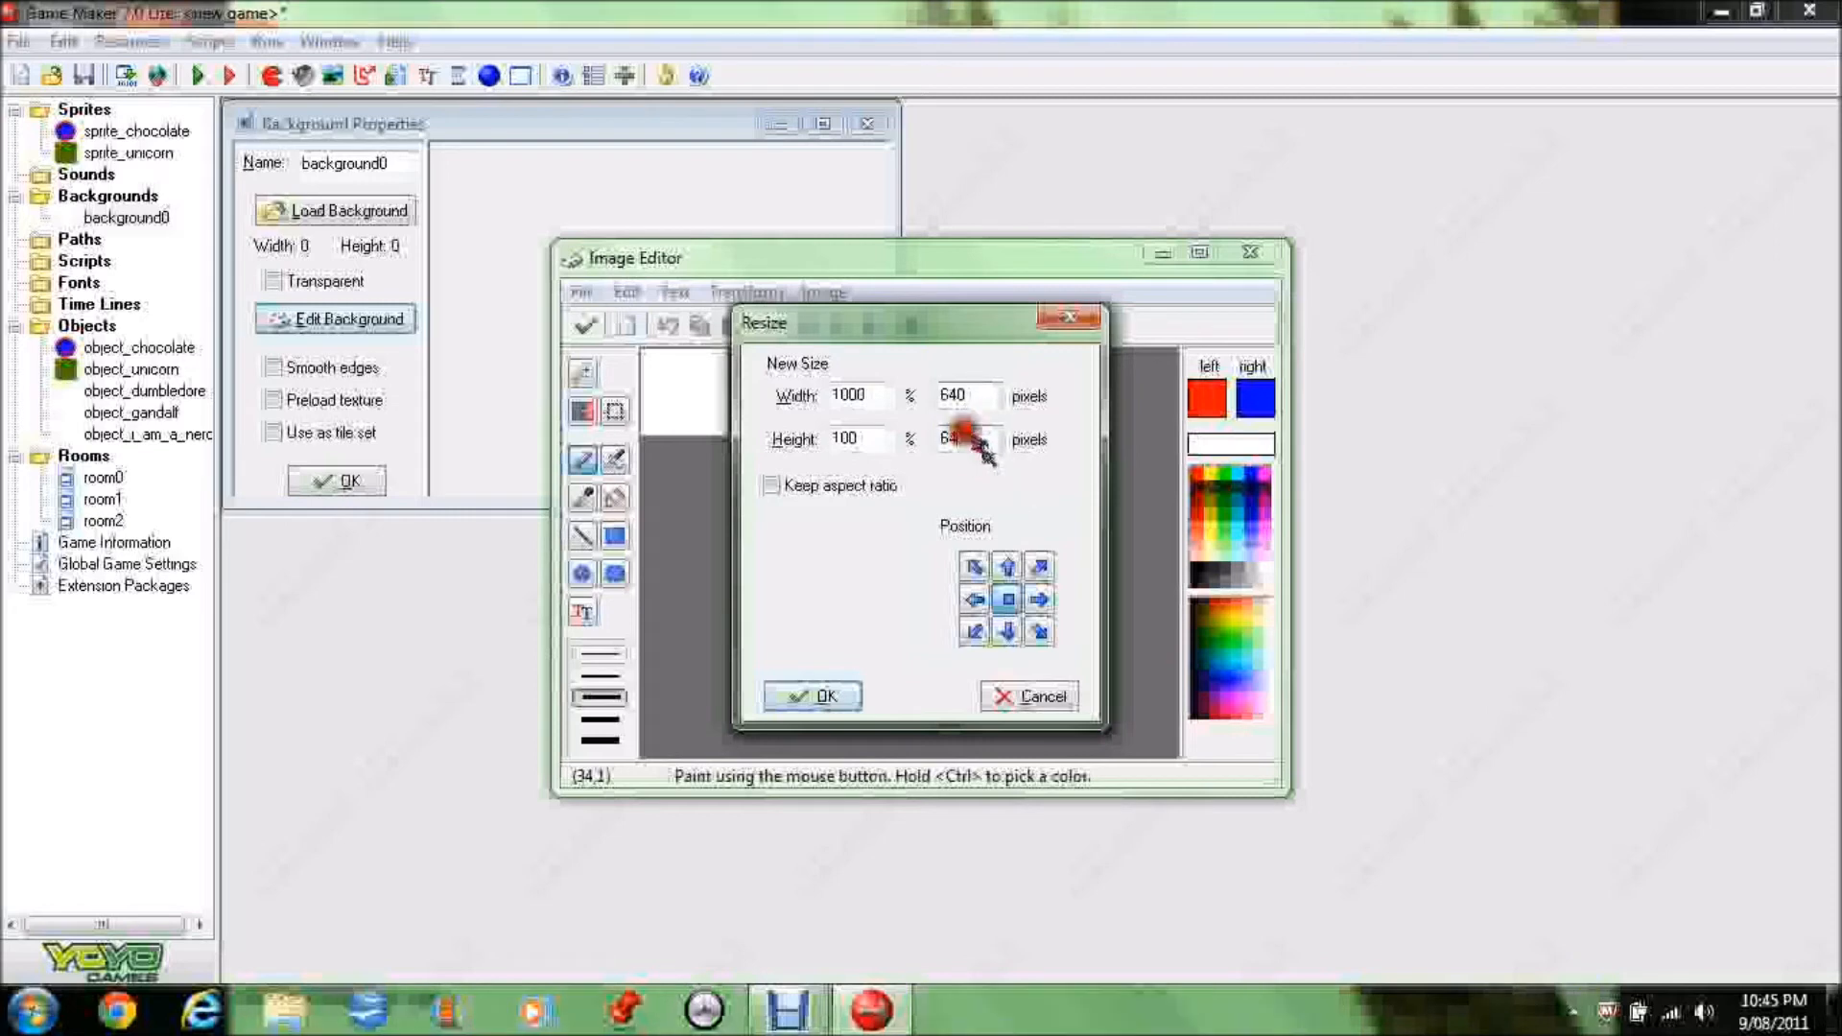
click(979, 447)
key(BackSpace)
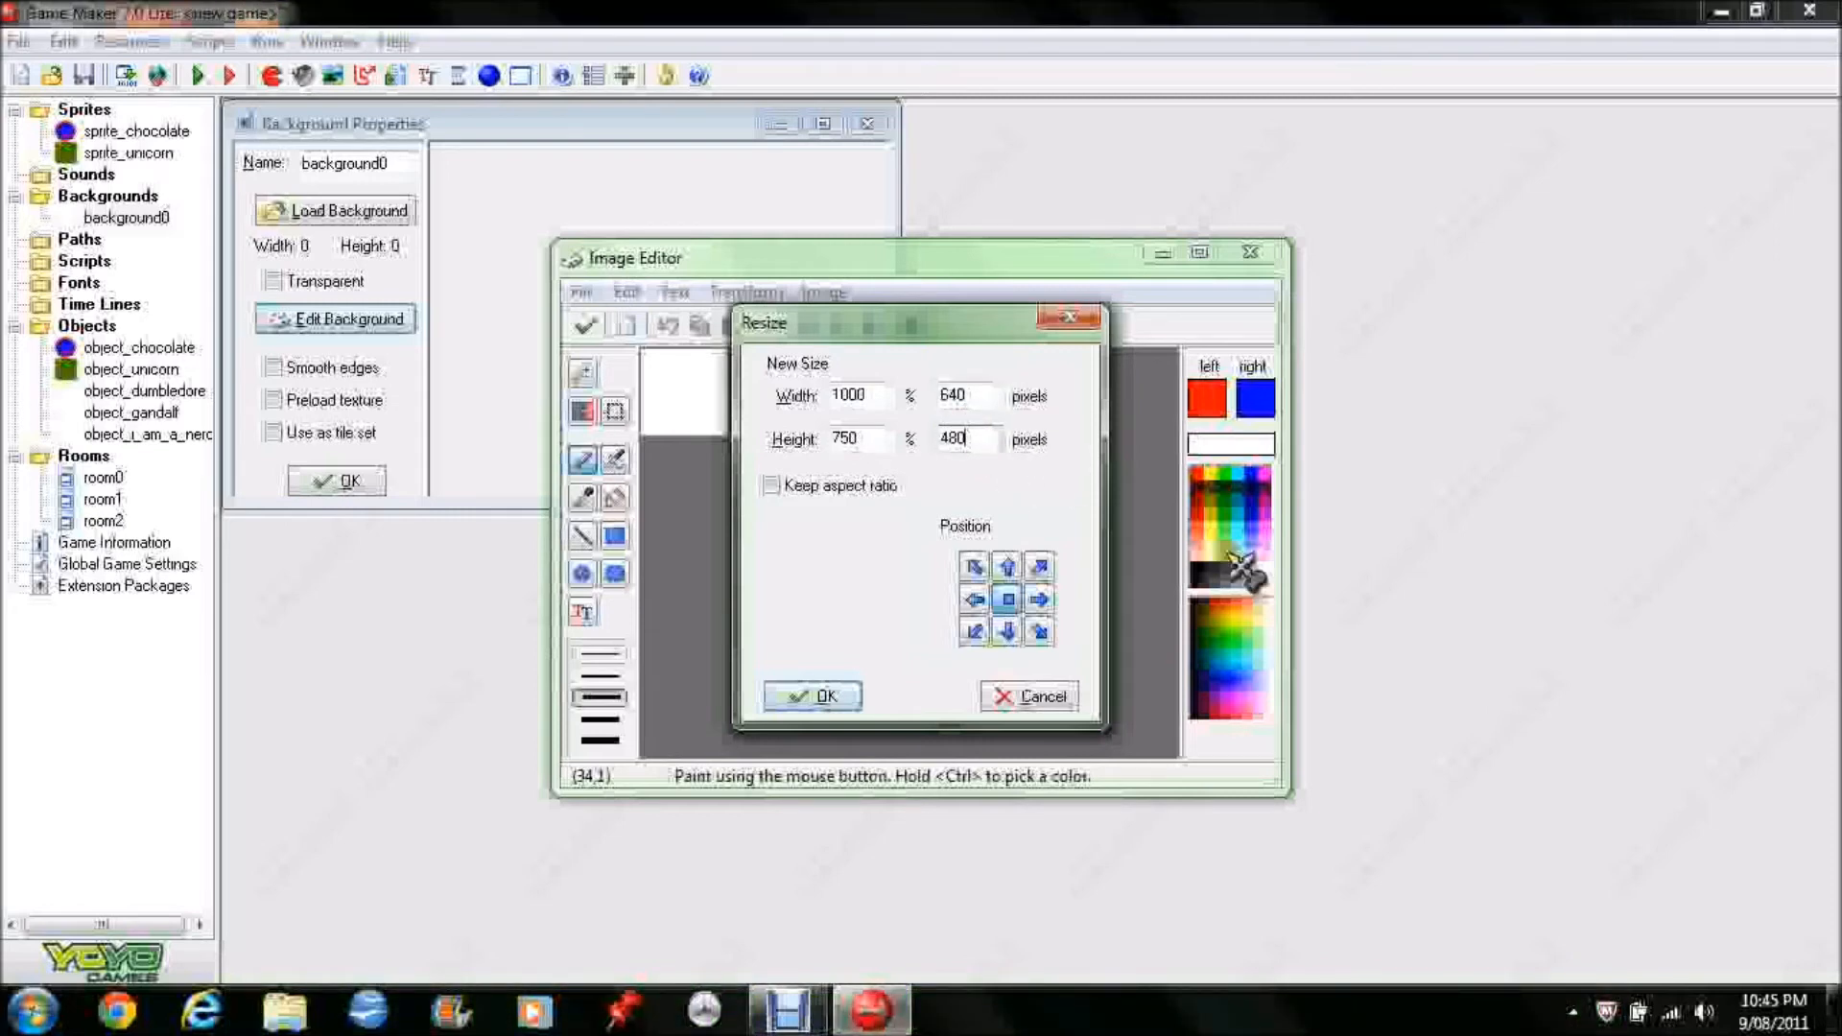
click(814, 697)
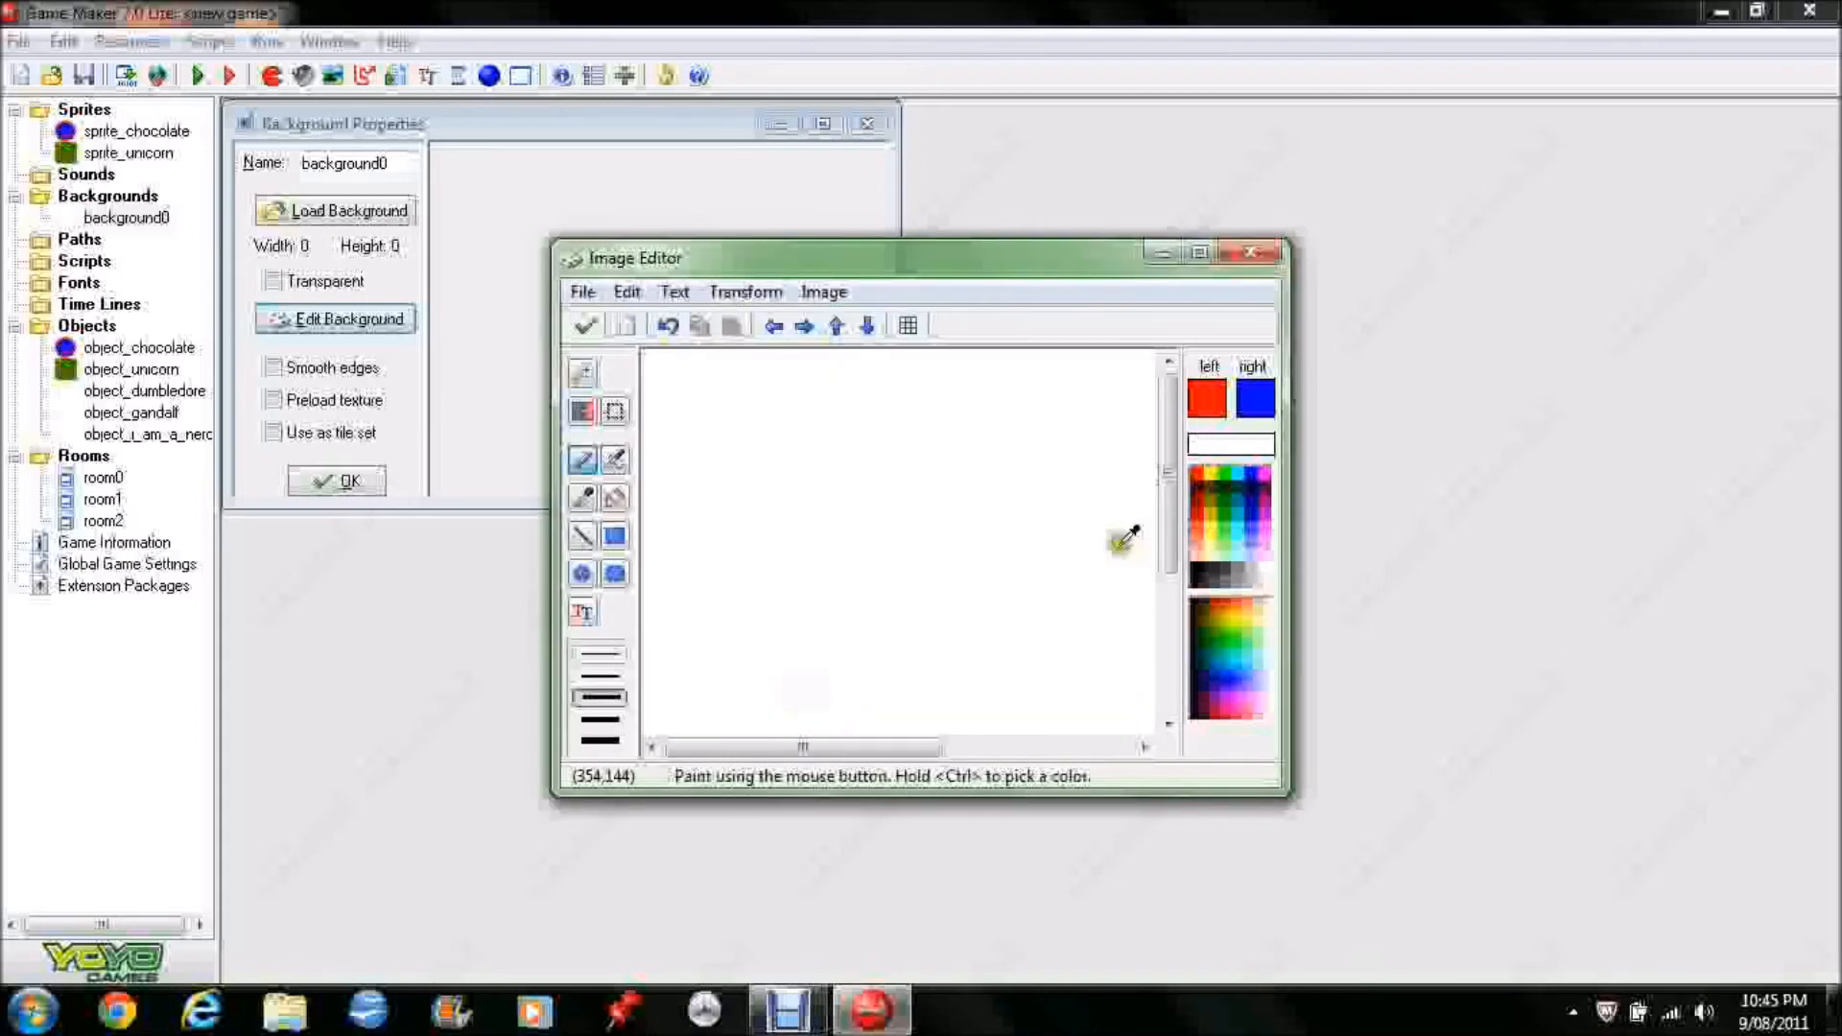
Enlarge the image editor and fill the entire background canvas with blue
click(1200, 252)
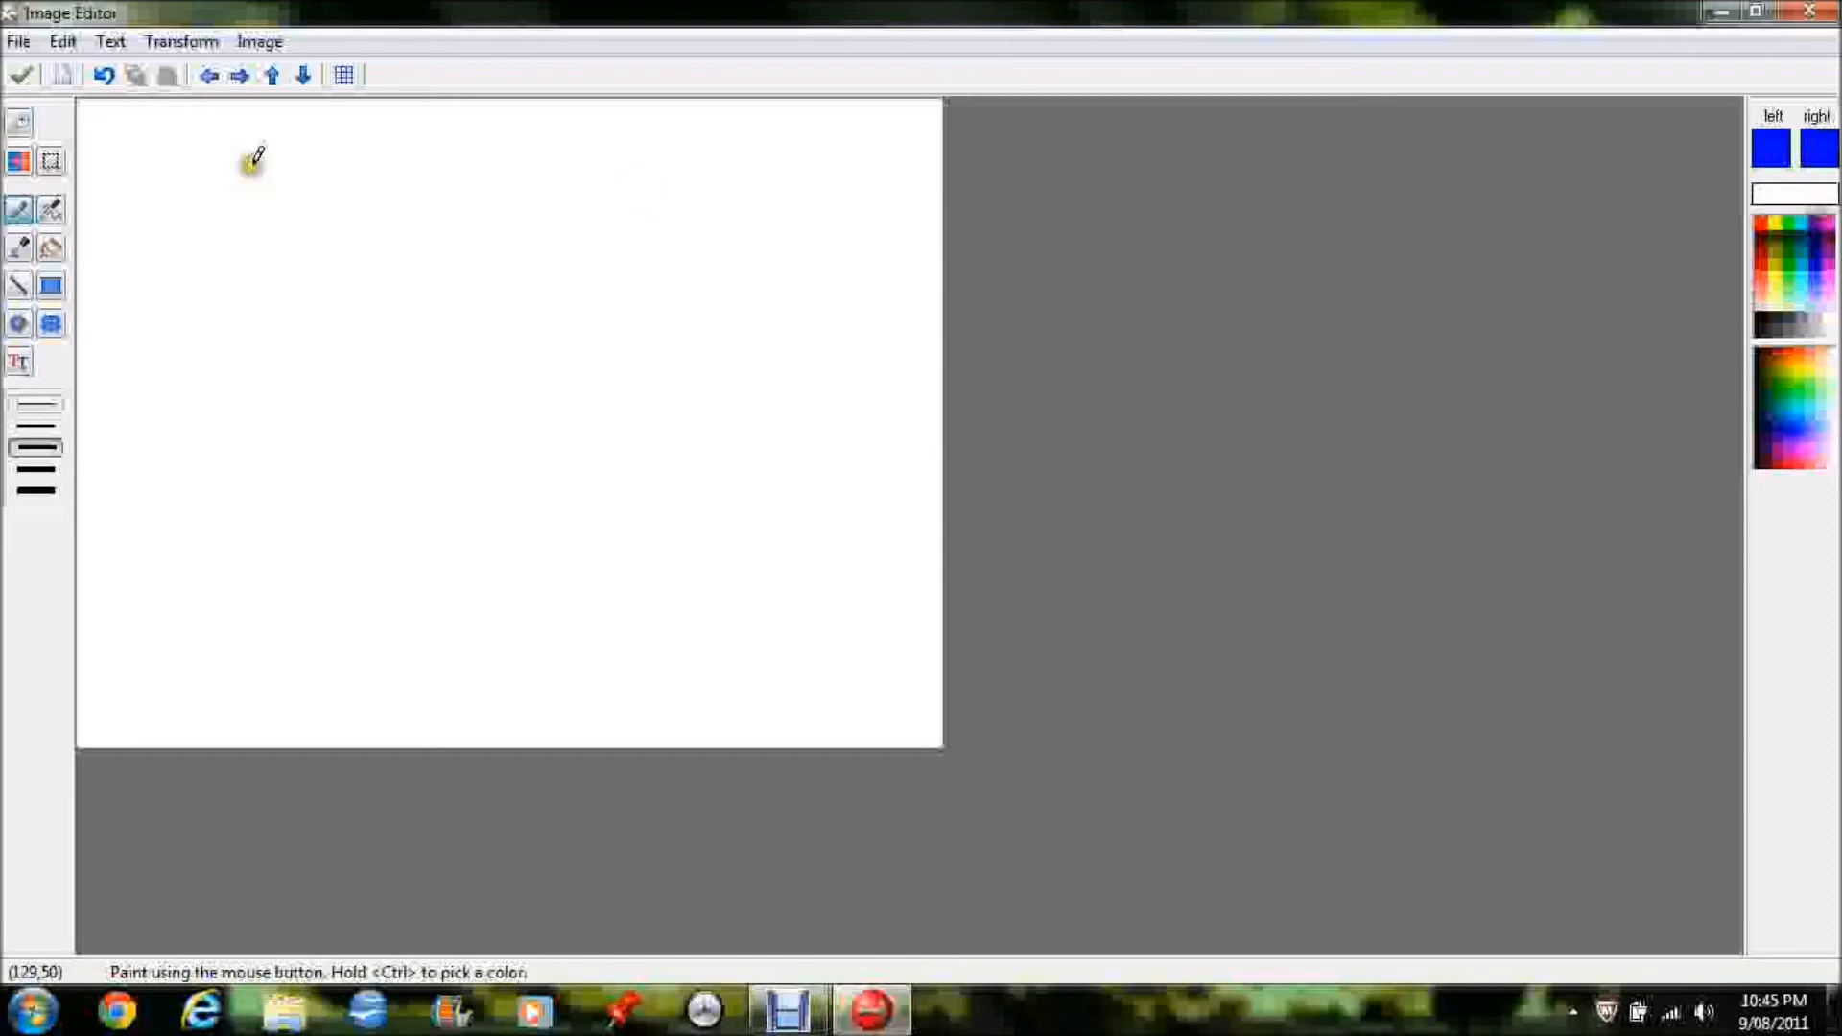
click(51, 247)
click(585, 284)
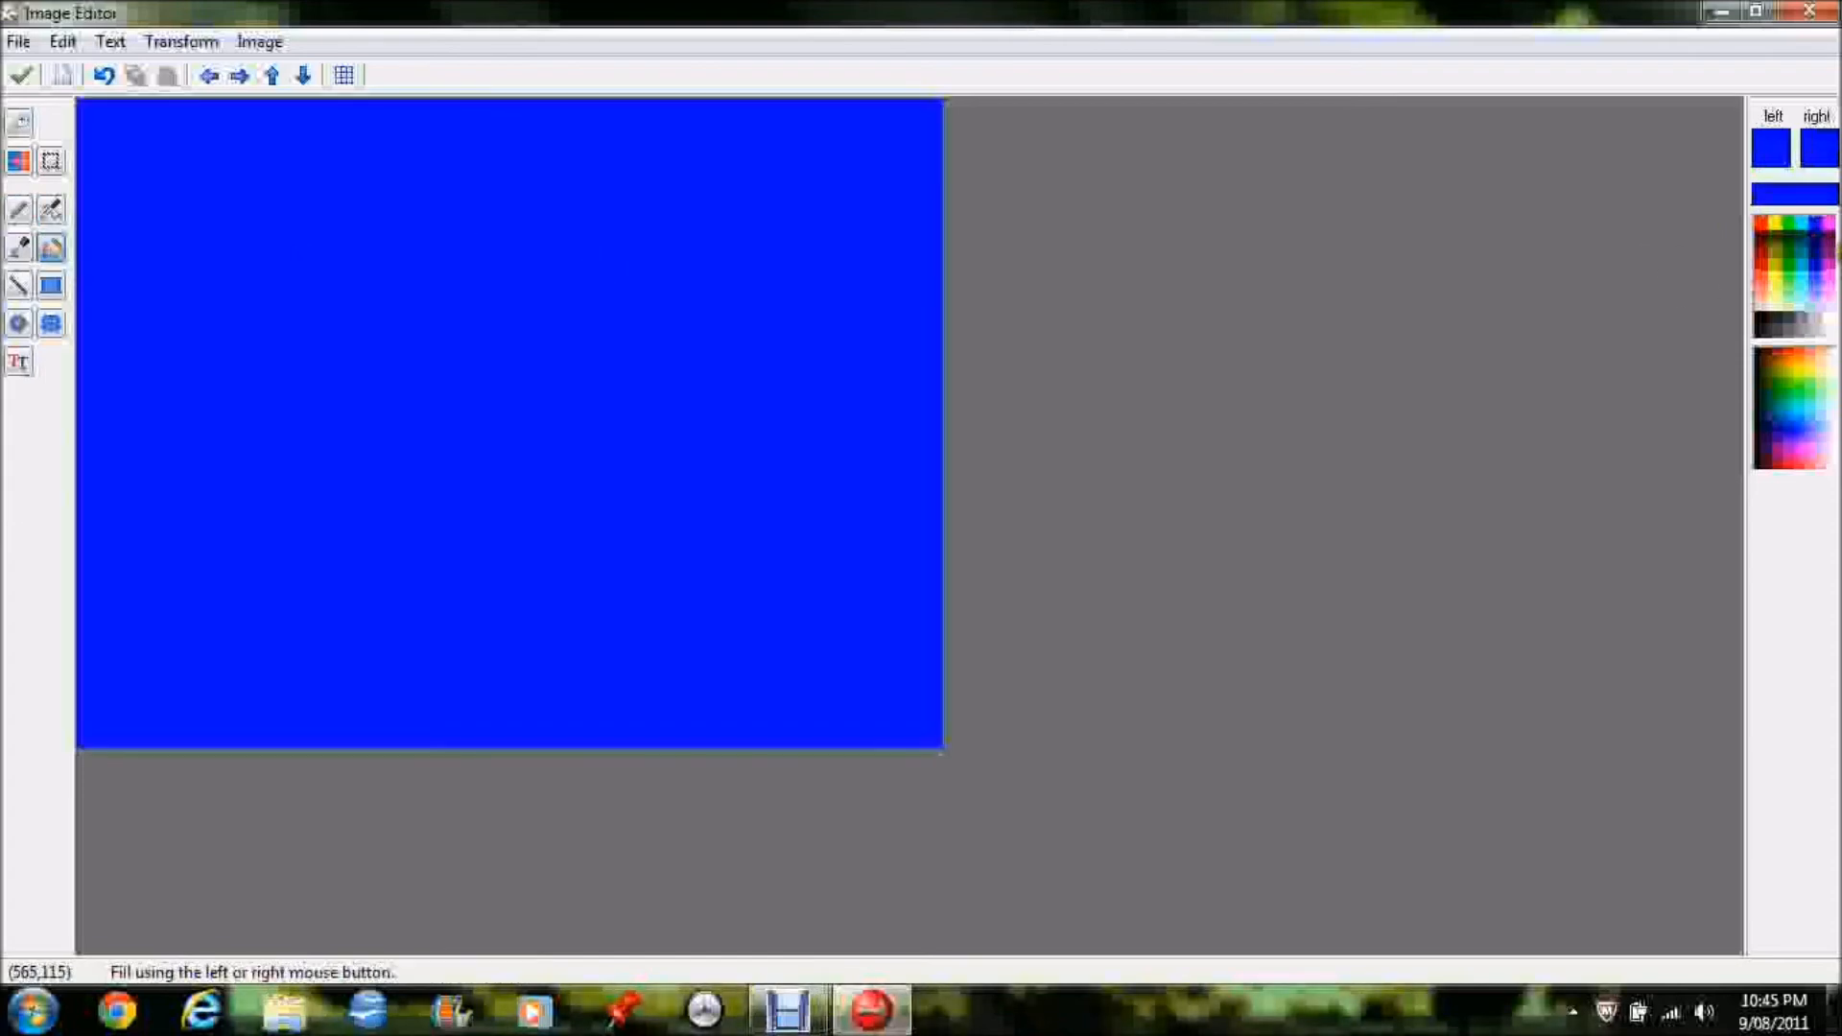
Set the image editor's left drawing colour to blue and the right drawing colour to red
right_click(1834, 316)
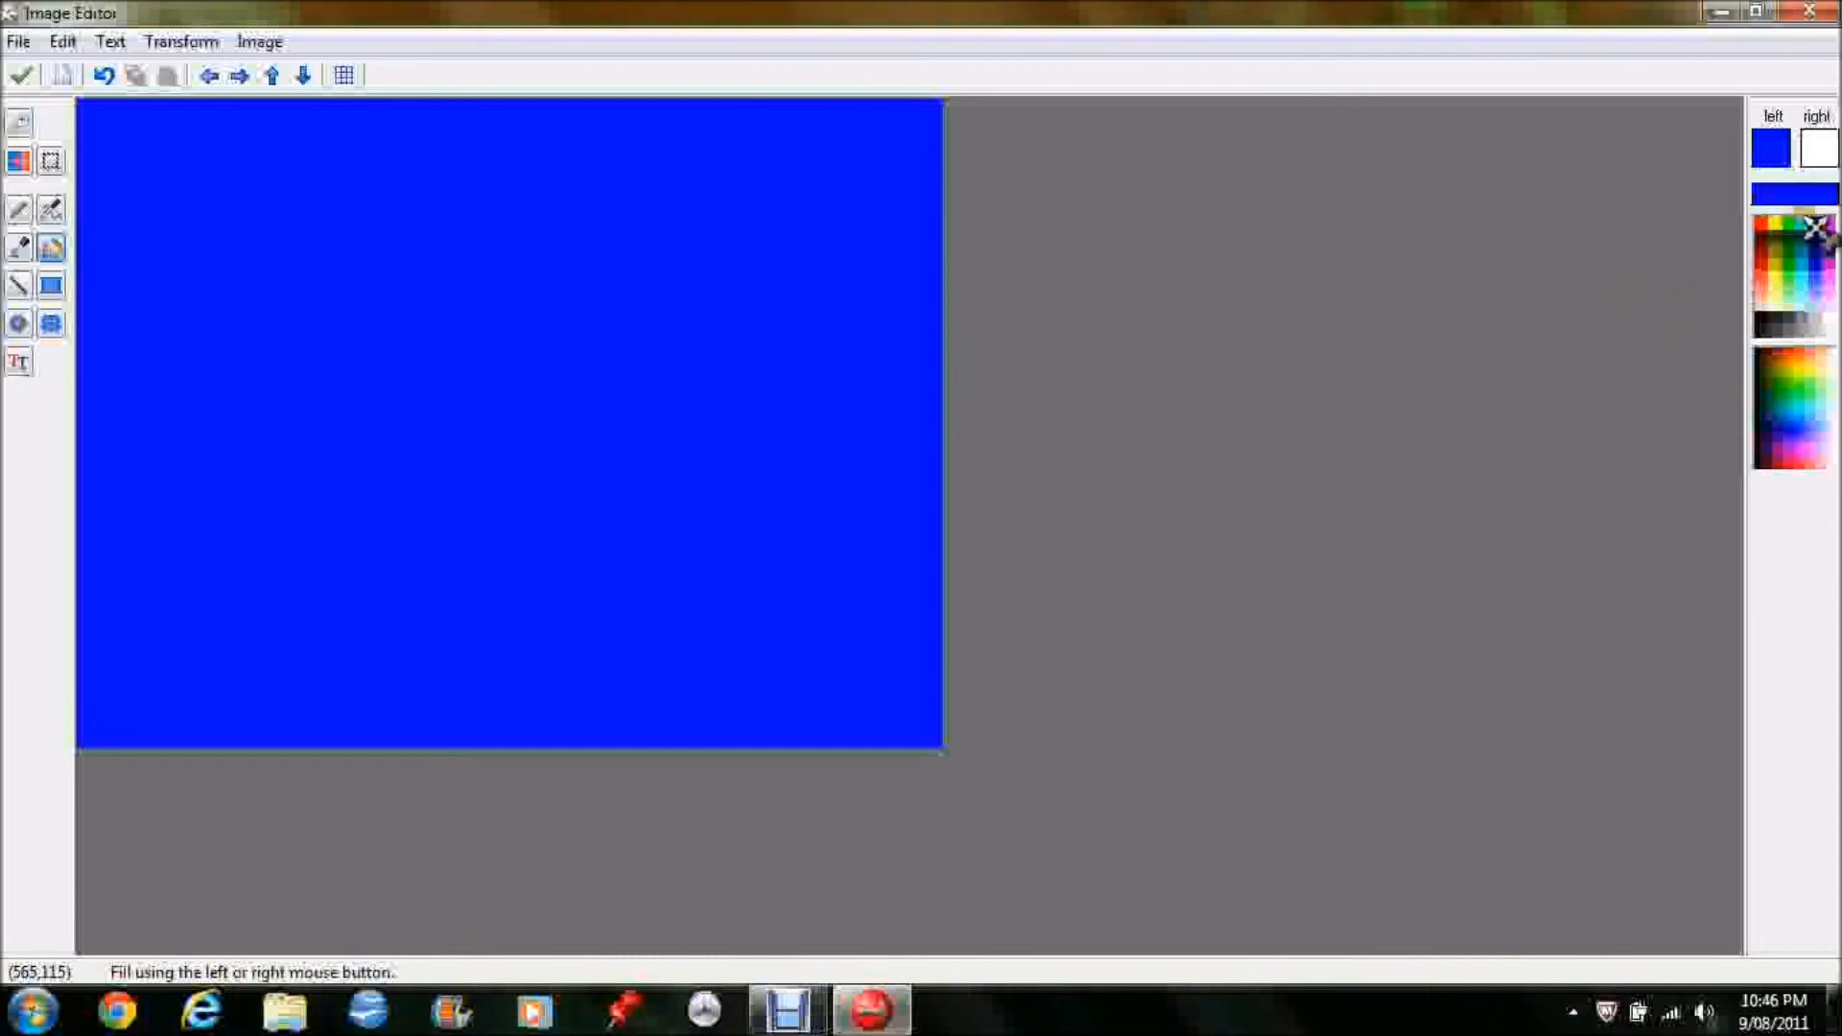
click(1773, 213)
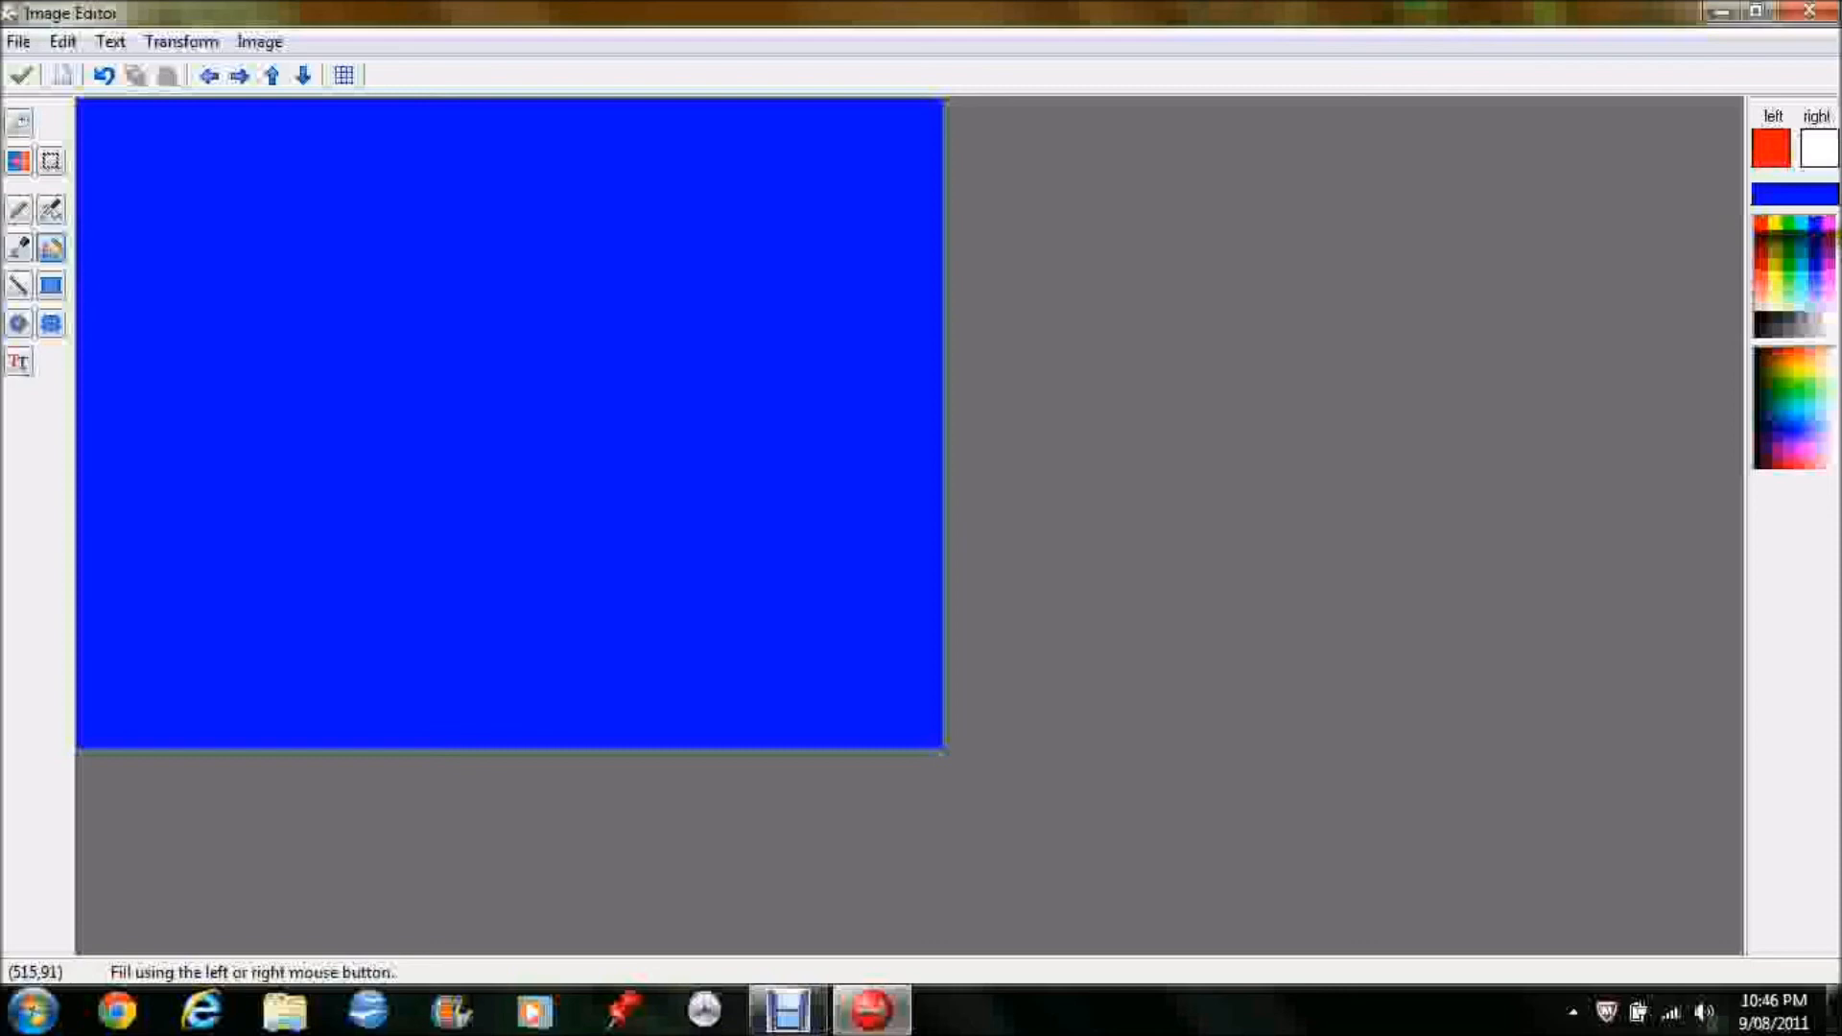
right_click(1772, 213)
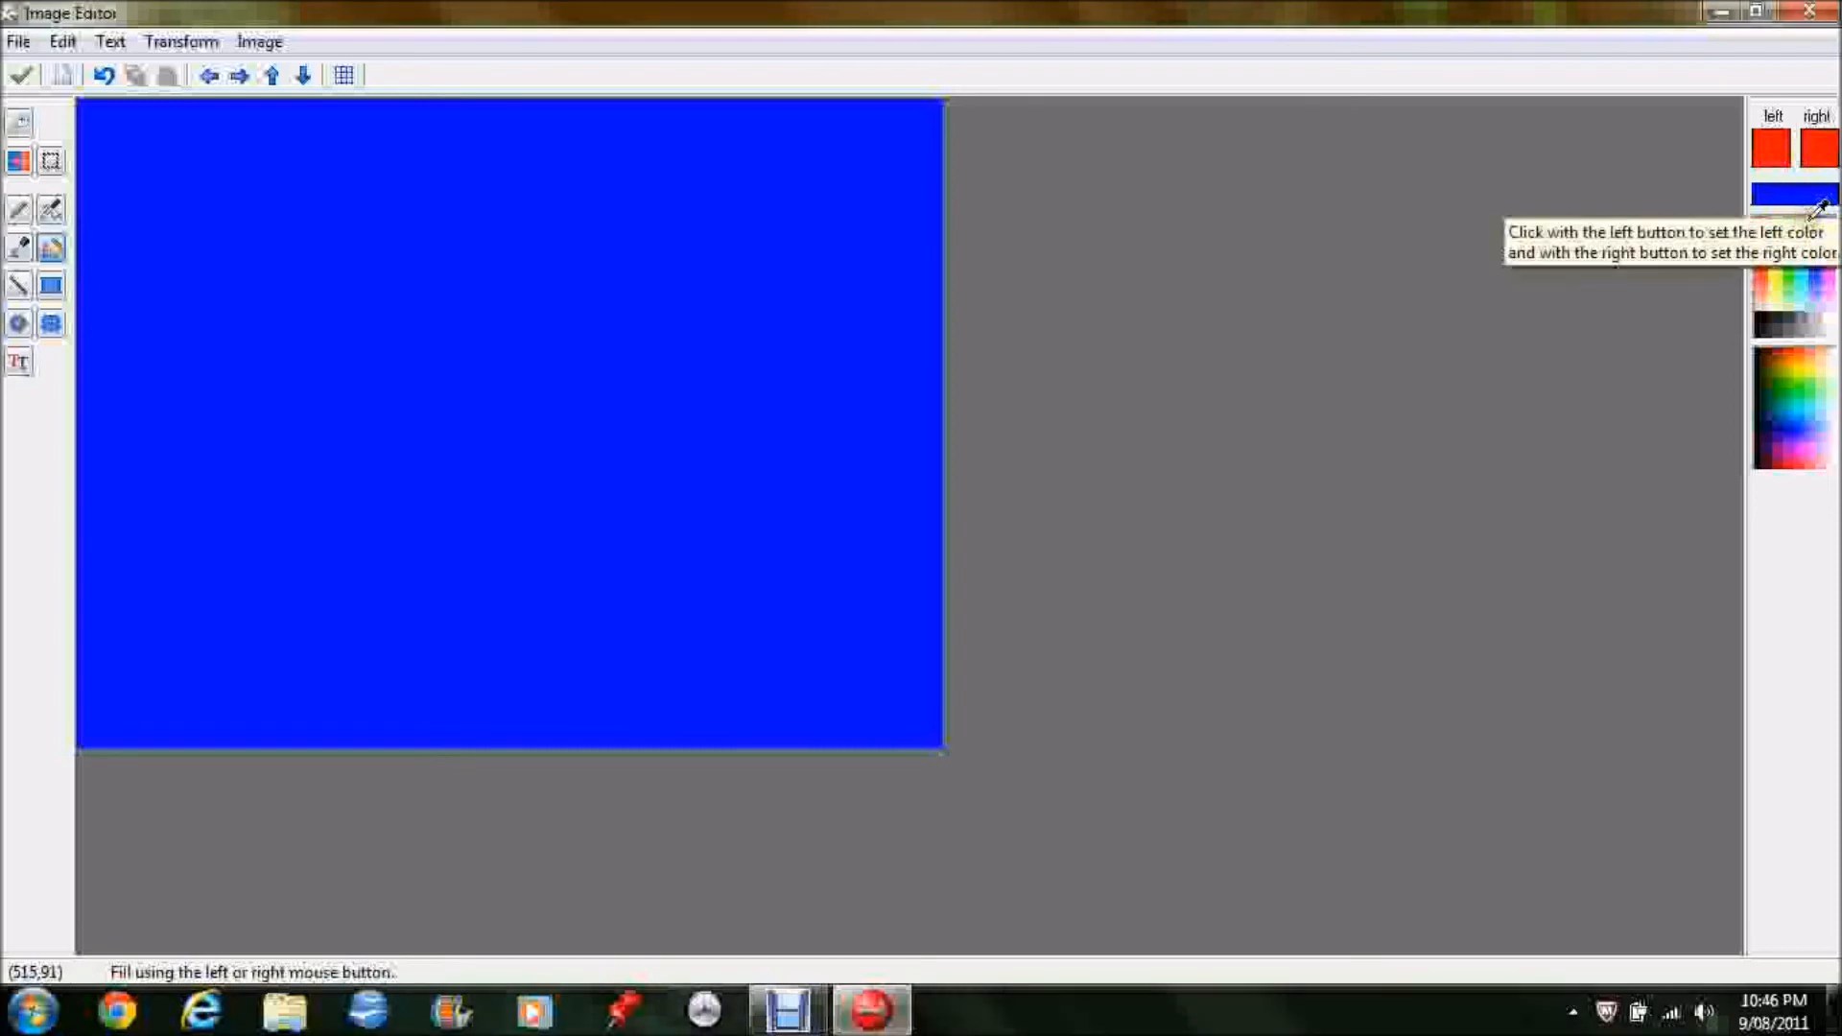
click(1793, 199)
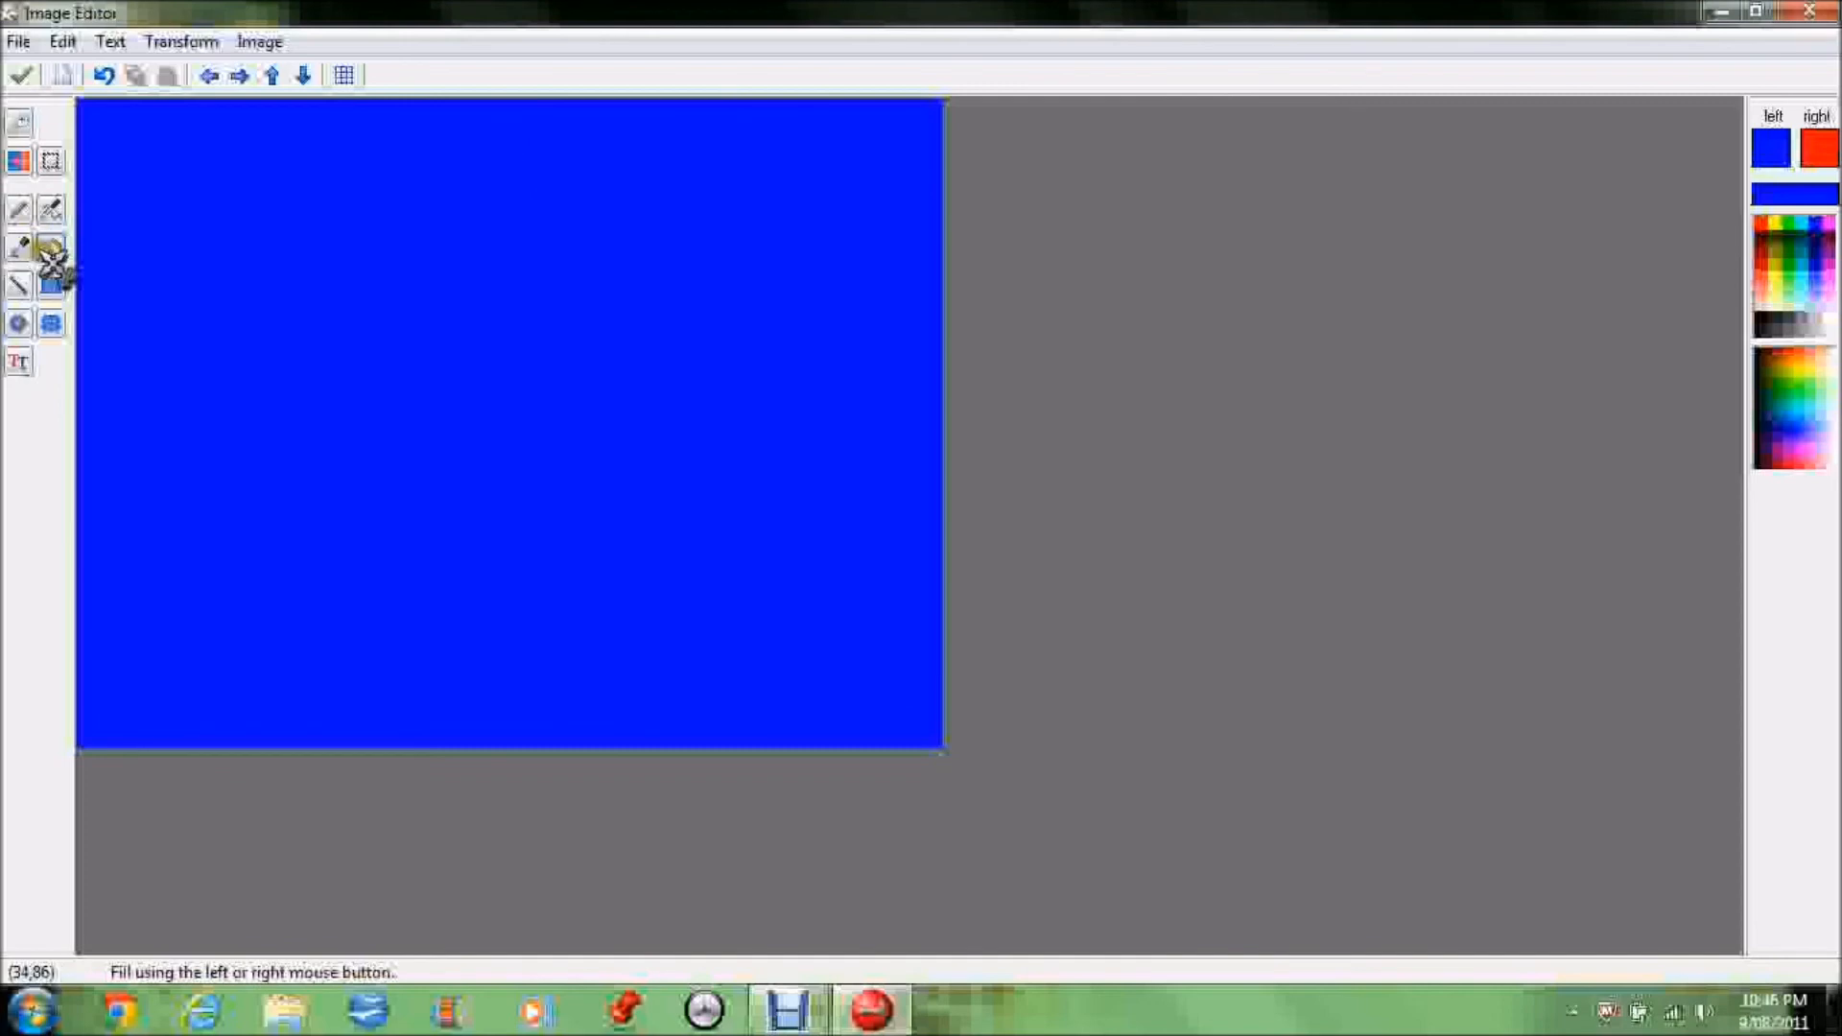
Add the text "you win" to the blue background at about (206,126)
click(18, 360)
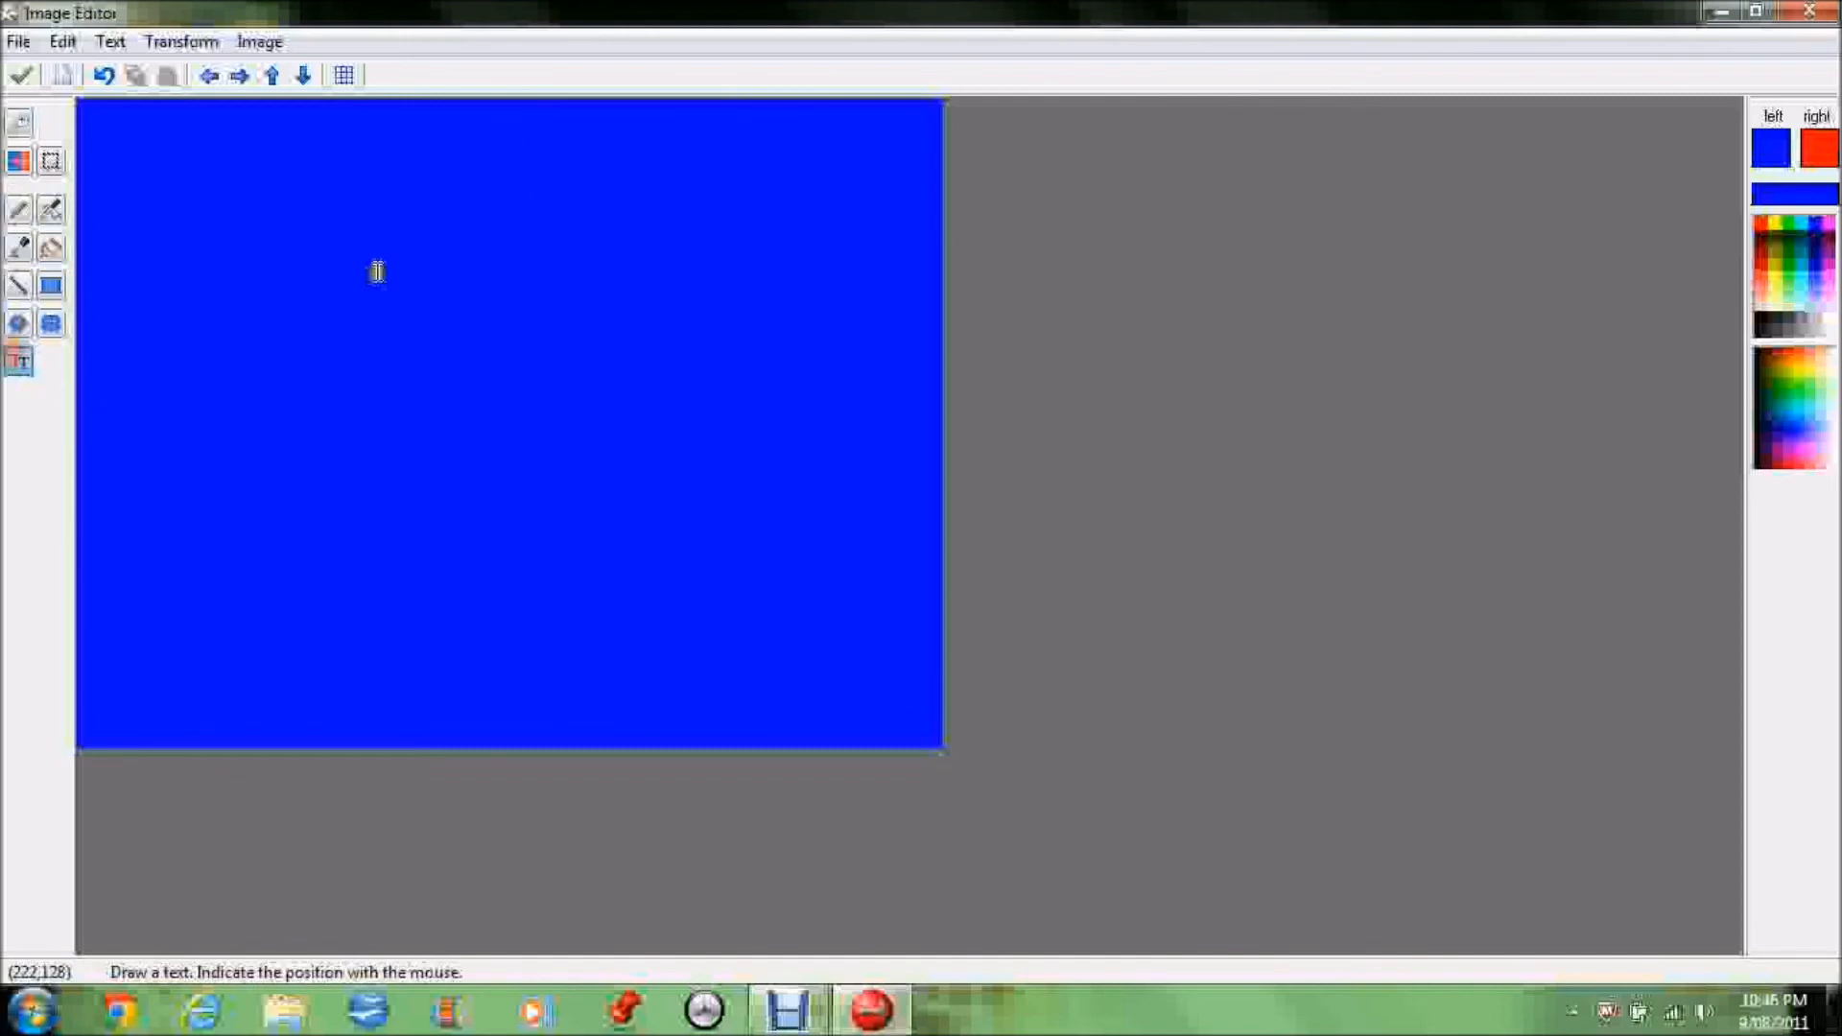
click(366, 280)
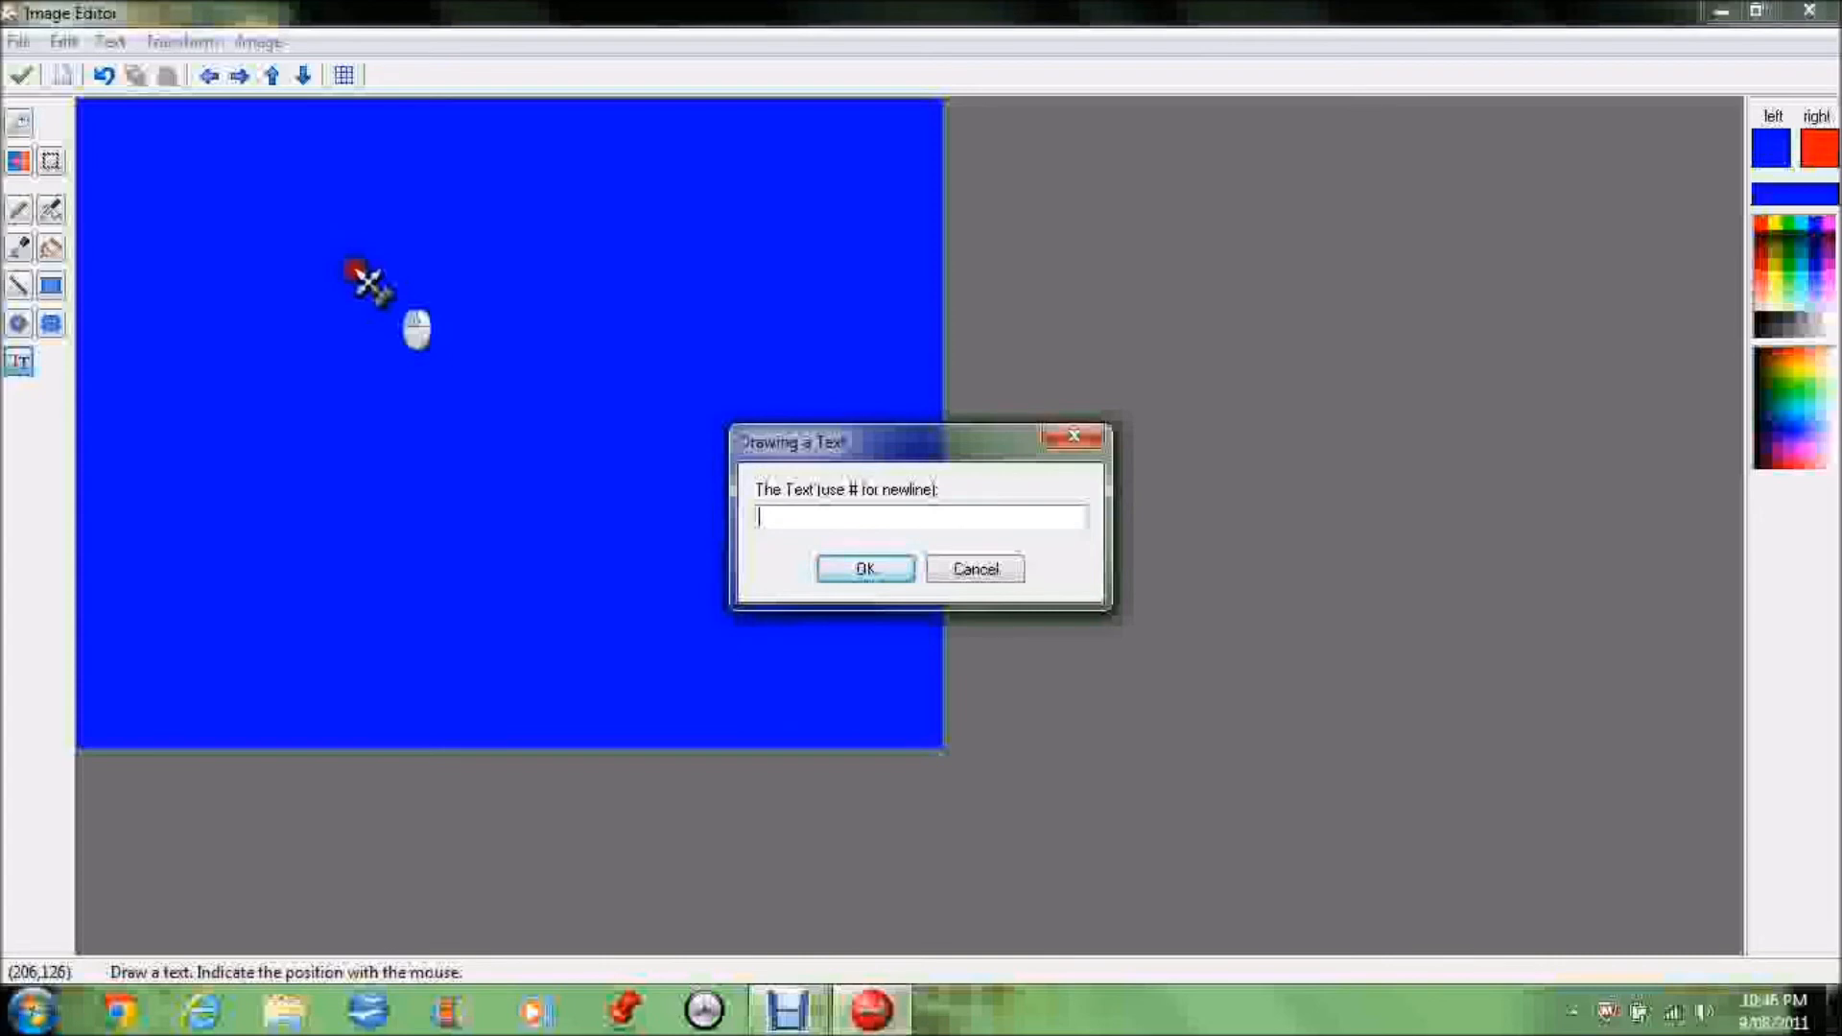
text(you win)
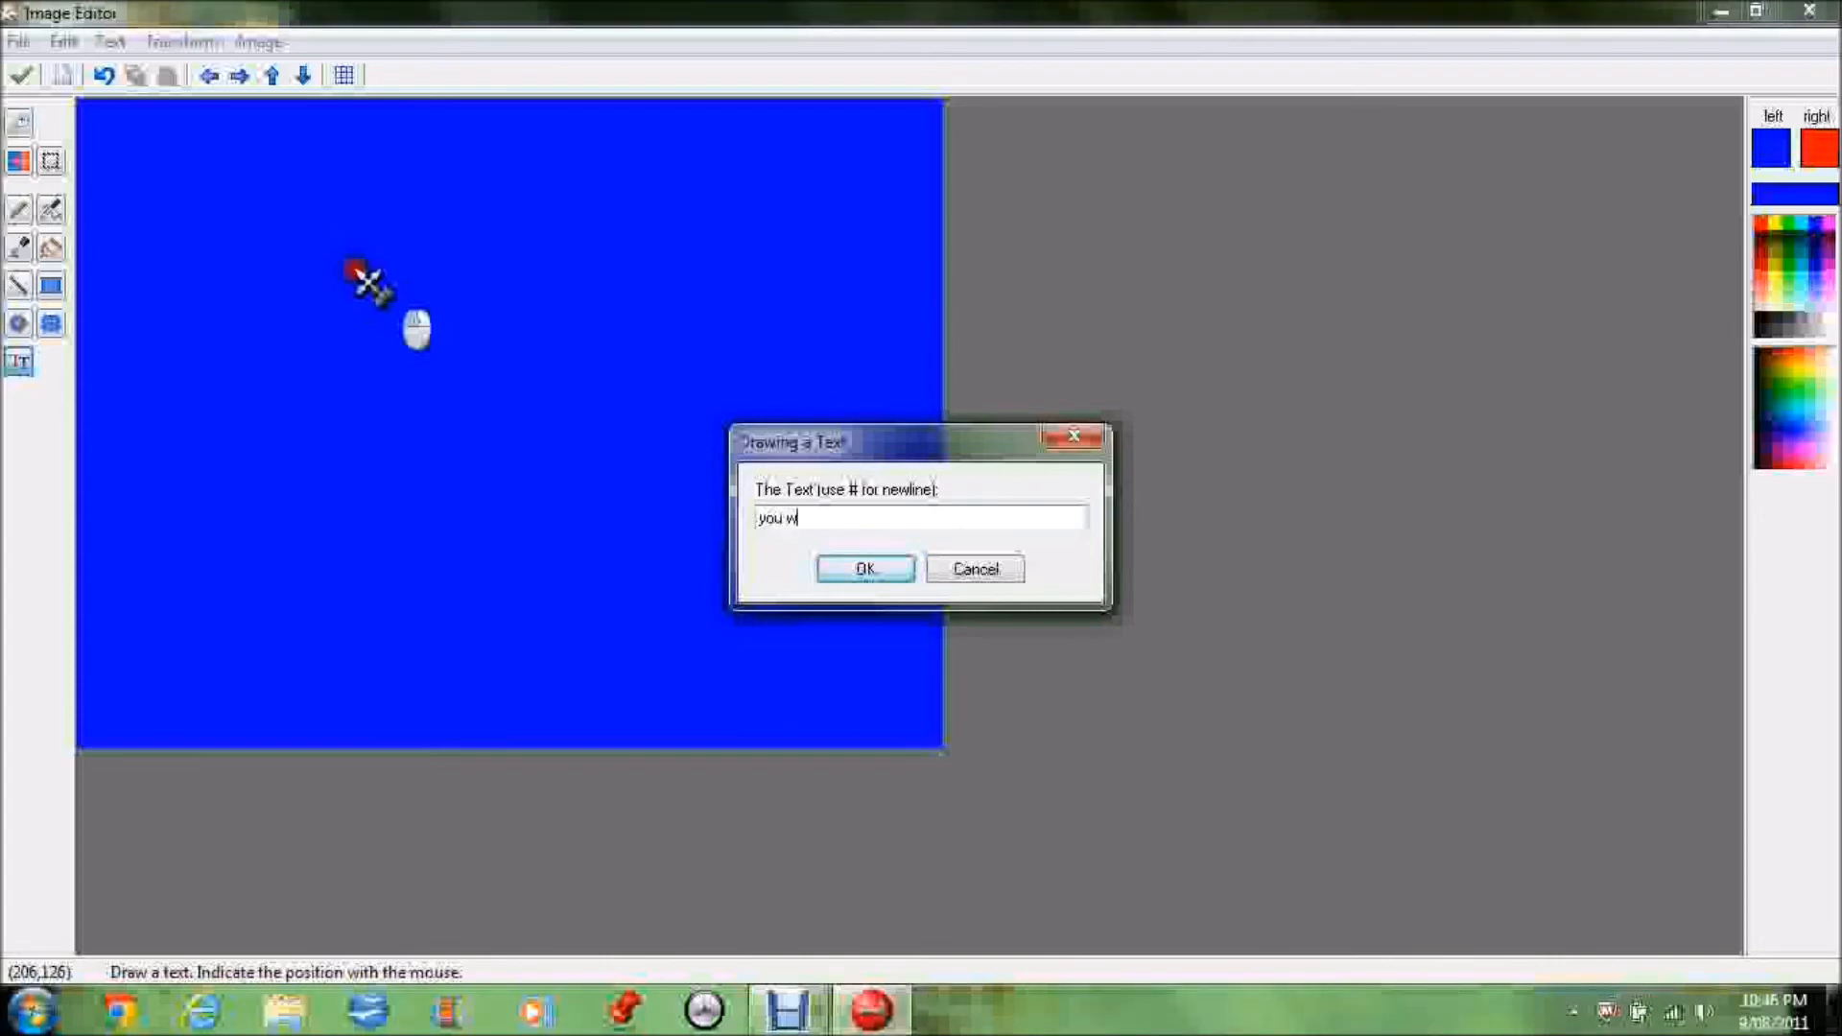
click(877, 567)
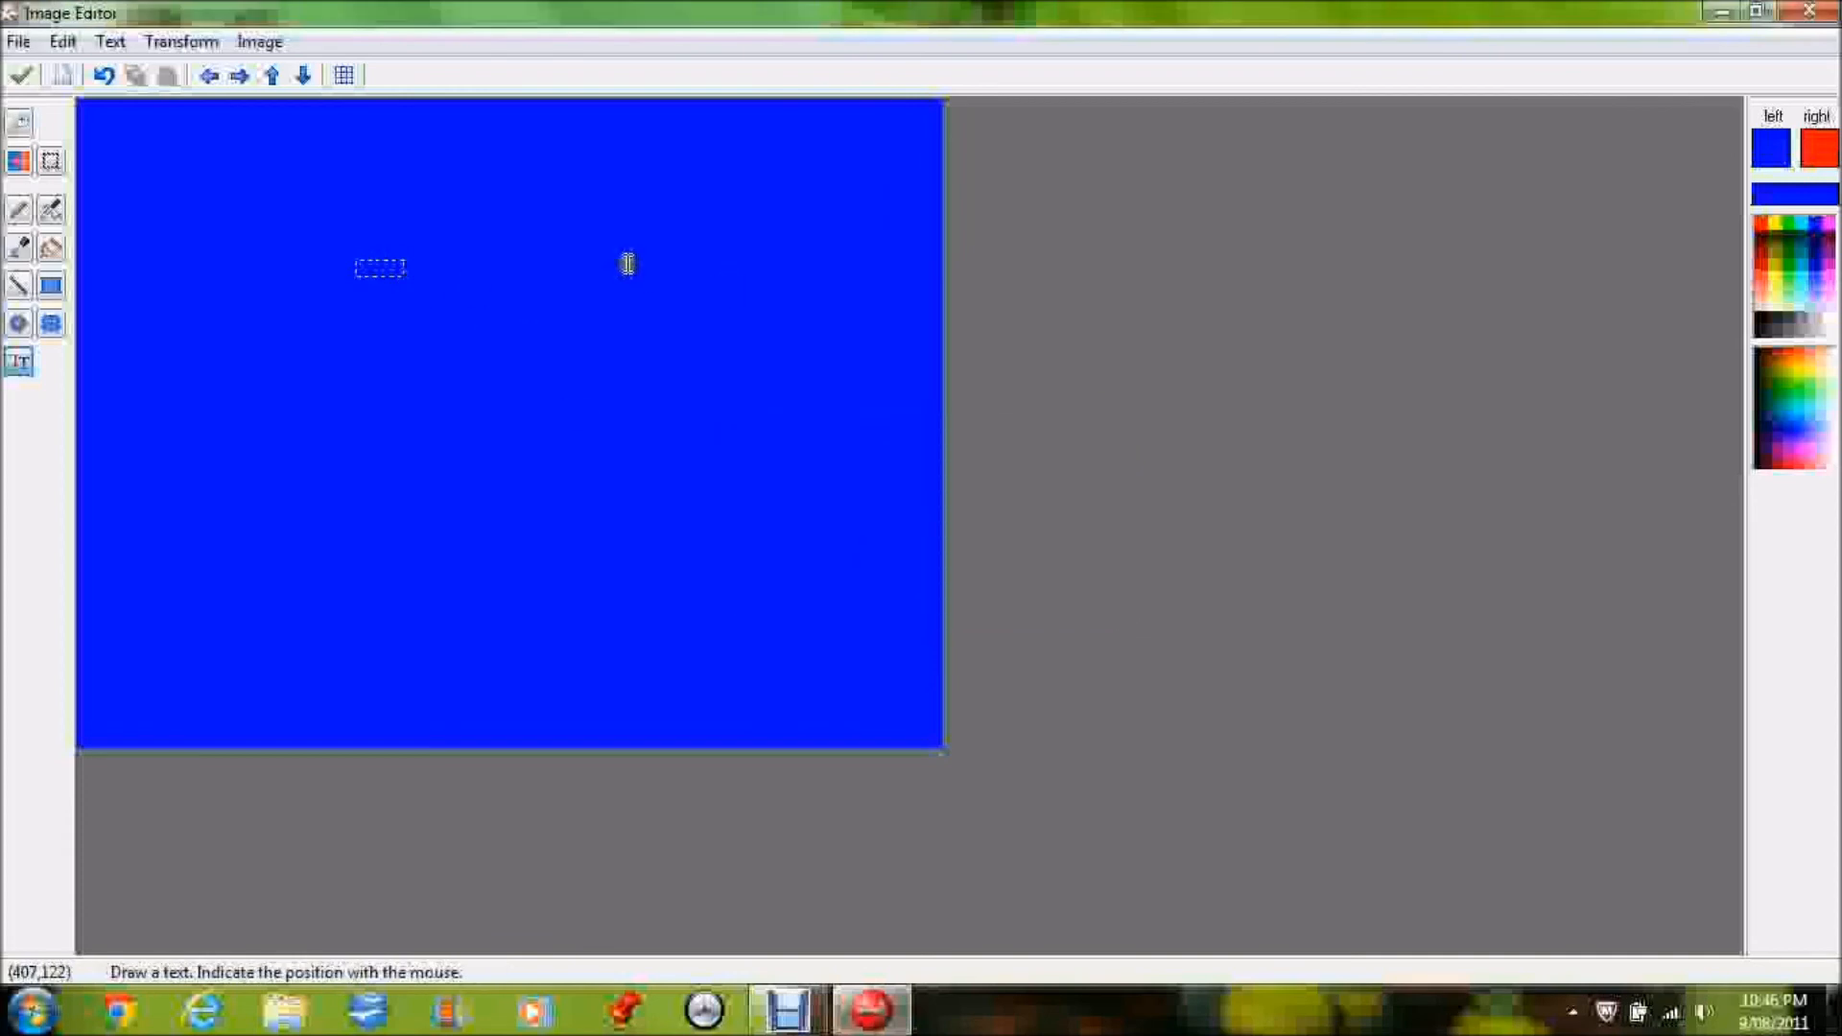
Set the image editor's left drawing colour to red and the right drawing colour to blue
click(492, 281)
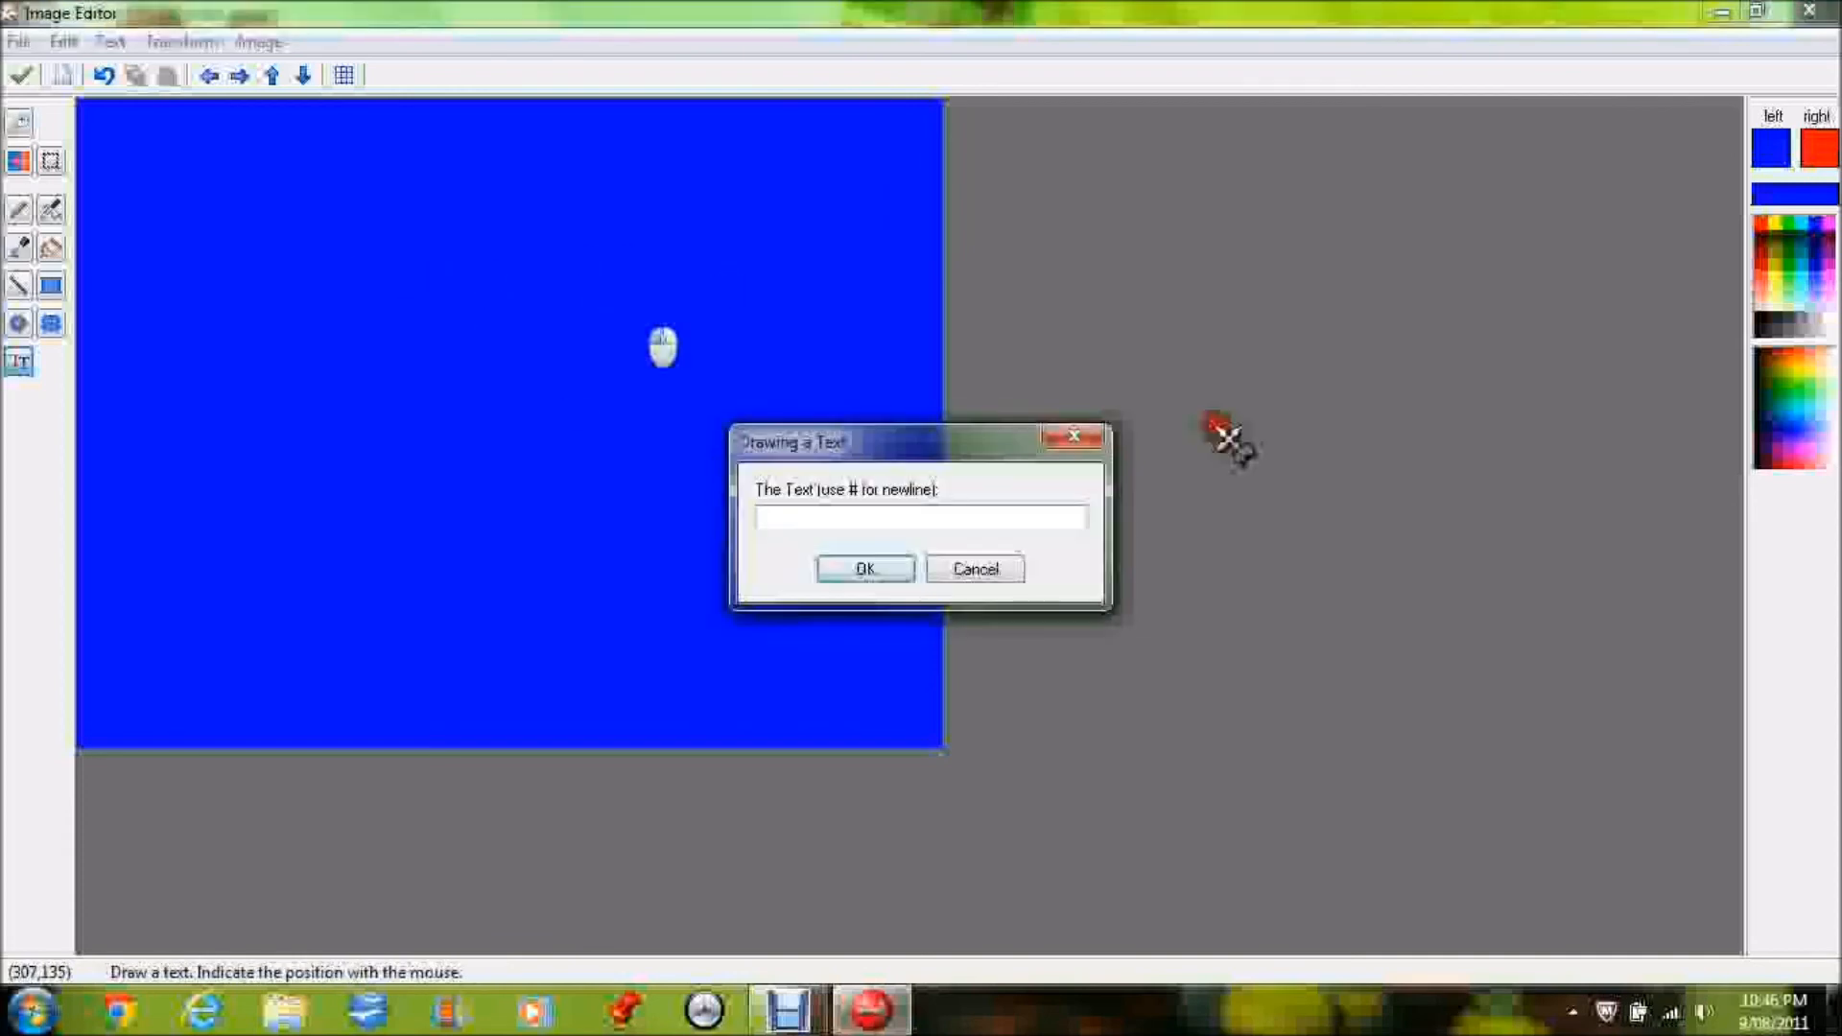
click(1012, 568)
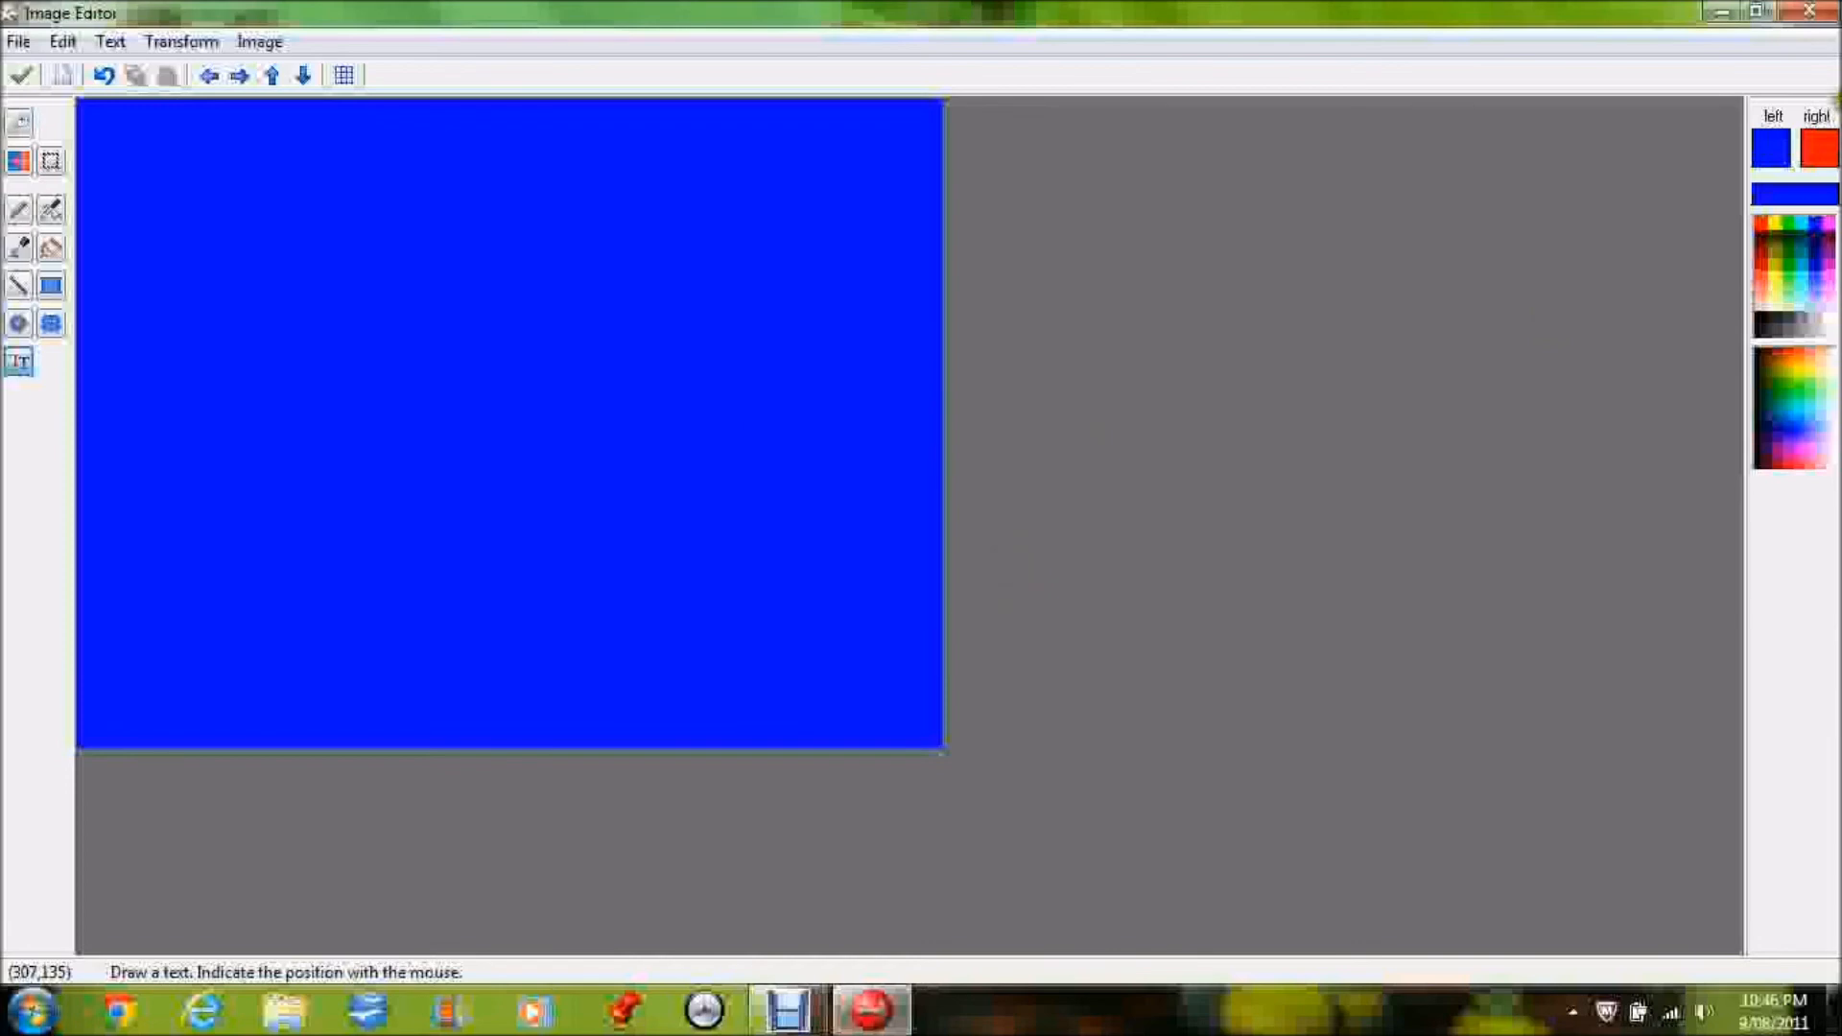
right_click(1828, 199)
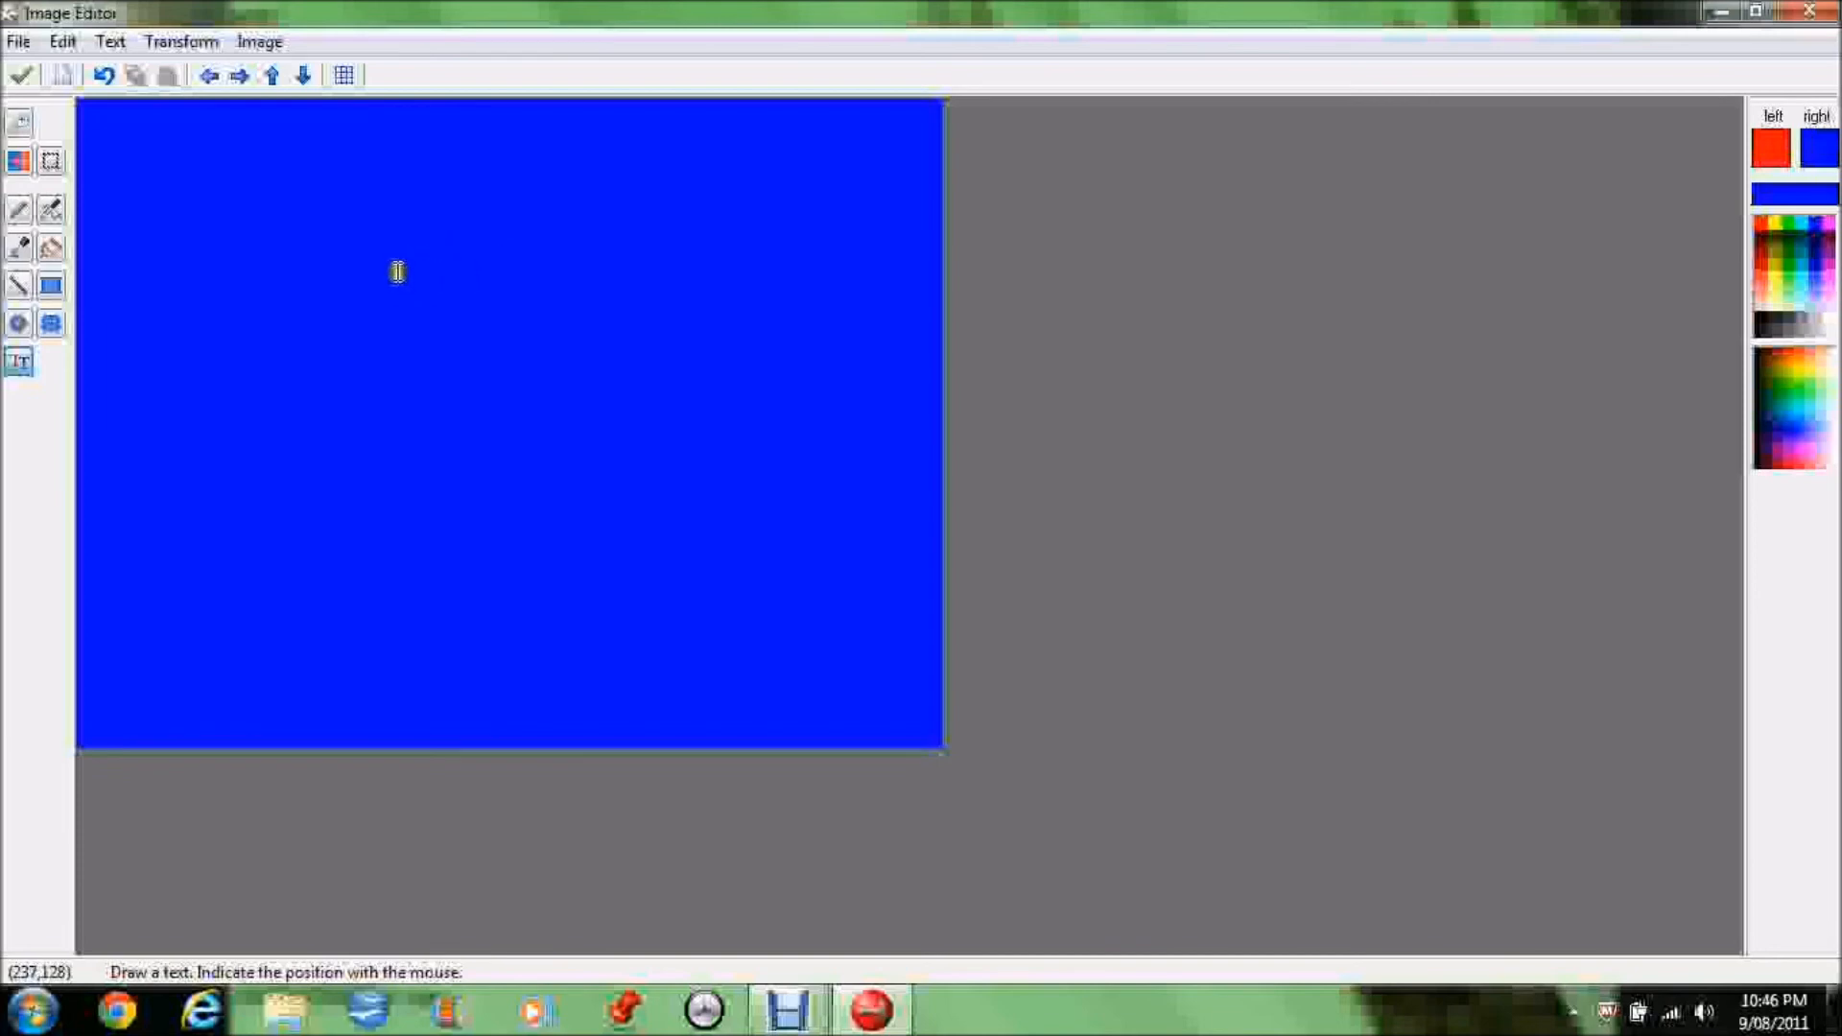
Try to add the text "You Win" in red to the upper middle of the blue background
click(410, 284)
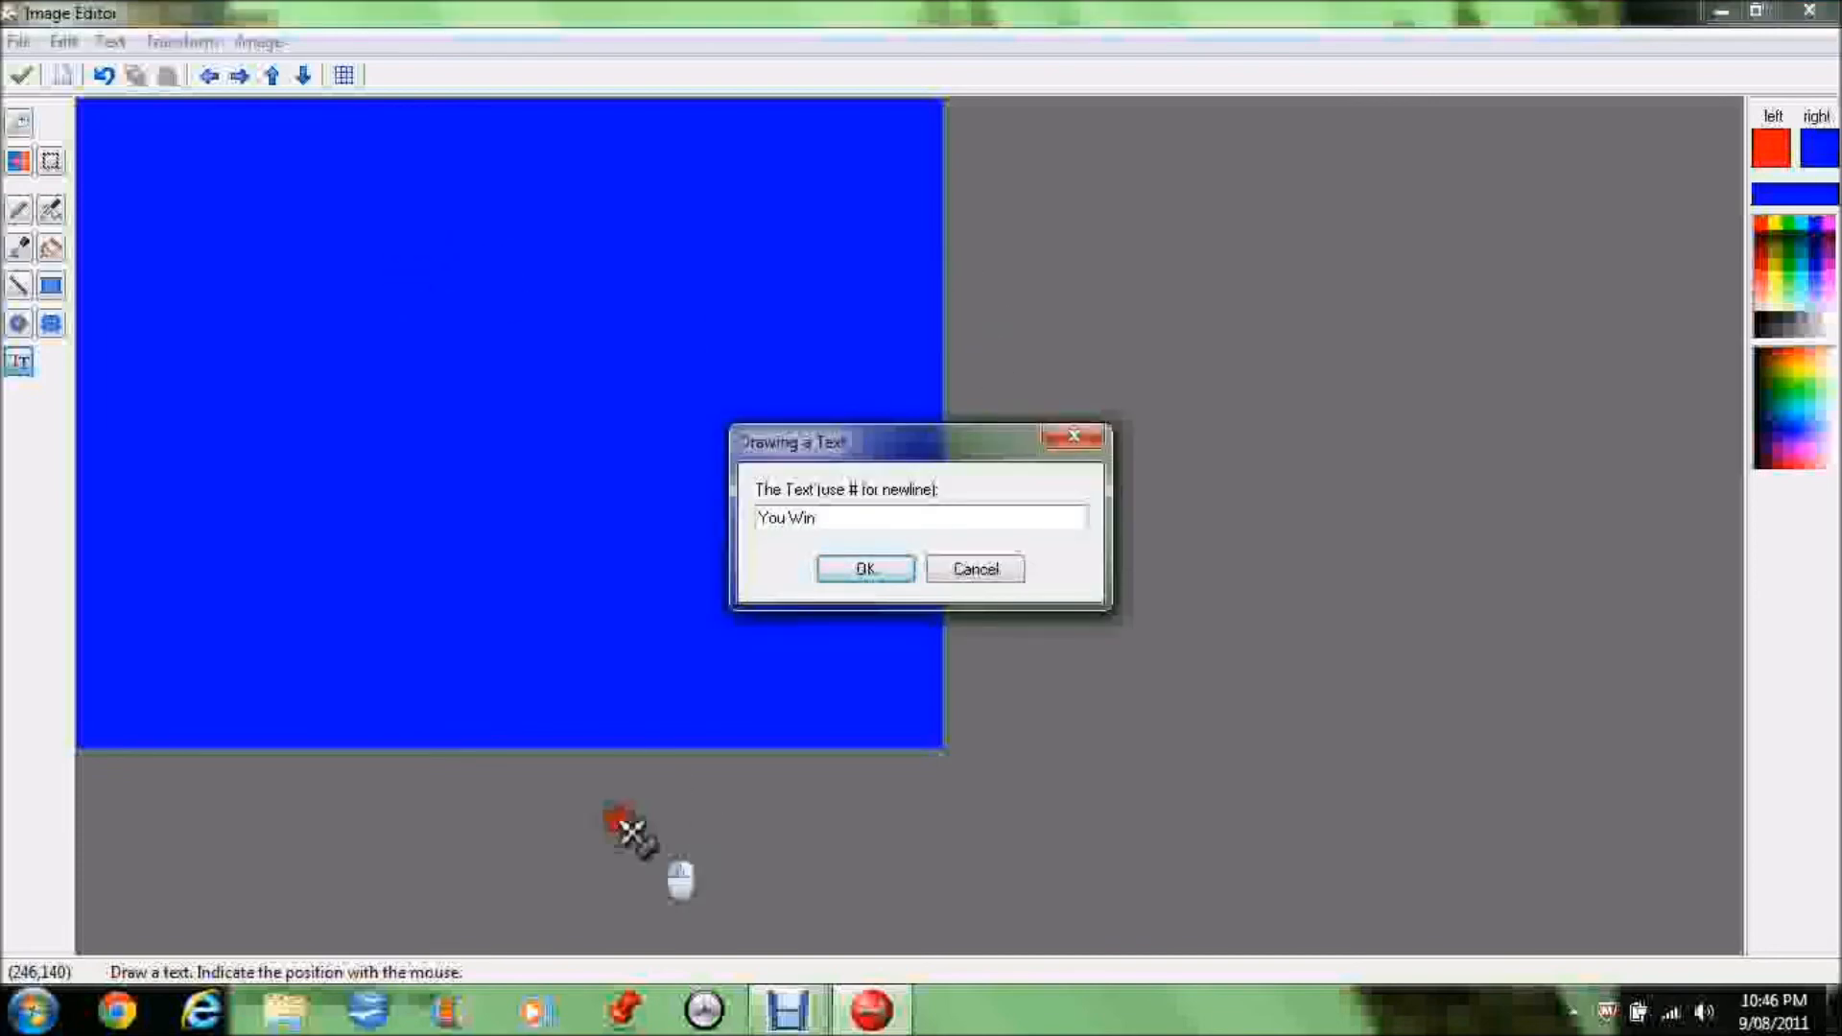
click(876, 568)
mouse_move(439, 292)
mouse_down()
mouse_move(380, 261)
mouse_move(480, 312)
mouse_up()
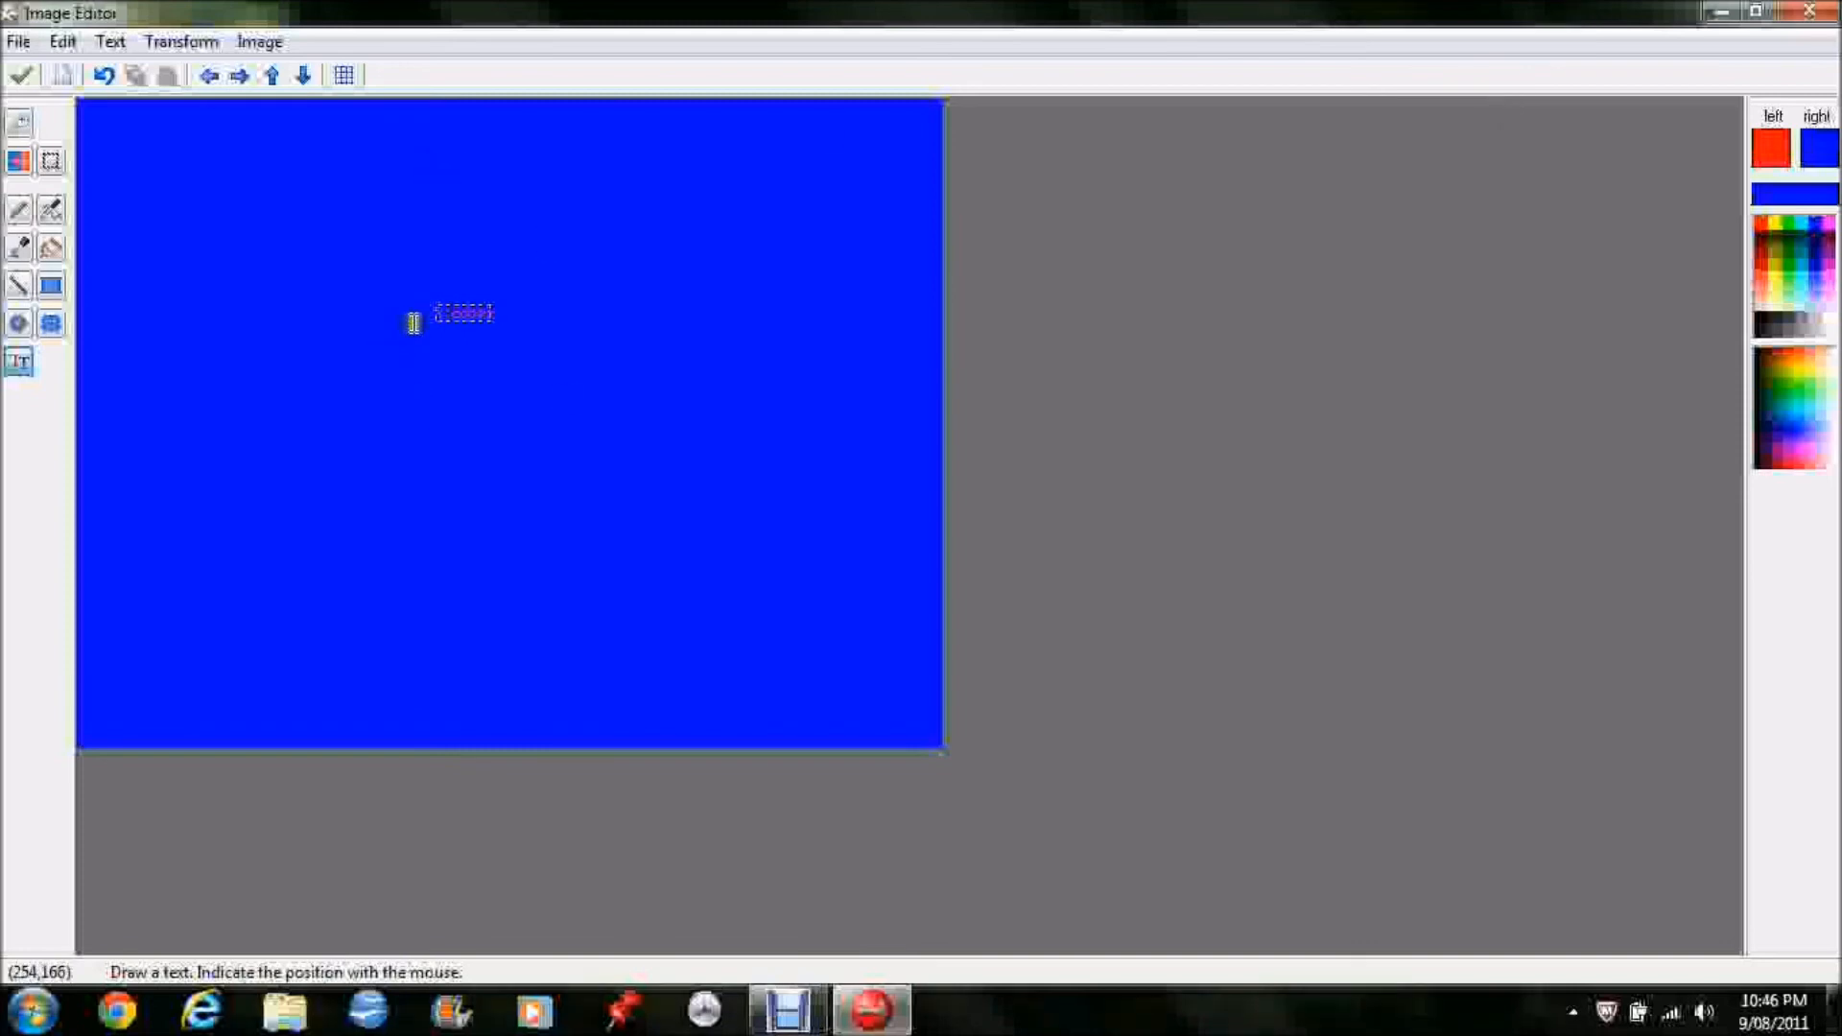
drag(473, 308, 1180, 385)
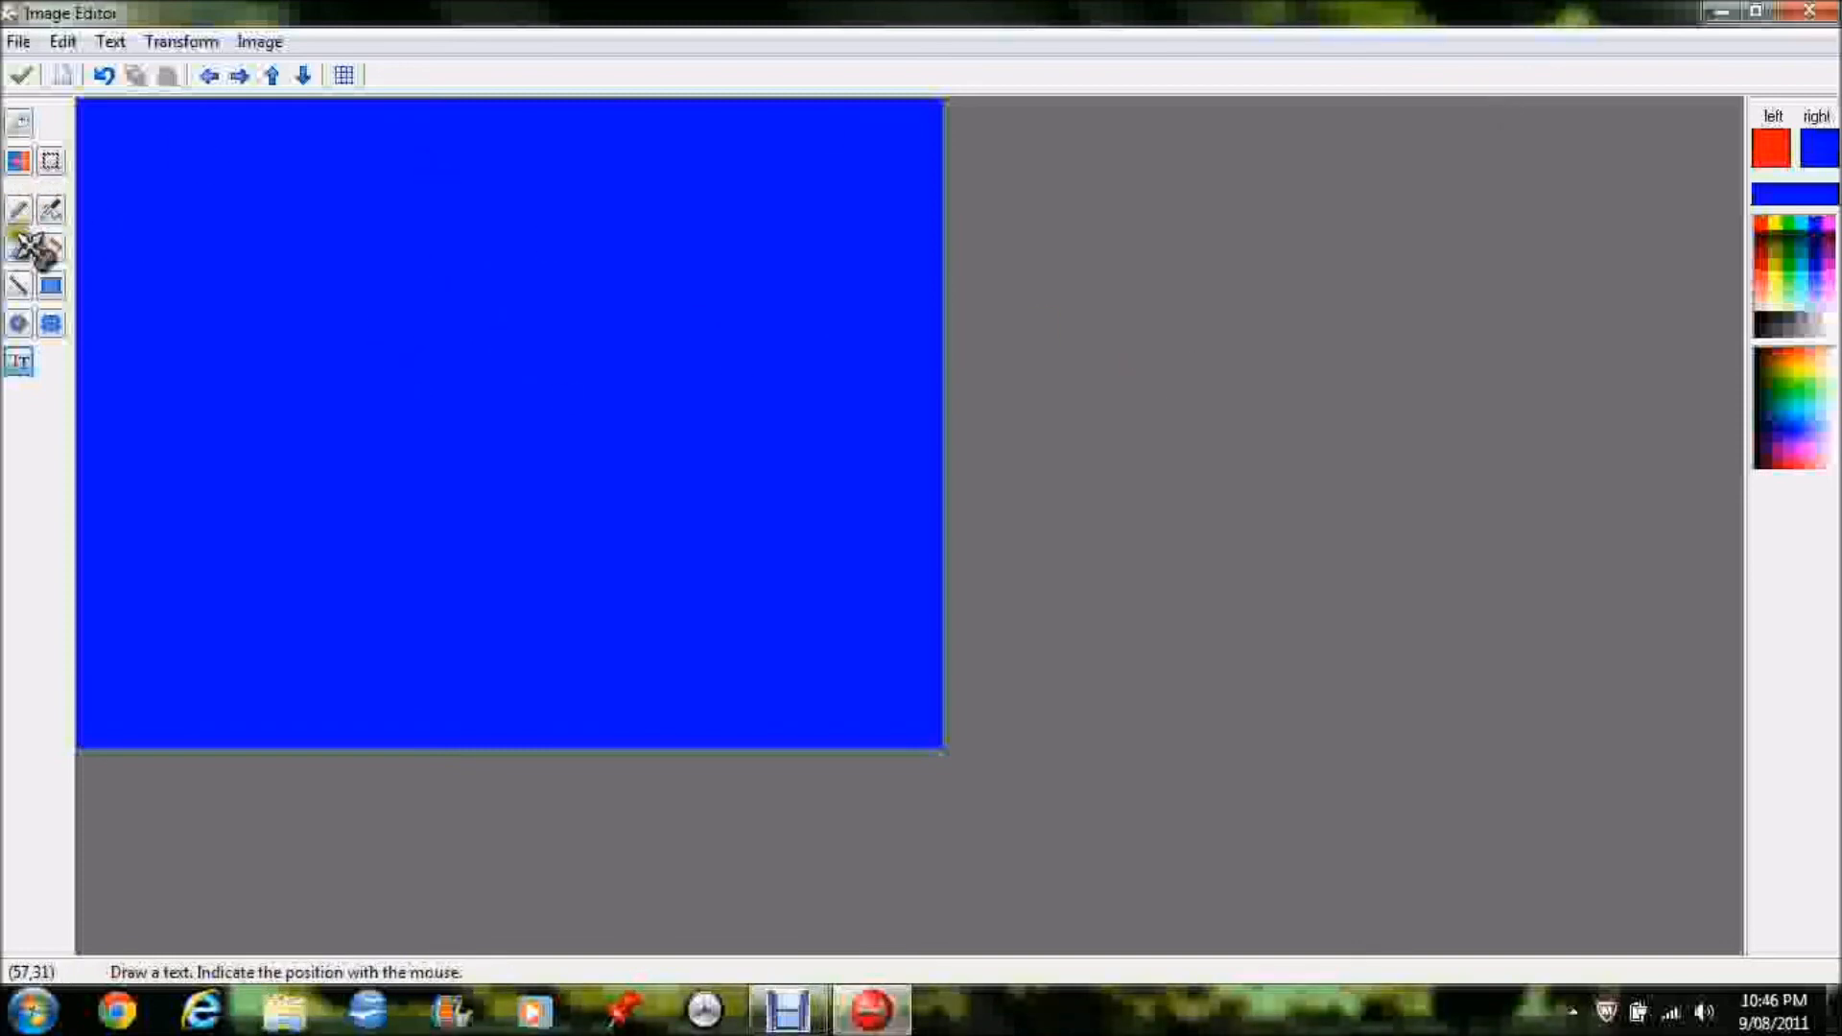
Copy a small rectangular region of the blue background and paste it into a new picture in Paint
click(51, 160)
drag(403, 237, 490, 285)
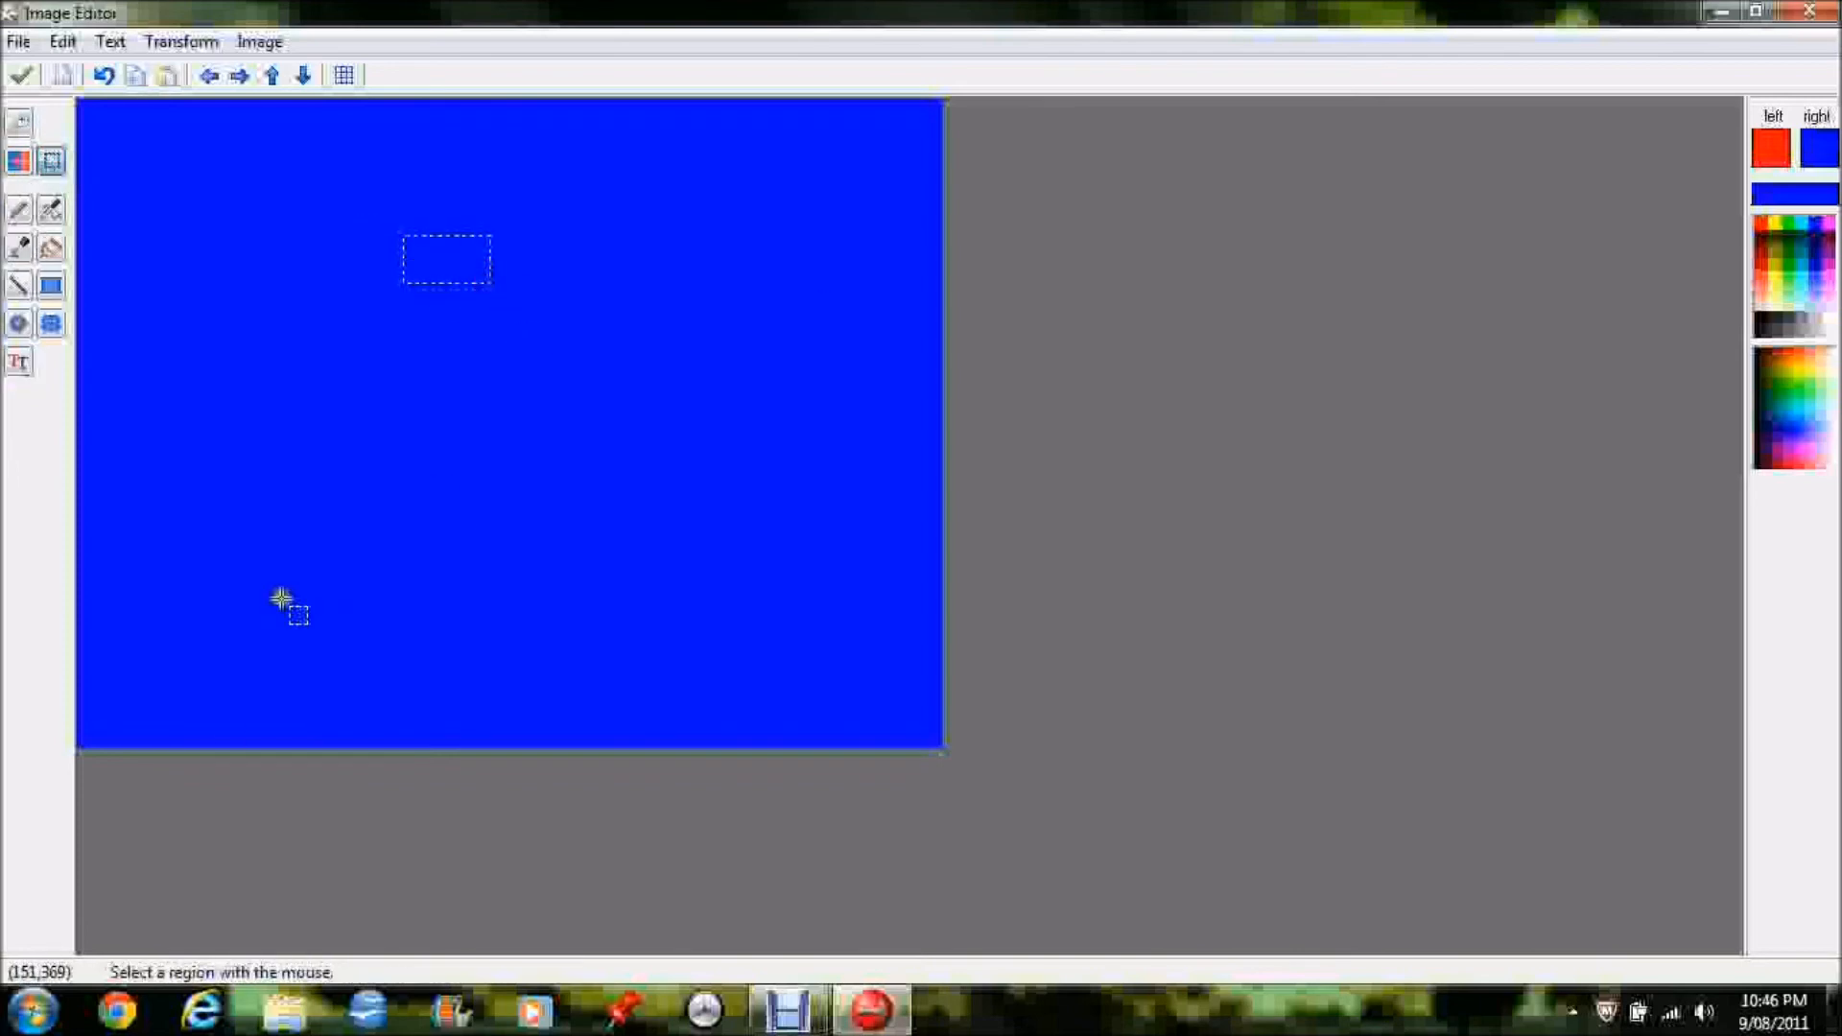
key(super)
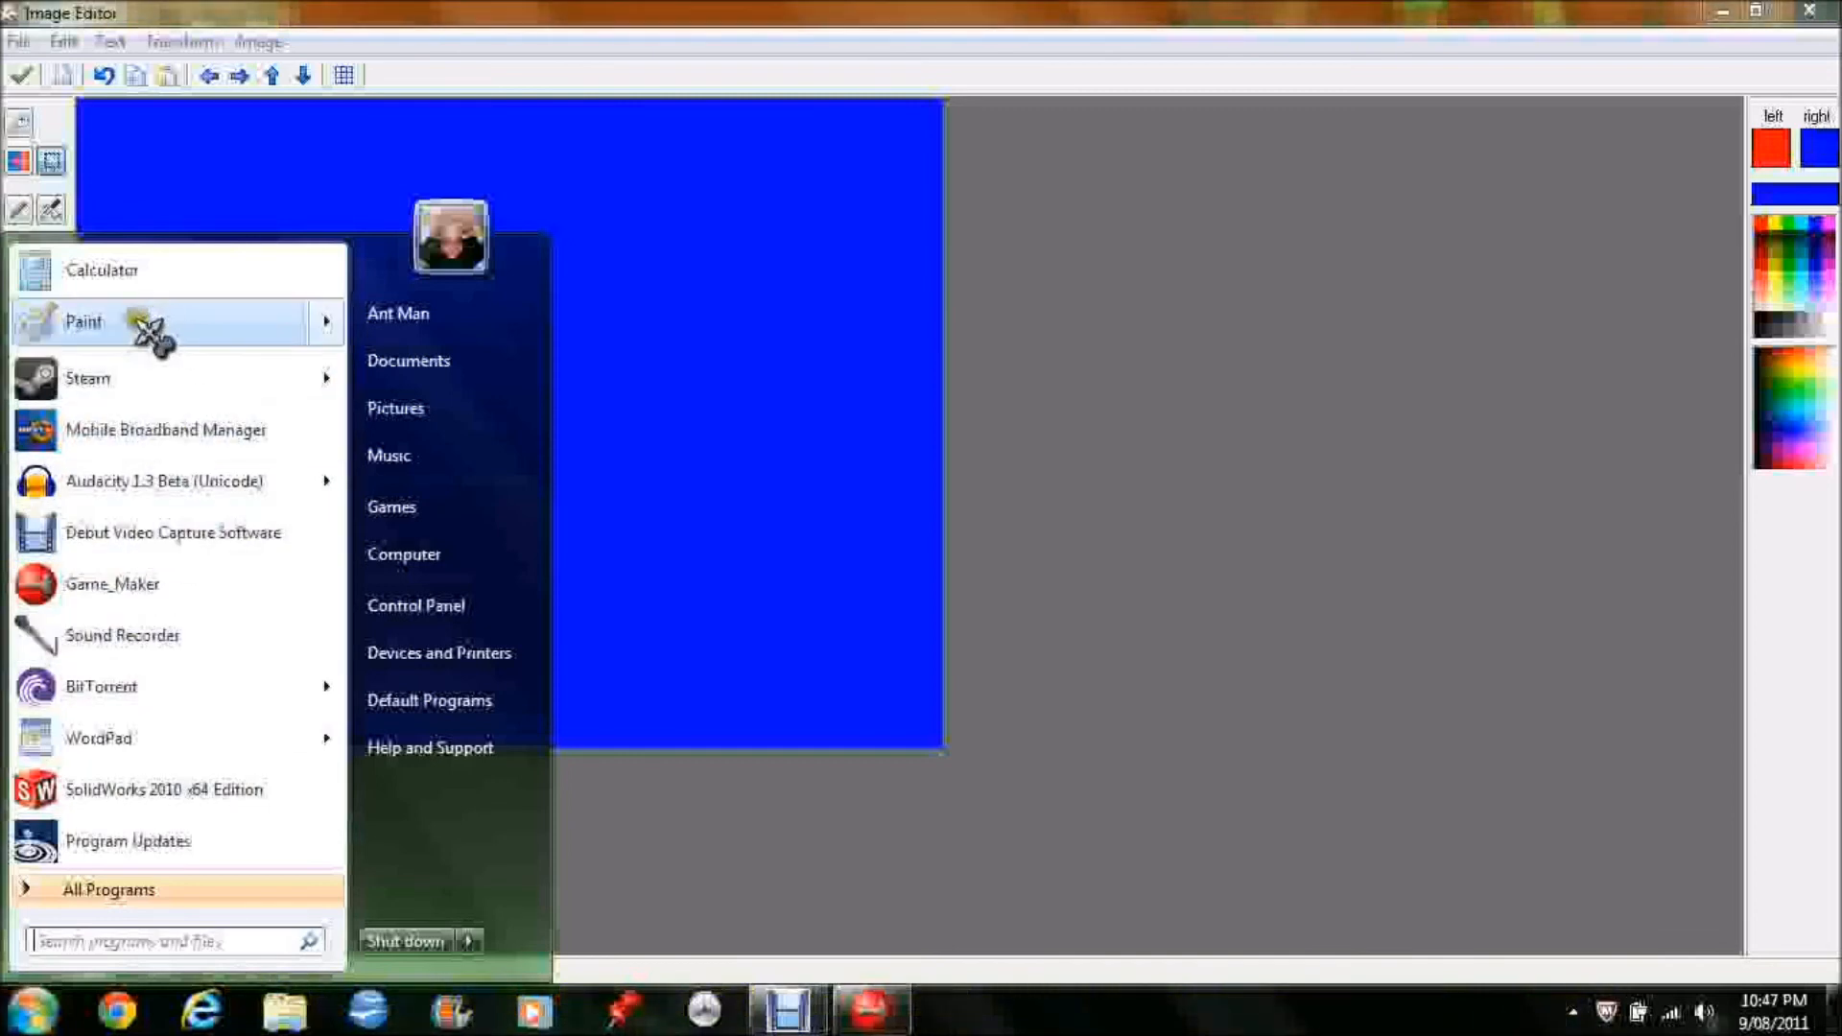
mouse_move(135, 322)
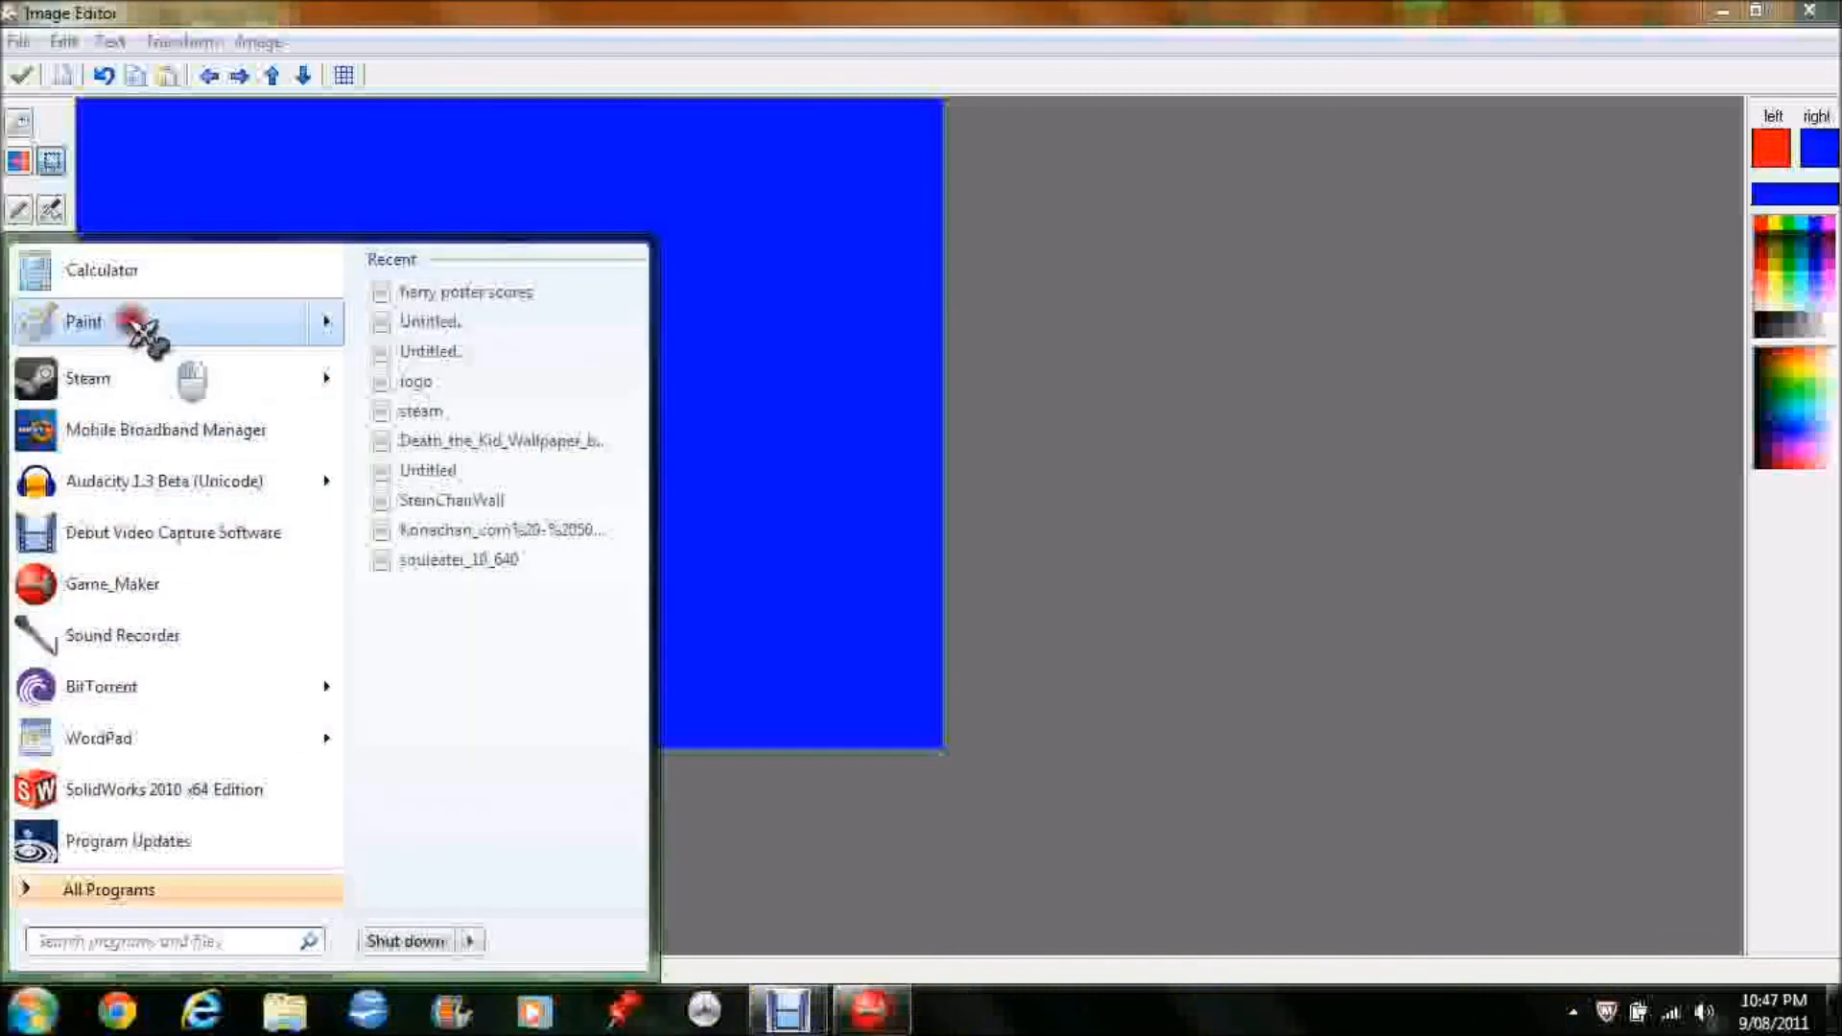
click(134, 321)
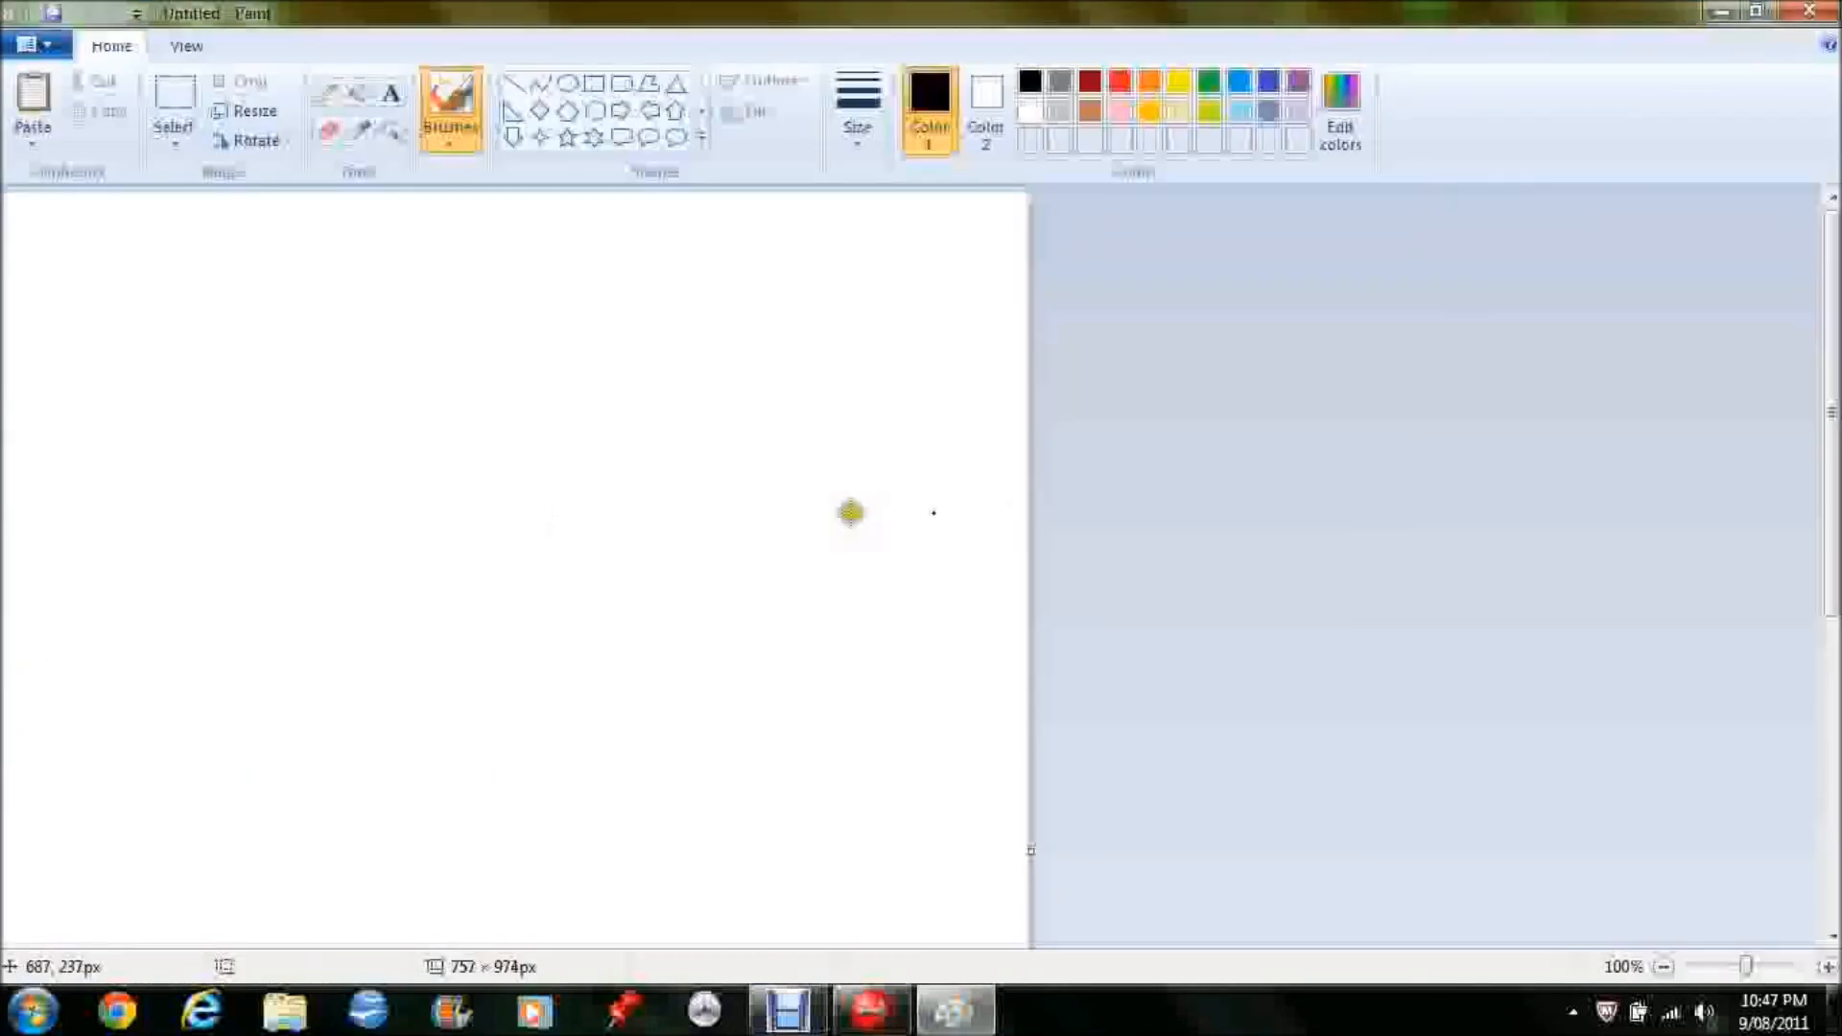
key(ctrl+v)
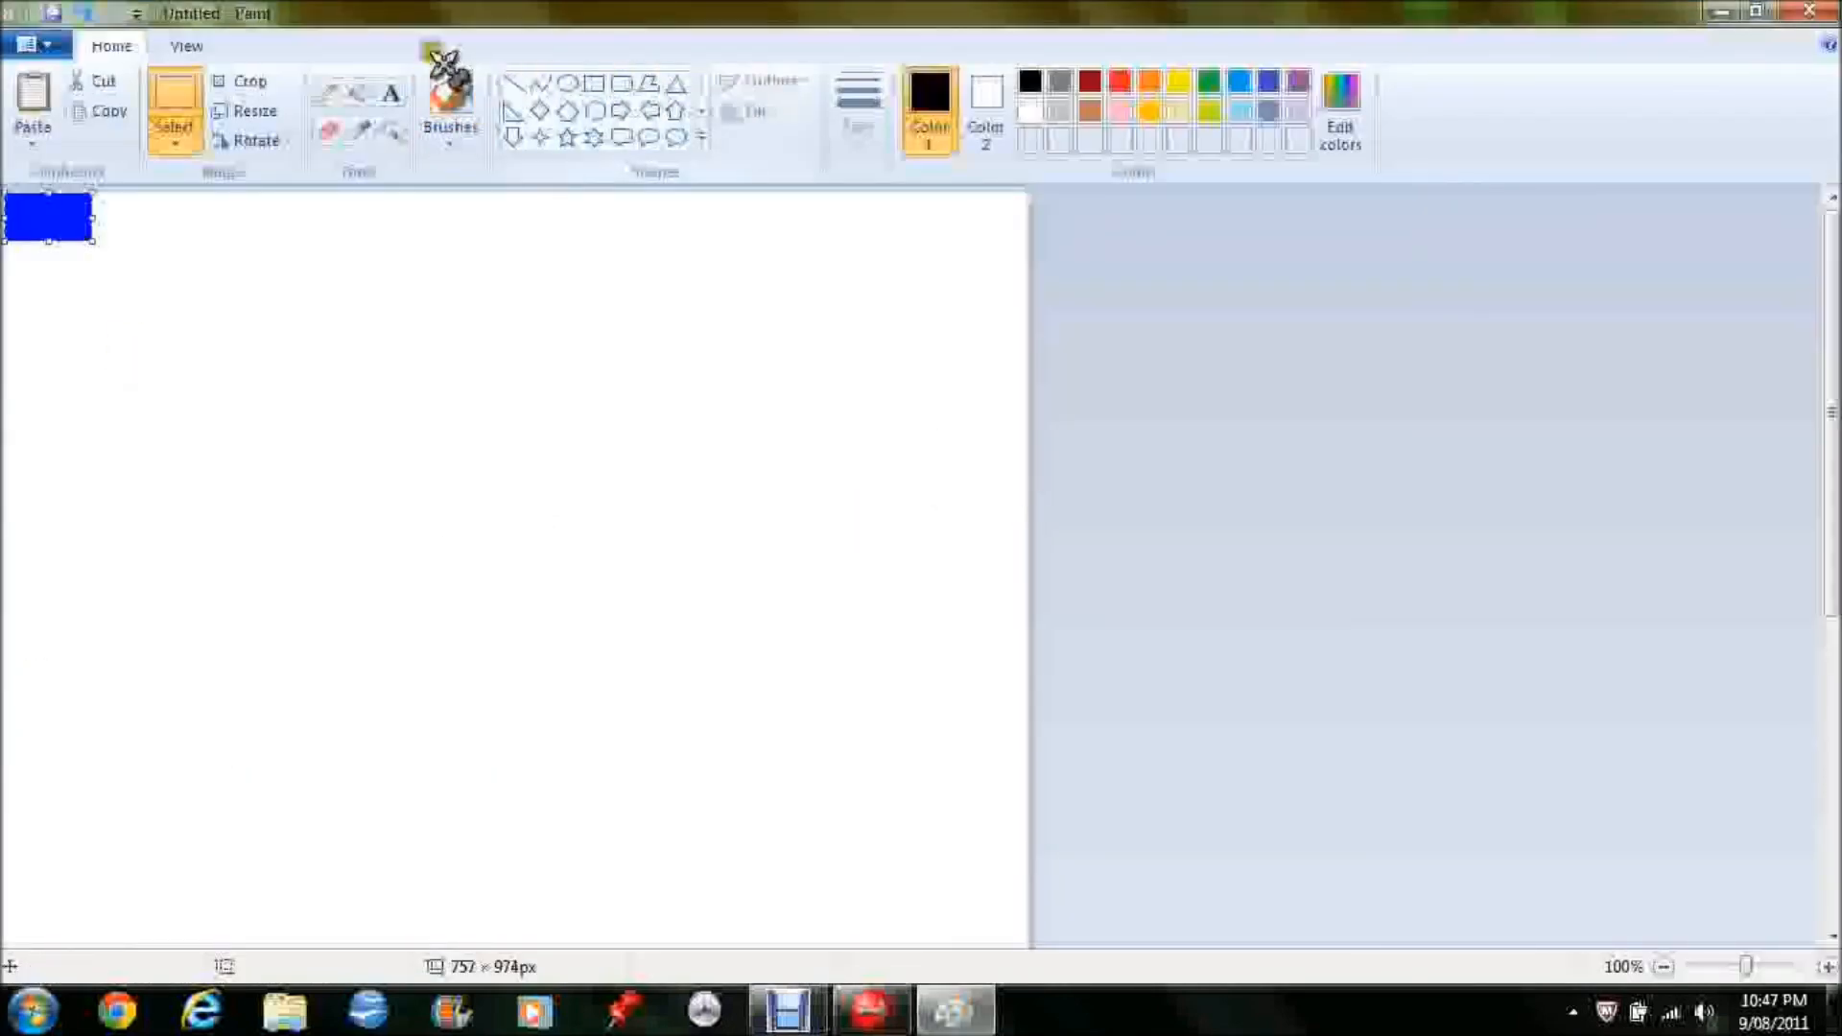
Sample the blue from the pasted patch and fill the rest of the canvas with it
click(361, 130)
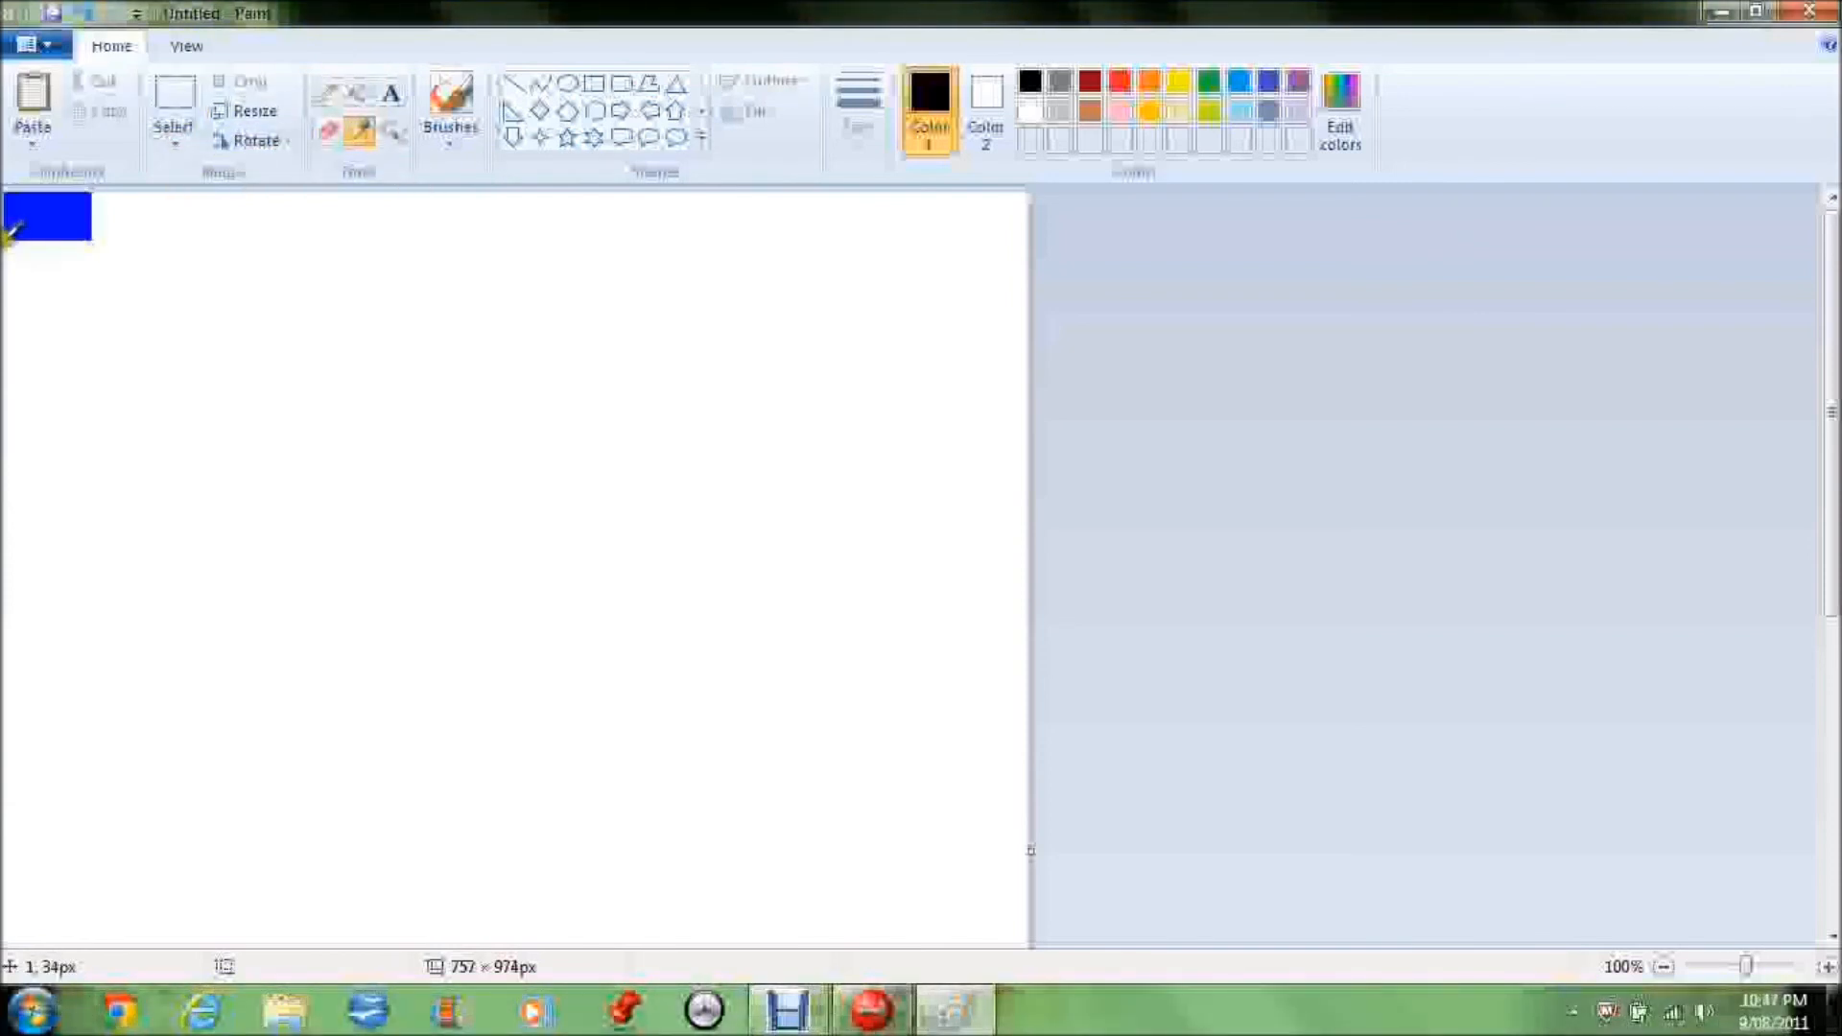
click(42, 219)
click(358, 93)
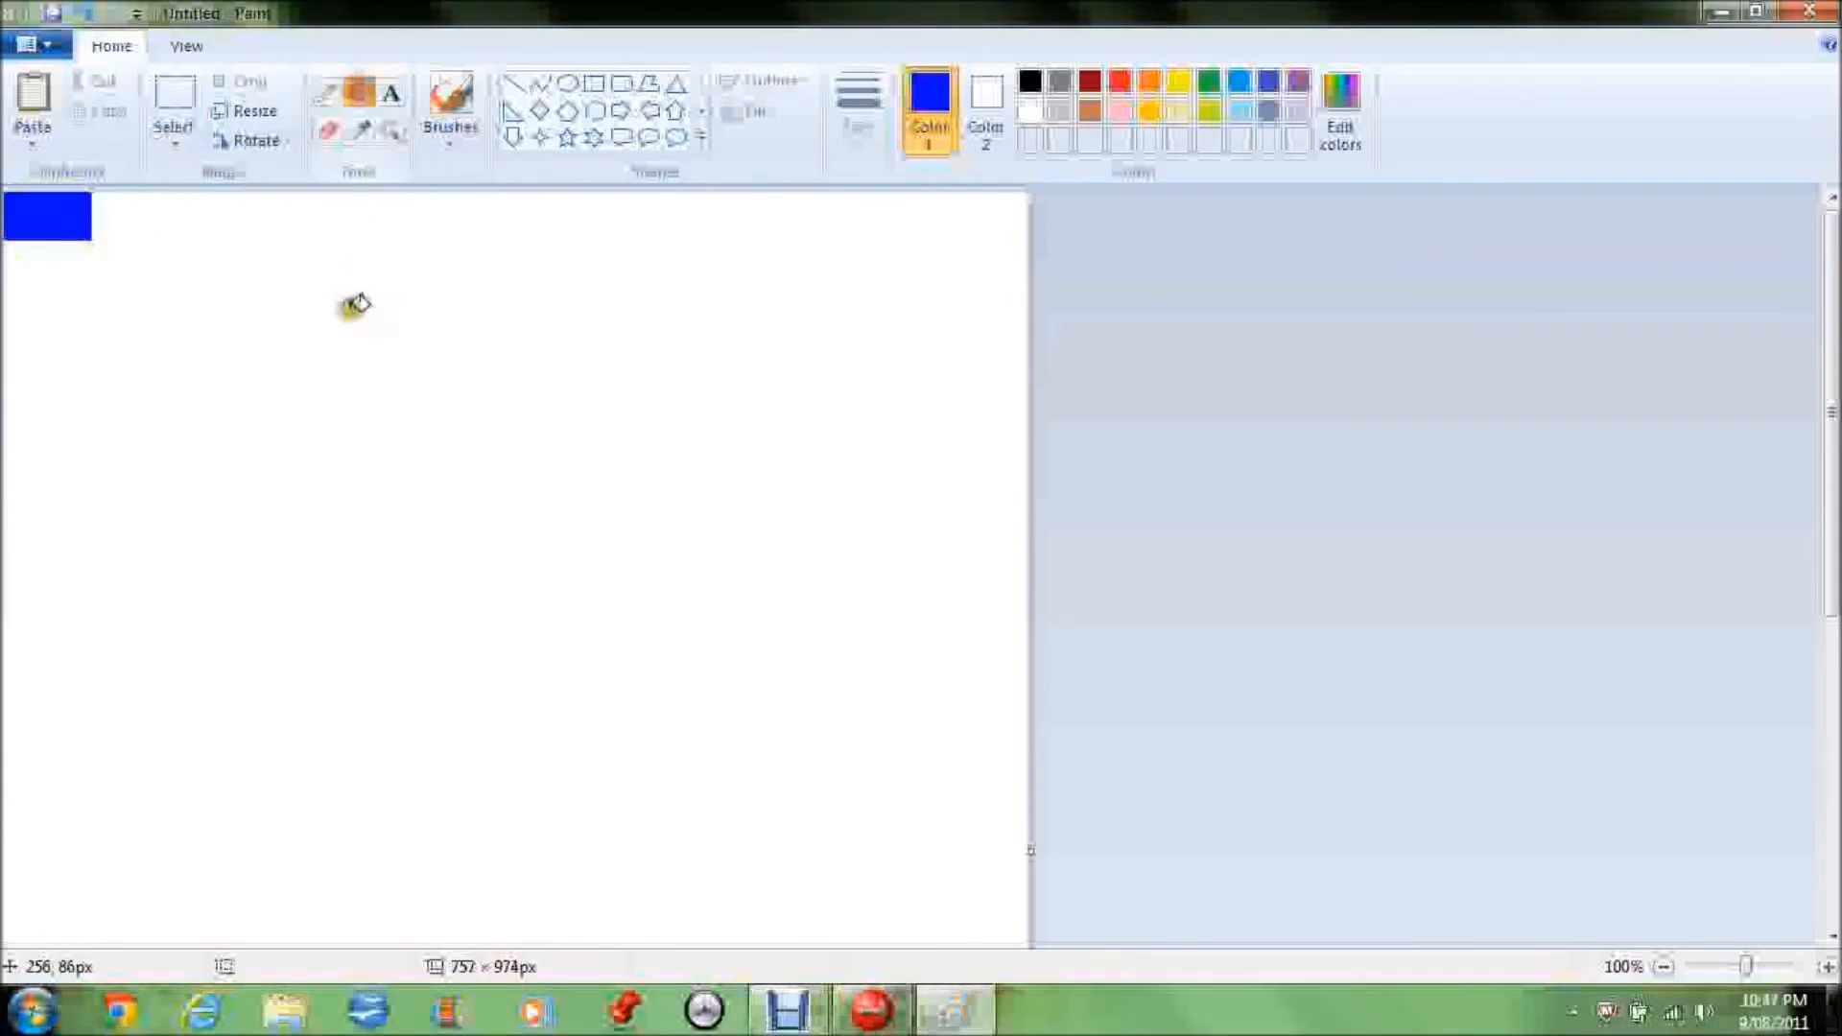
click(357, 304)
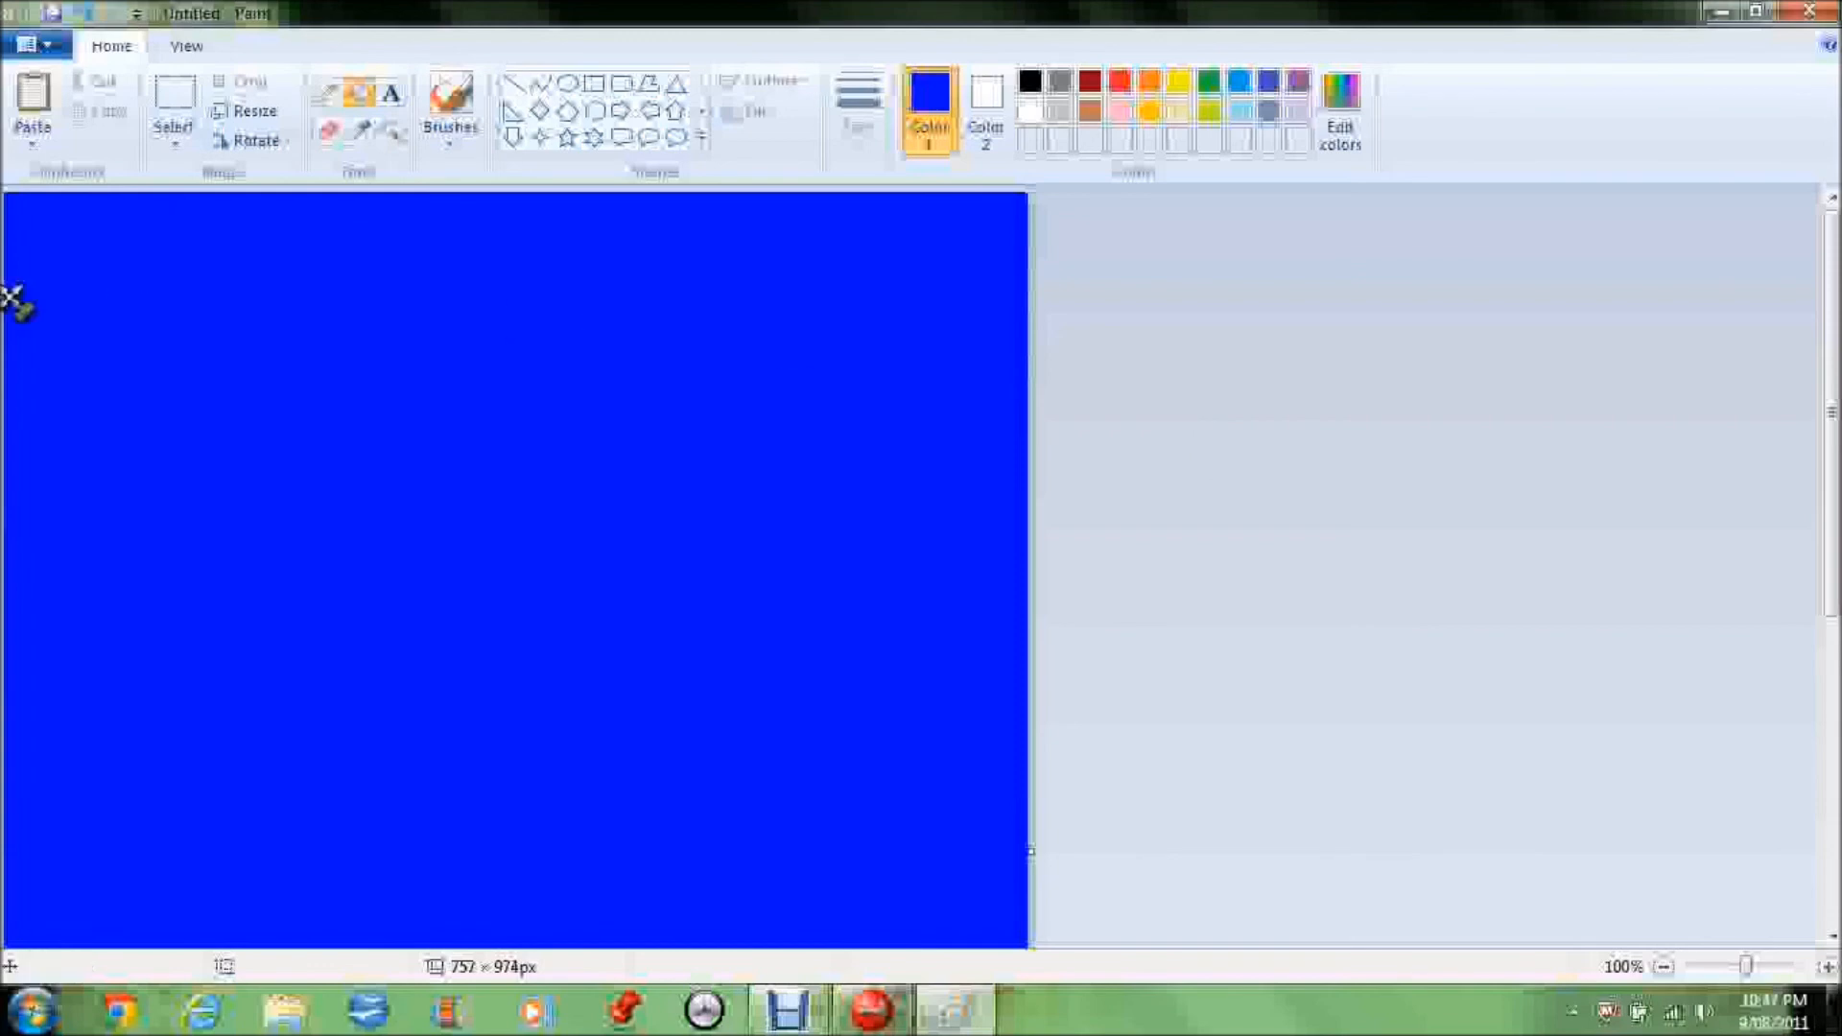
Set Color 1 to red and Color 2 to the canvas blue, and add the text "You Win" to the canvas
click(1120, 82)
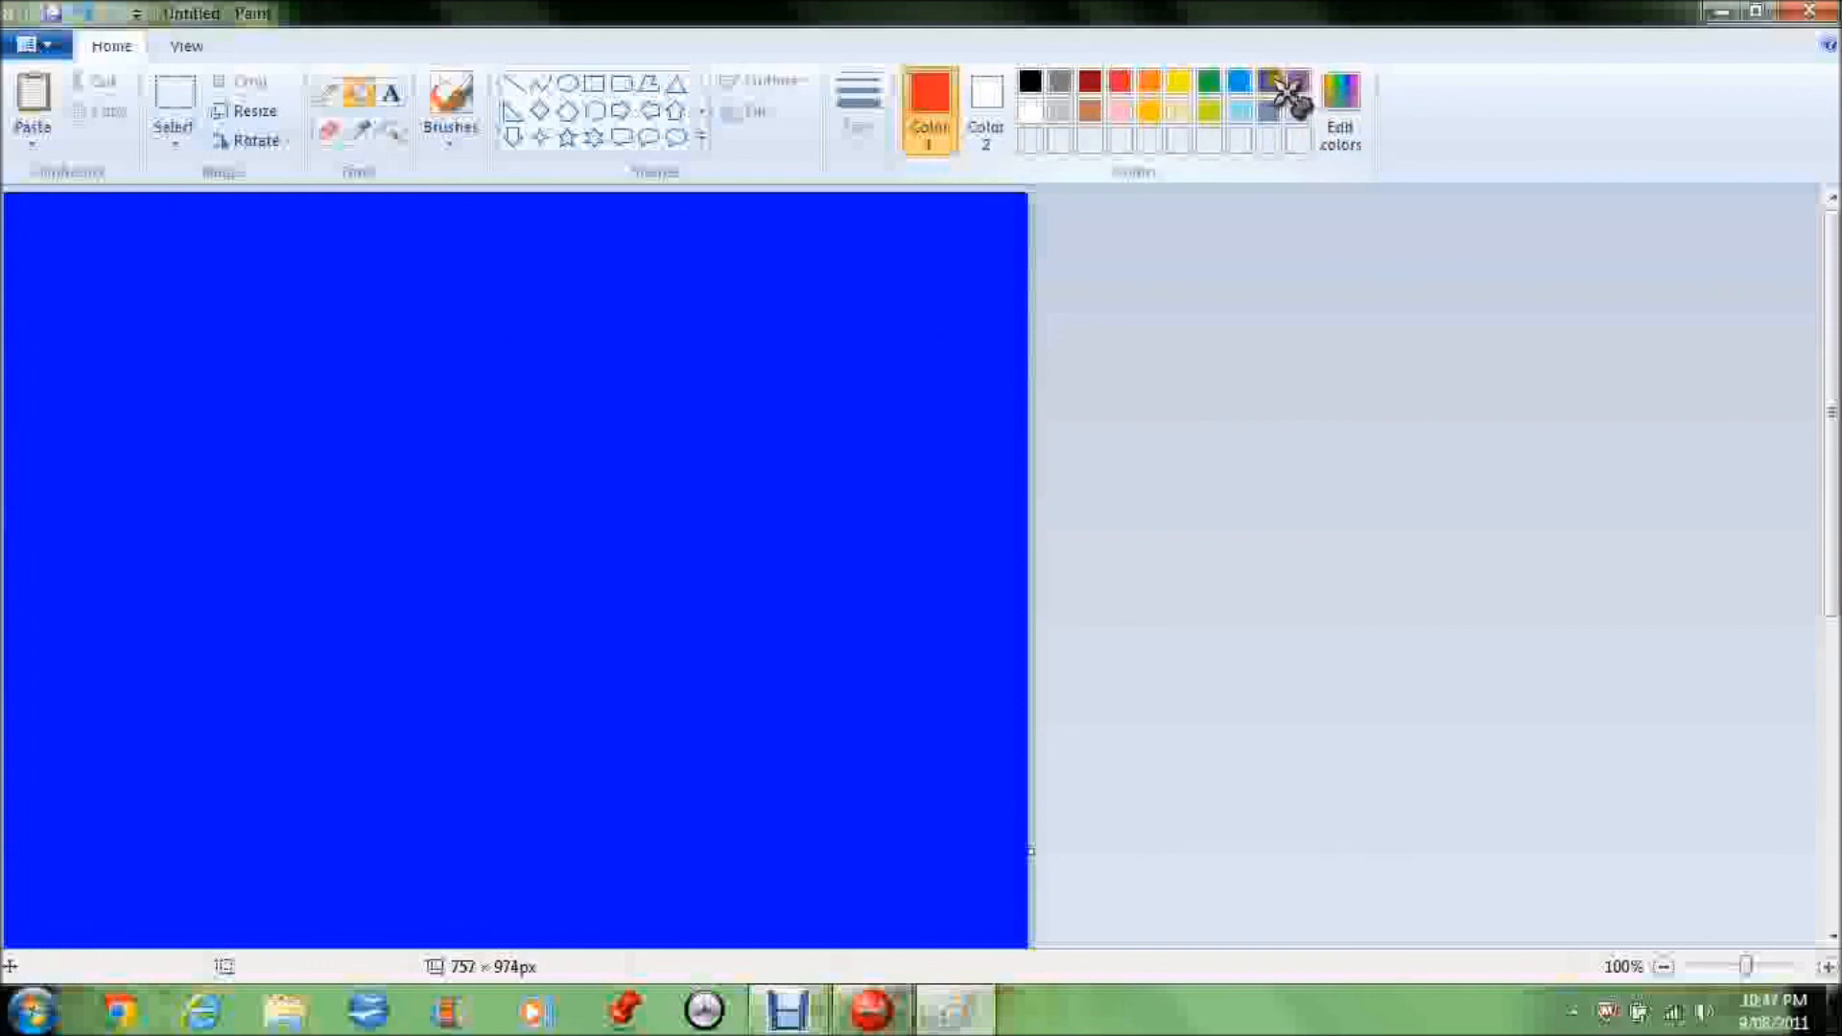
click(359, 131)
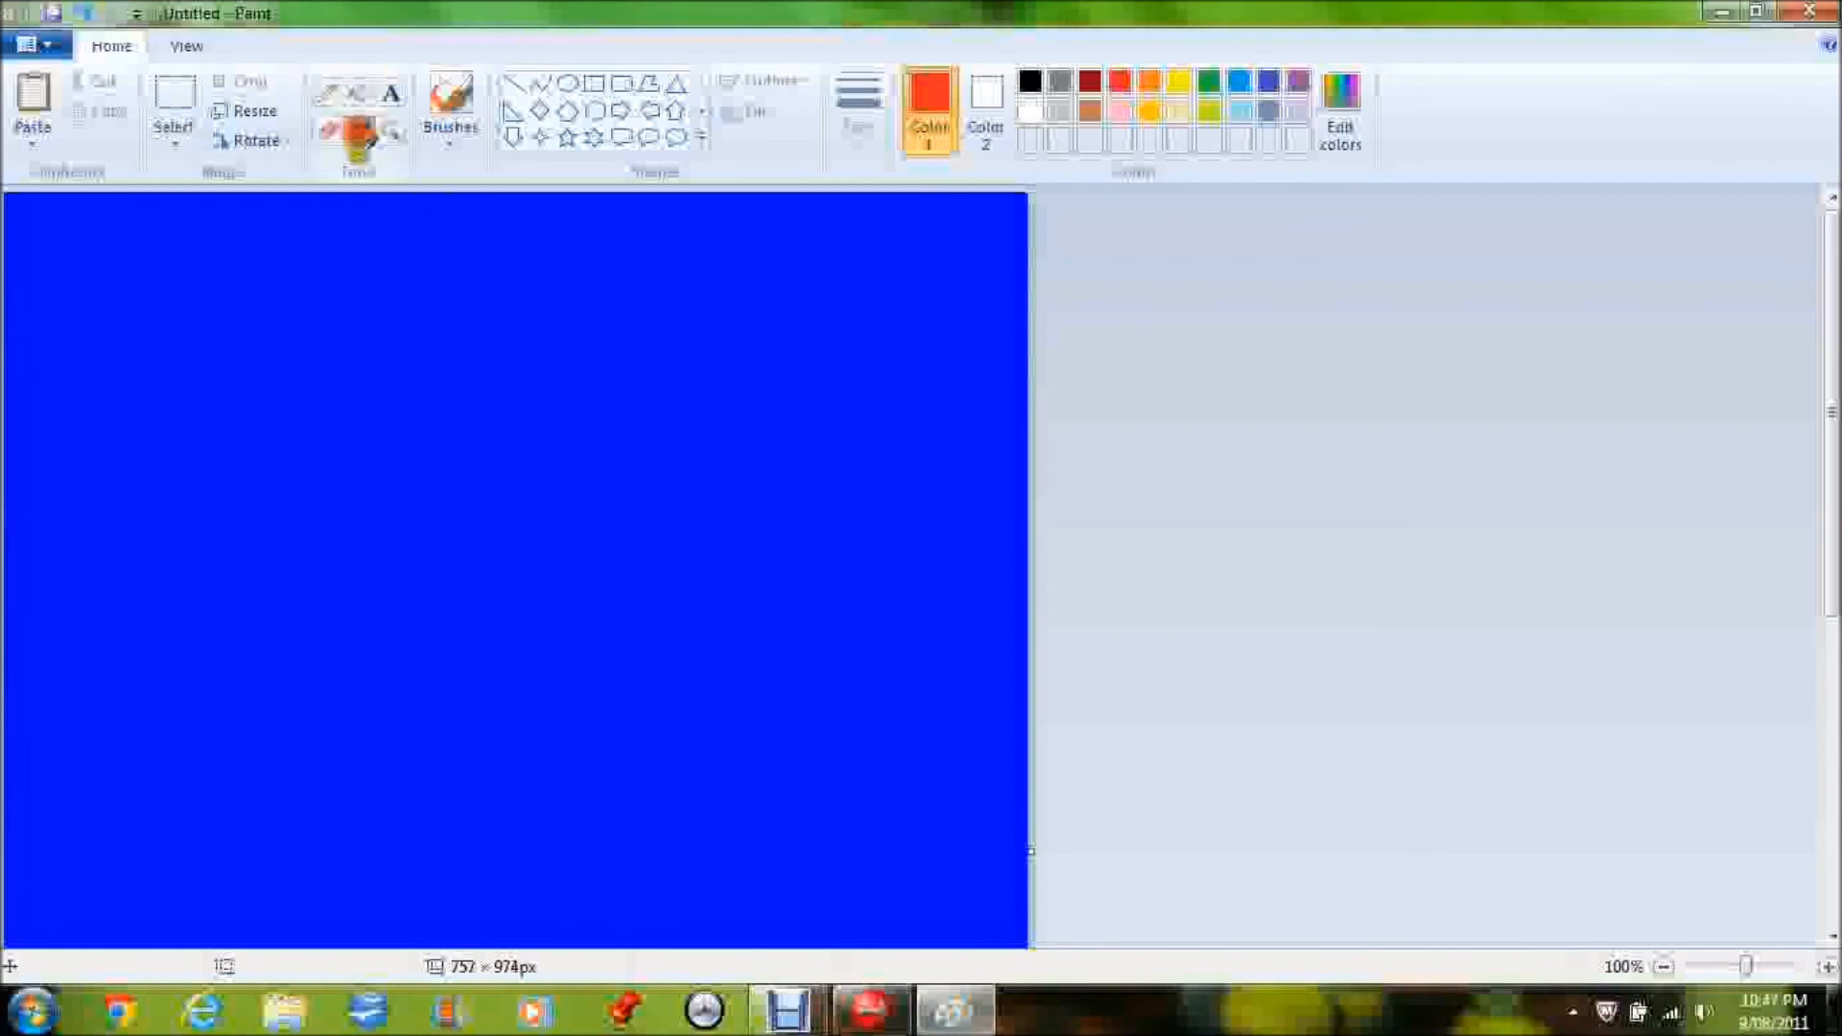
right_click(382, 254)
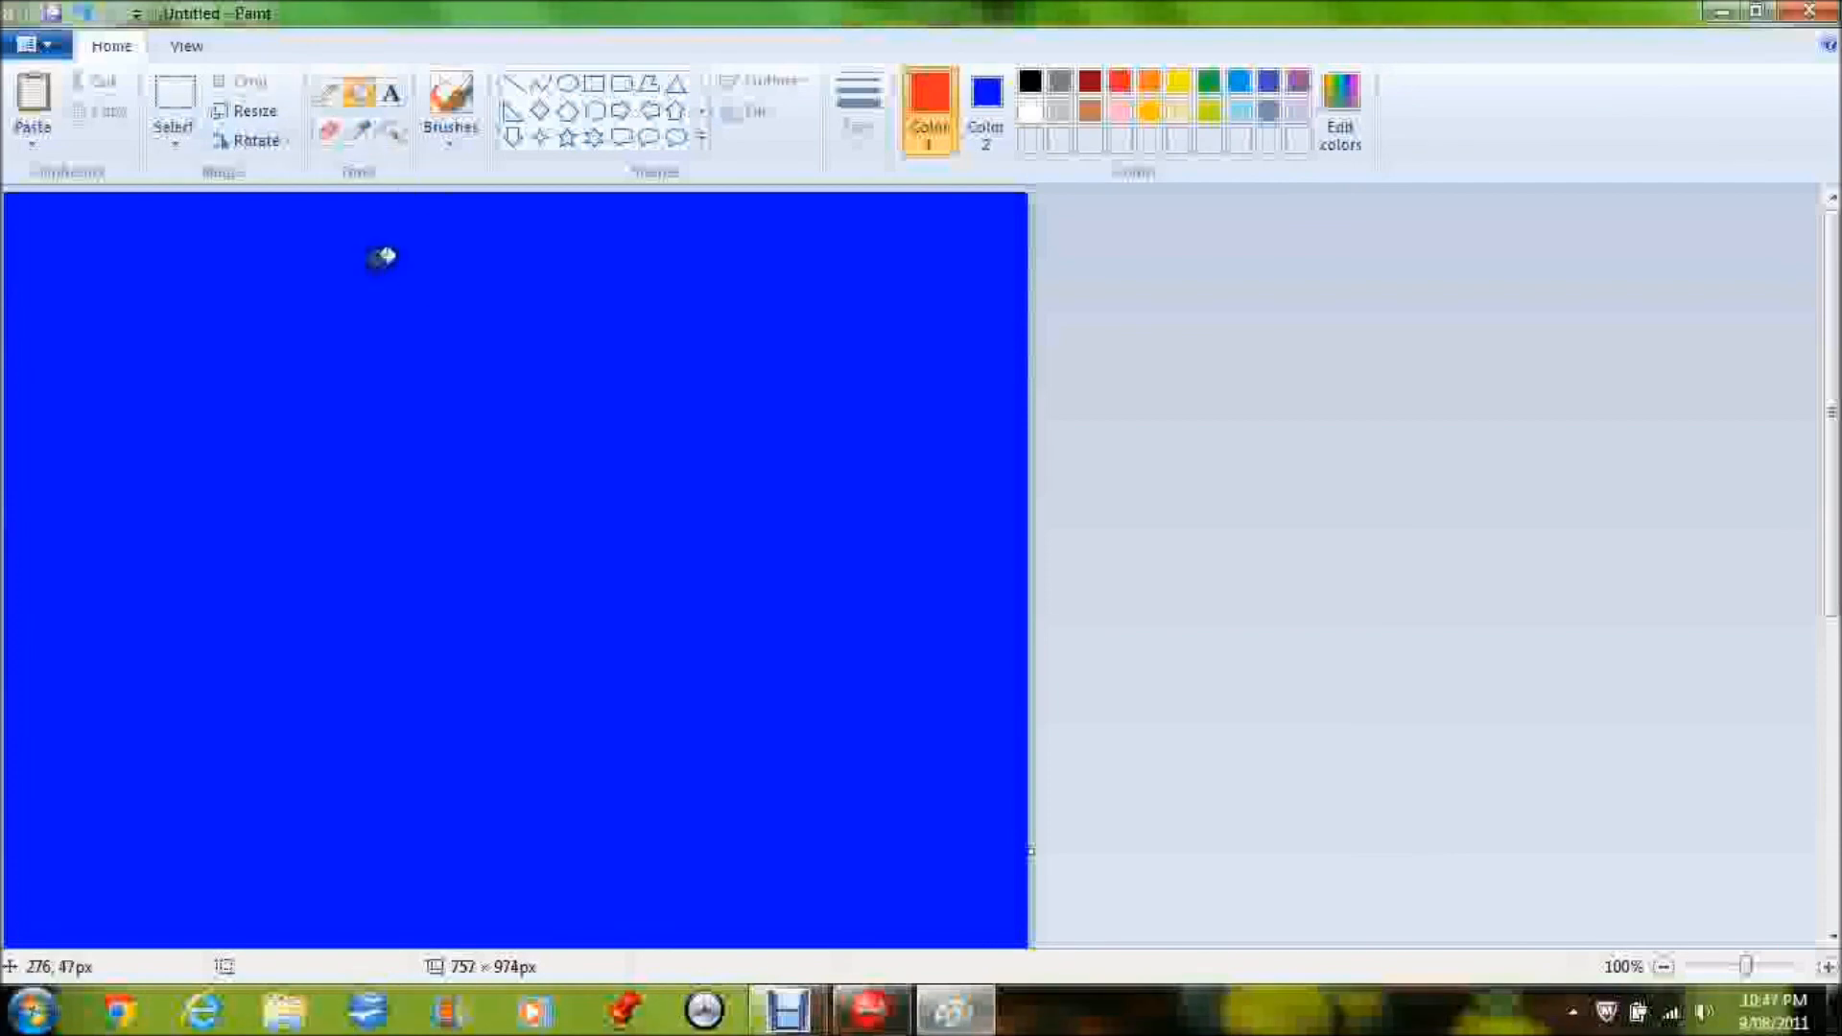
click(390, 93)
drag(183, 349, 677, 416)
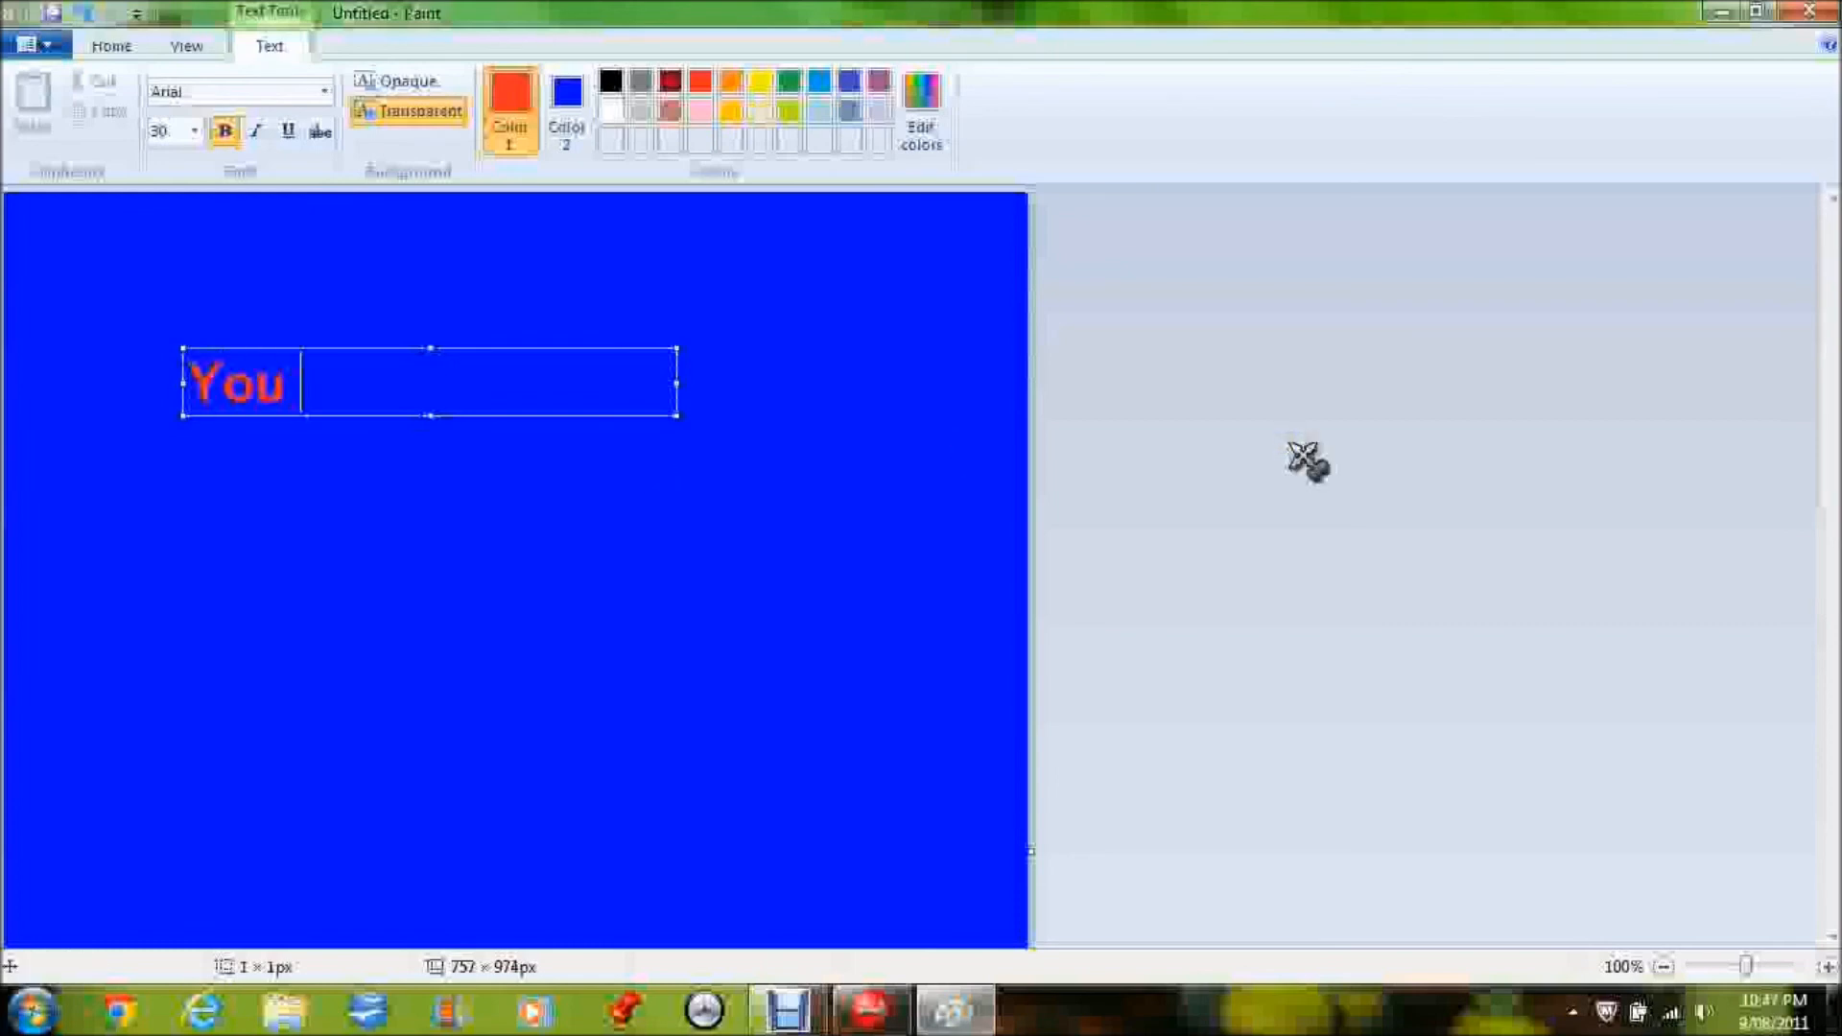
Change the font of the "You Win" text to Gabriola
click(265, 91)
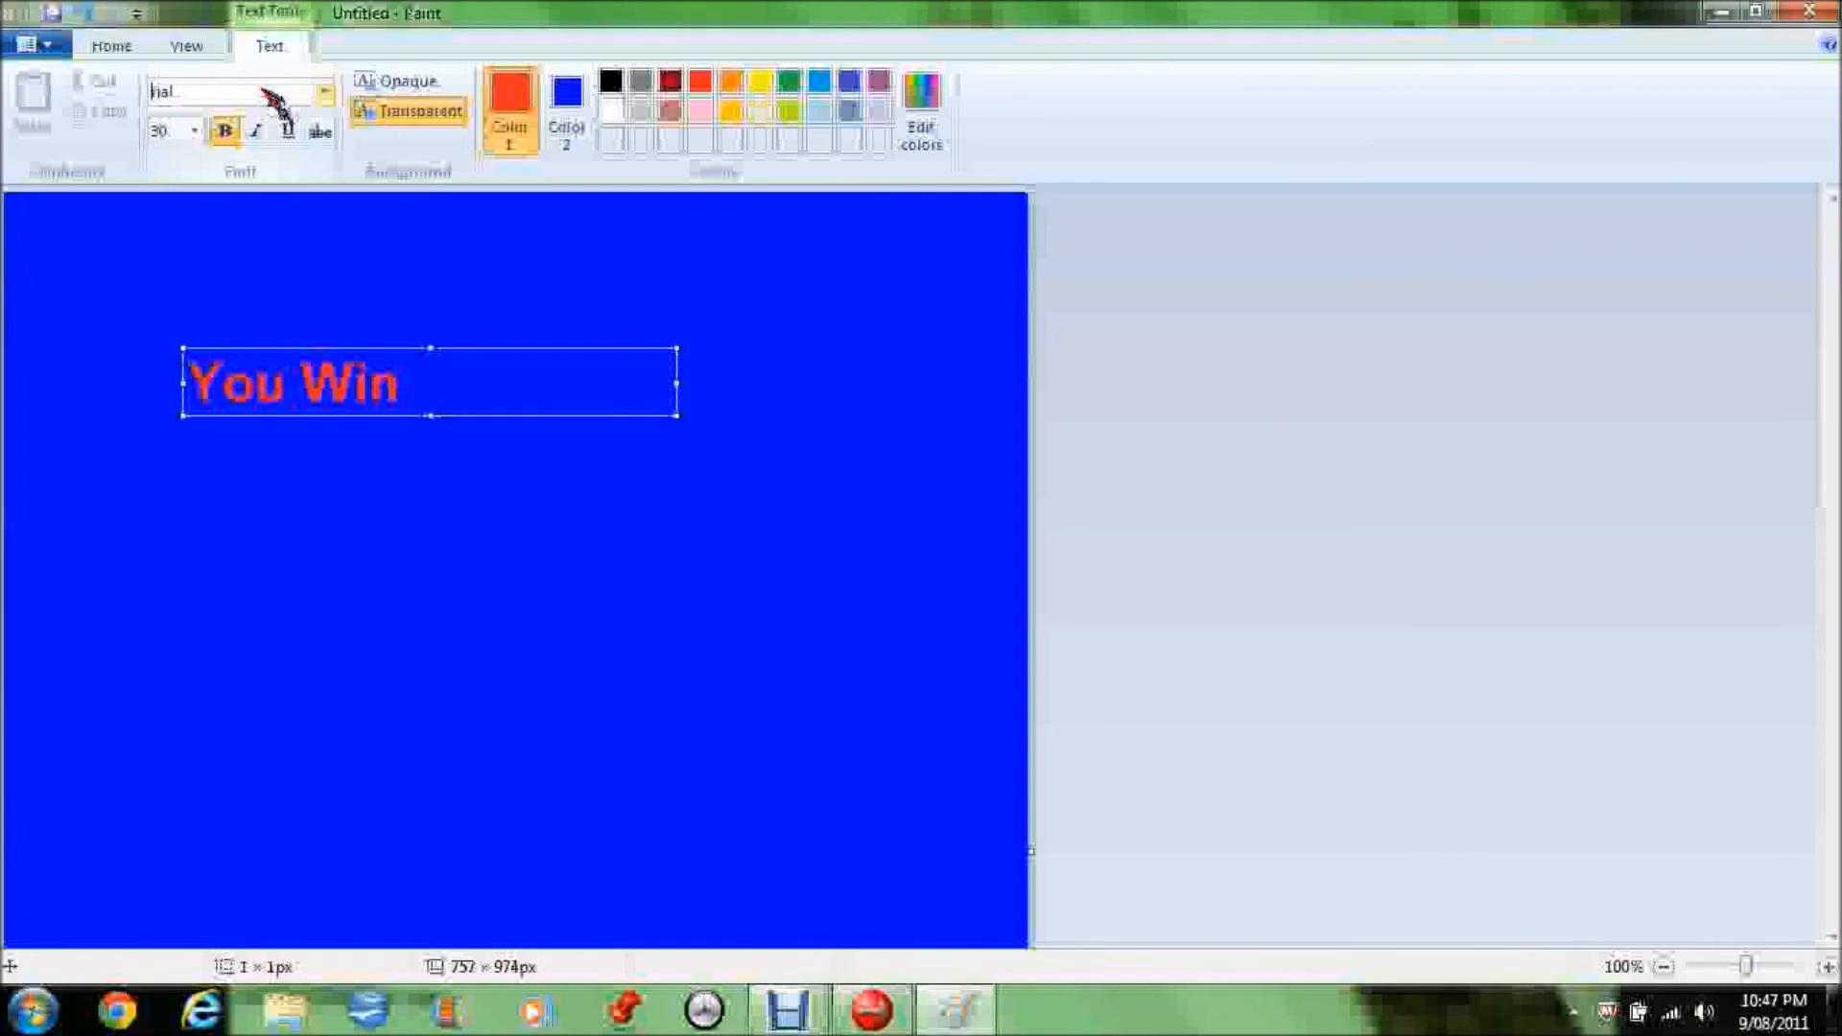
click(326, 93)
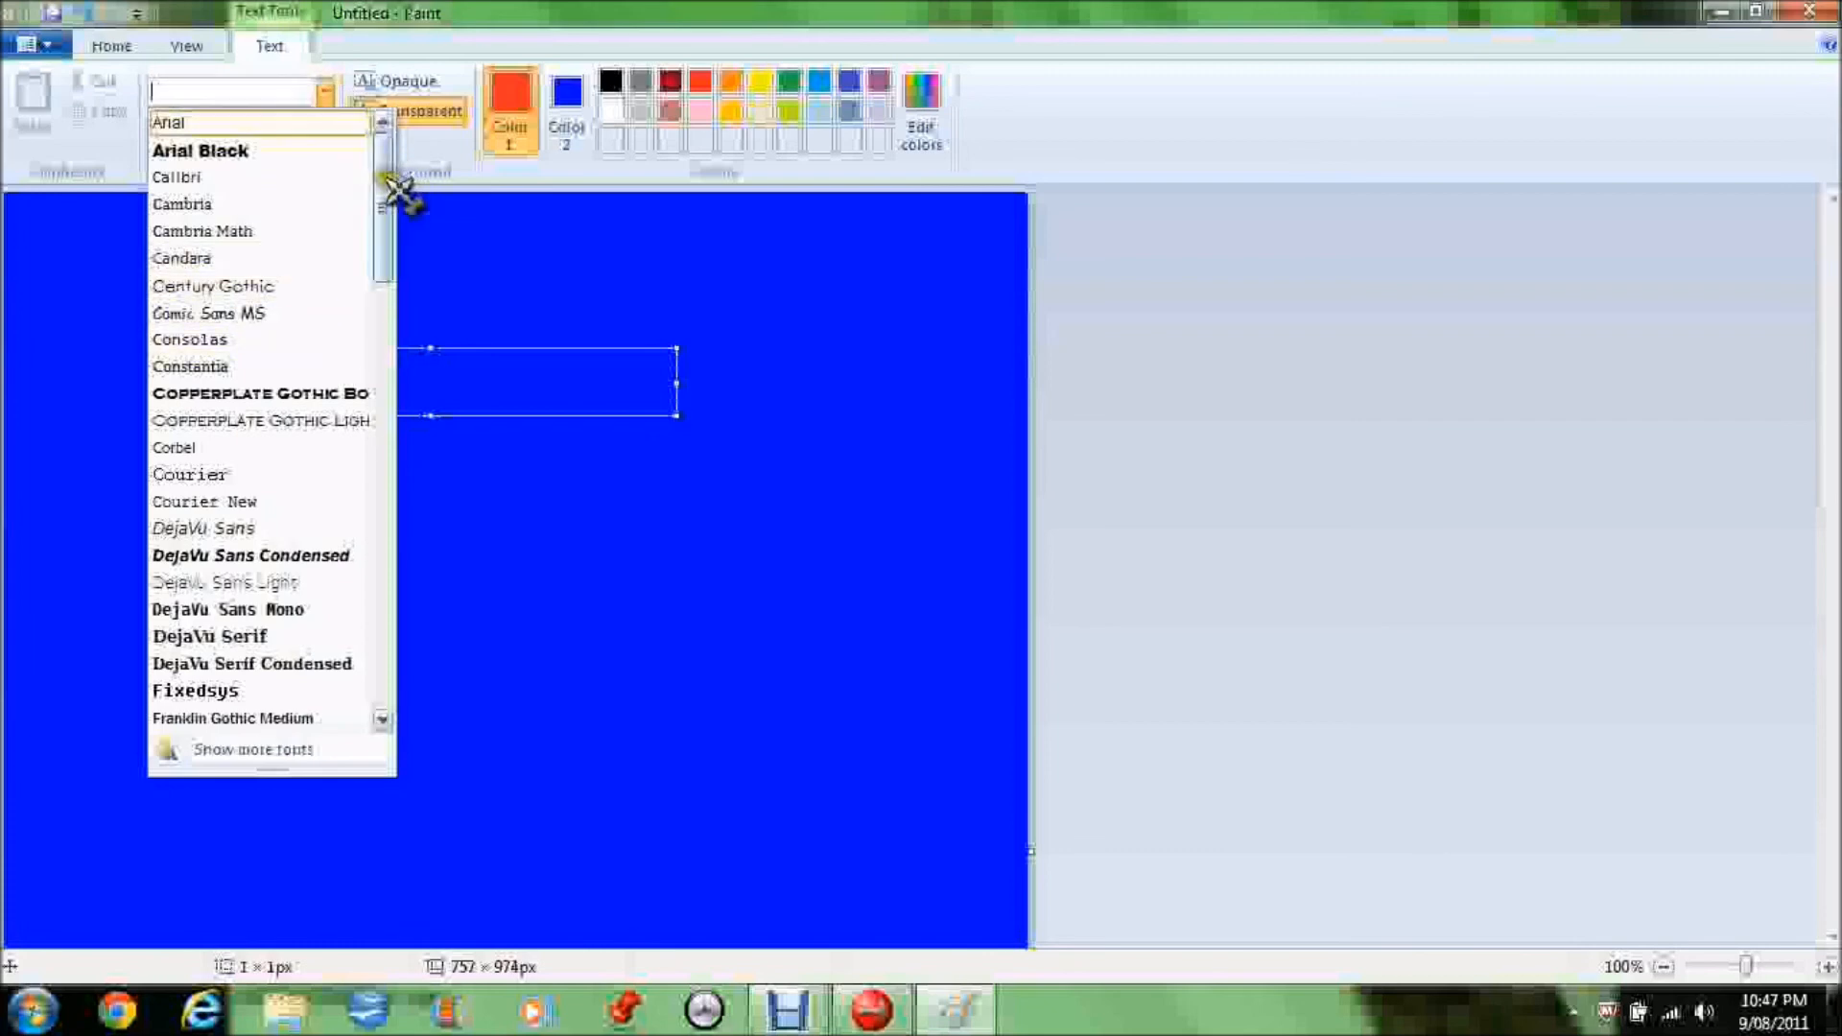
drag(388, 182, 391, 226)
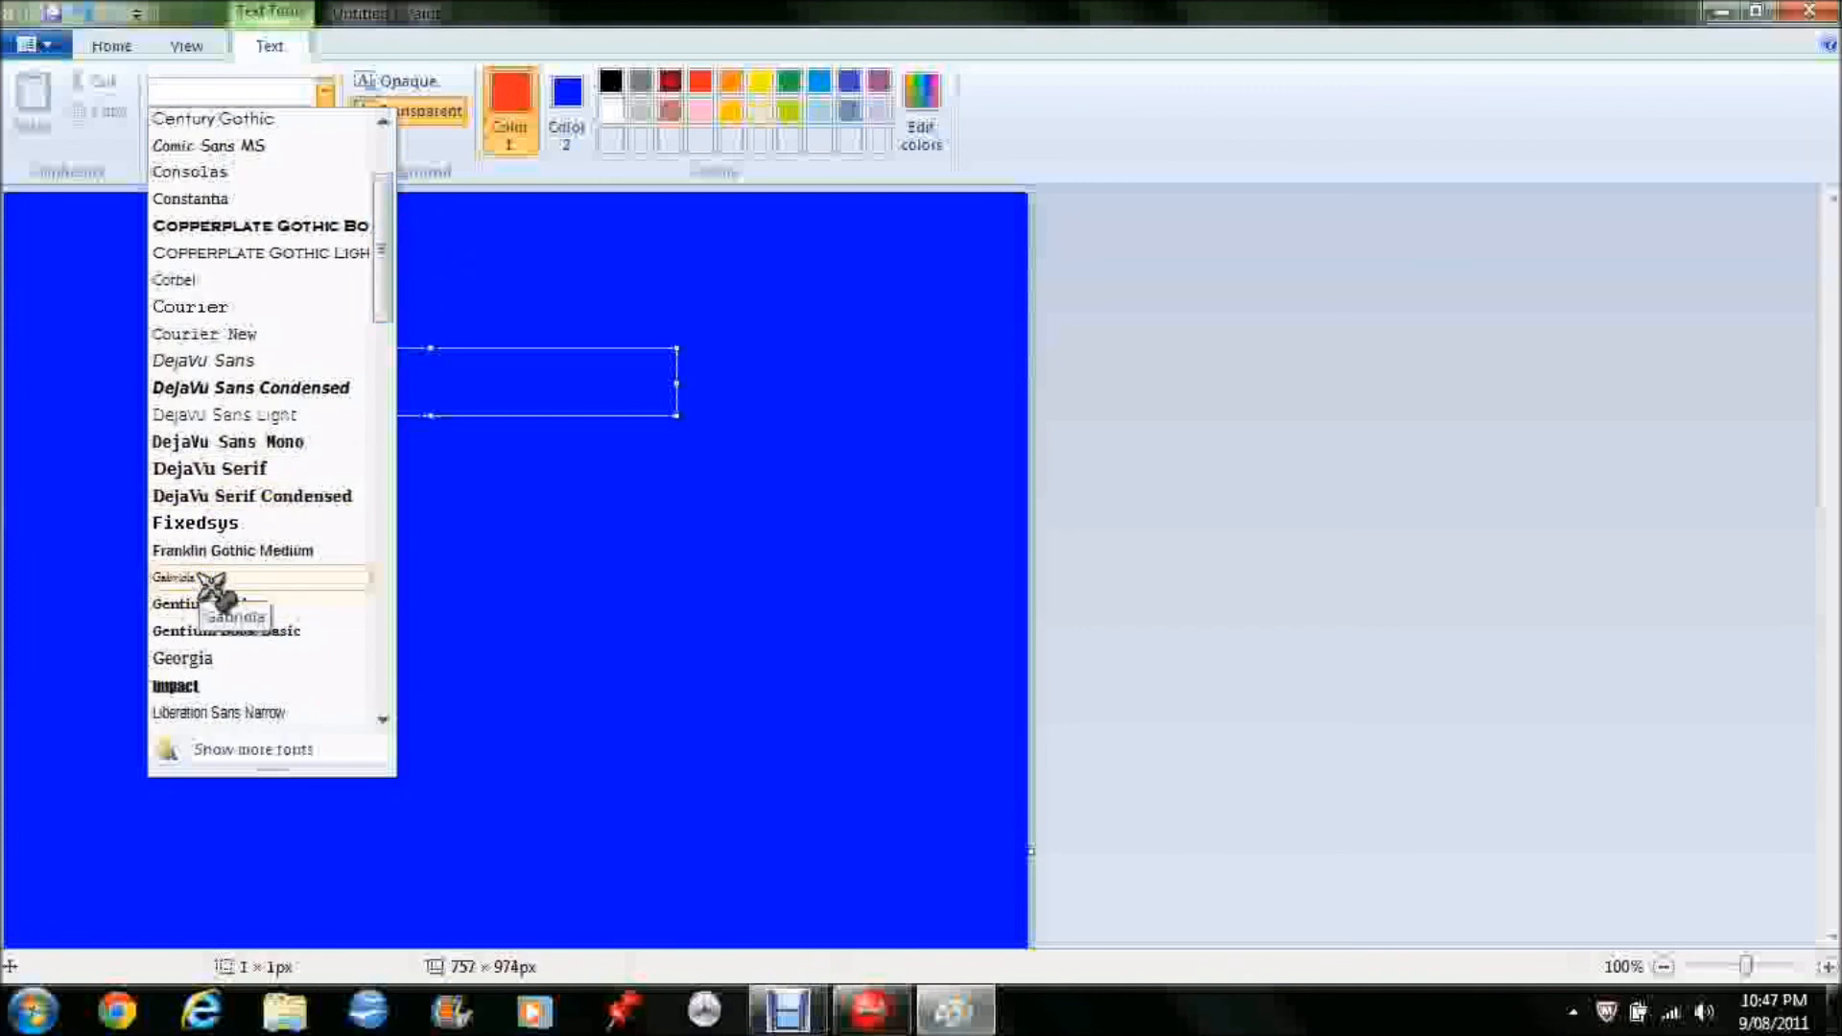
click(207, 579)
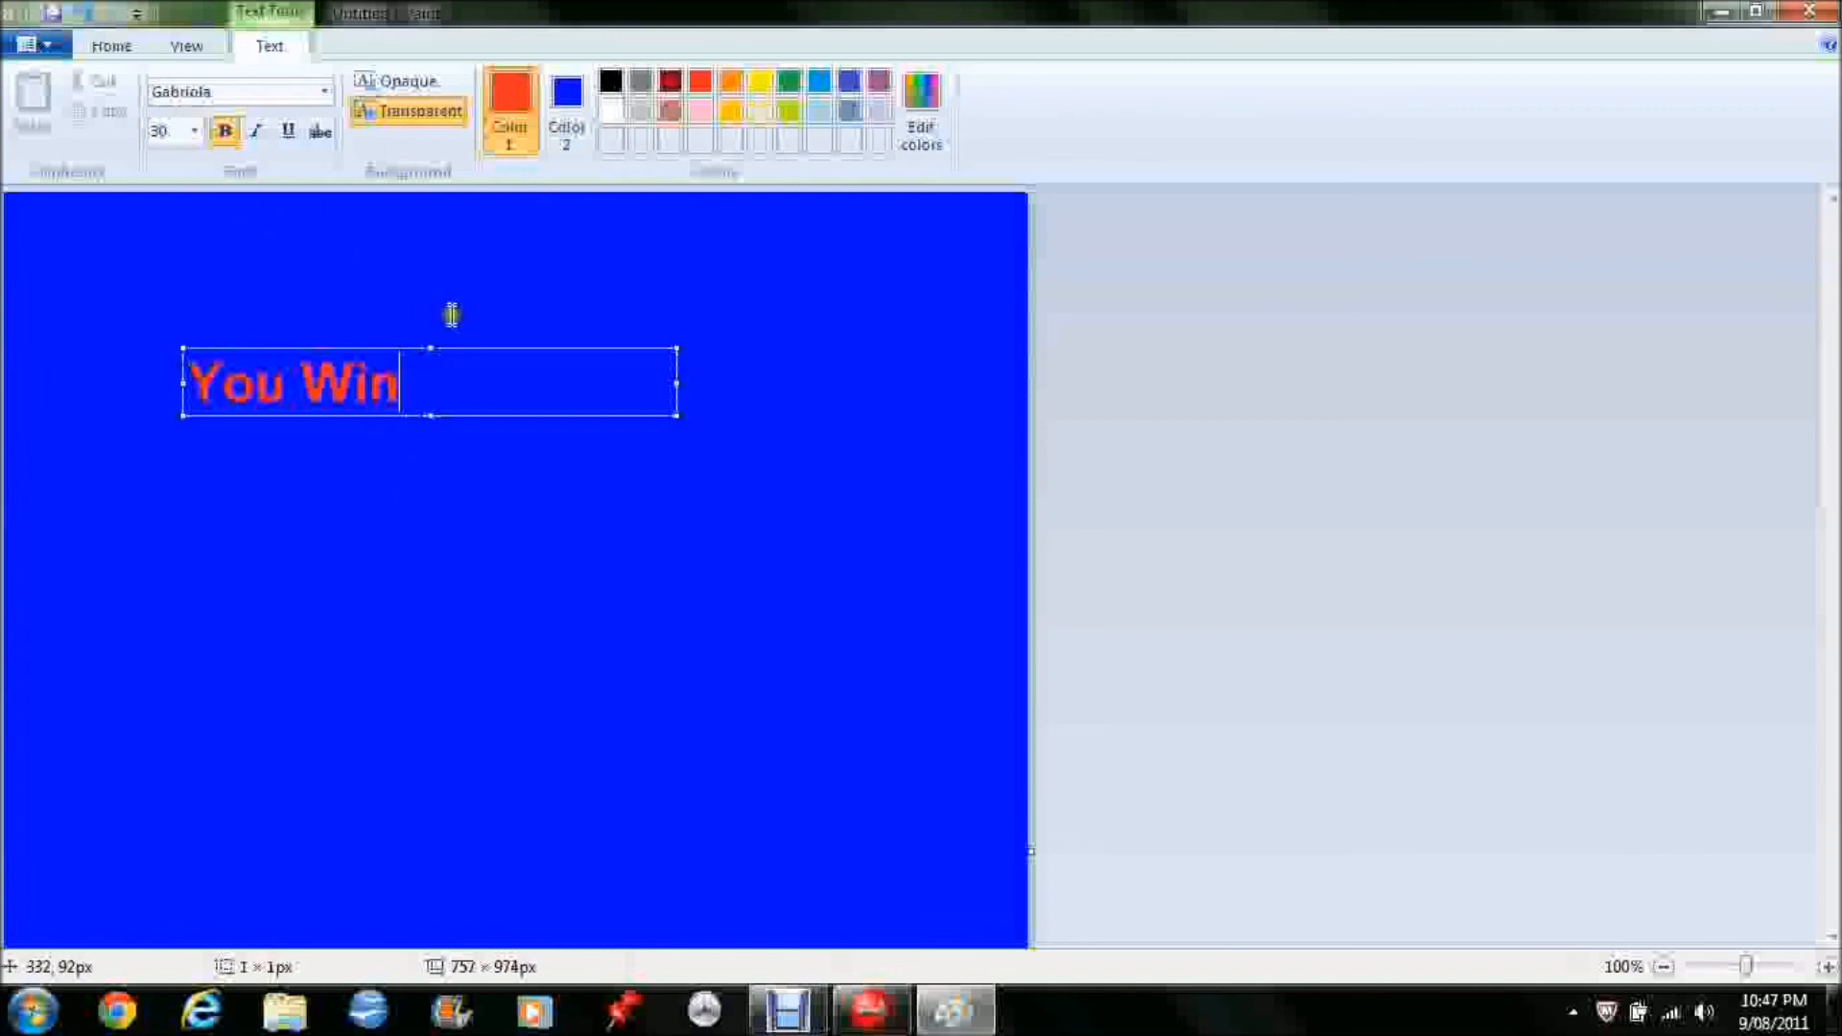
drag(461, 374, 69, 345)
click(248, 90)
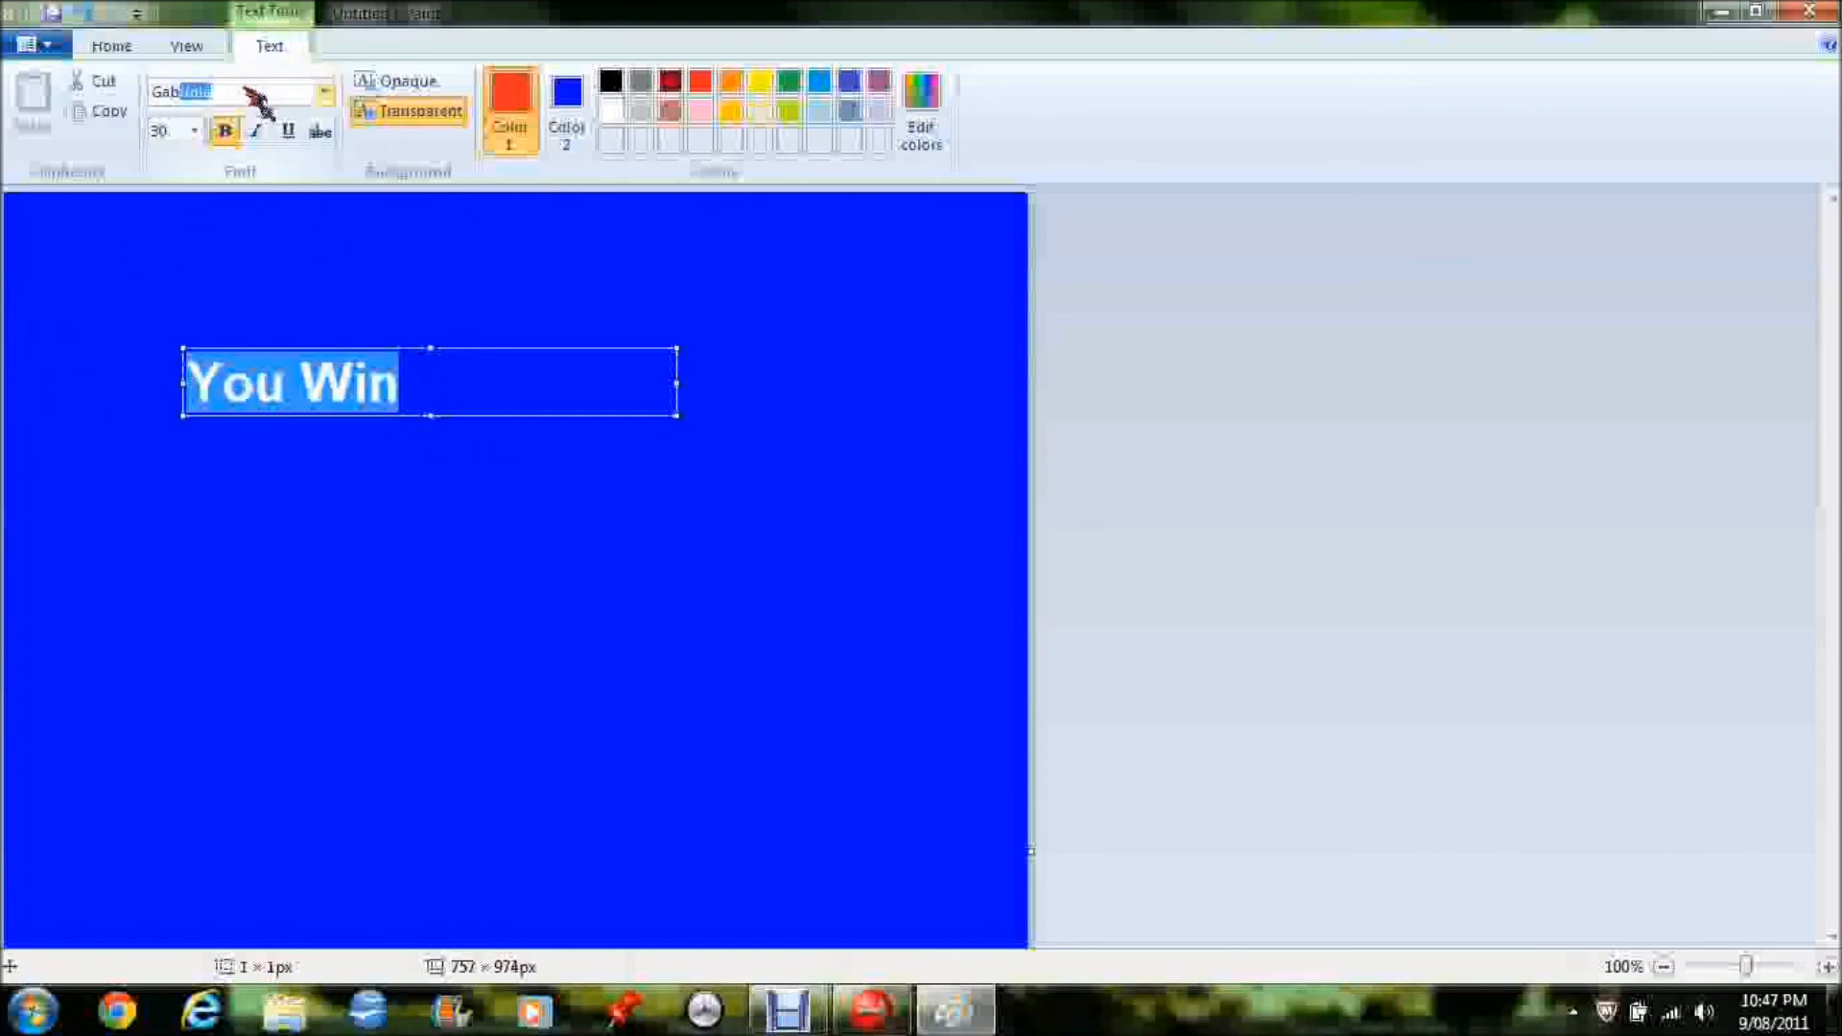
key(Return)
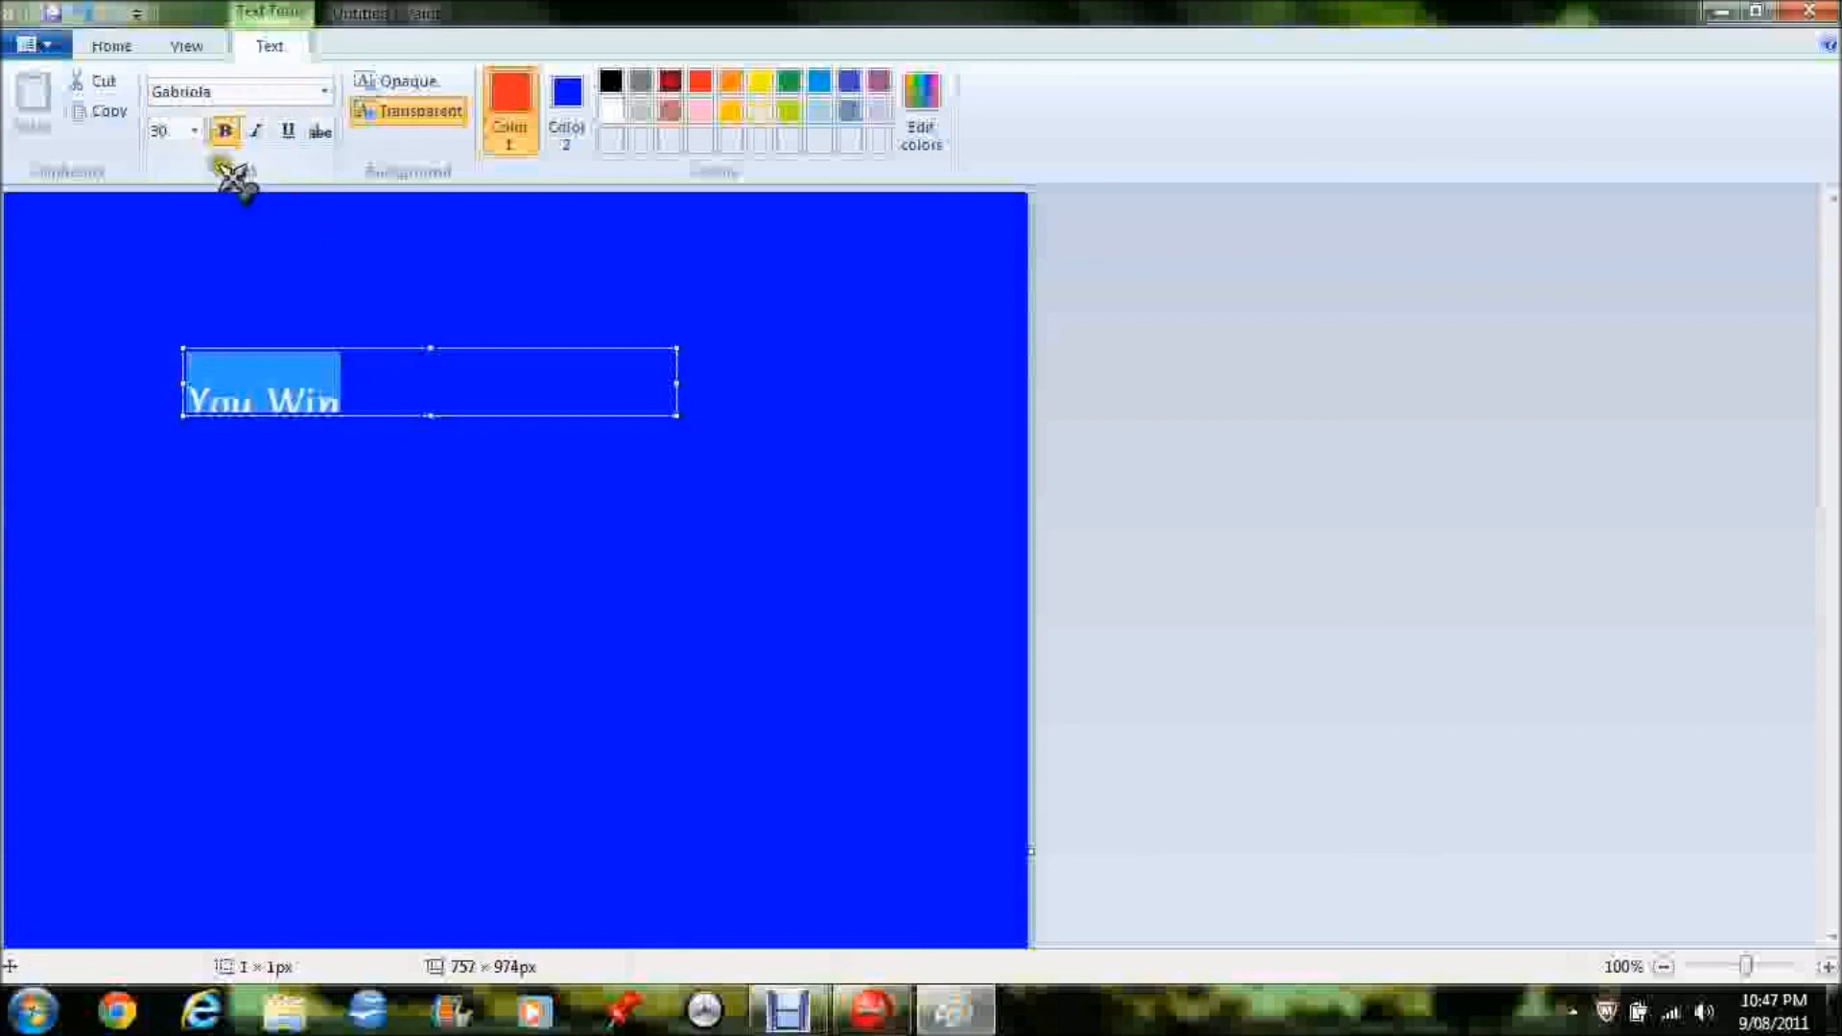
click(226, 130)
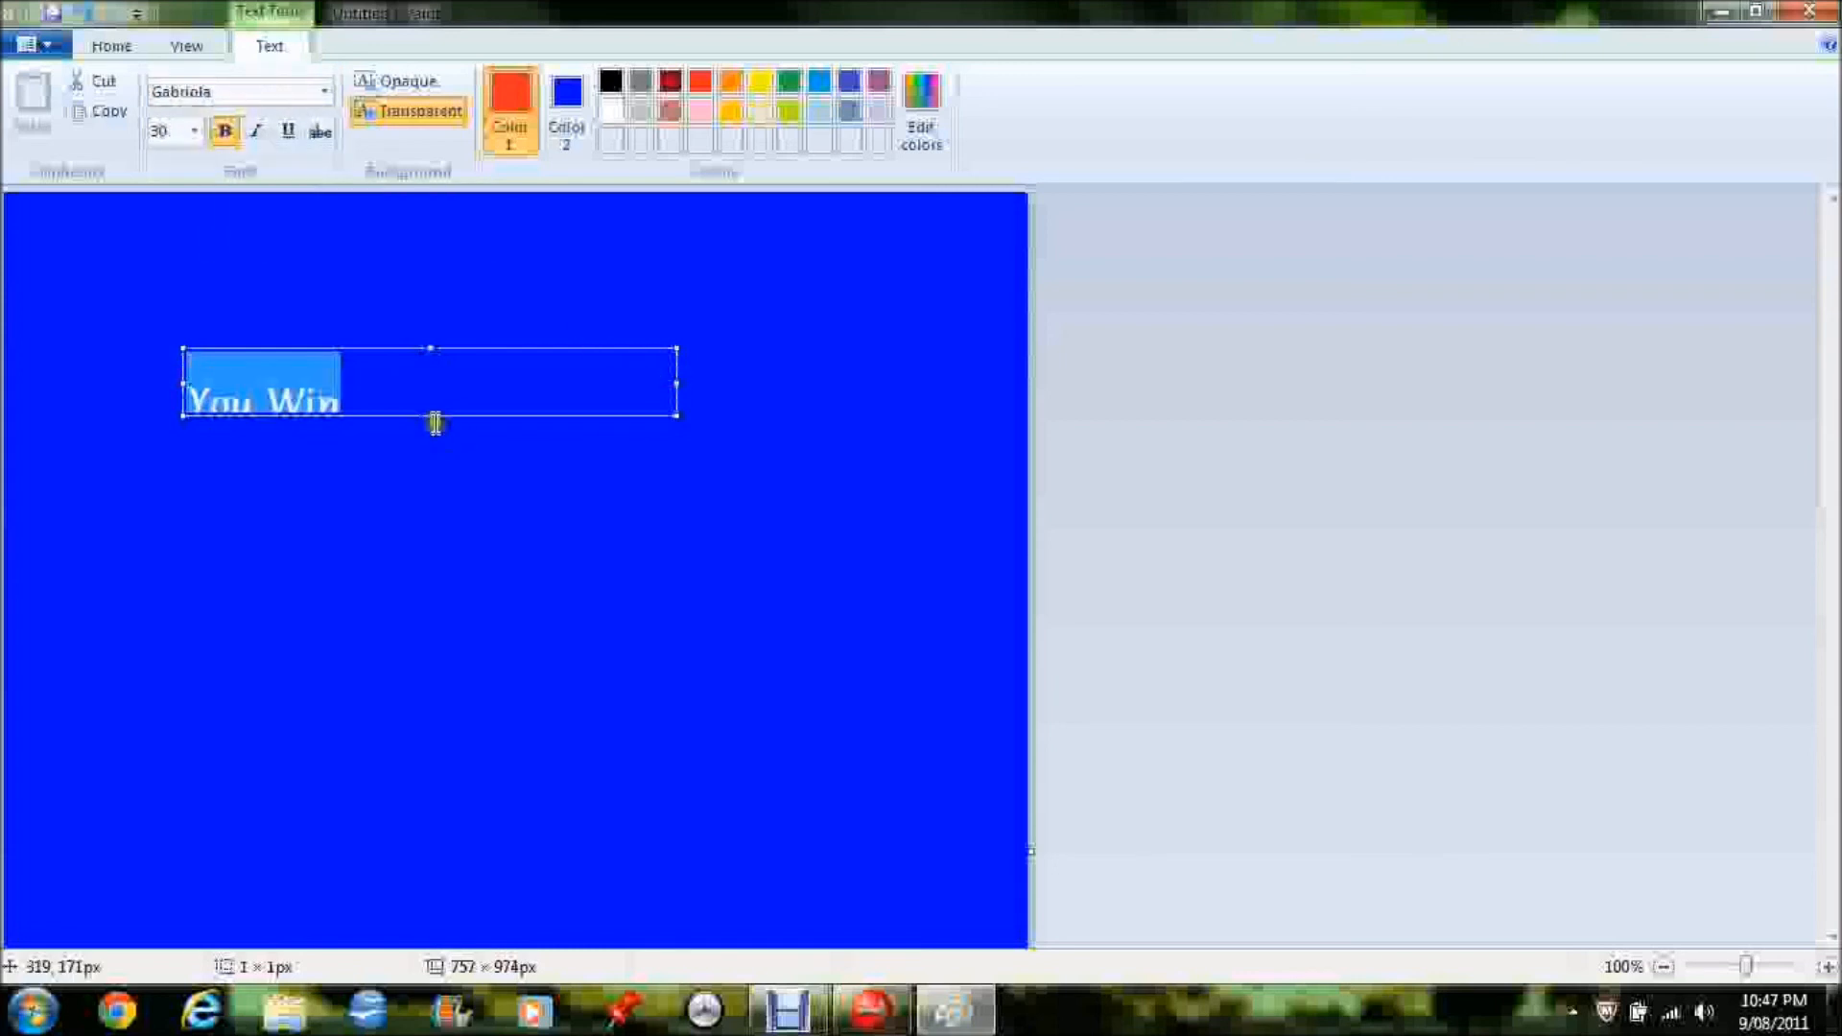
Enlarge the text box to about 370 by 135 pixels and set the "You Win" text size to 48
drag(435, 418, 459, 524)
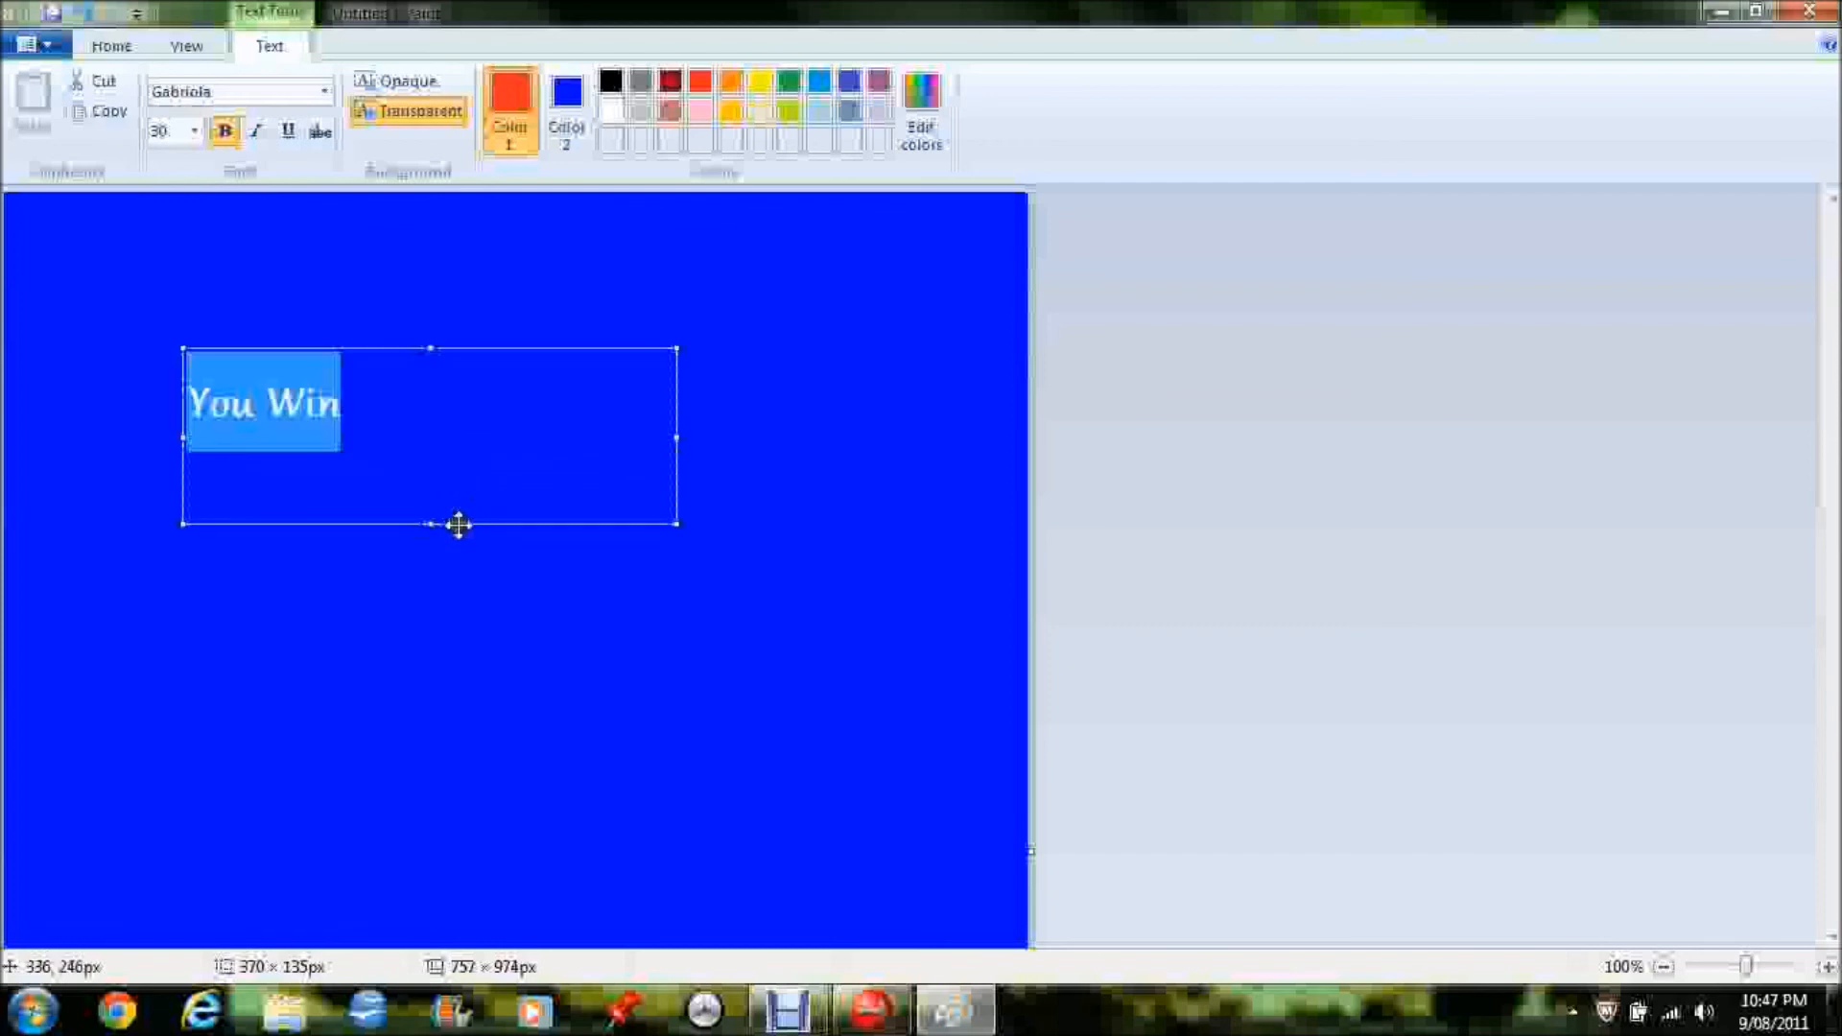
click(194, 130)
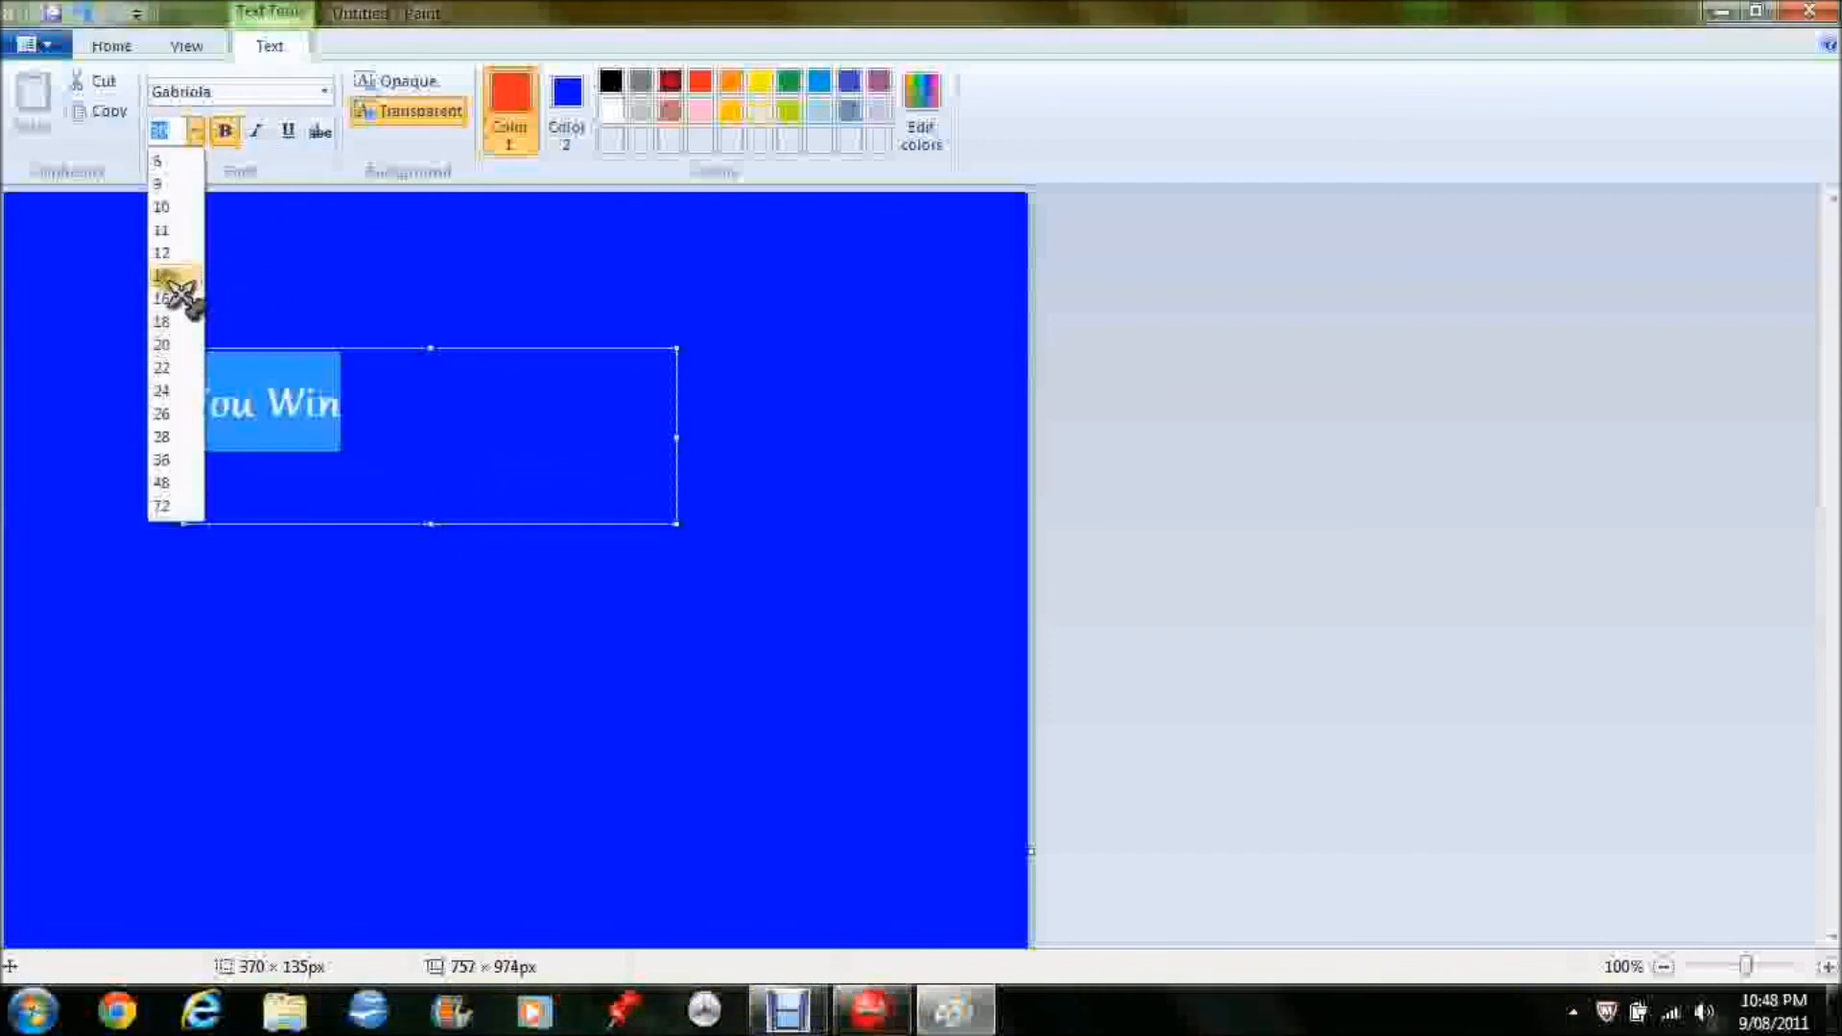
click(179, 485)
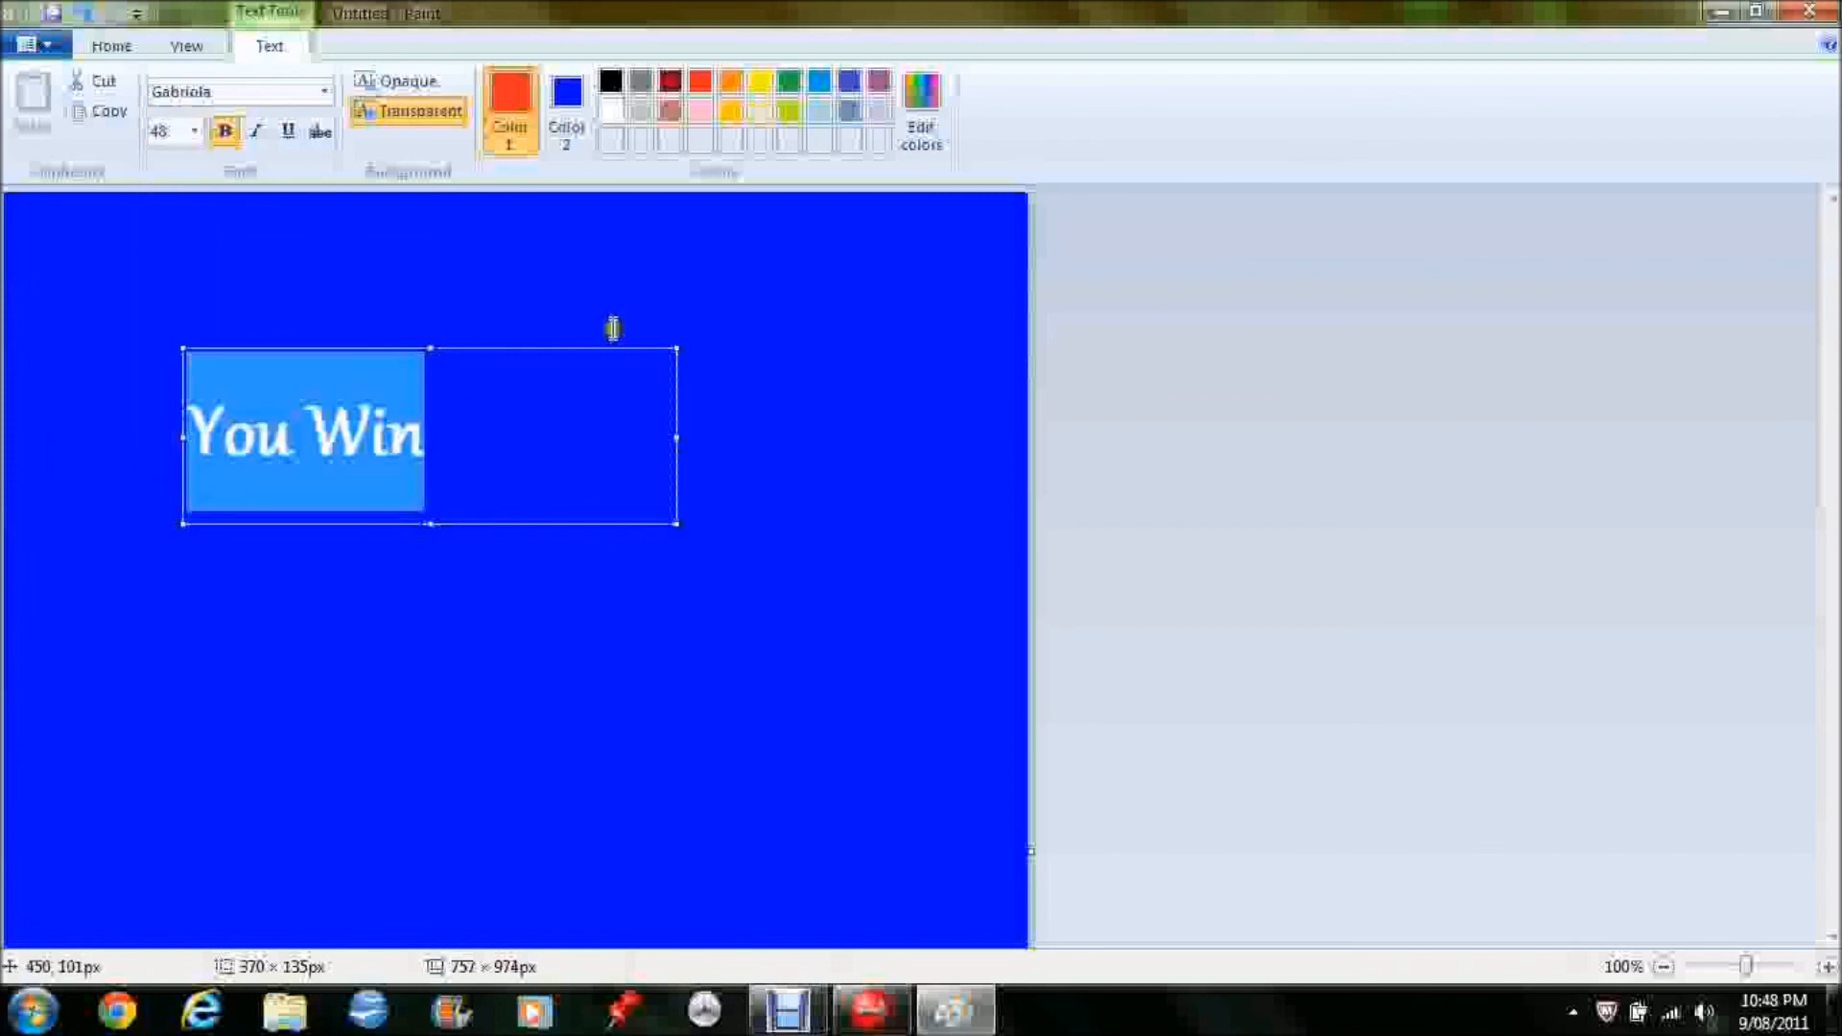
click(795, 291)
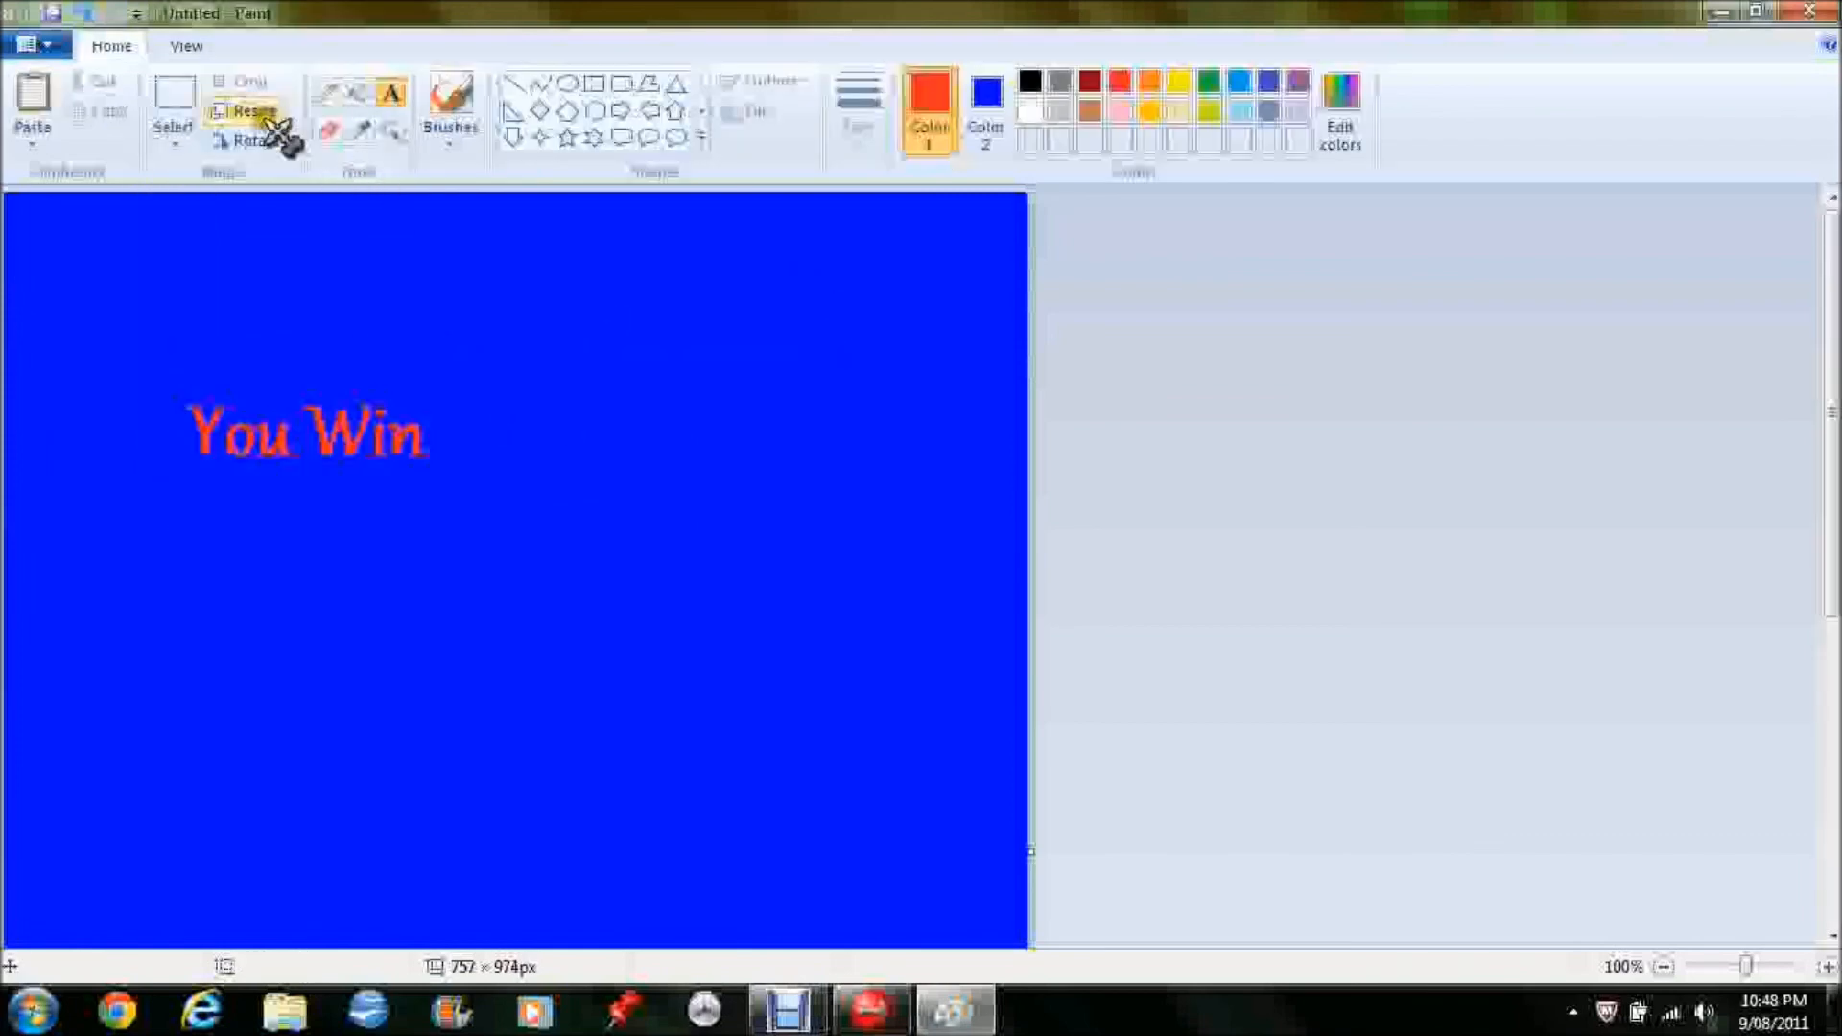
Copy a region of about 197 by 65 pixels around "You Win" and close Paint without saving the picture
click(174, 101)
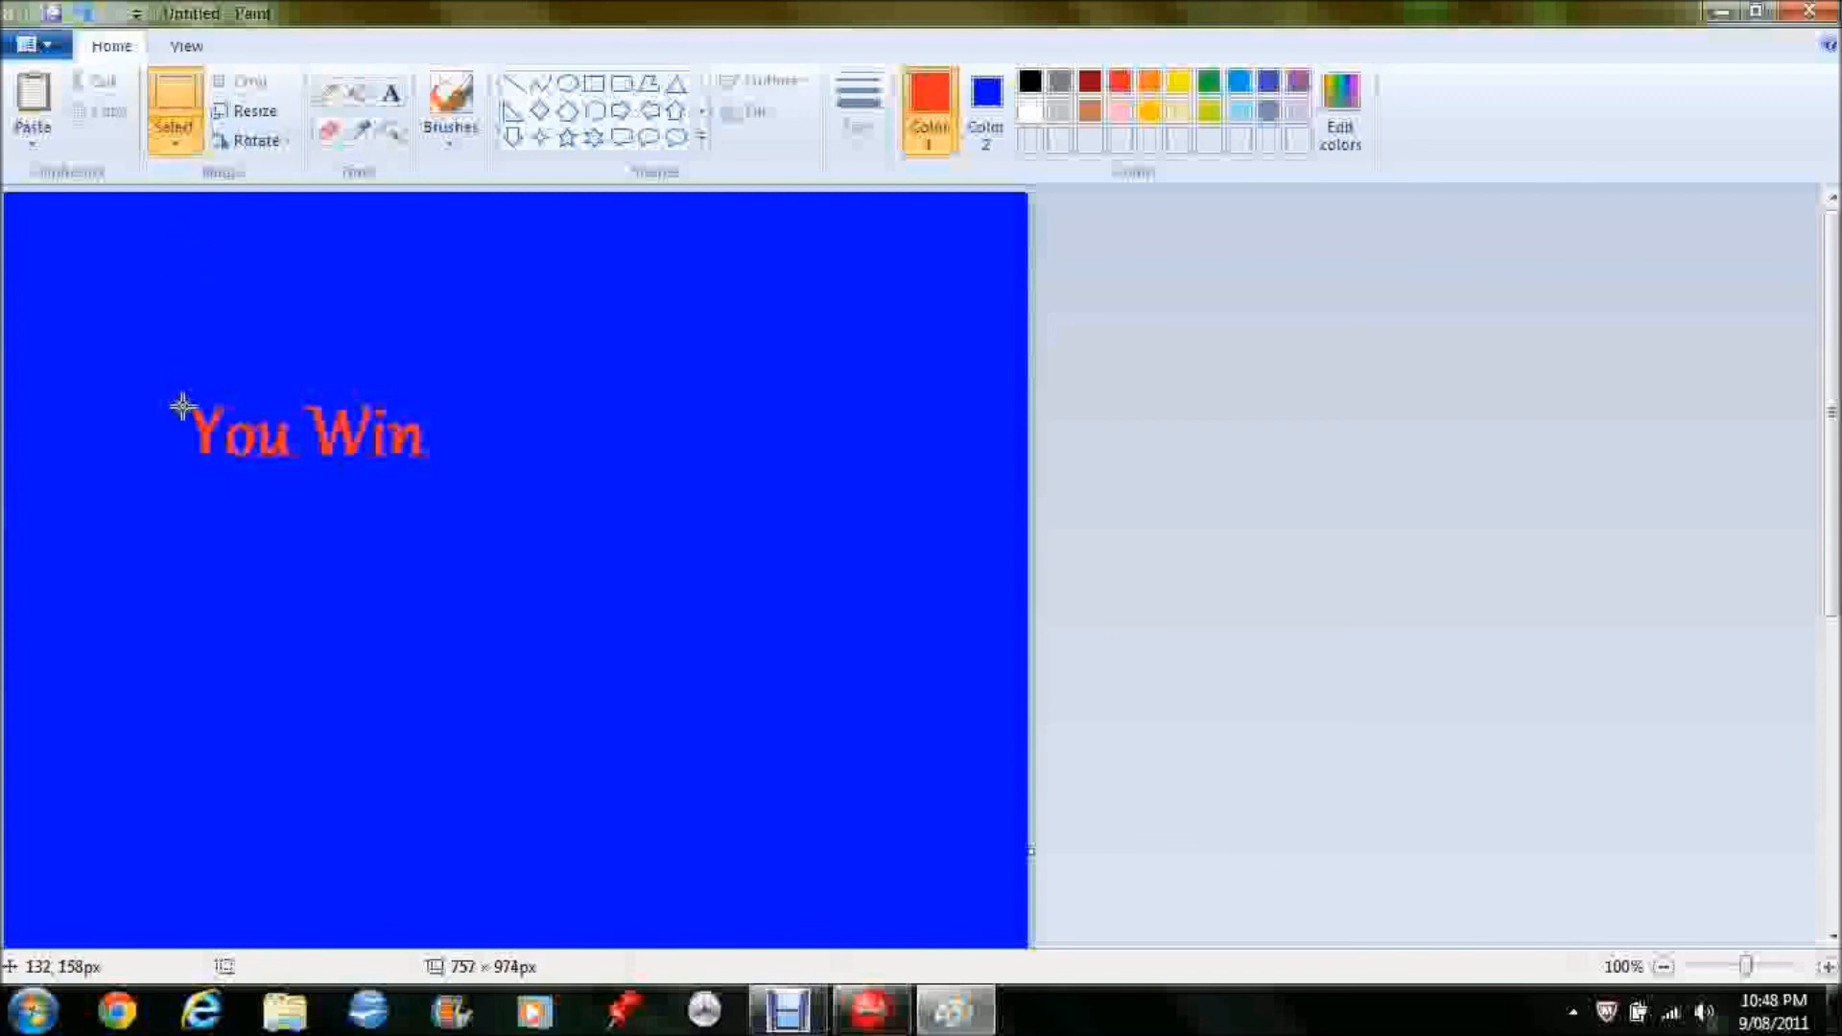
drag(177, 394, 445, 482)
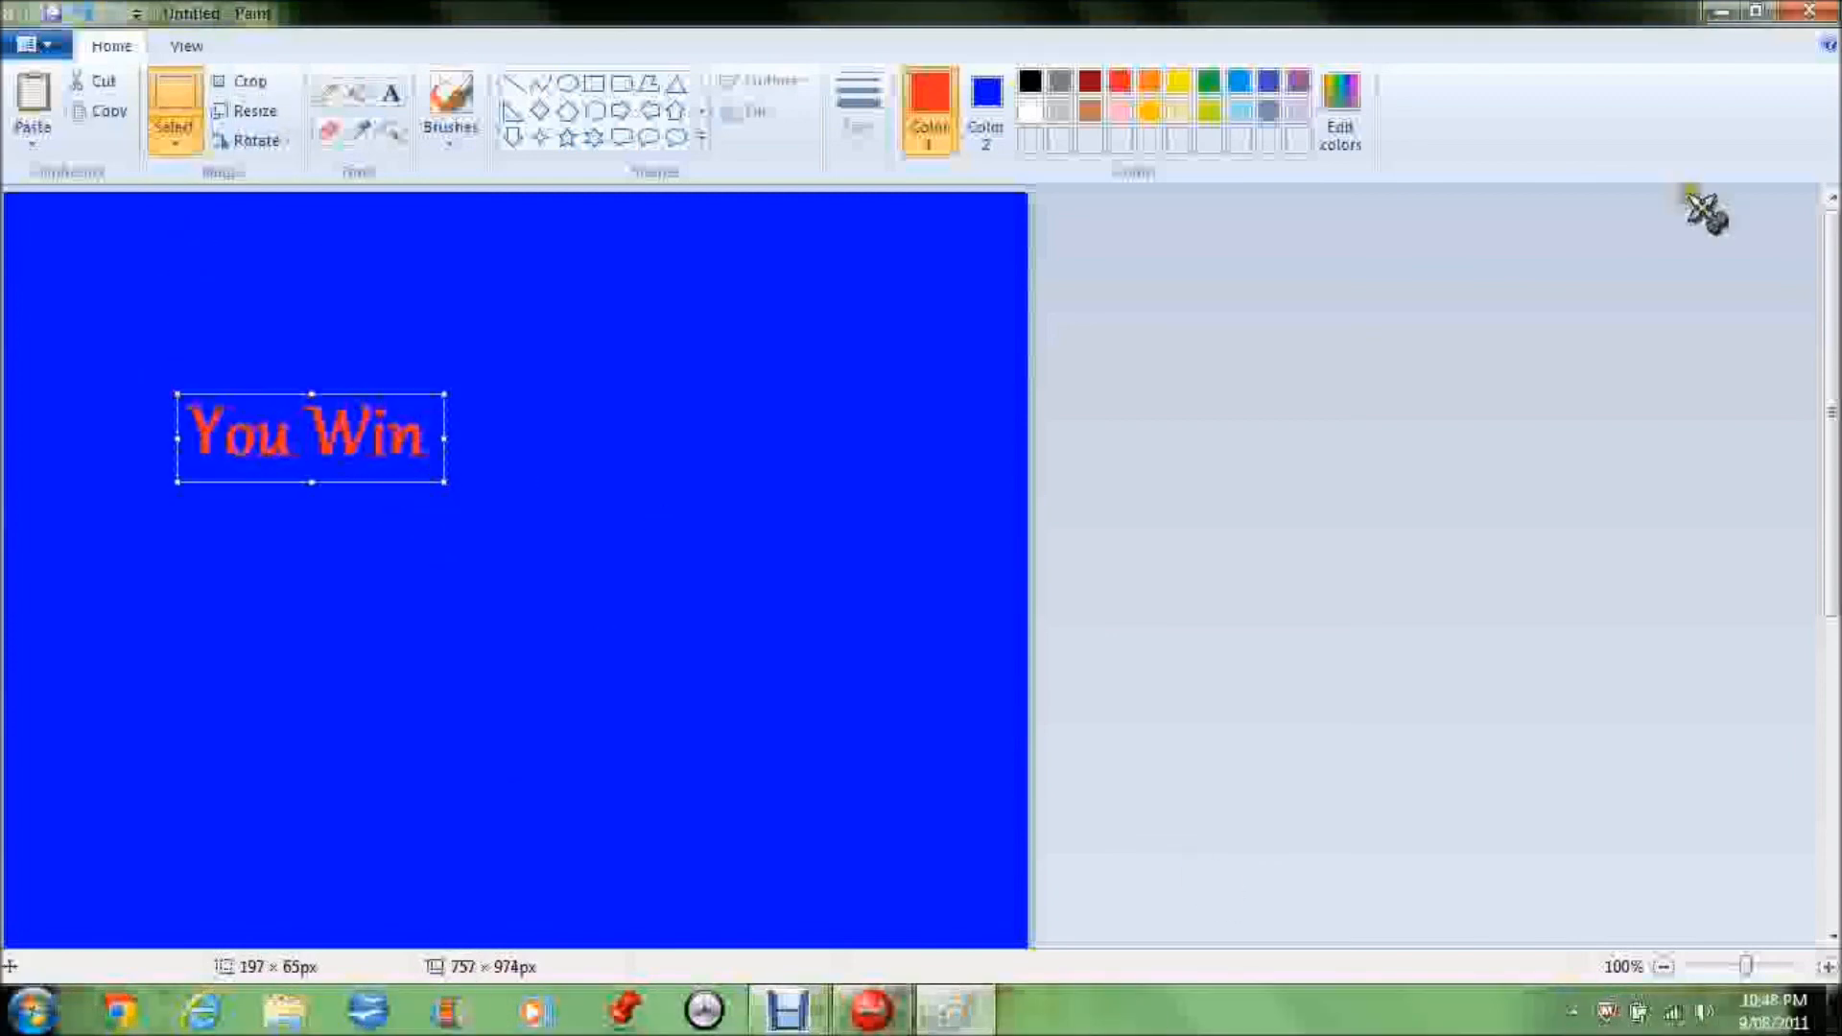
click(1816, 15)
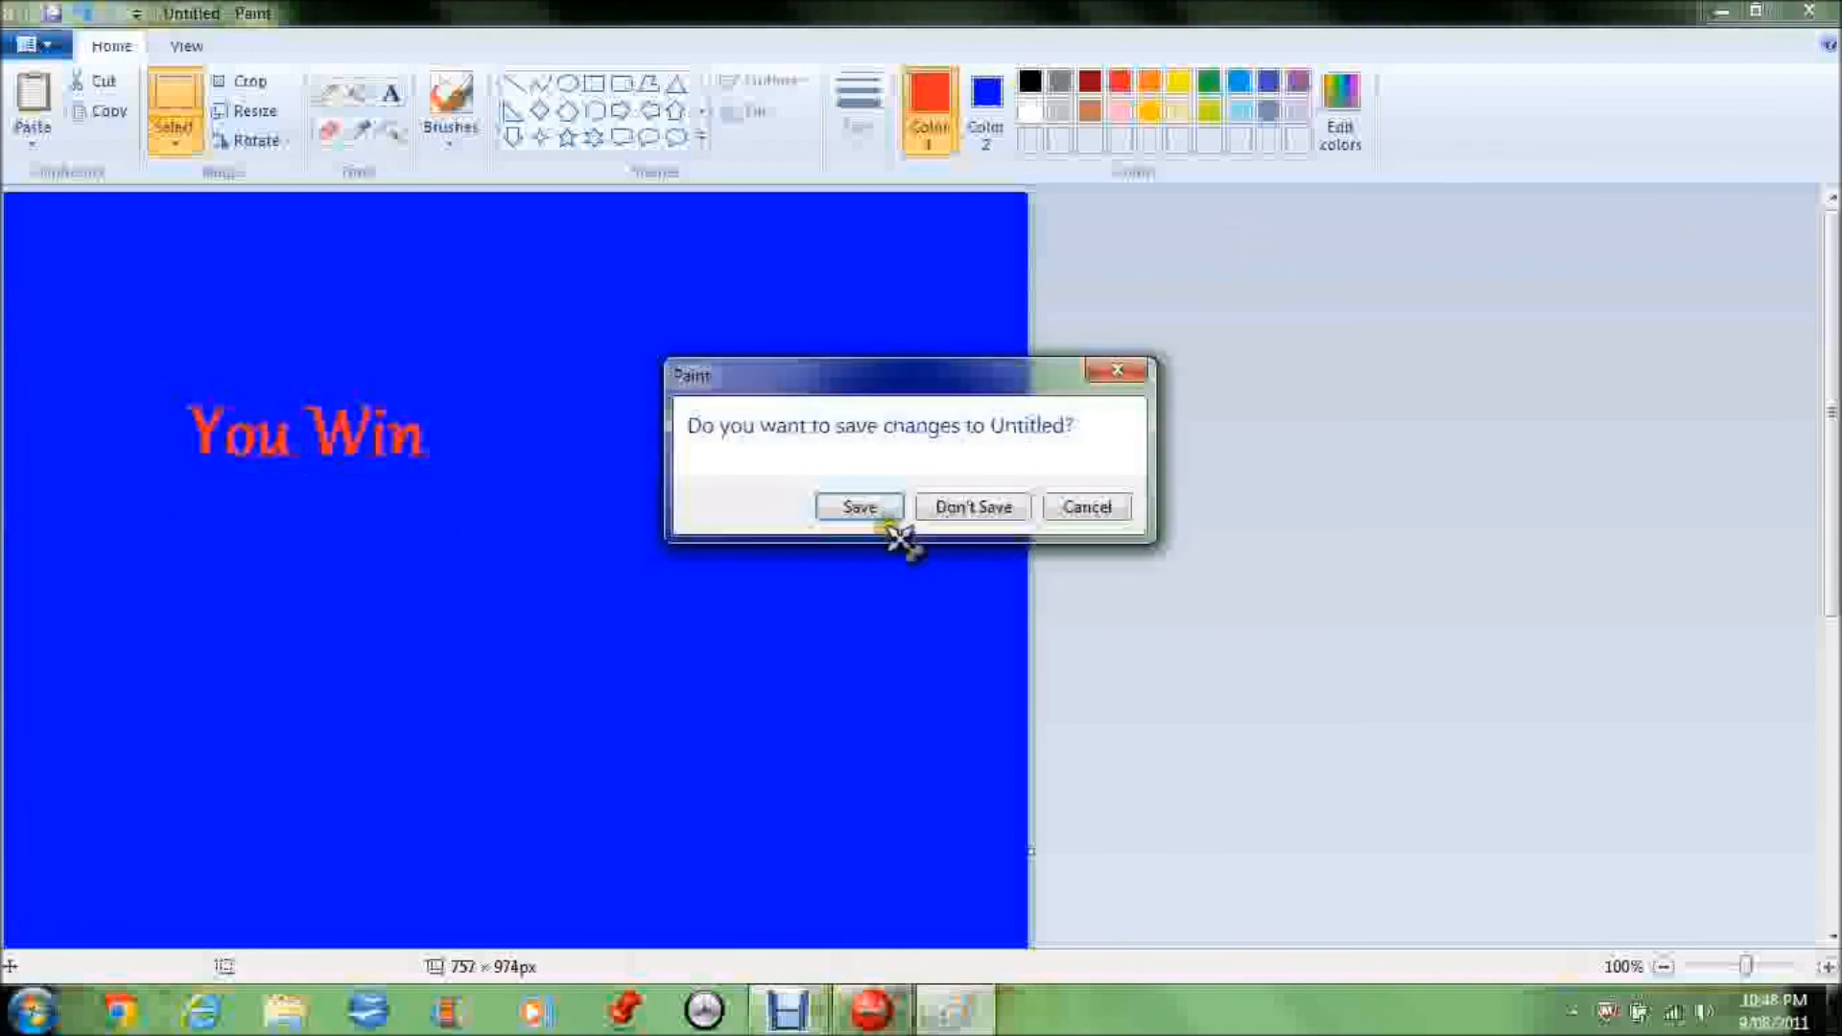
click(971, 504)
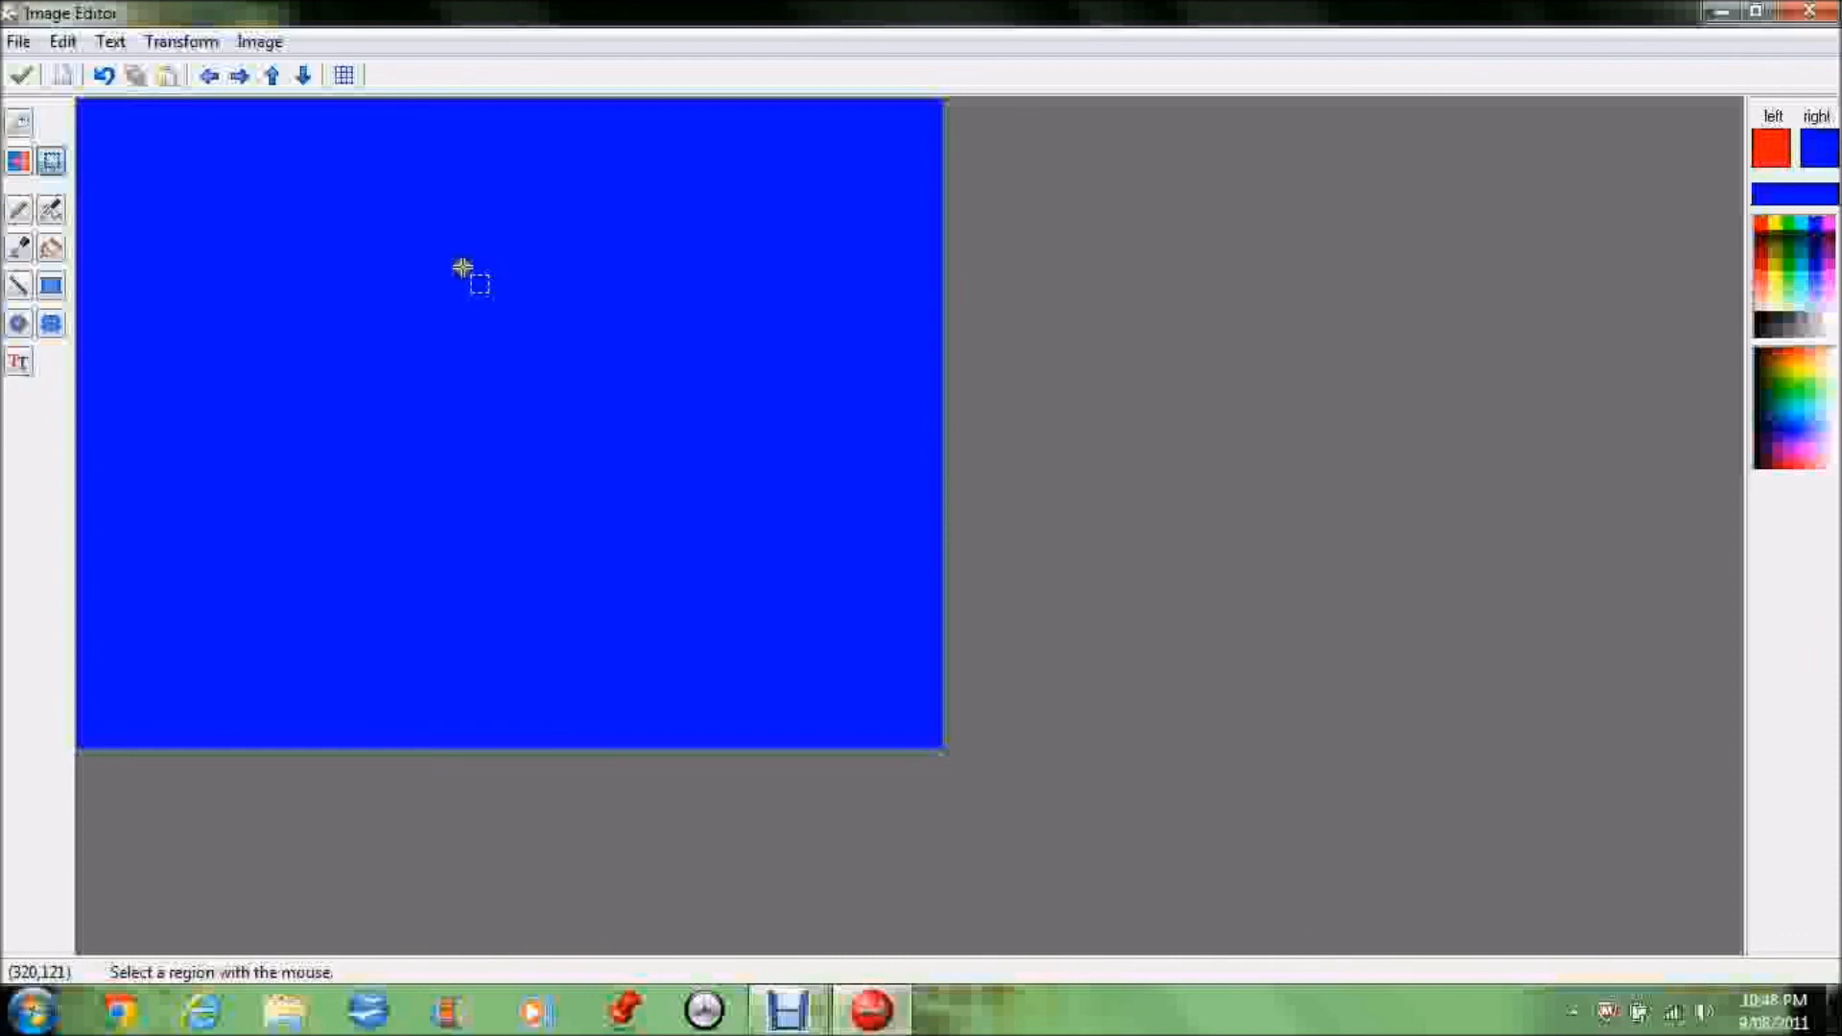
Paste the copied "You Win" text near the middle of the blue background and move it up near the upper edge
key(ctrl+v)
drag(227, 134, 502, 388)
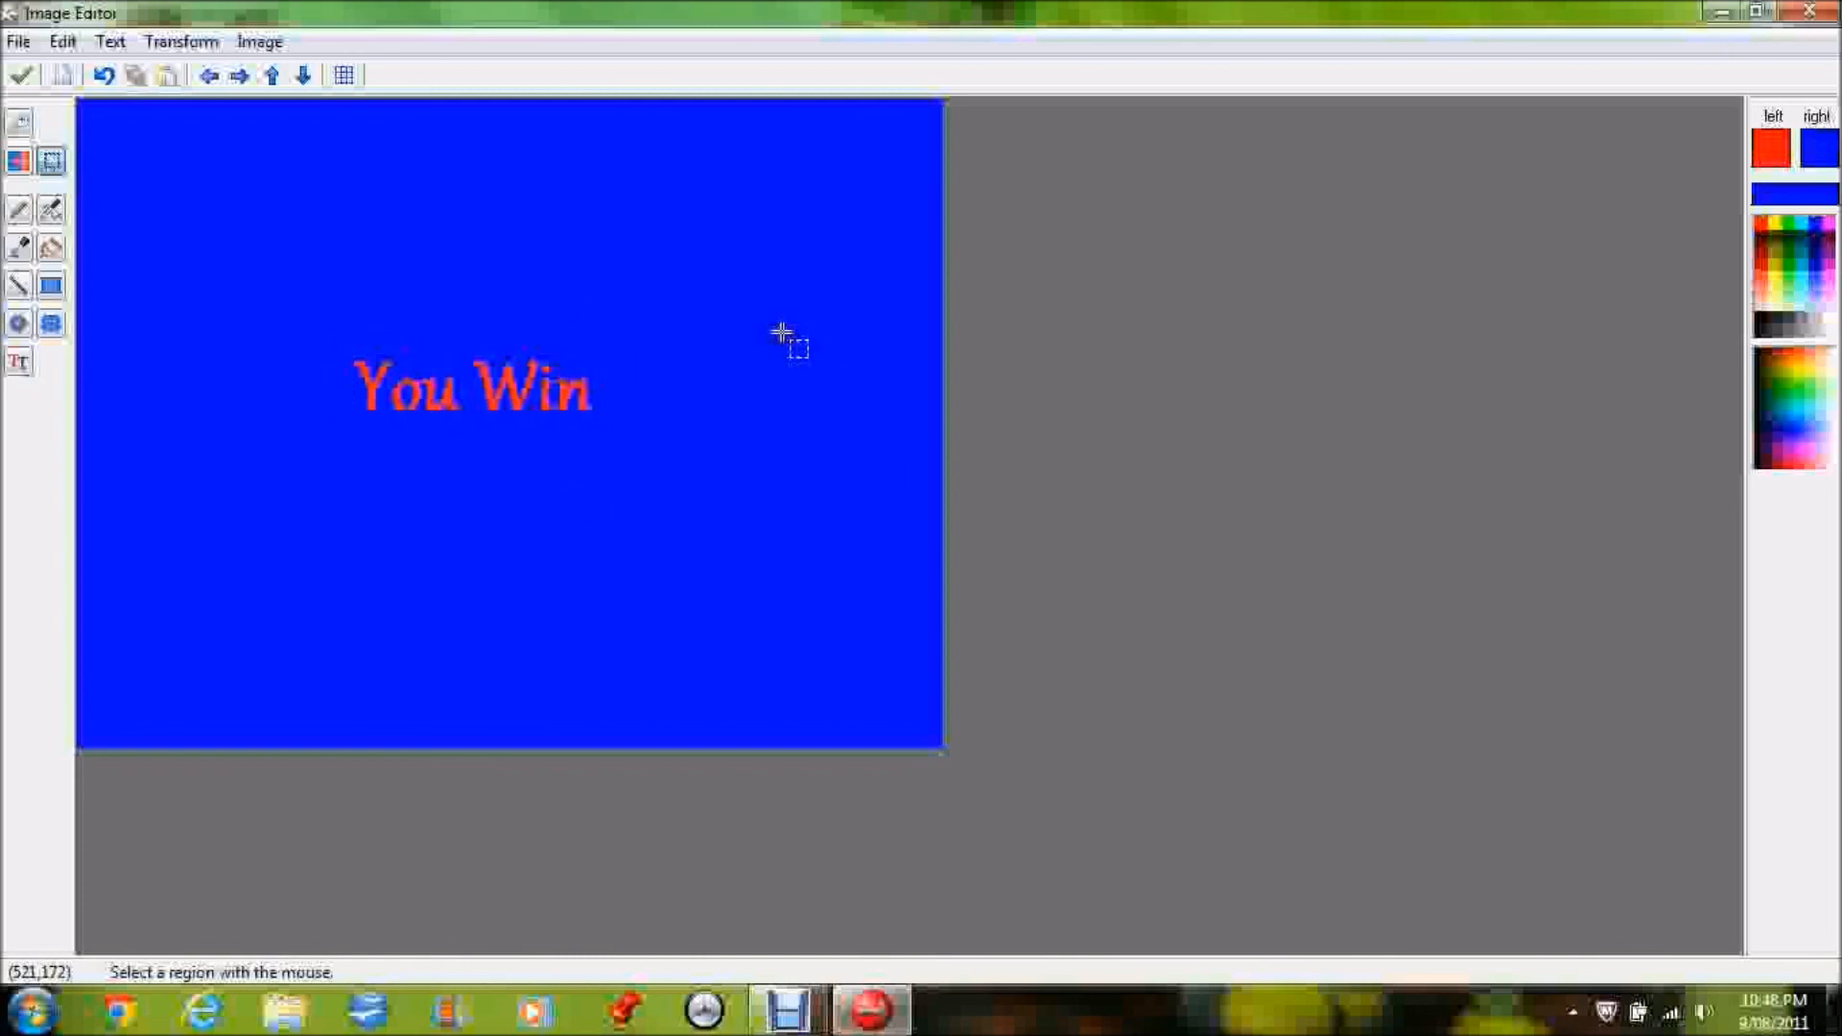
drag(305, 338, 645, 434)
drag(494, 401, 486, 204)
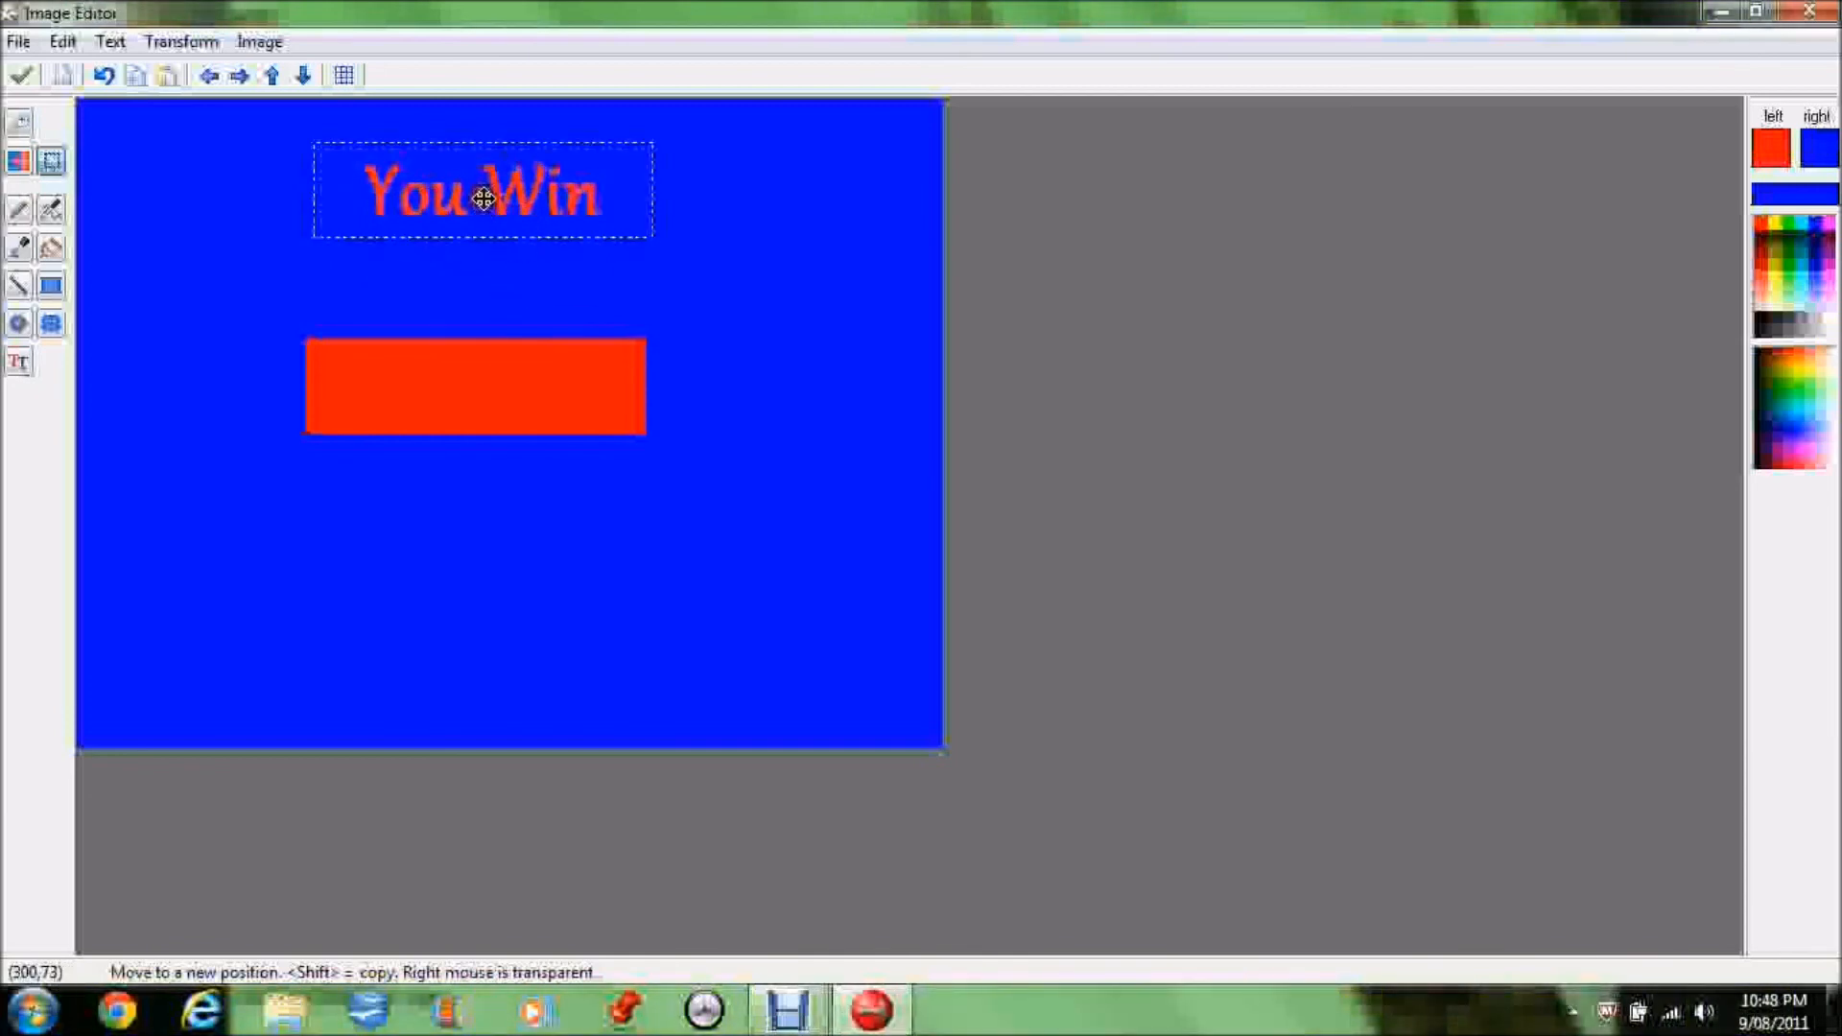
Move the "You Win" text down about 95 pixels, fill the red rectangles left by its moves with blue, and save the background
click(50, 248)
right_click(524, 368)
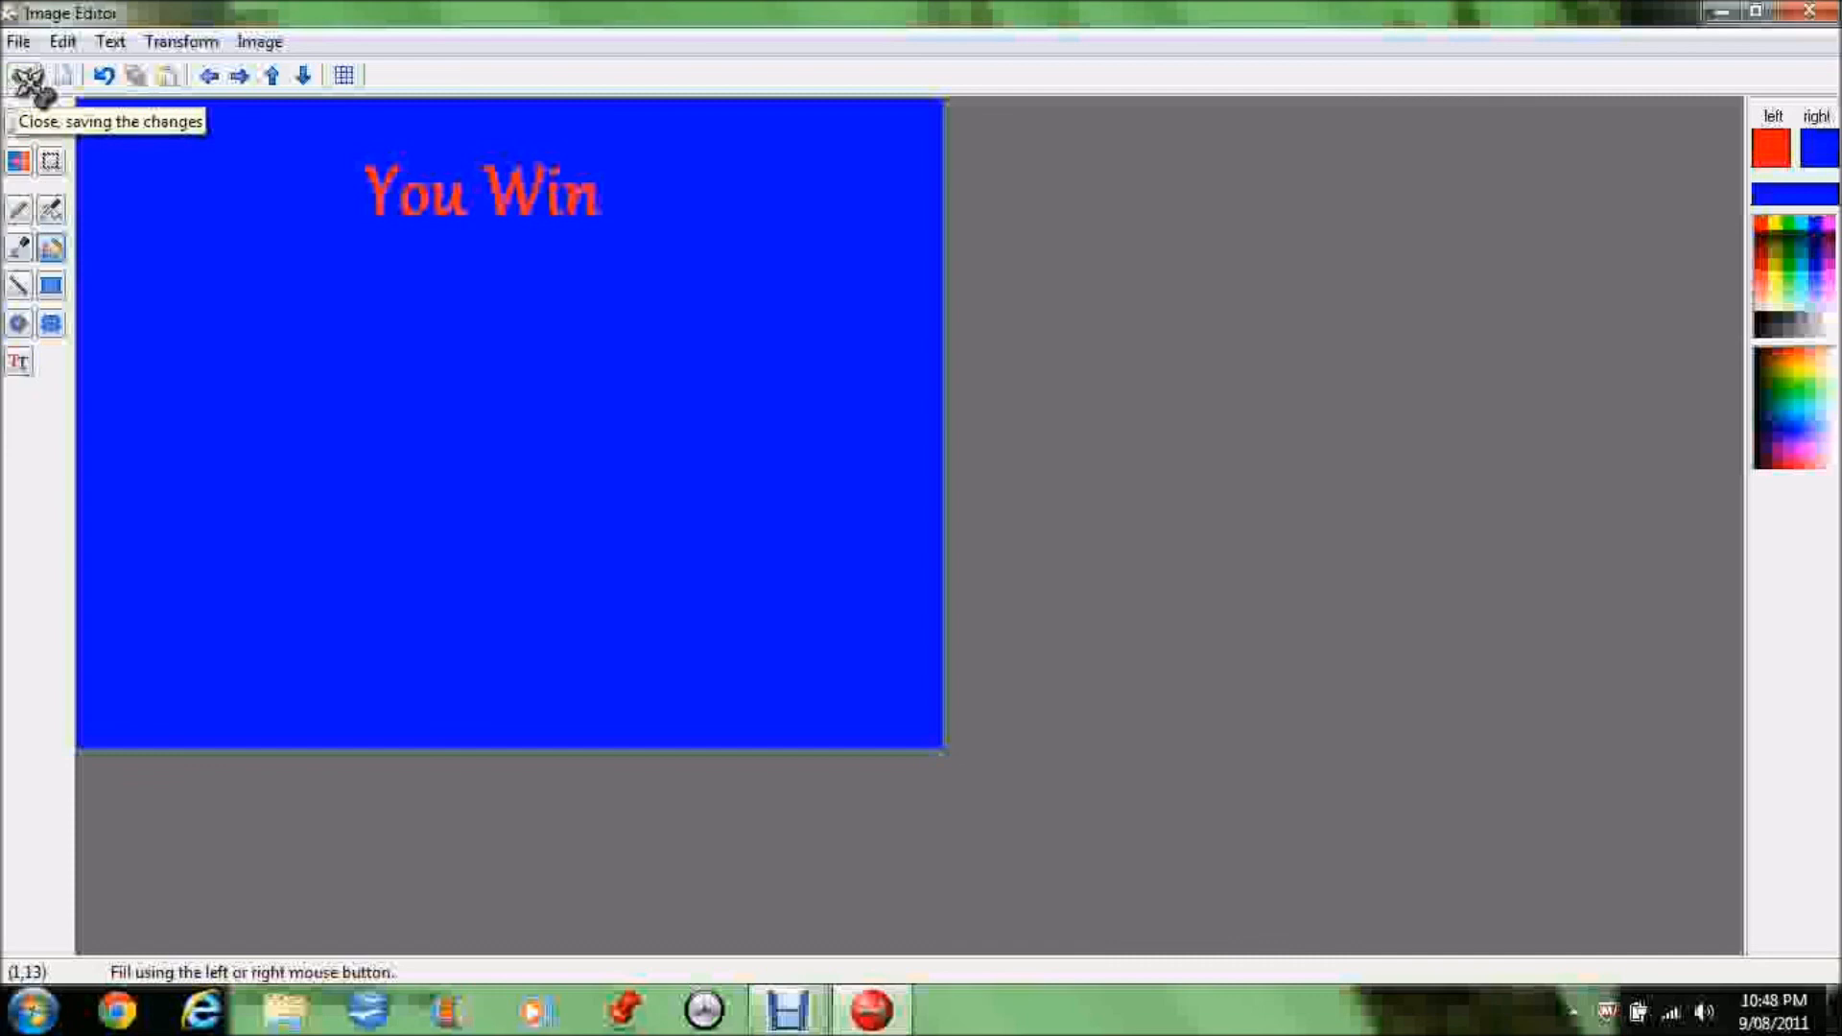
click(51, 160)
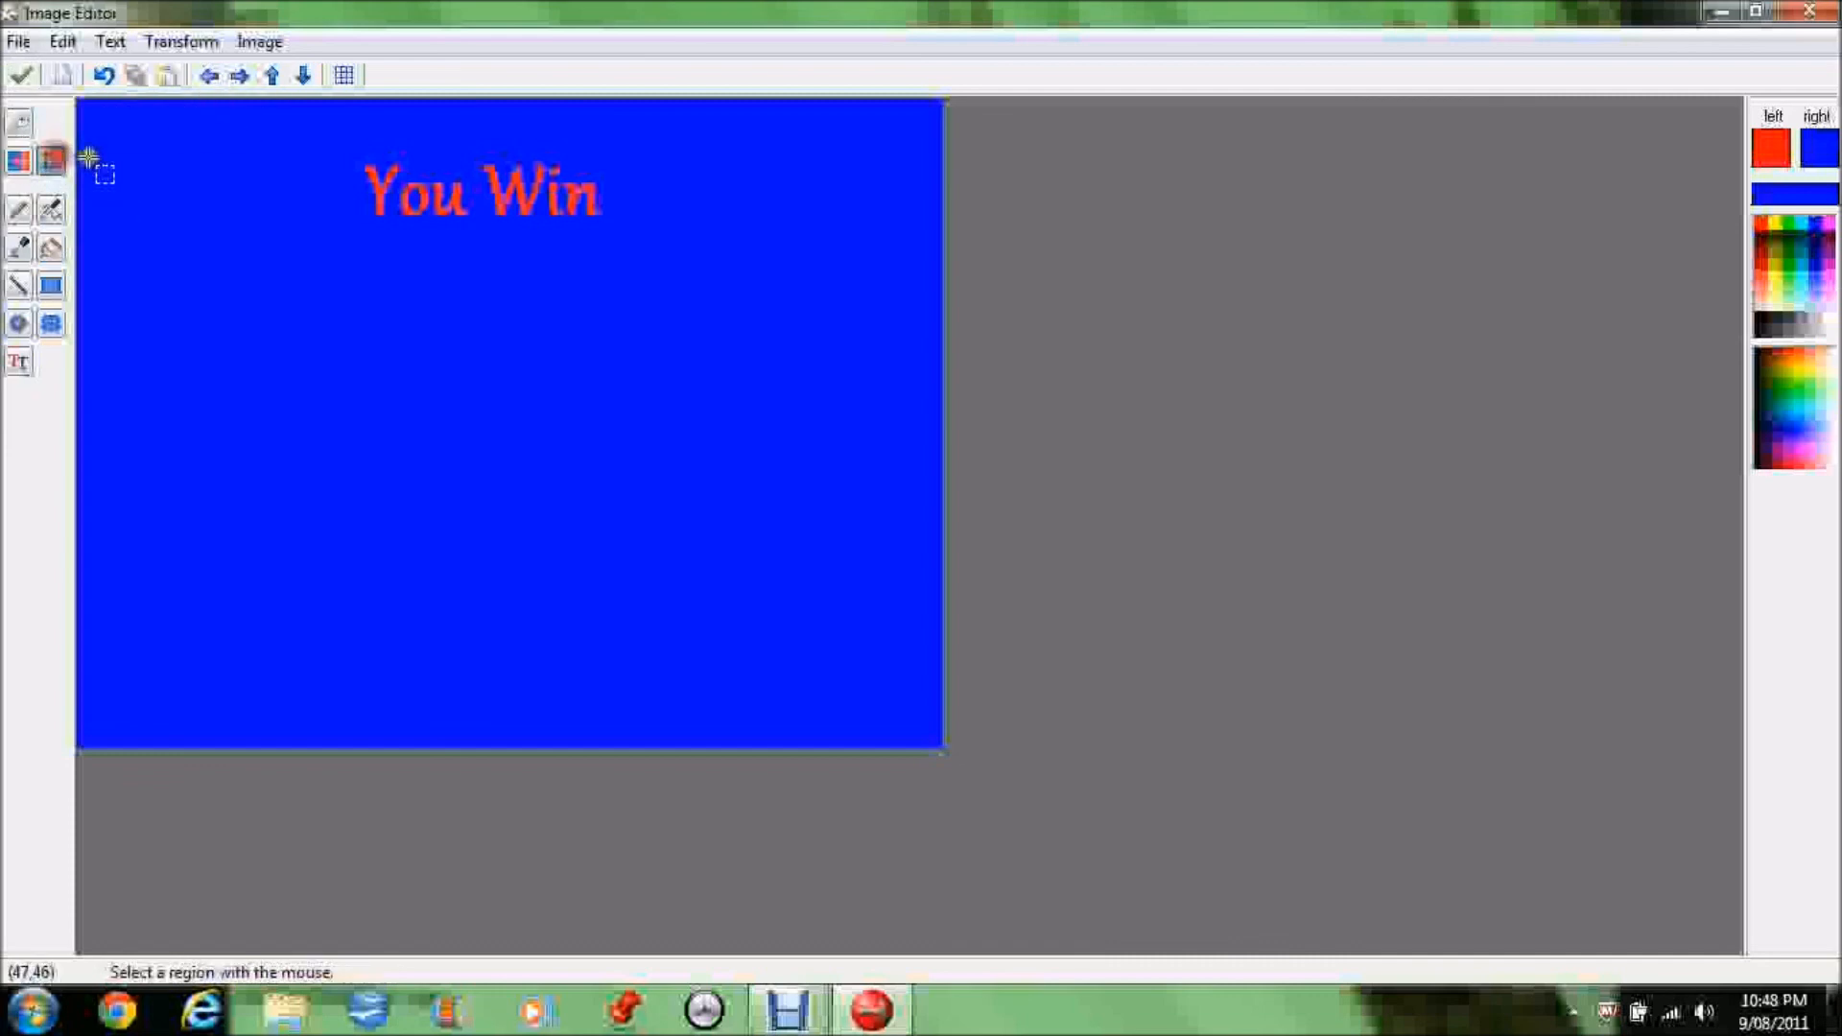
drag(324, 151, 553, 330)
click(51, 247)
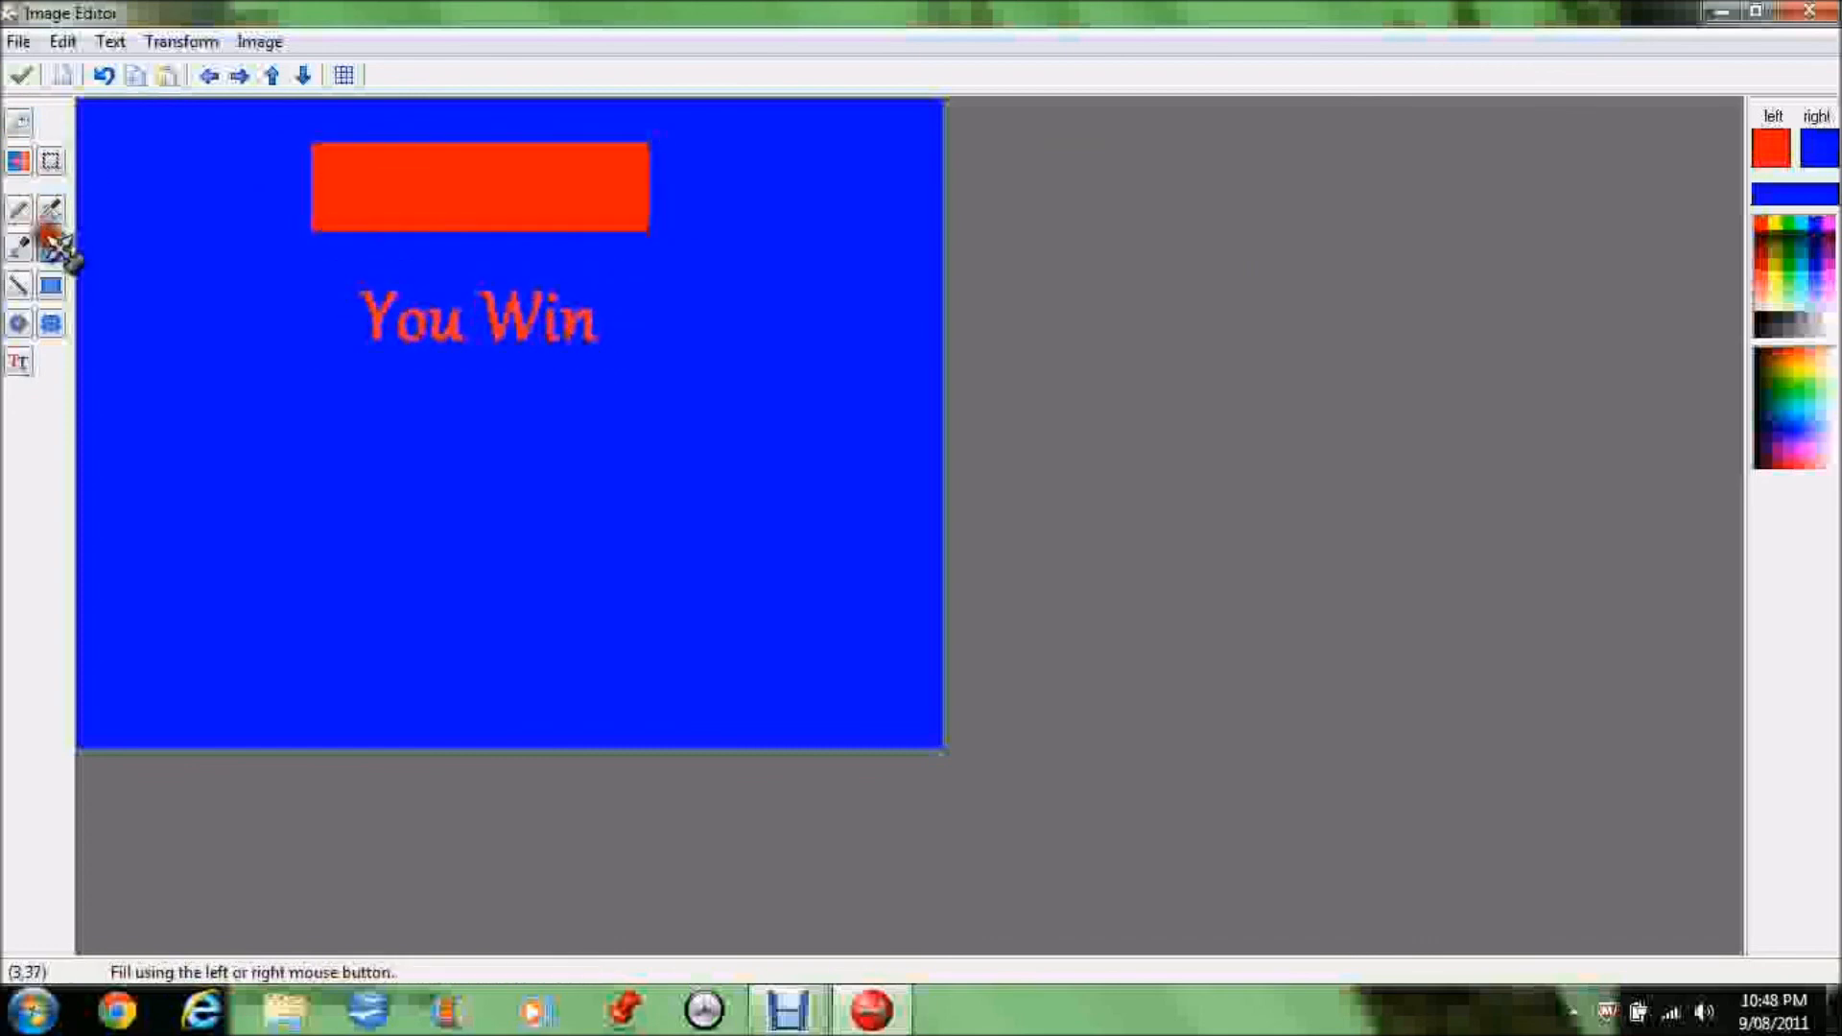
right_click(401, 158)
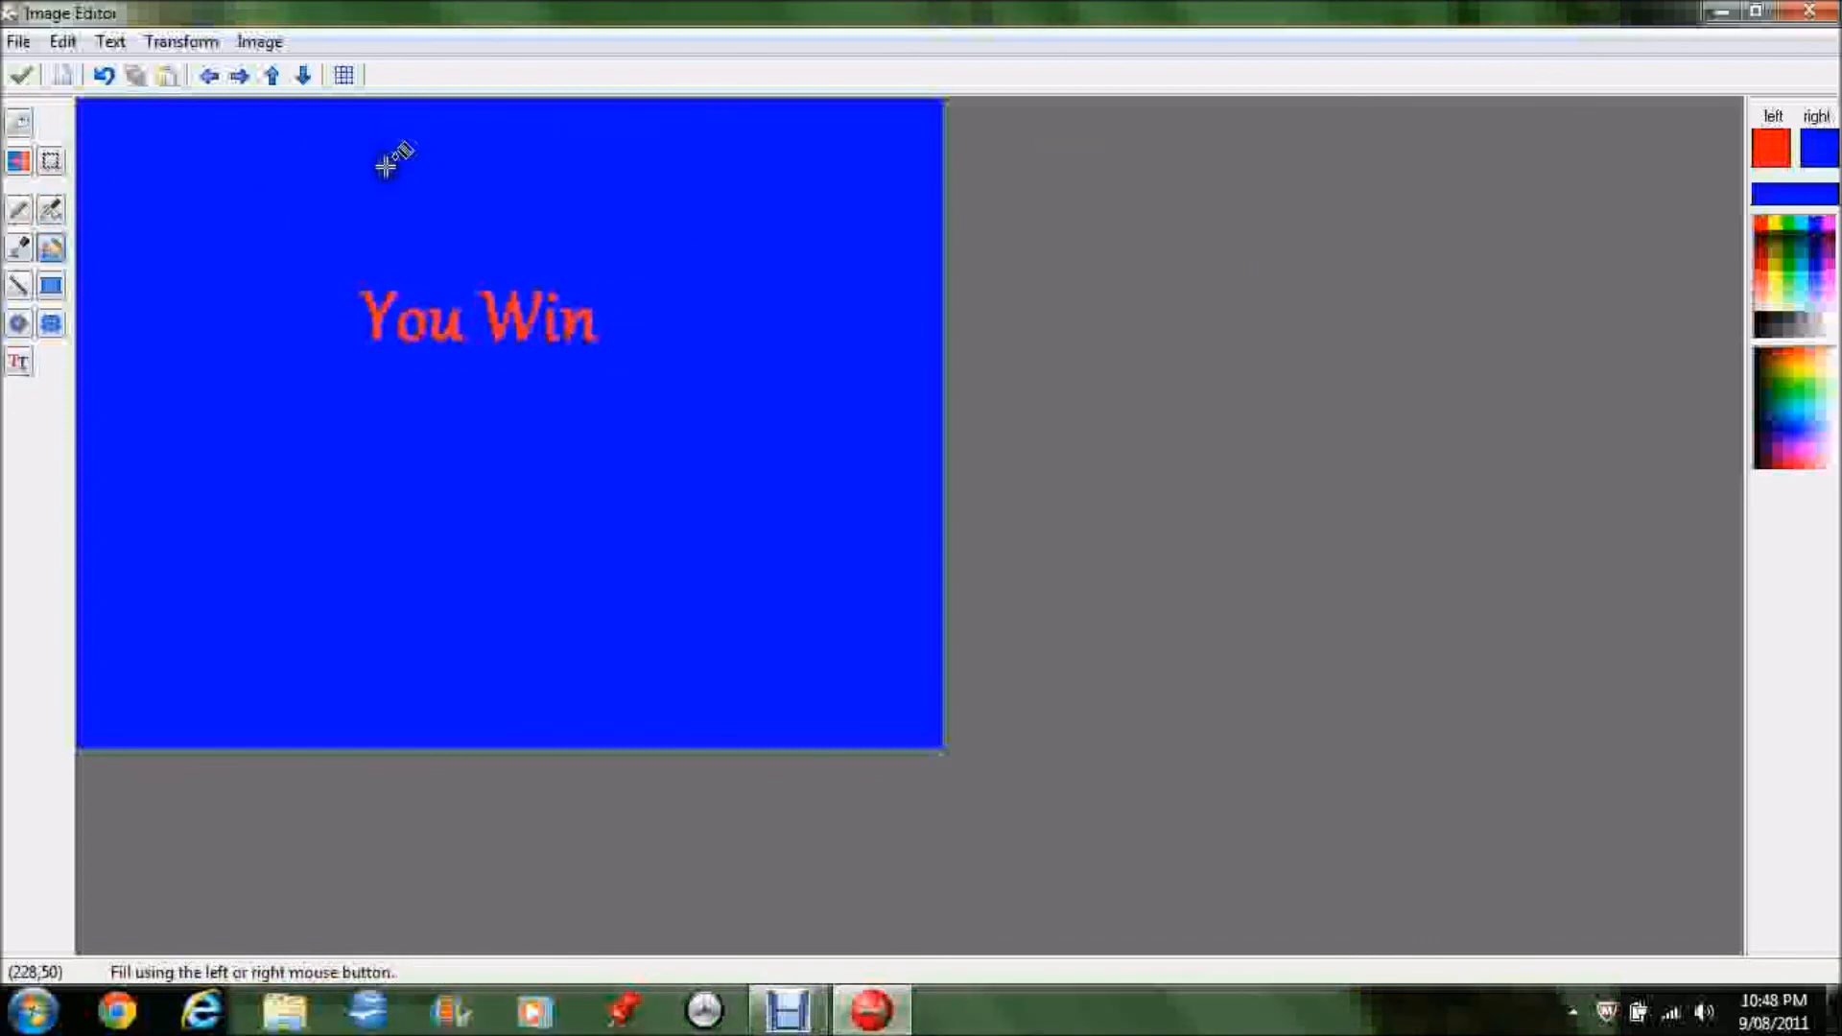
click(28, 75)
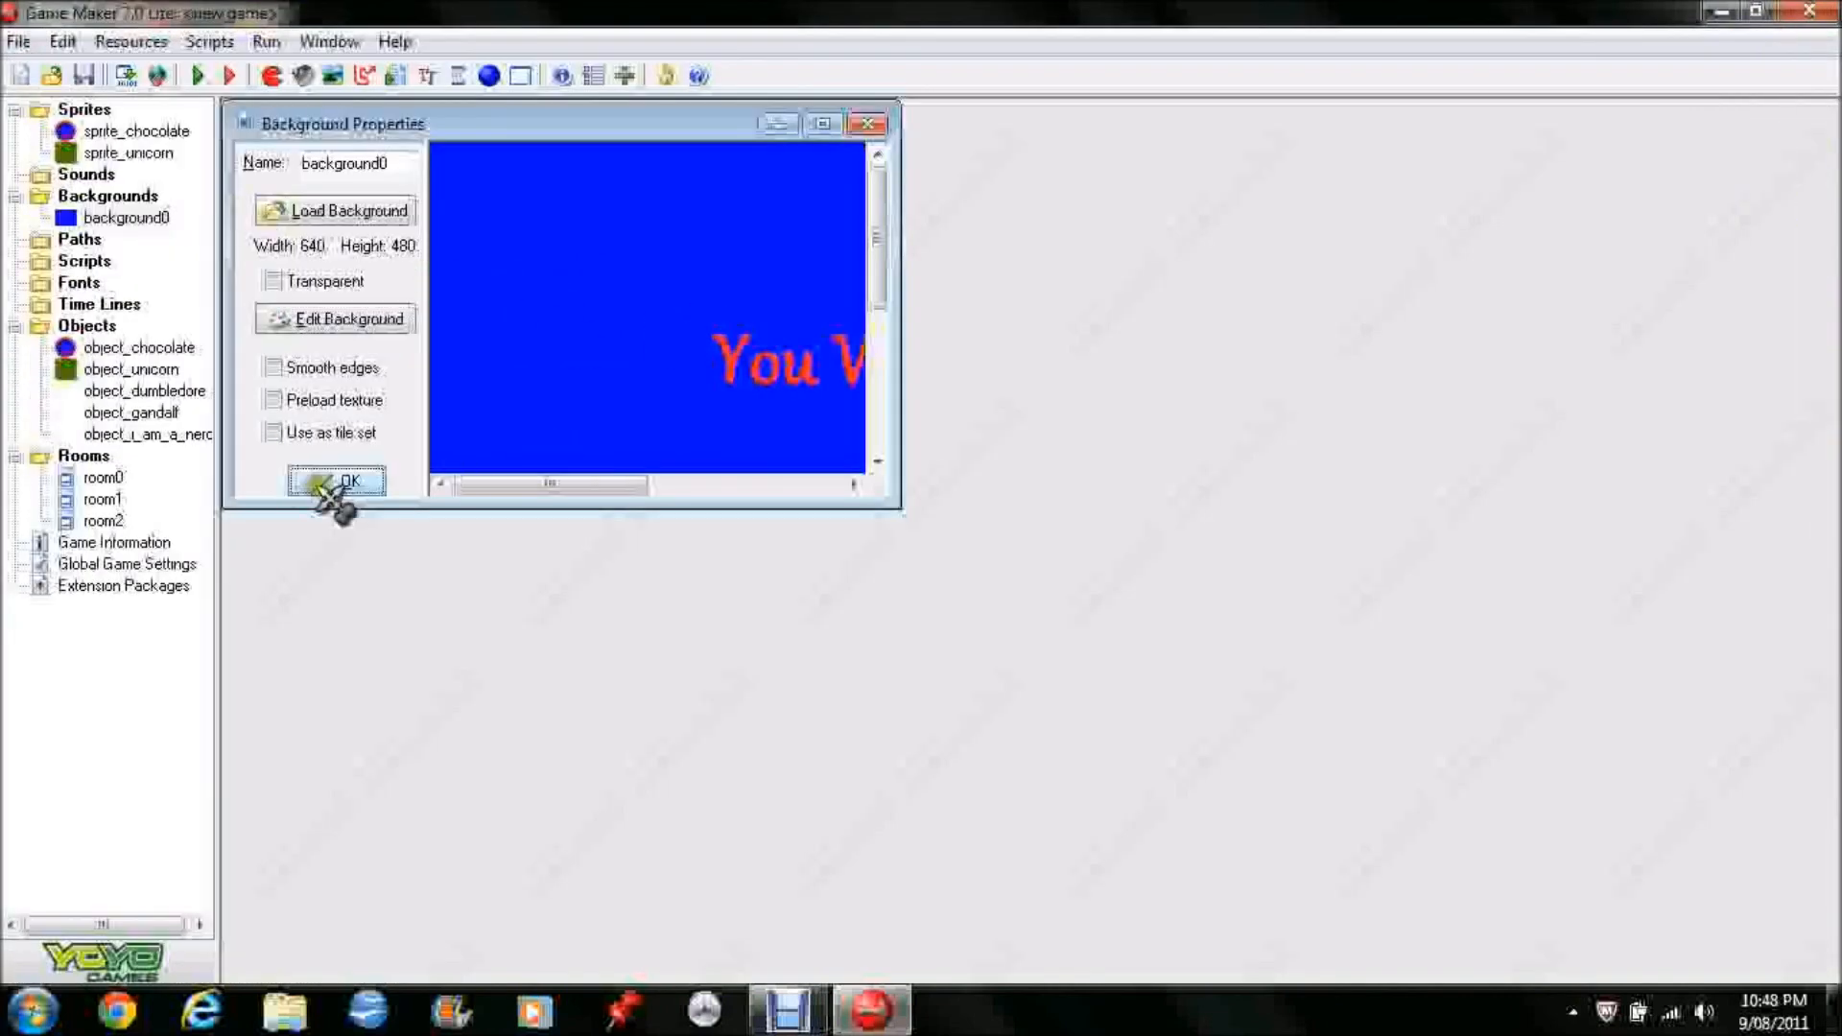
click(336, 481)
Assign background0 as the background of room2 and save the room
double_click(106, 523)
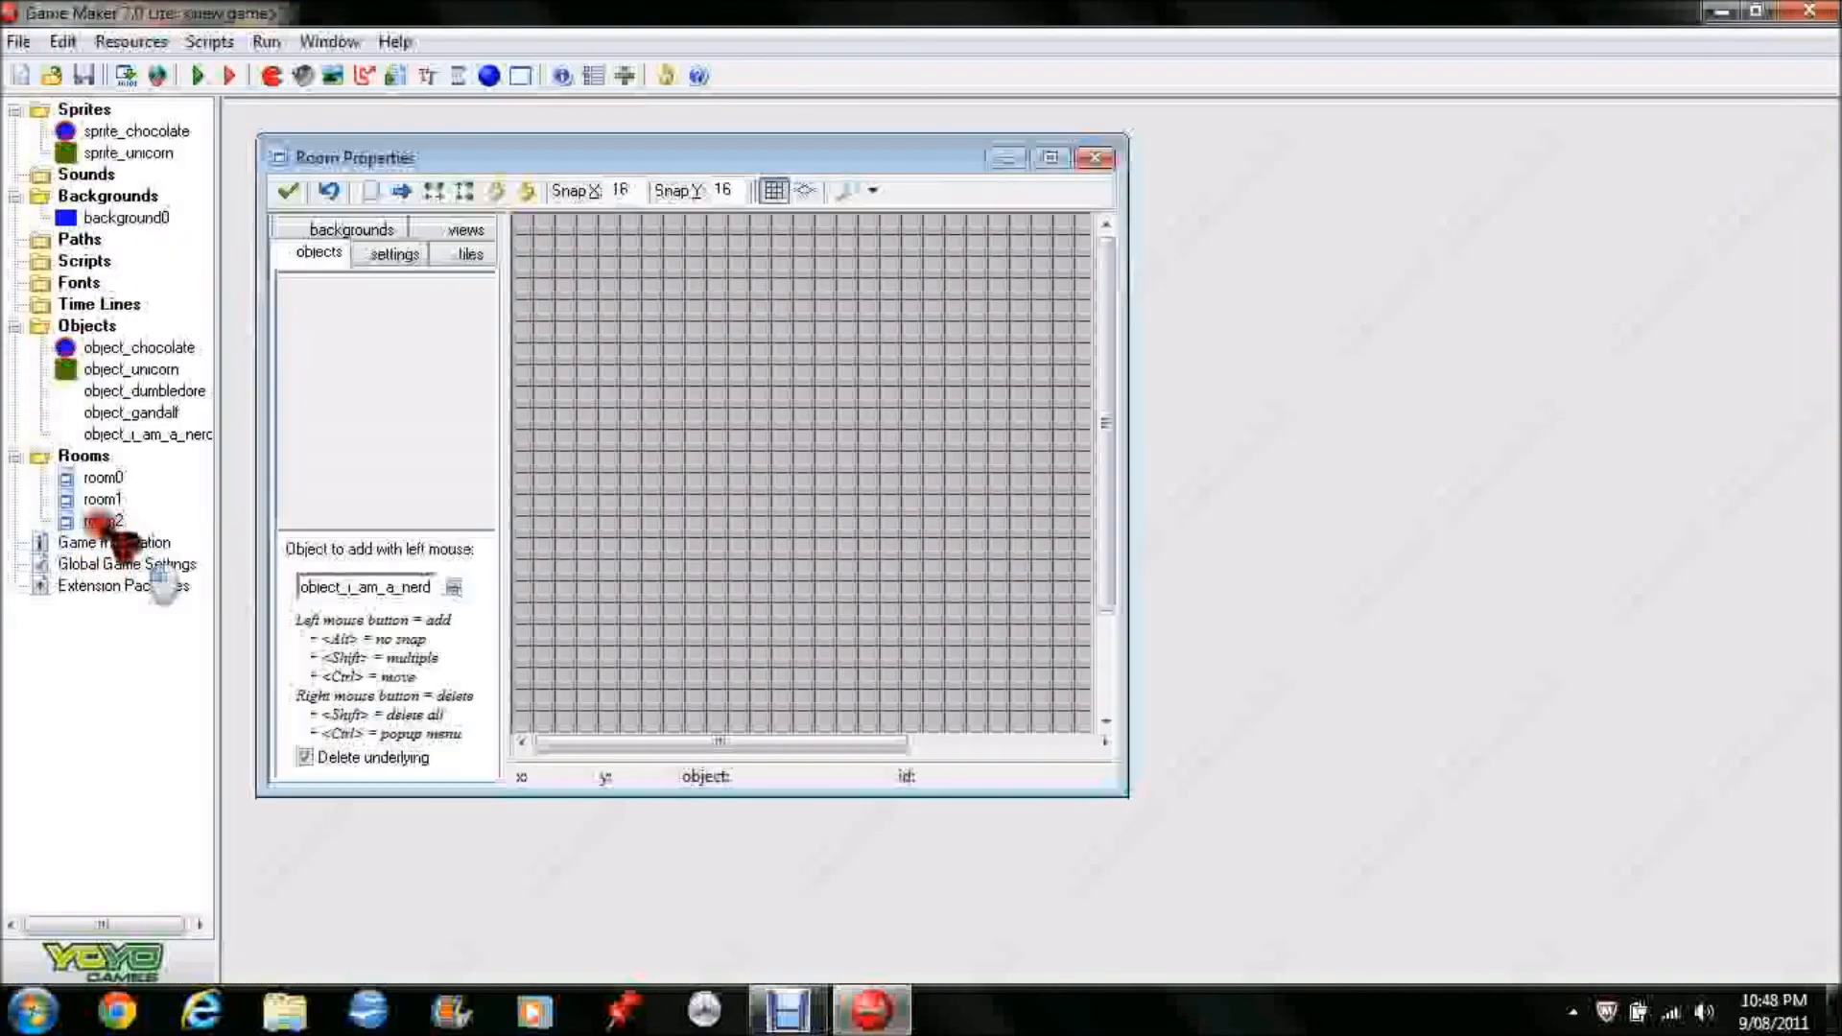
click(369, 234)
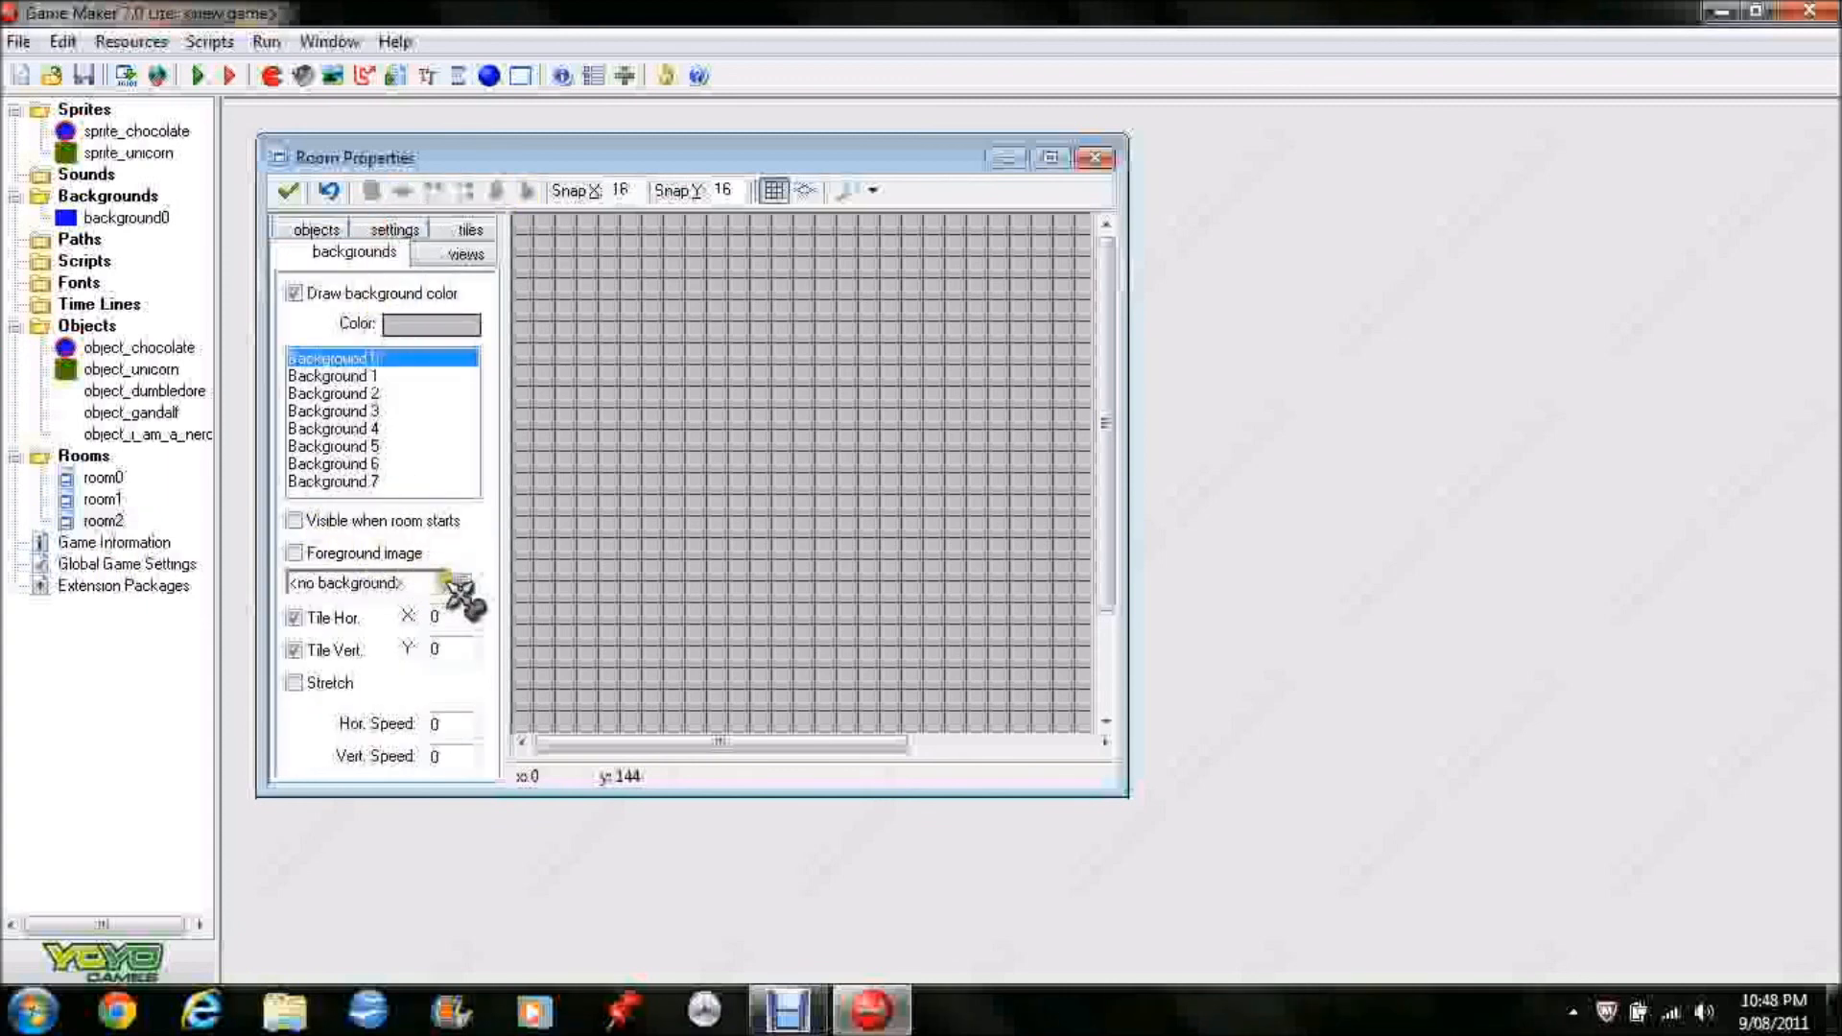
click(463, 586)
click(535, 631)
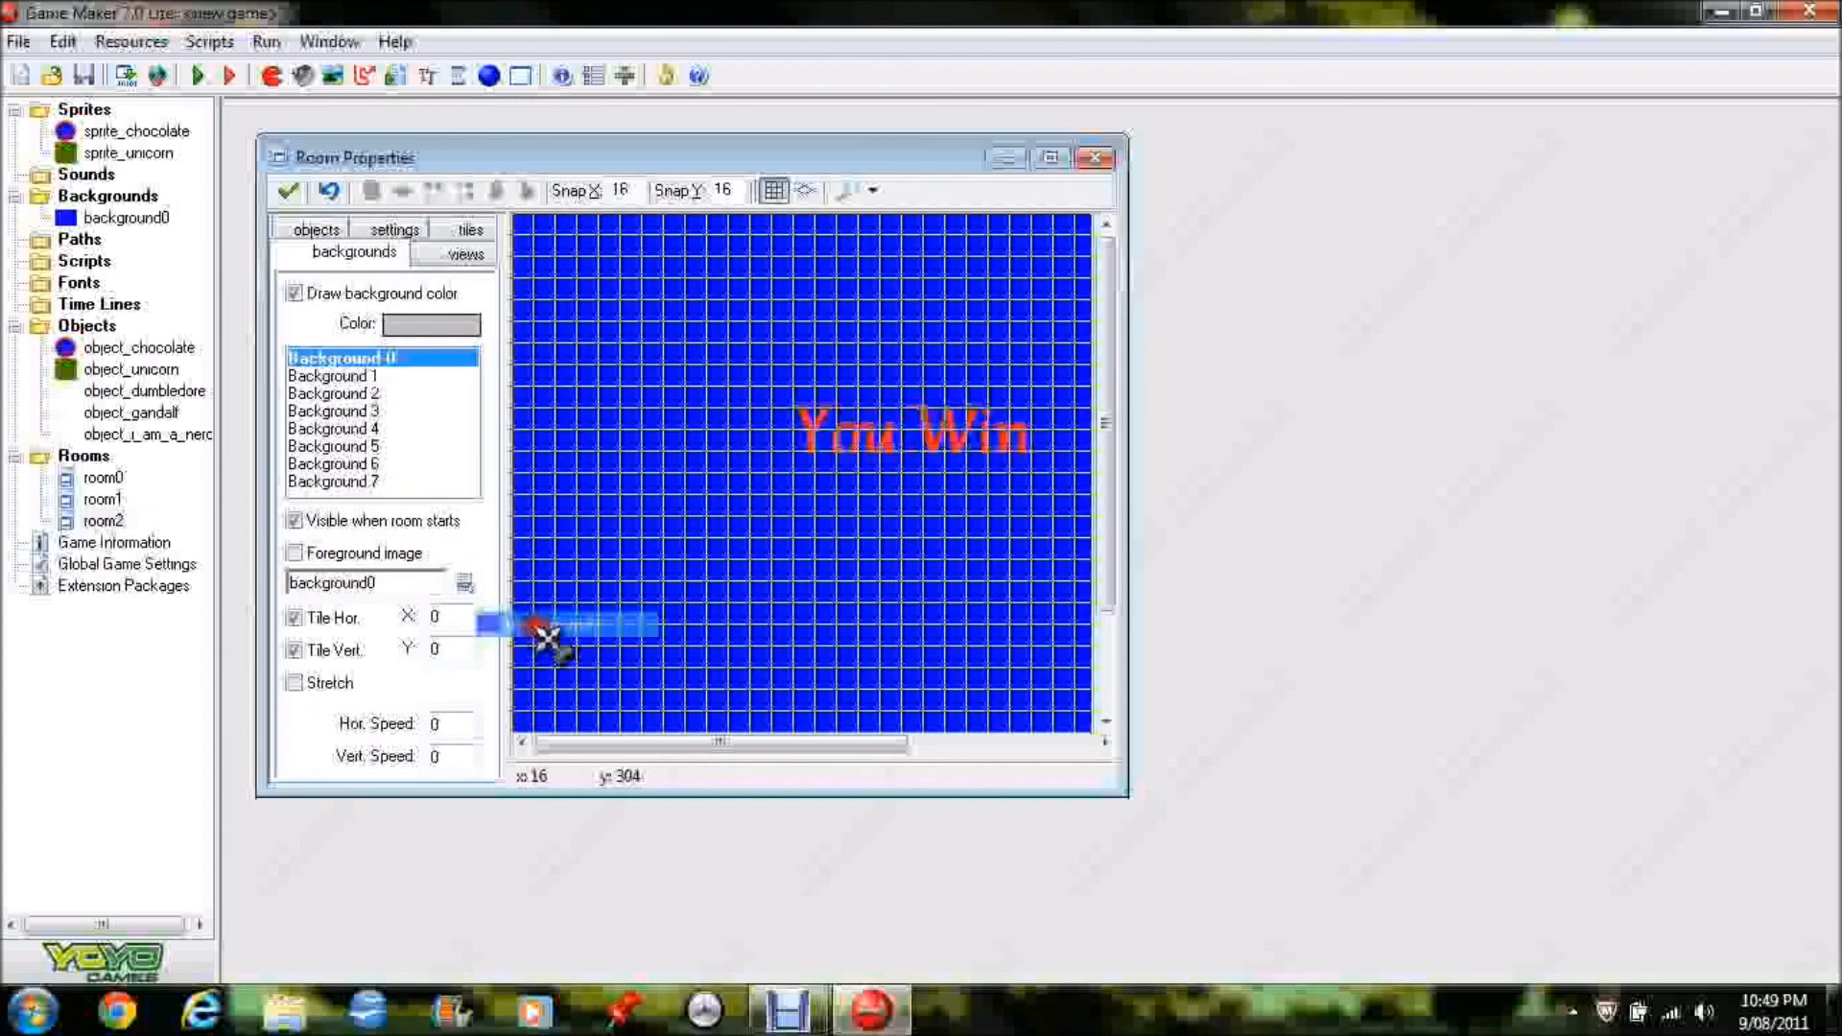
click(288, 190)
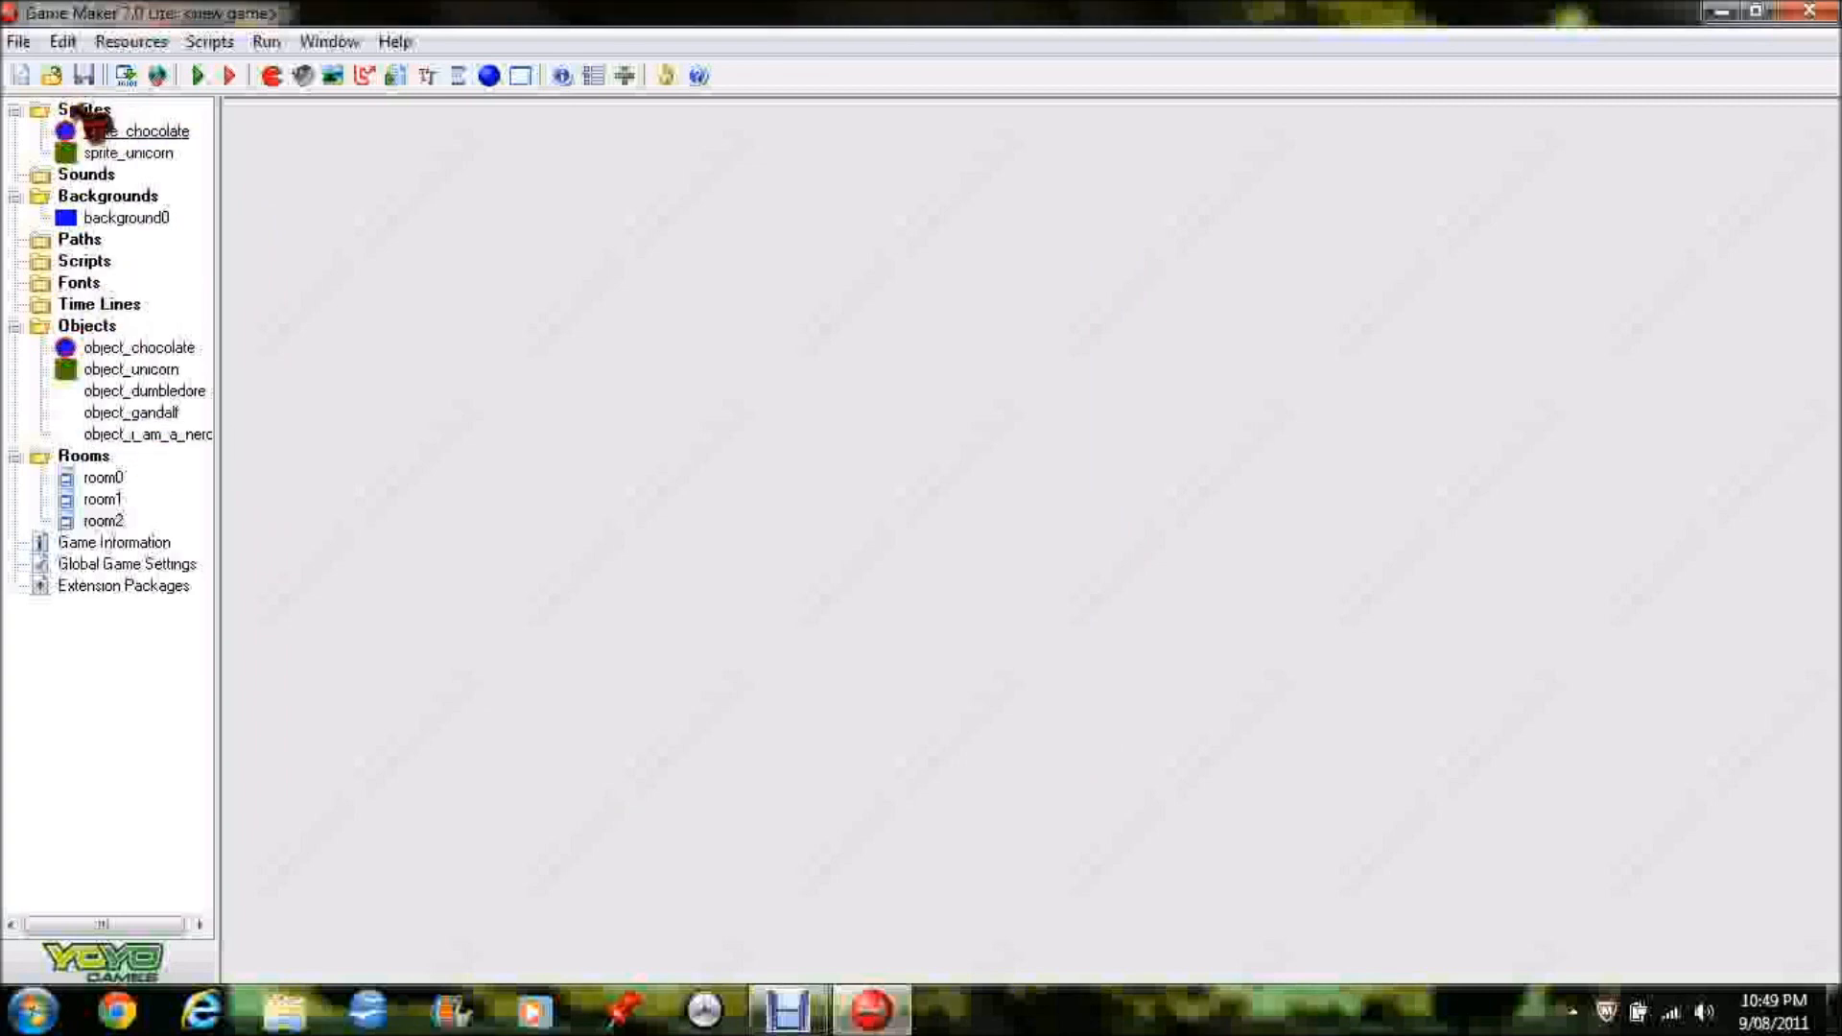
Create a new sprite and name it sprite_donald_duck
right_click(79, 109)
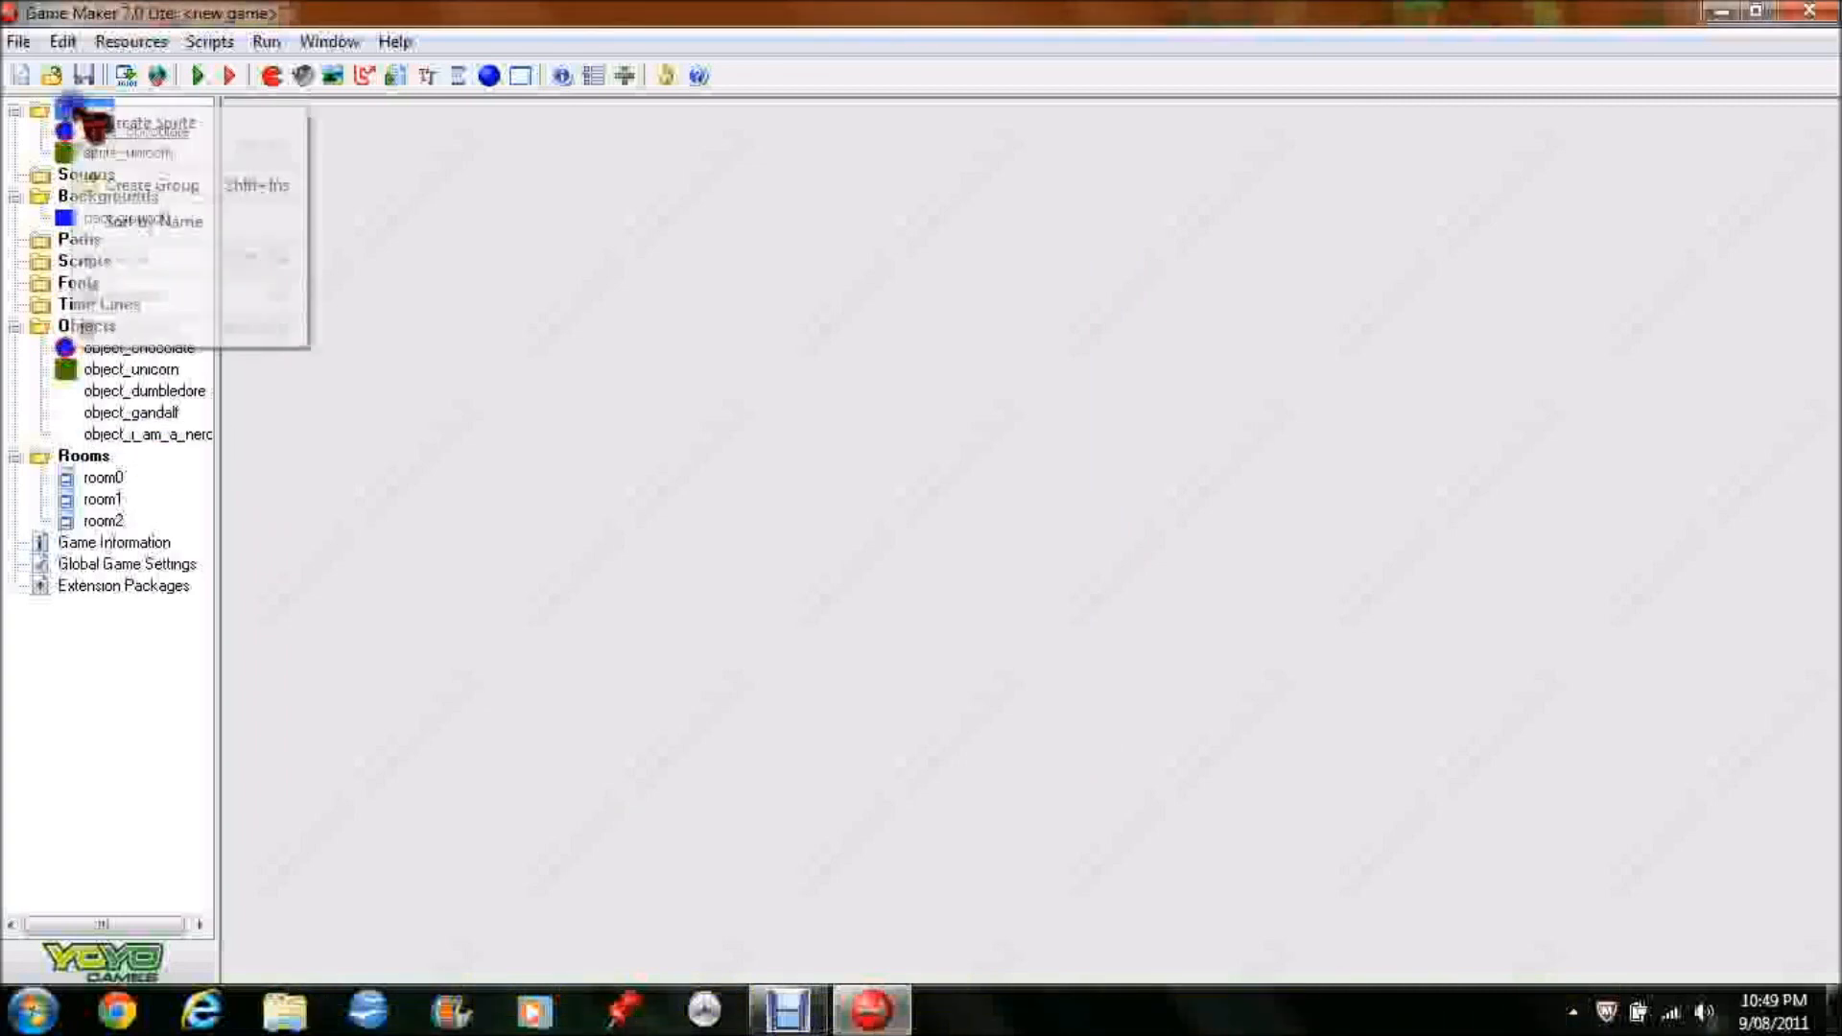
click(139, 125)
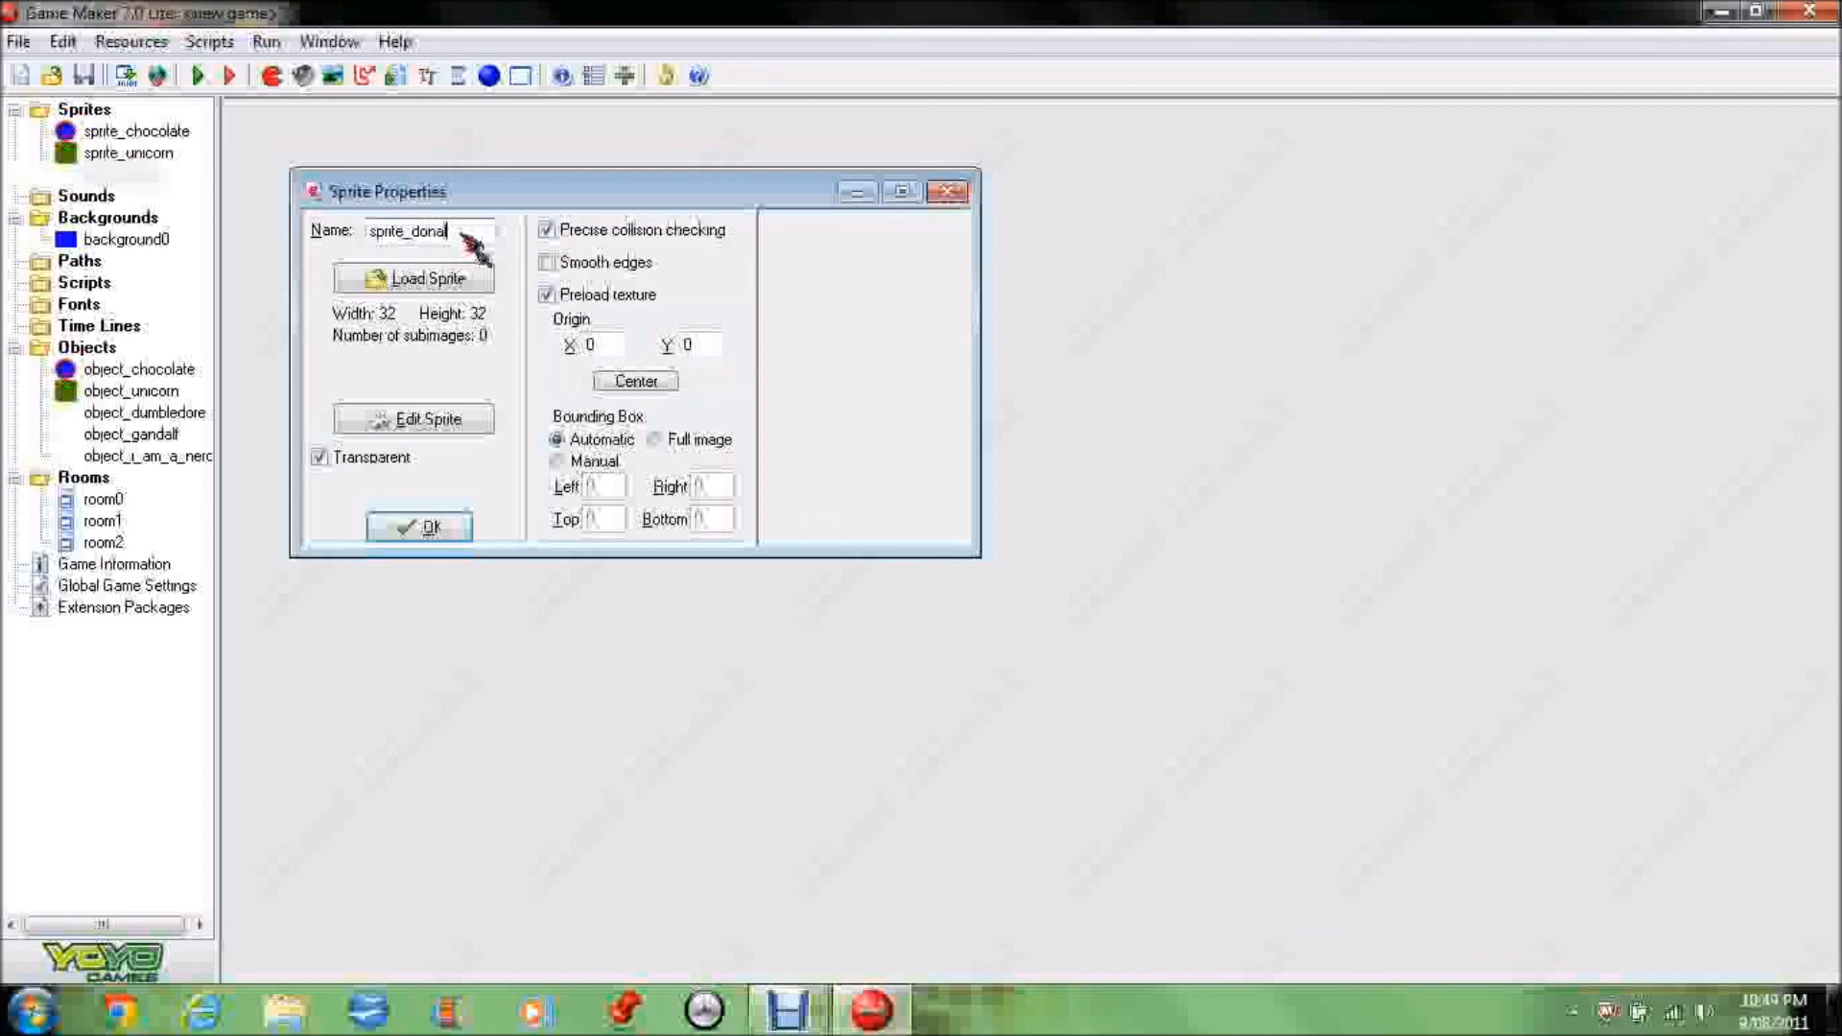
text(uck)
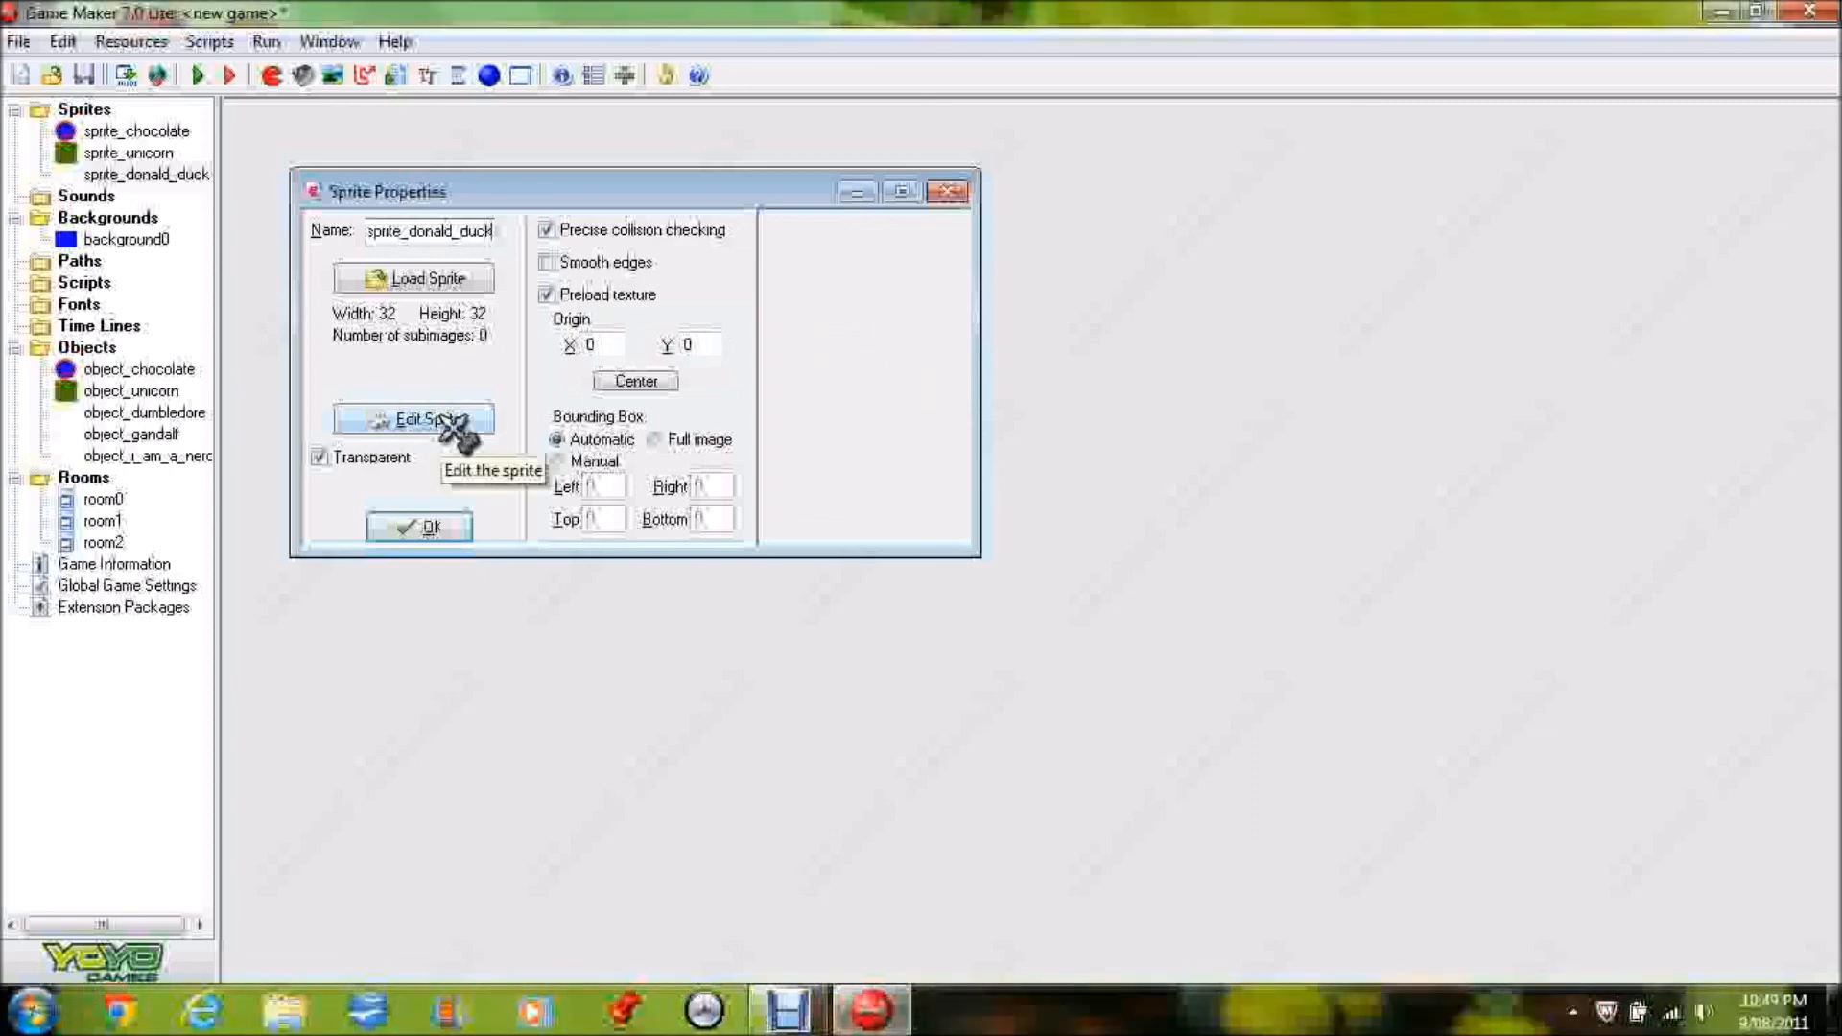
Edit the new sprite and resize its canvas to 400% (128 by 128 pixels), keeping the aspect ratio
click(446, 421)
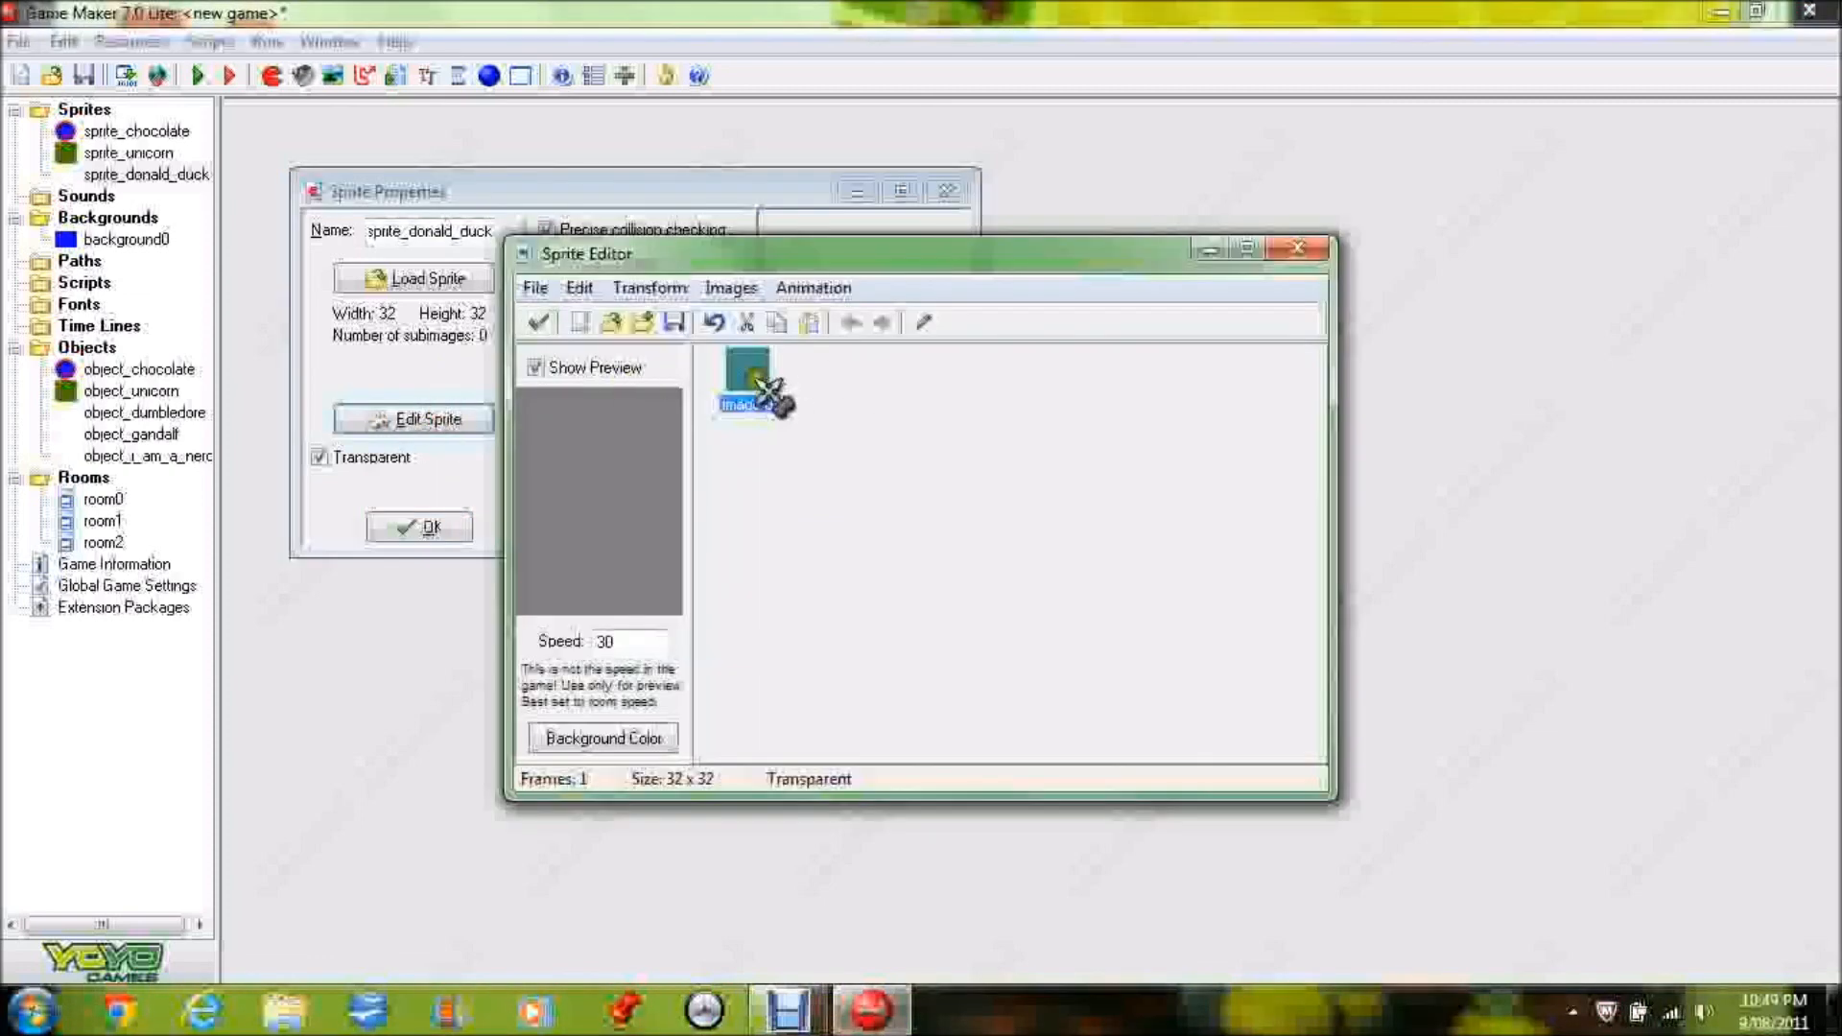
click(650, 288)
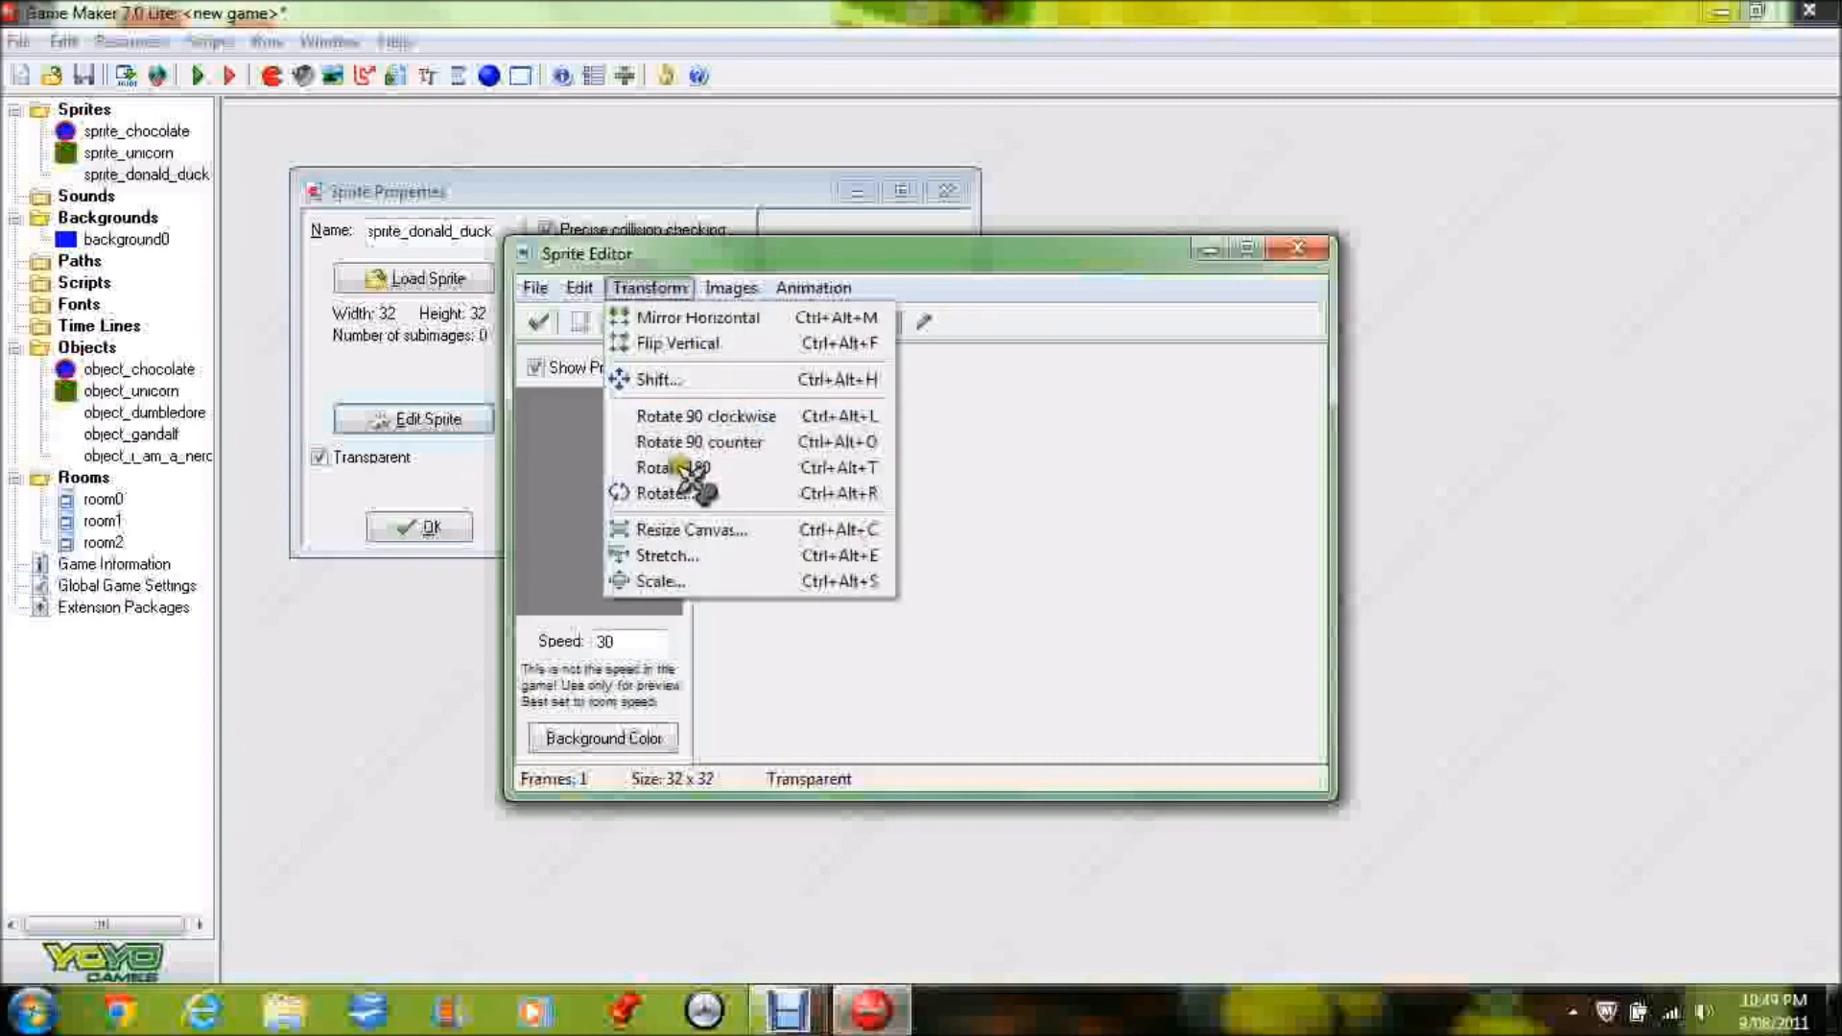
click(747, 529)
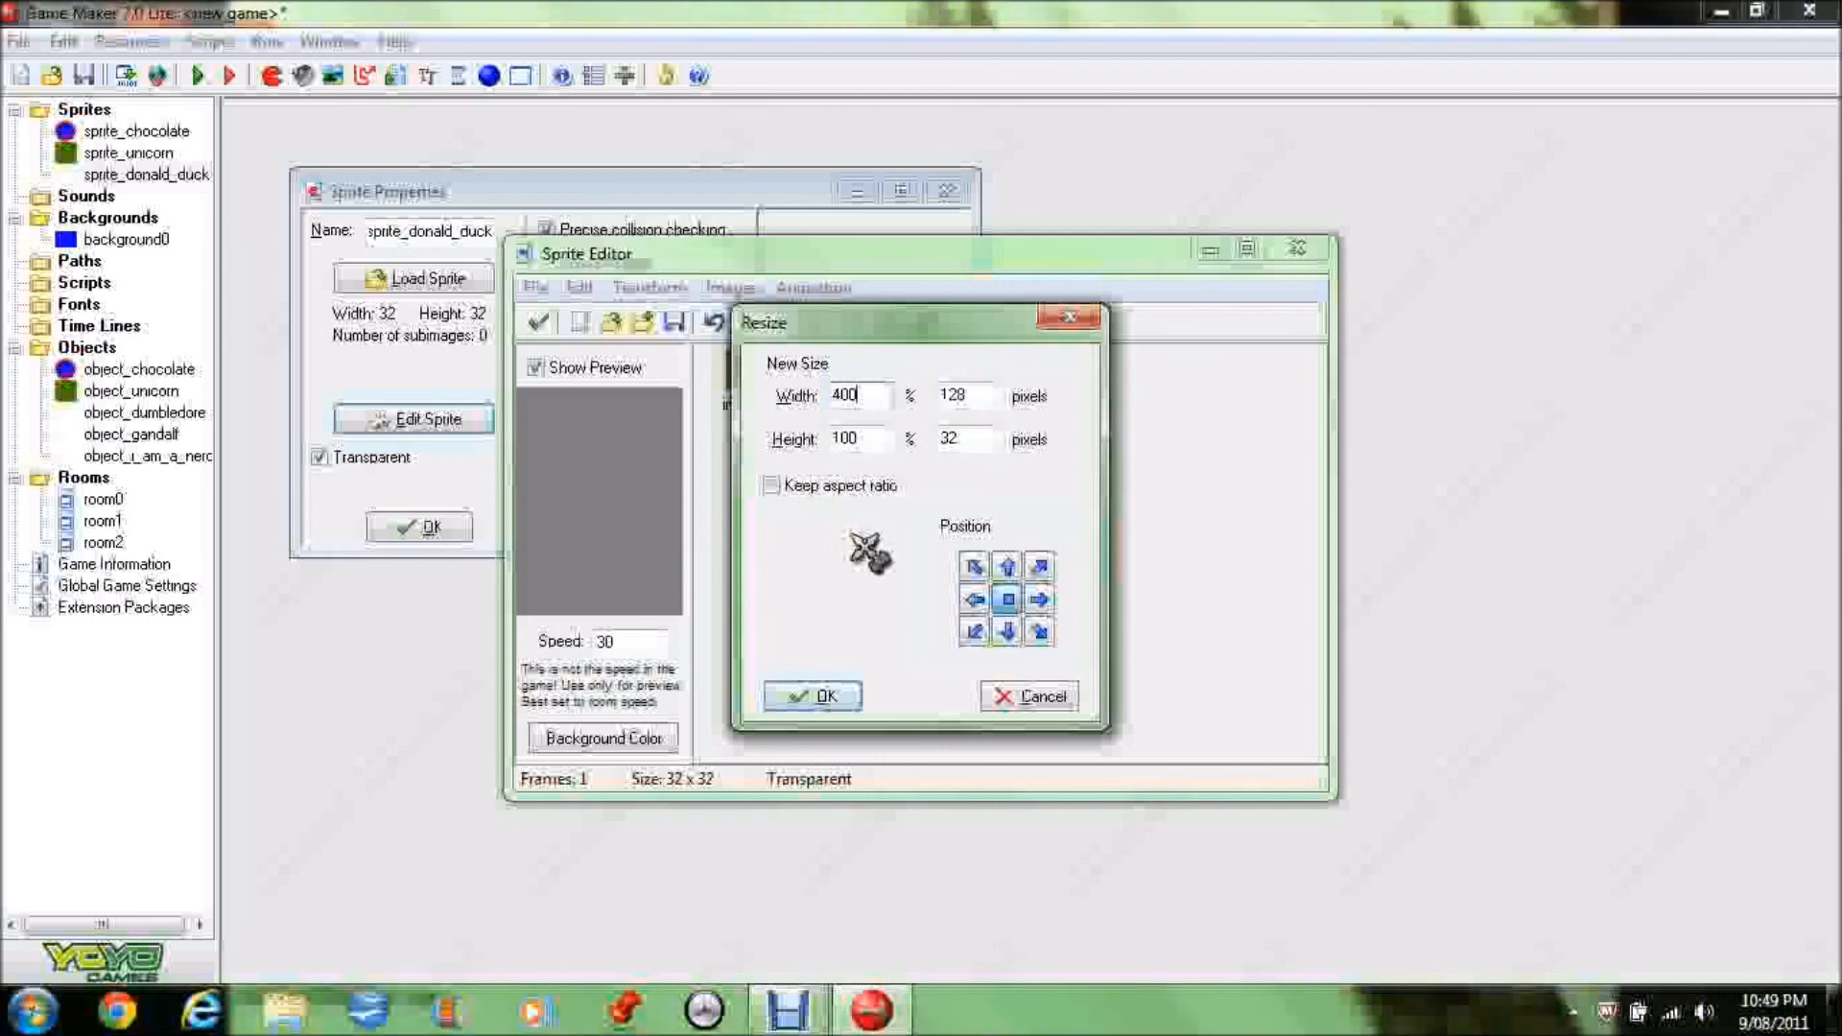
click(770, 485)
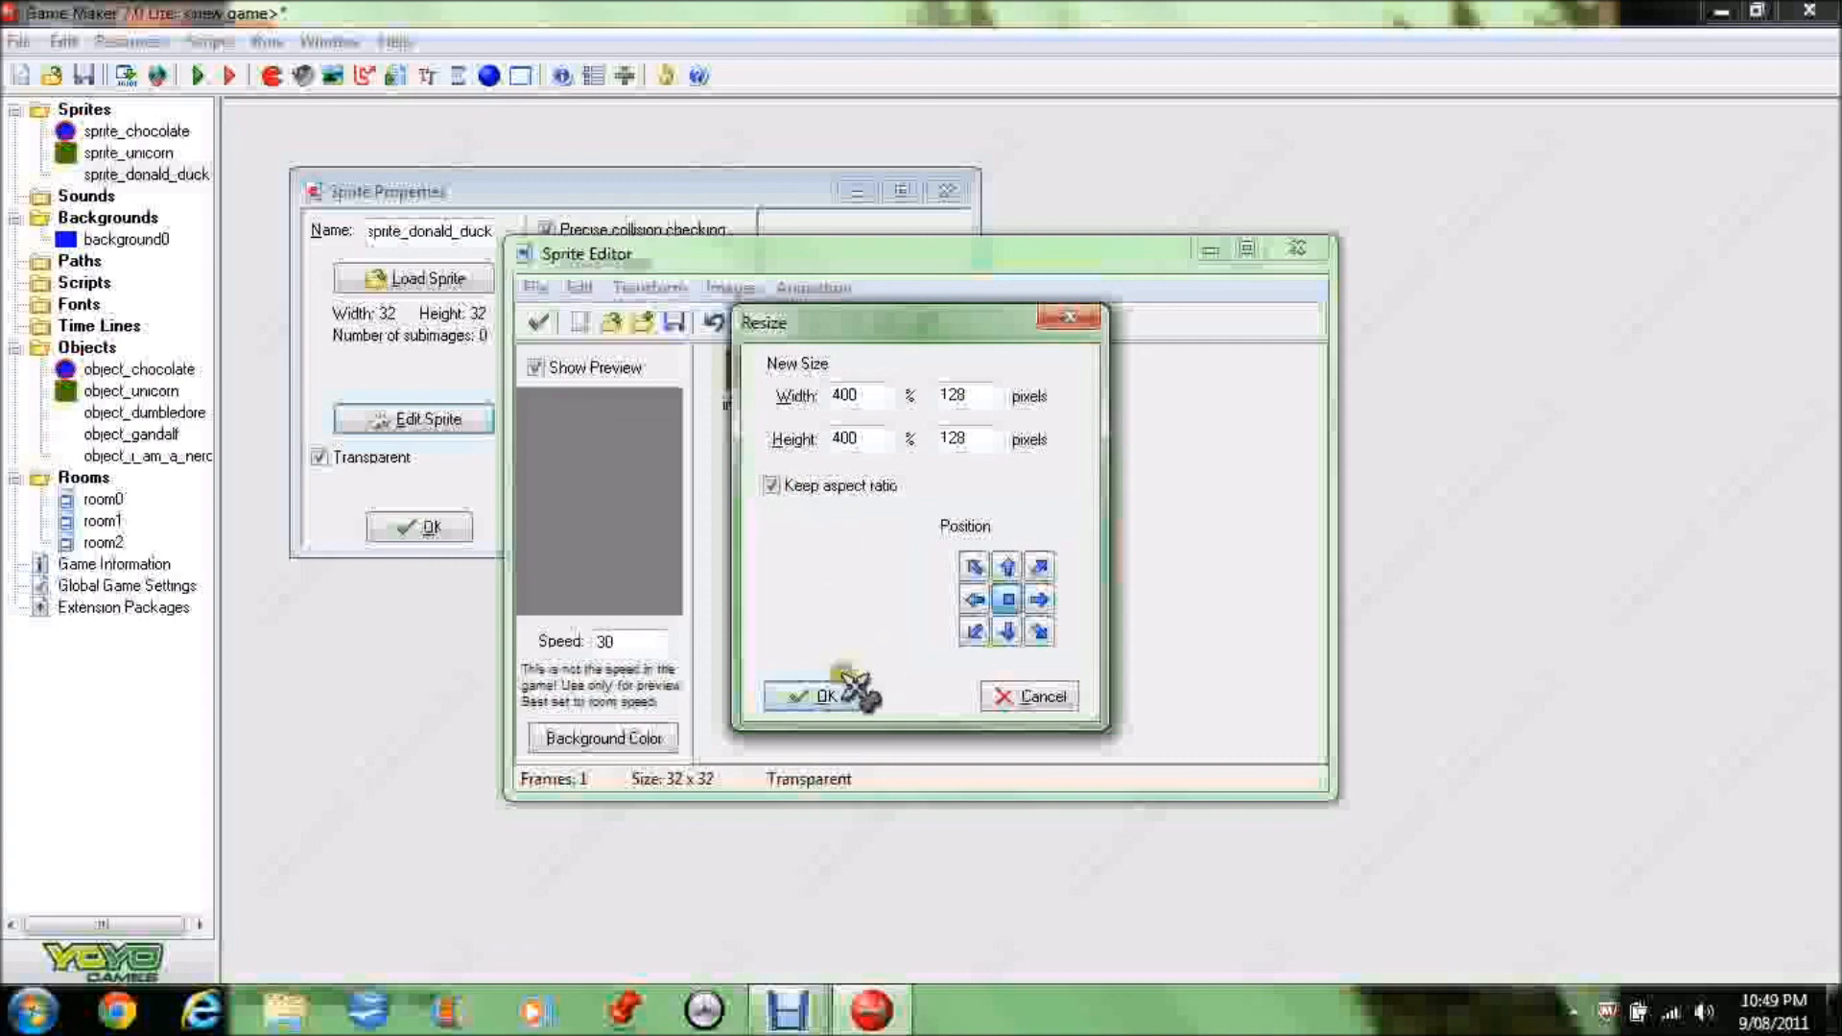